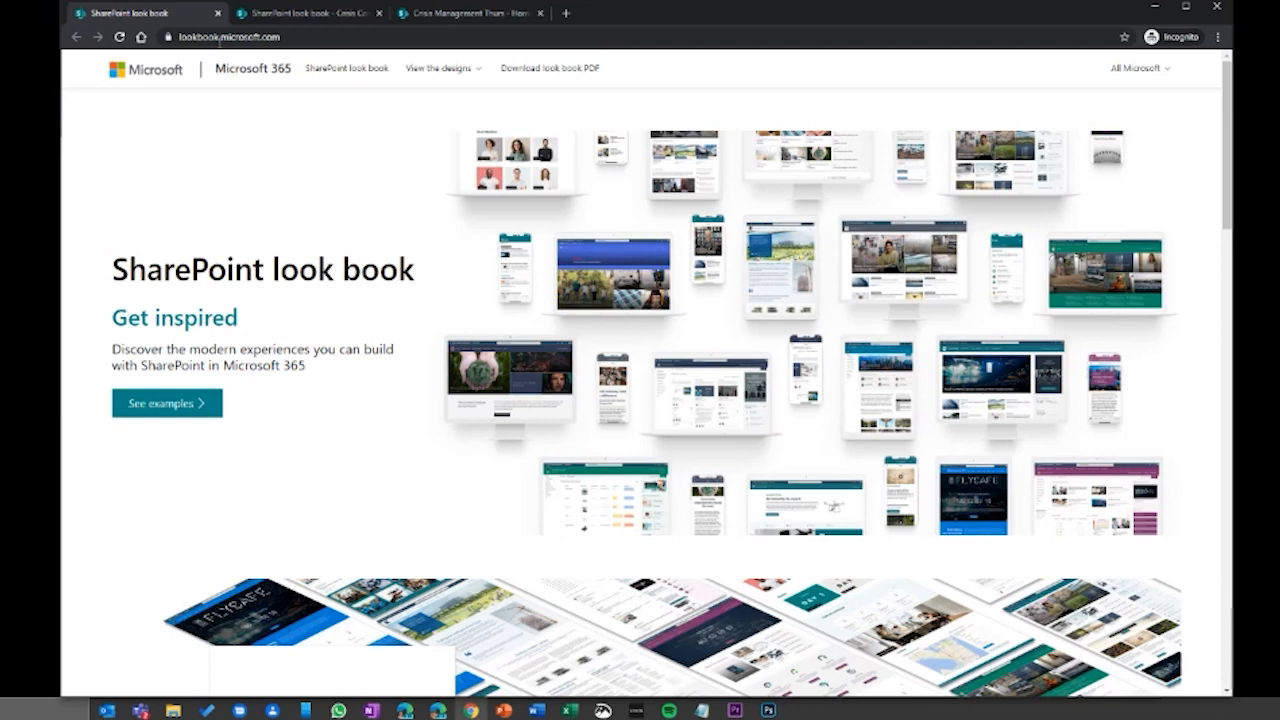
Step: Open the Crisis Communications design from the look book's Organization designs and start adding it to the tenant
{"action": "left_click", "coordinate": [447, 70]}
{"action": "mouse_move", "coordinate": [462, 106]}
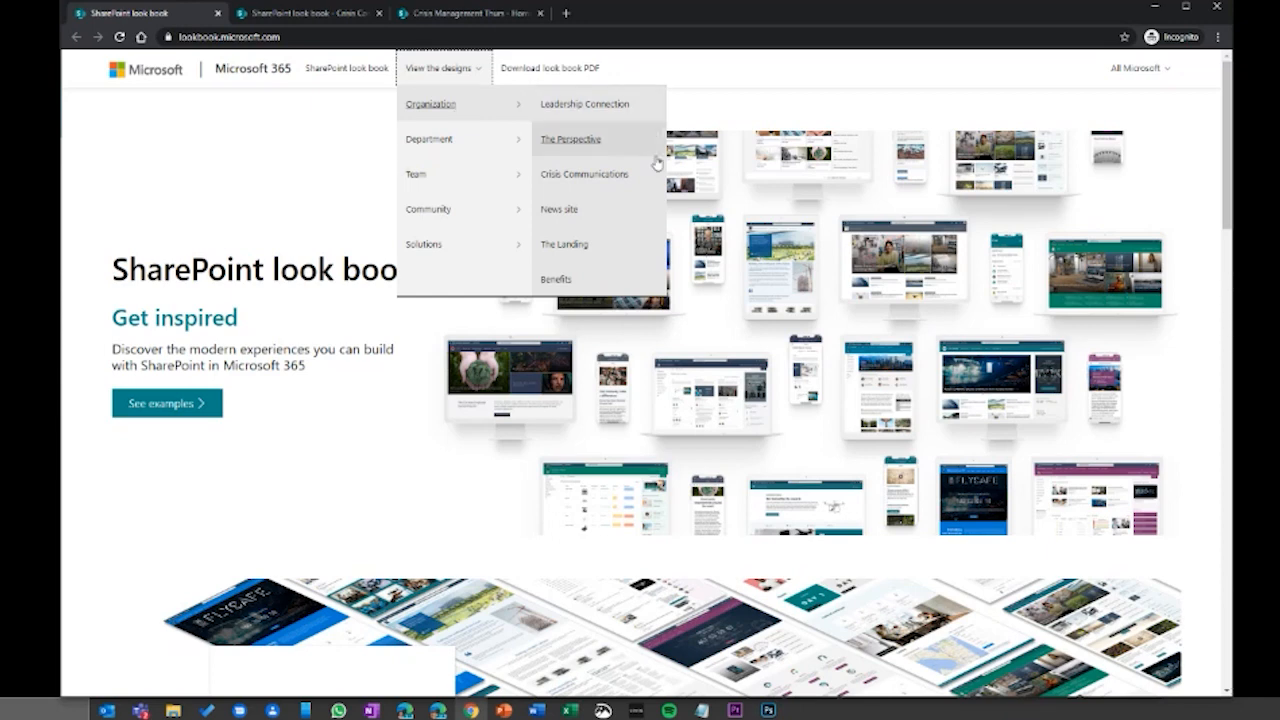
{"action": "left_click", "coordinate": [584, 175]}
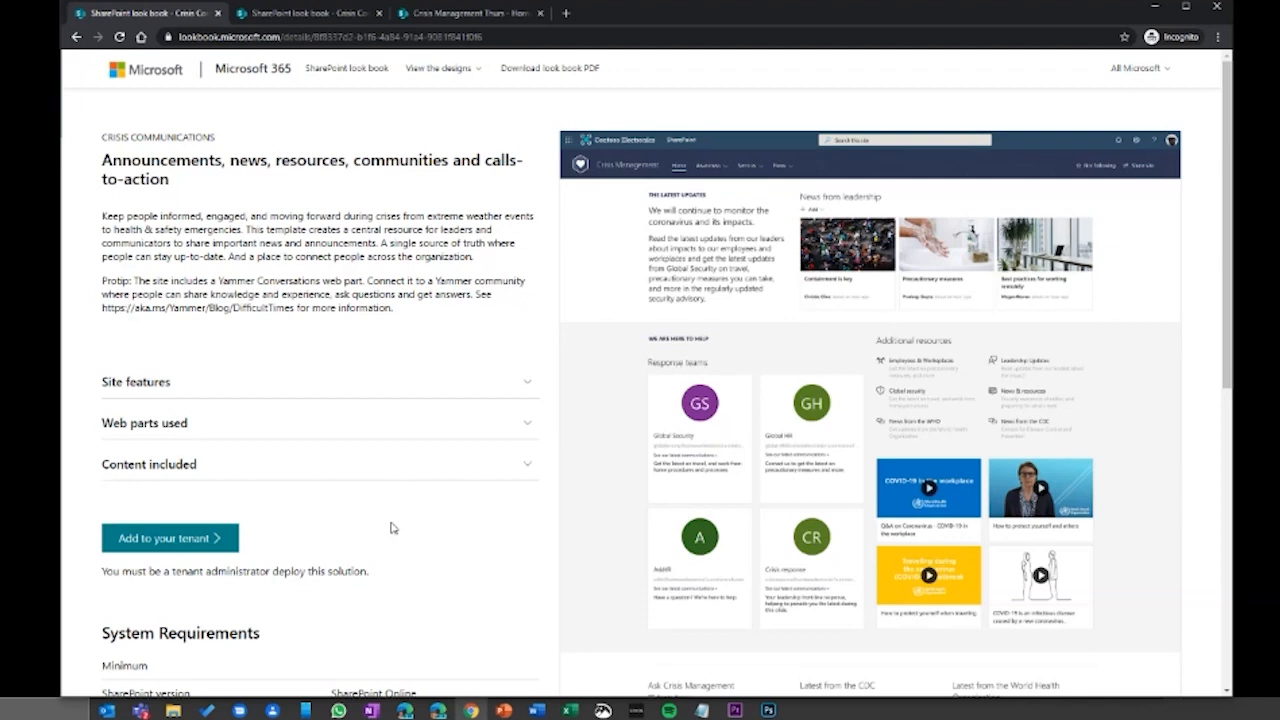
{"action": "left_click", "coordinate": [178, 541]}
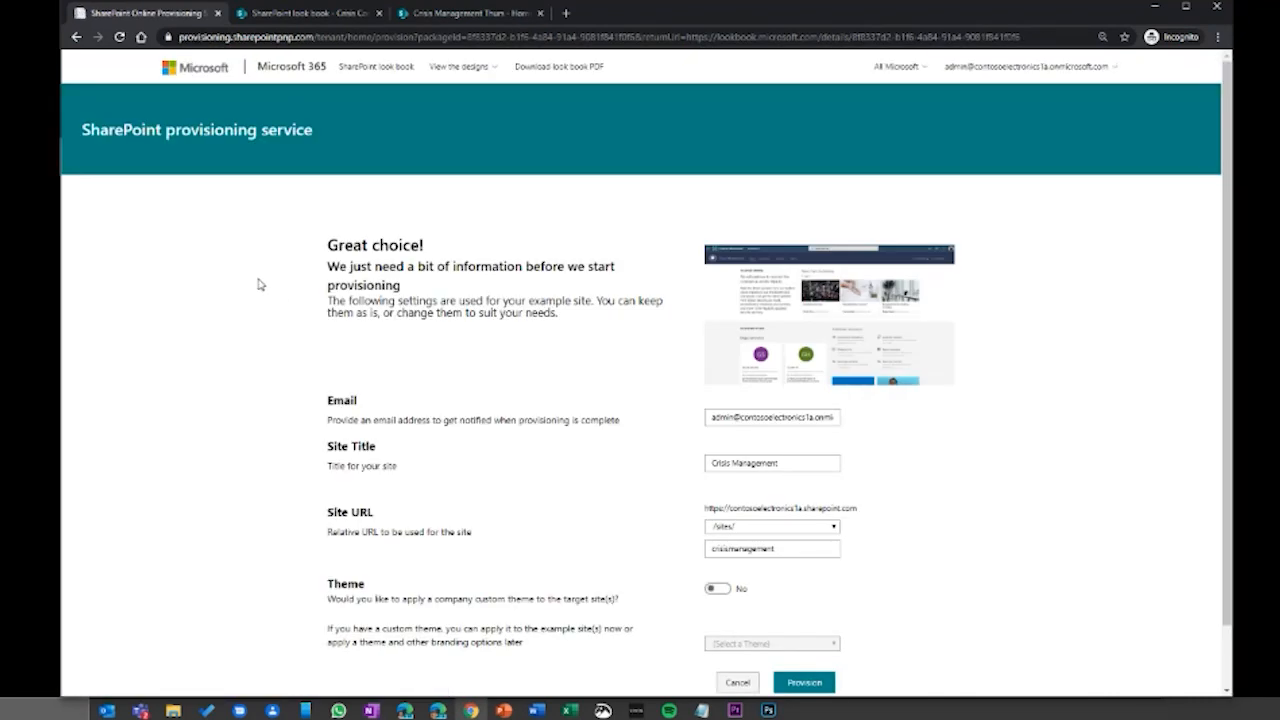
Step: Set the title of the site being provisioned to "Crisis Management - Friday"
{"action": "scroll", "coordinate": [258, 285], "scroll_direction": "down", "scroll_amount": 1}
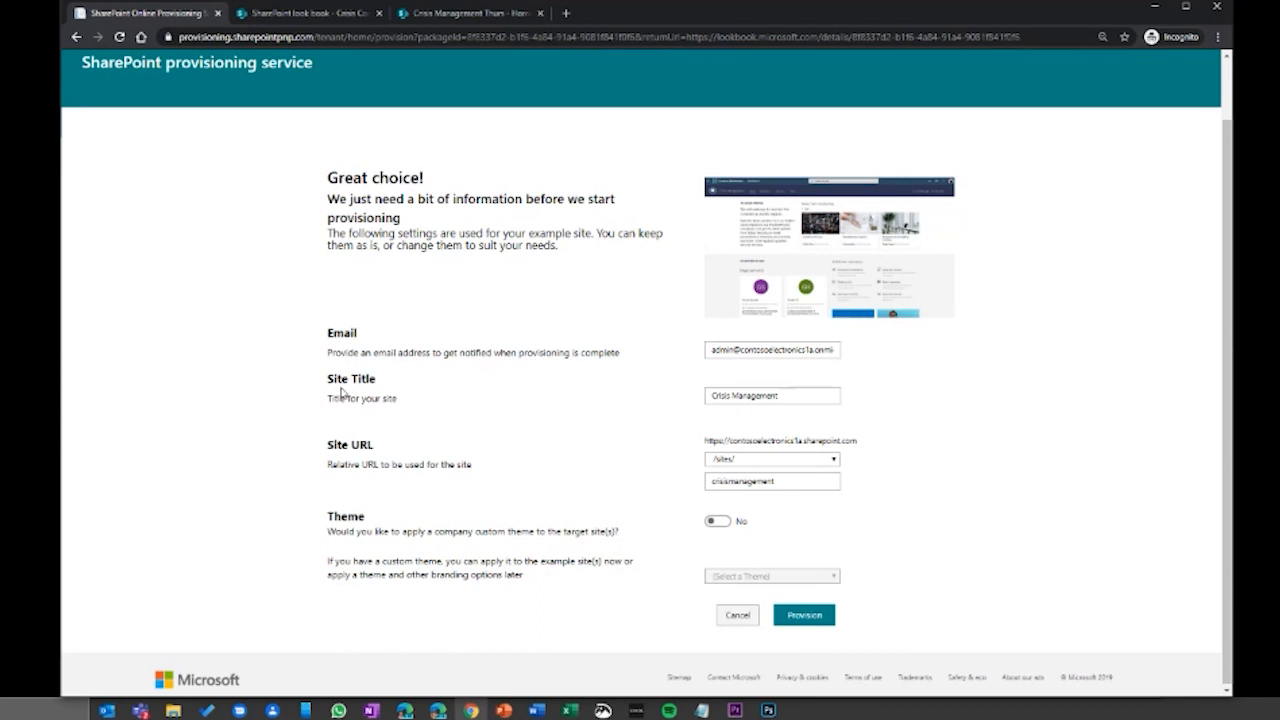
{"action": "left_click", "coordinate": [799, 394]}
{"action": "type", "text": "-"}
{"action": "type", "text": " Fro"}
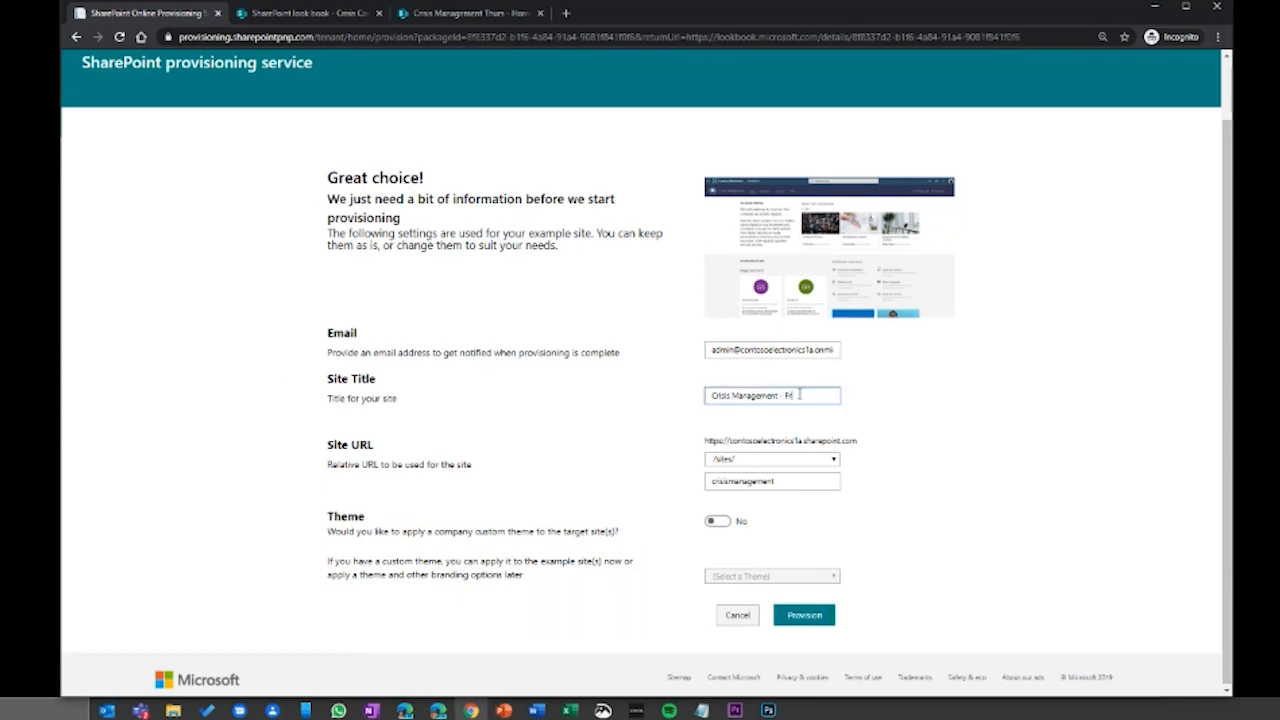
{"action": "type", "text": "day"}
Step: Set the site's relative URL to crisismanagementFRI under /sites/
{"action": "left_click", "coordinate": [783, 482]}
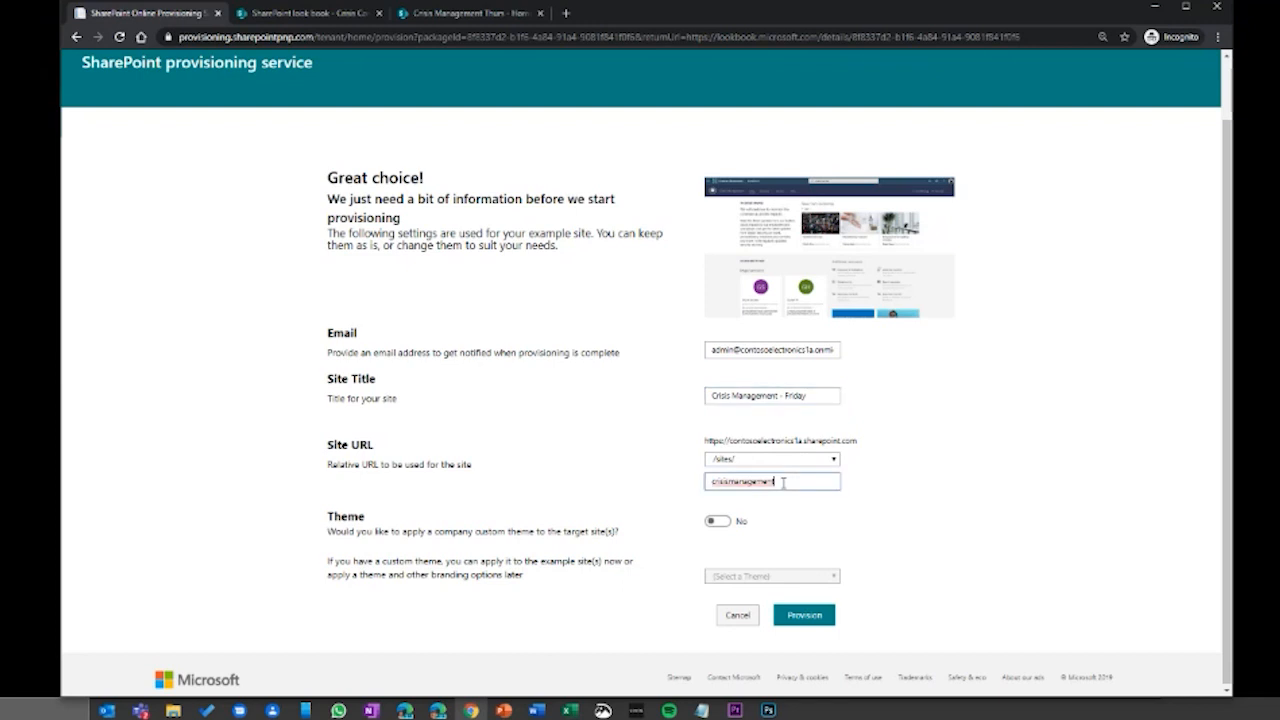
{"action": "type", "text": "Fr"}
{"action": "type", "text": "r"}
{"action": "scroll", "coordinate": [781, 485], "scroll_direction": "down", "scroll_amount": 1}
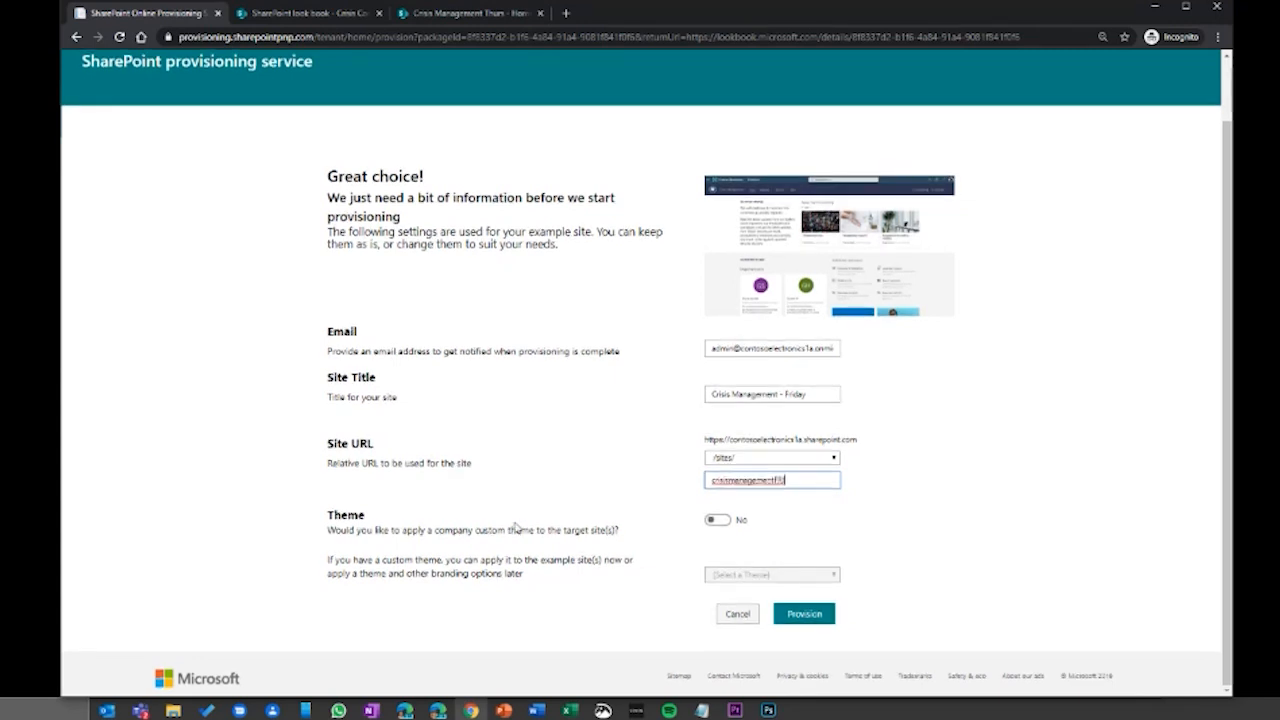
Step: Apply the Contoso HR custom theme to the site and confirm its provisioning
{"action": "left_click", "coordinate": [718, 521]}
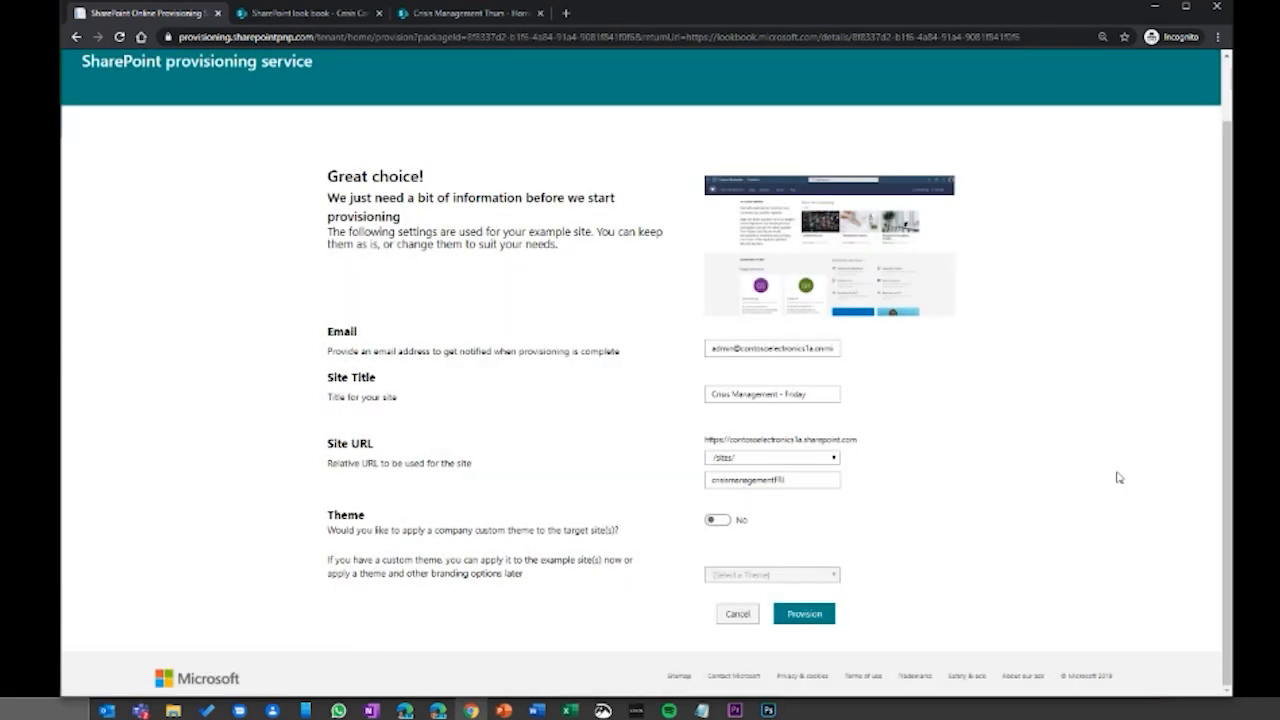
{"action": "left_click", "coordinate": [718, 521]}
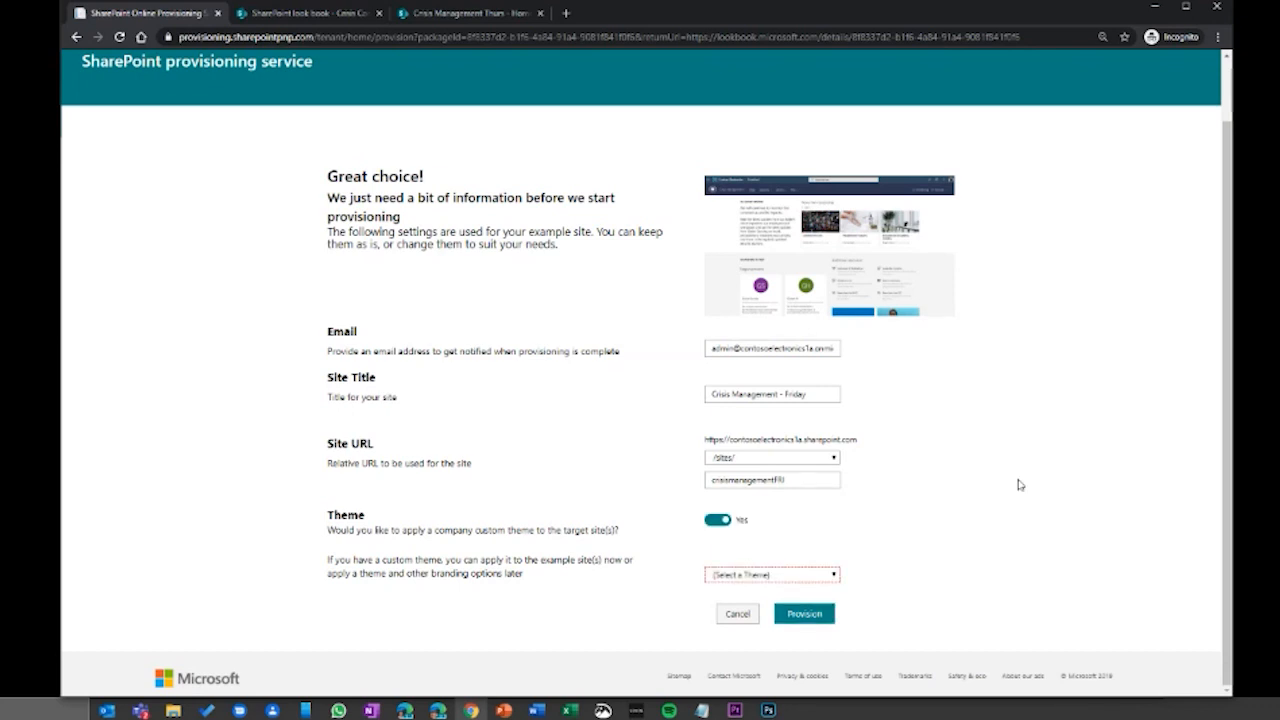
{"action": "left_click", "coordinate": [820, 576]}
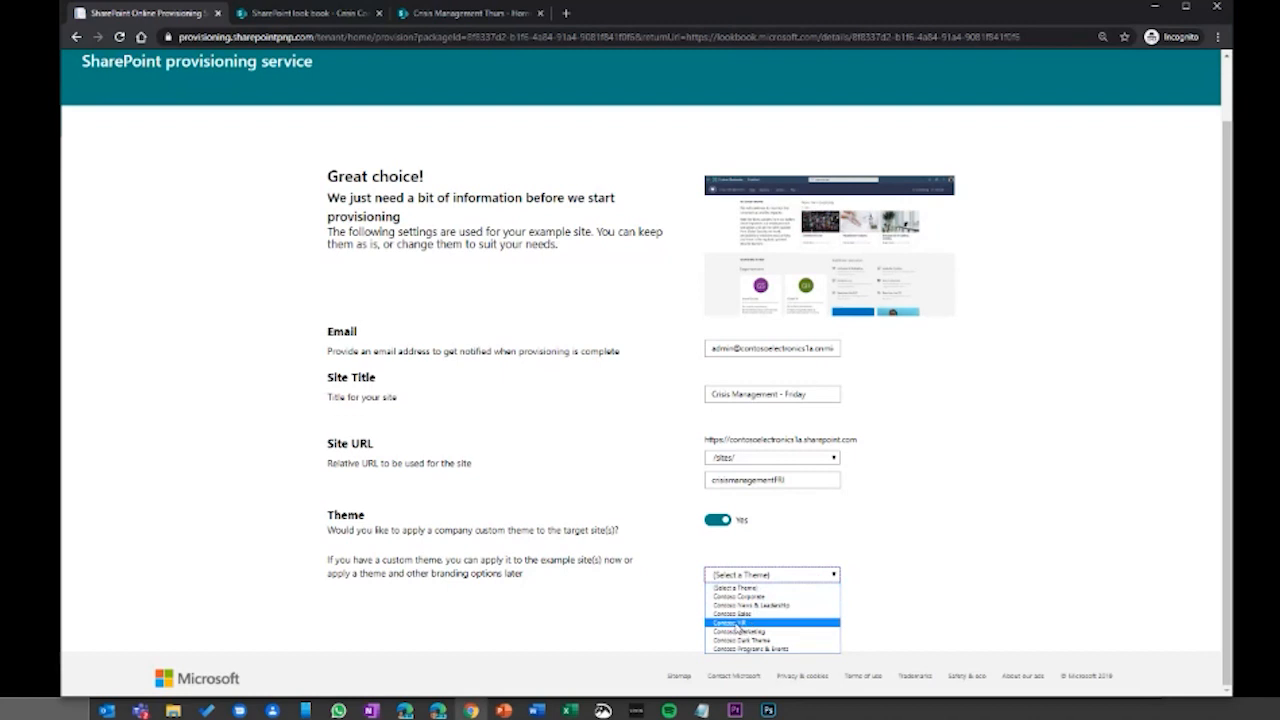
{"action": "left_click", "coordinate": [730, 623]}
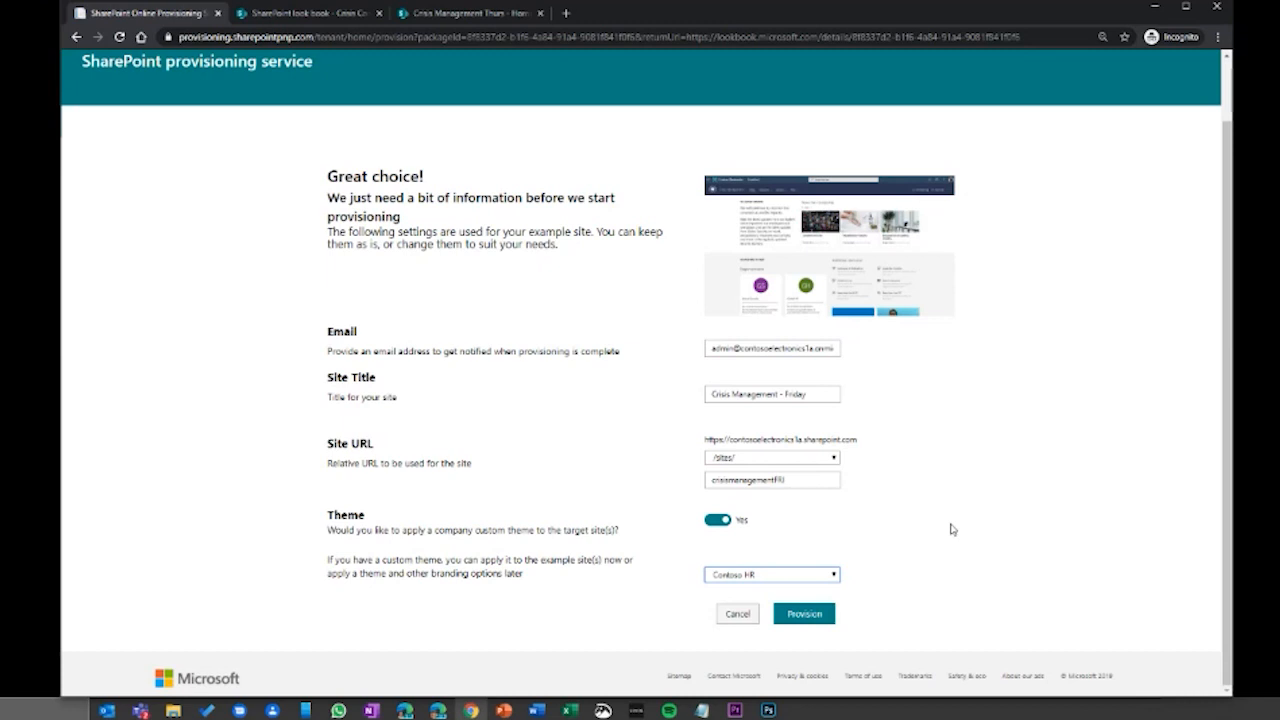
{"action": "left_click", "coordinate": [806, 615]}
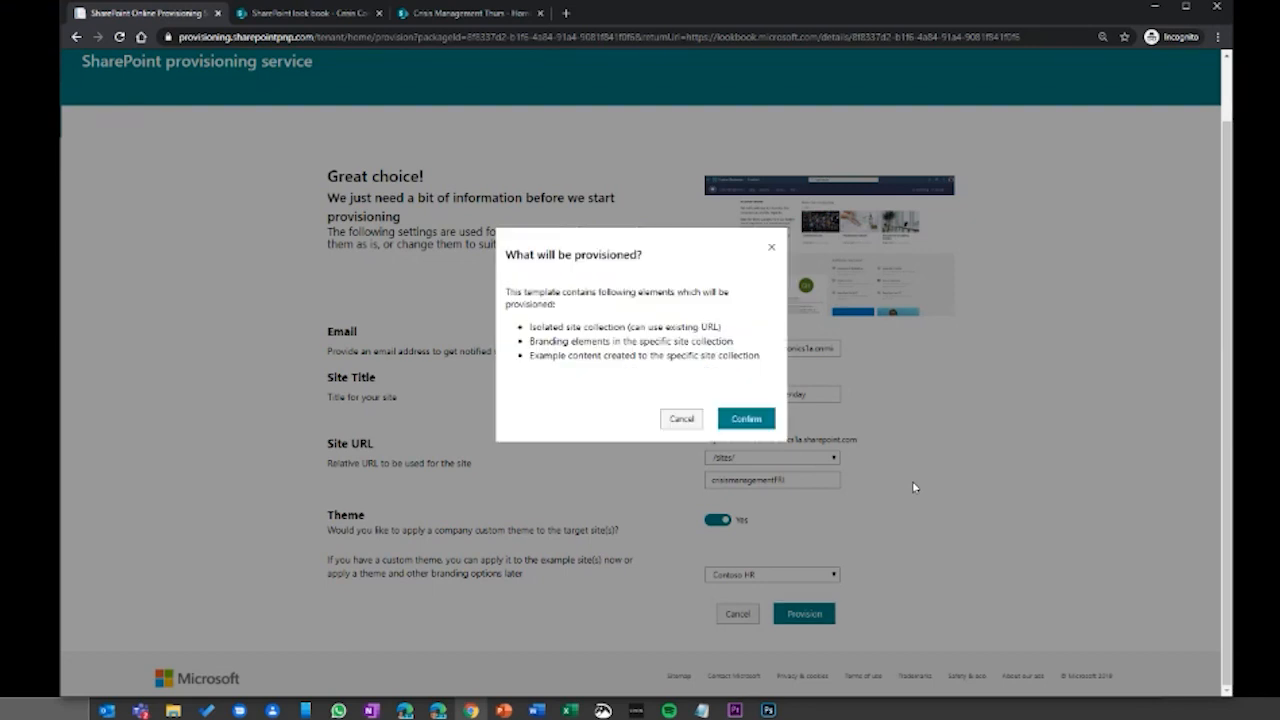
{"action": "left_click", "coordinate": [746, 418]}
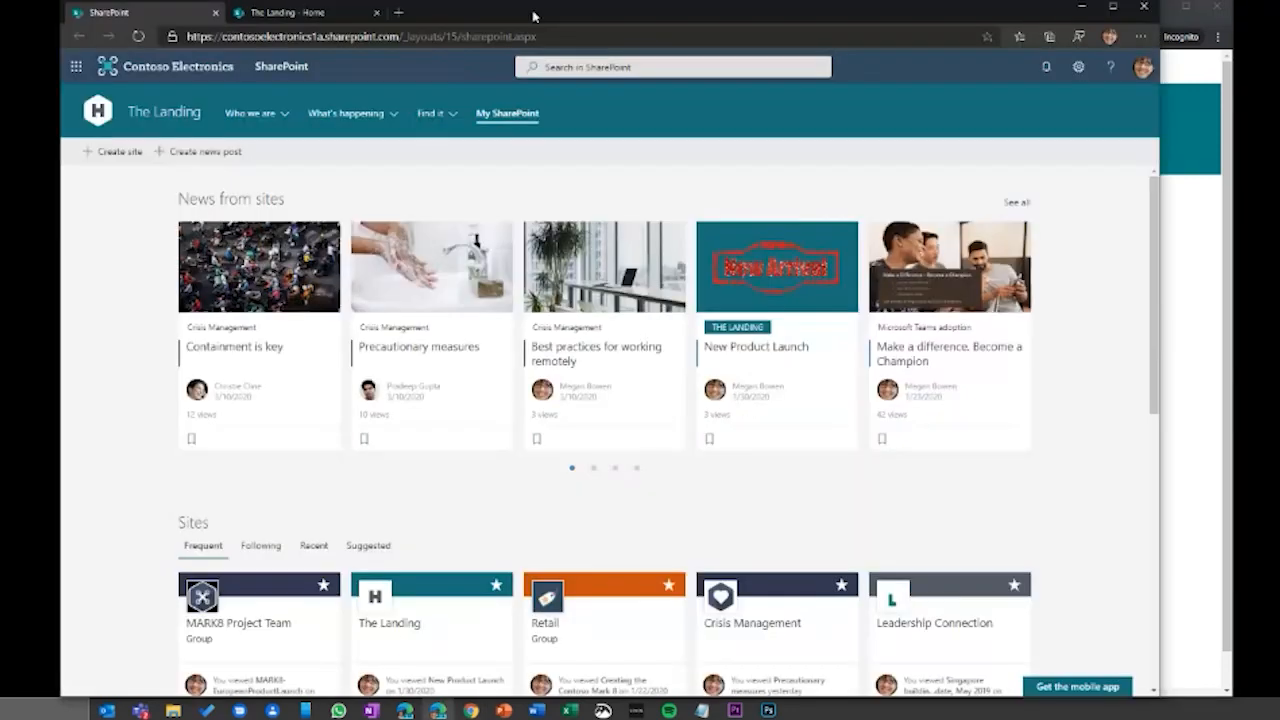
Step: View the available apps in the app launcher of the SharePoint start page and close it again
{"action": "left_click_drag", "start_coordinate": [532, 13], "coordinate": [584, 13]}
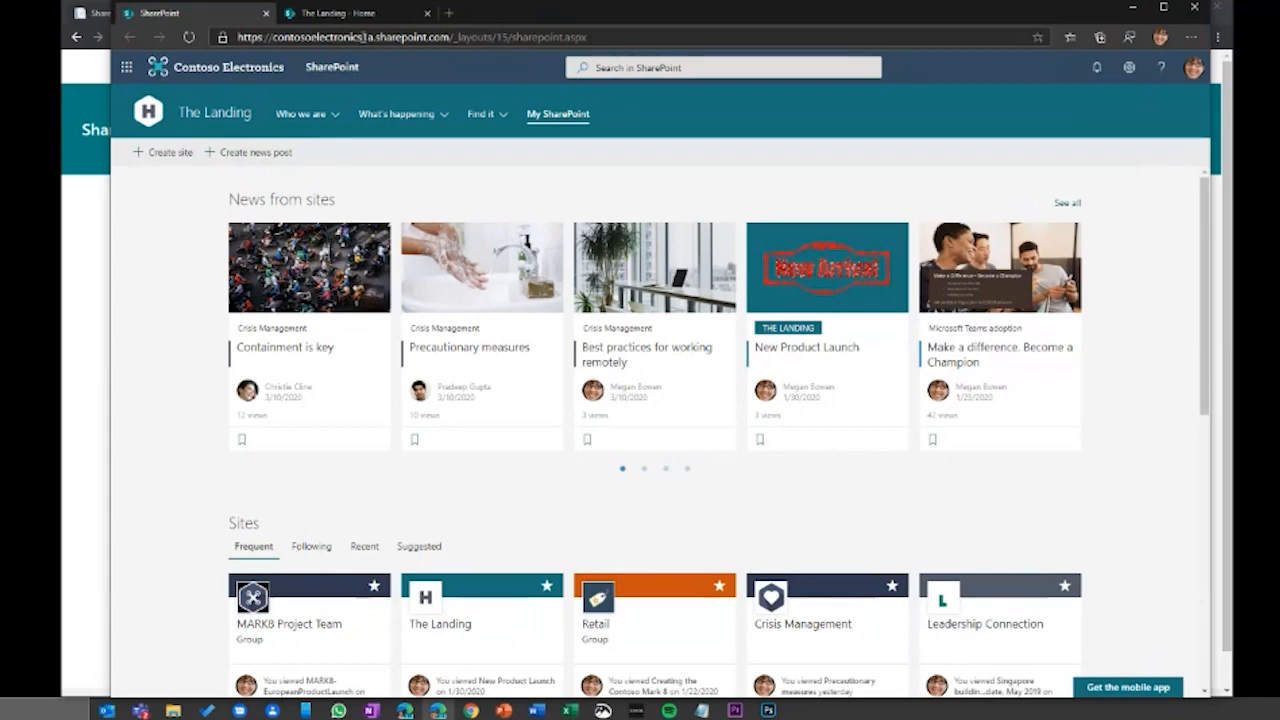
{"action": "left_click", "coordinate": [126, 67]}
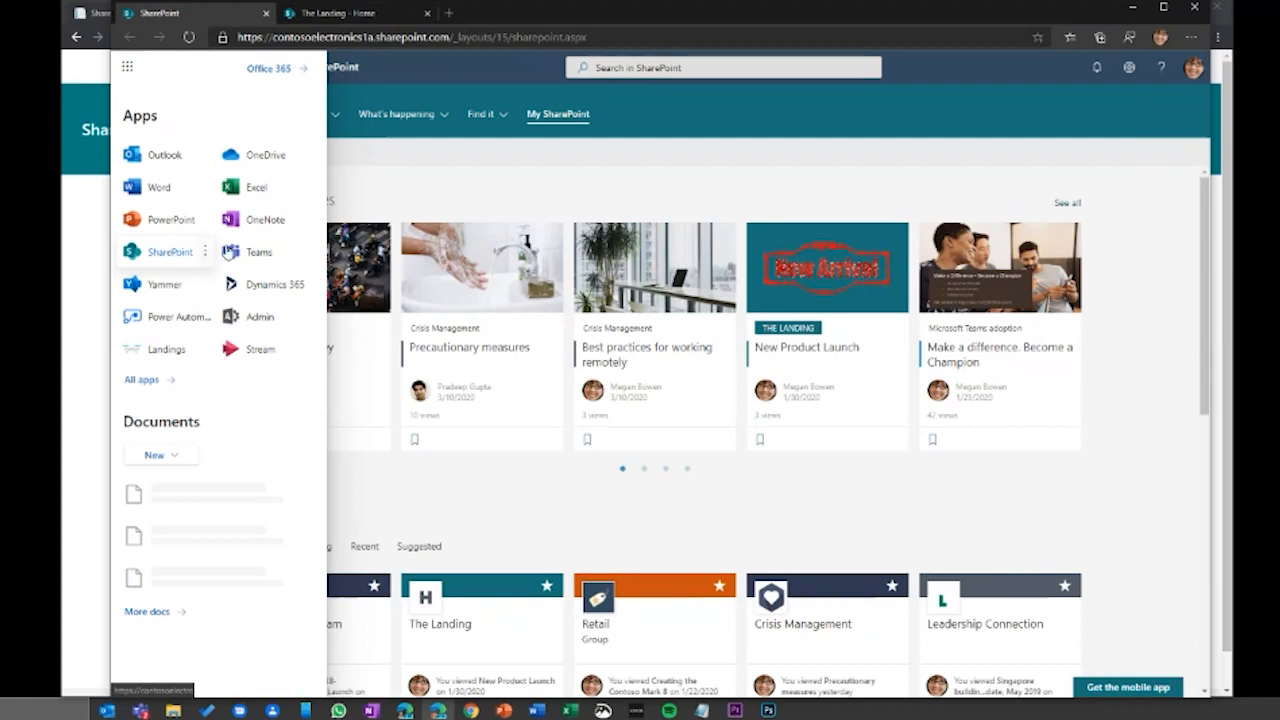
{"action": "left_click", "coordinate": [545, 197]}
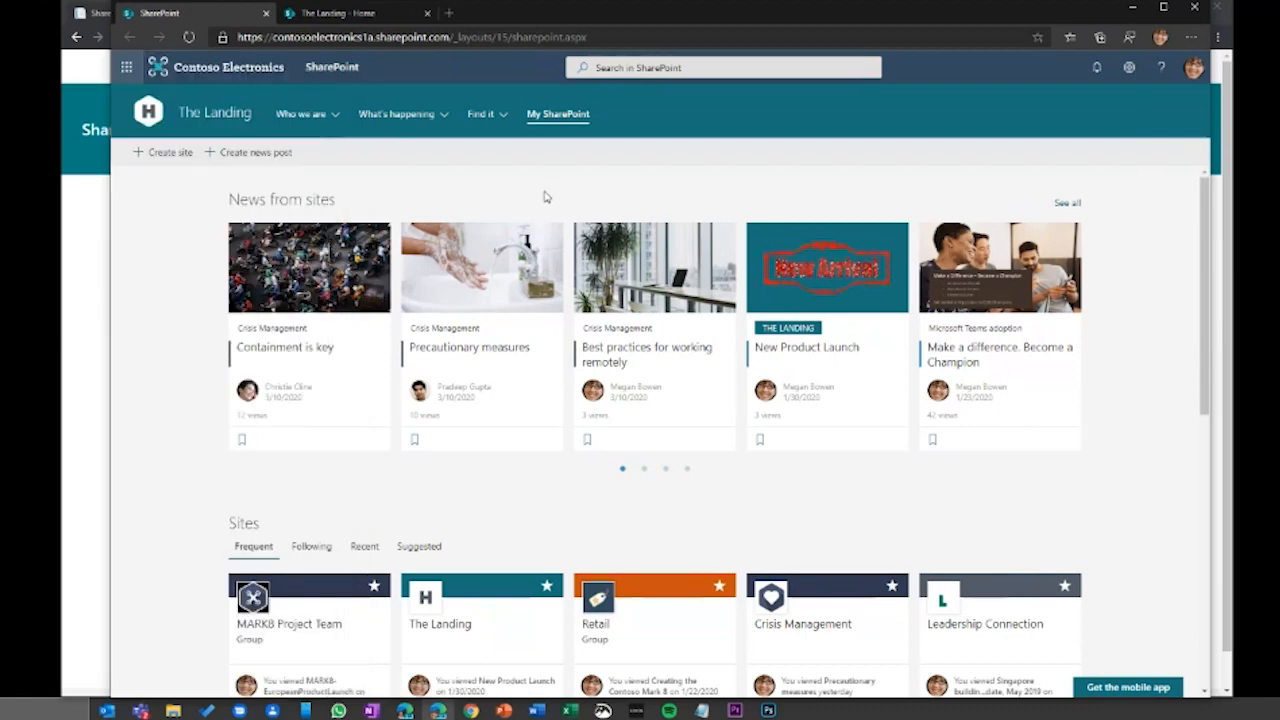
Step: Start a new communication site and choose the Blank design for it
{"action": "left_click", "coordinate": [160, 153]}
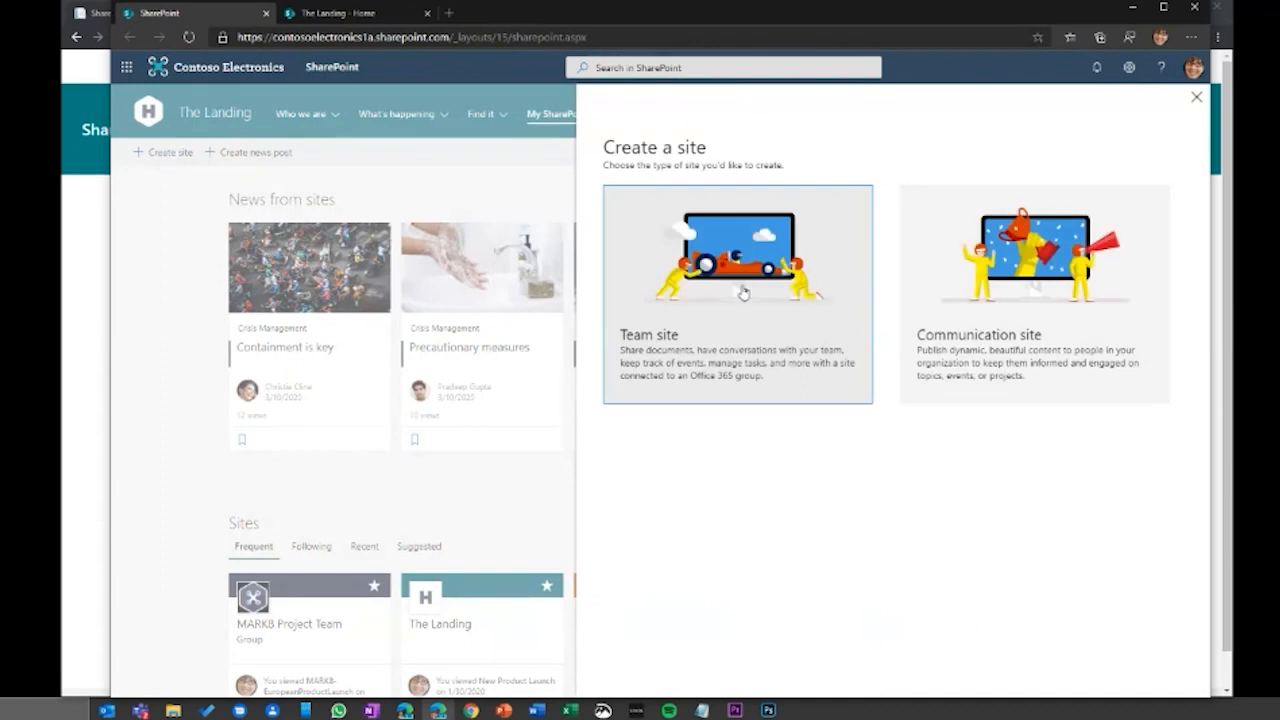
{"action": "left_click", "coordinate": [1052, 337]}
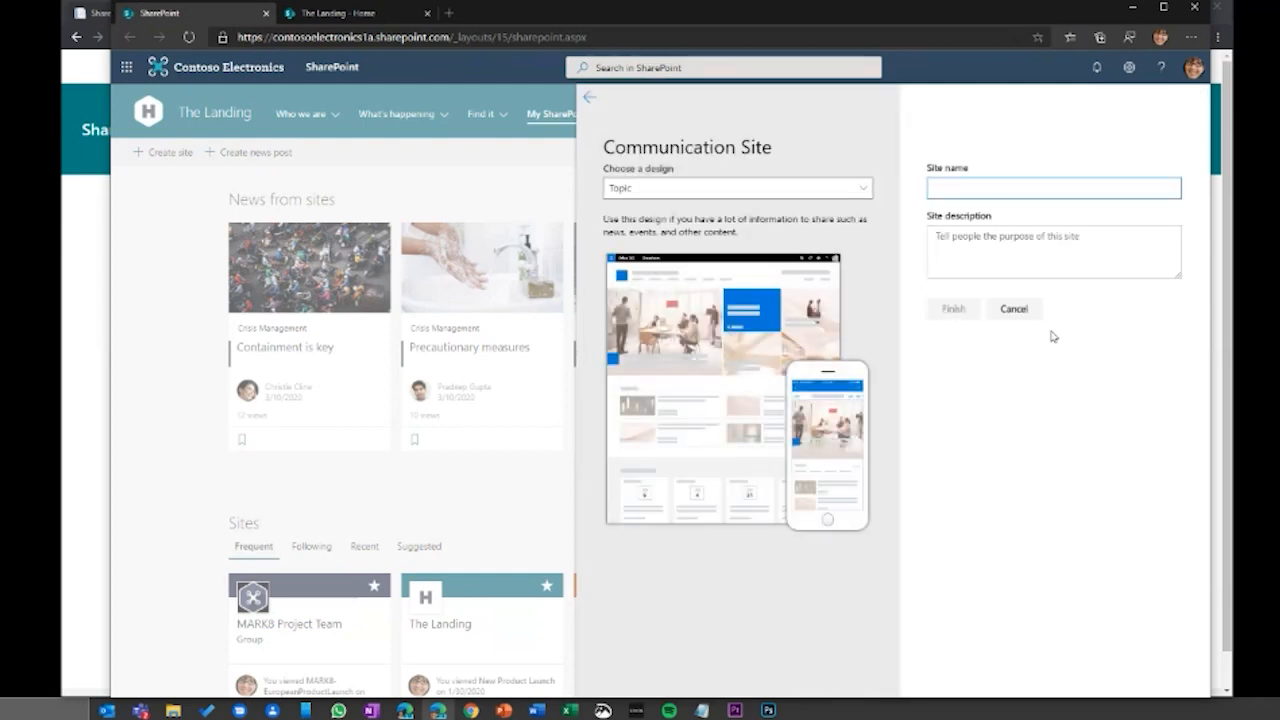
{"action": "left_click", "coordinate": [784, 192]}
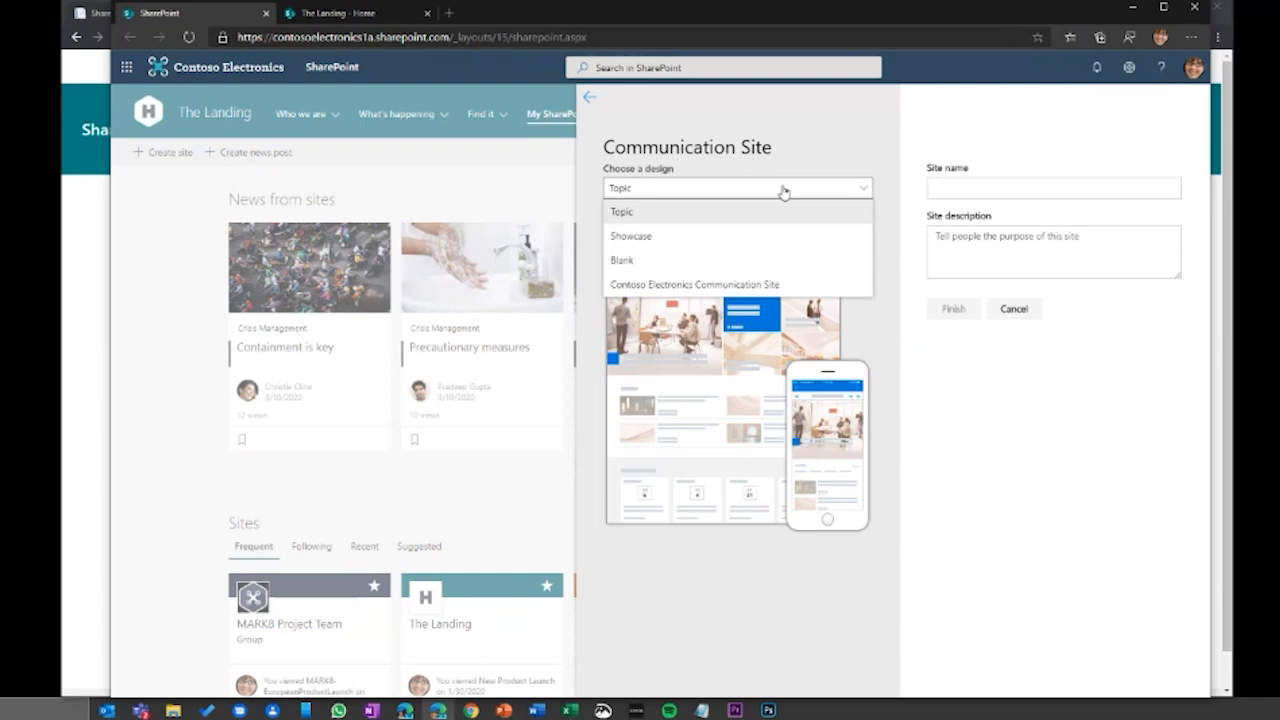
{"action": "left_click", "coordinate": [748, 286]}
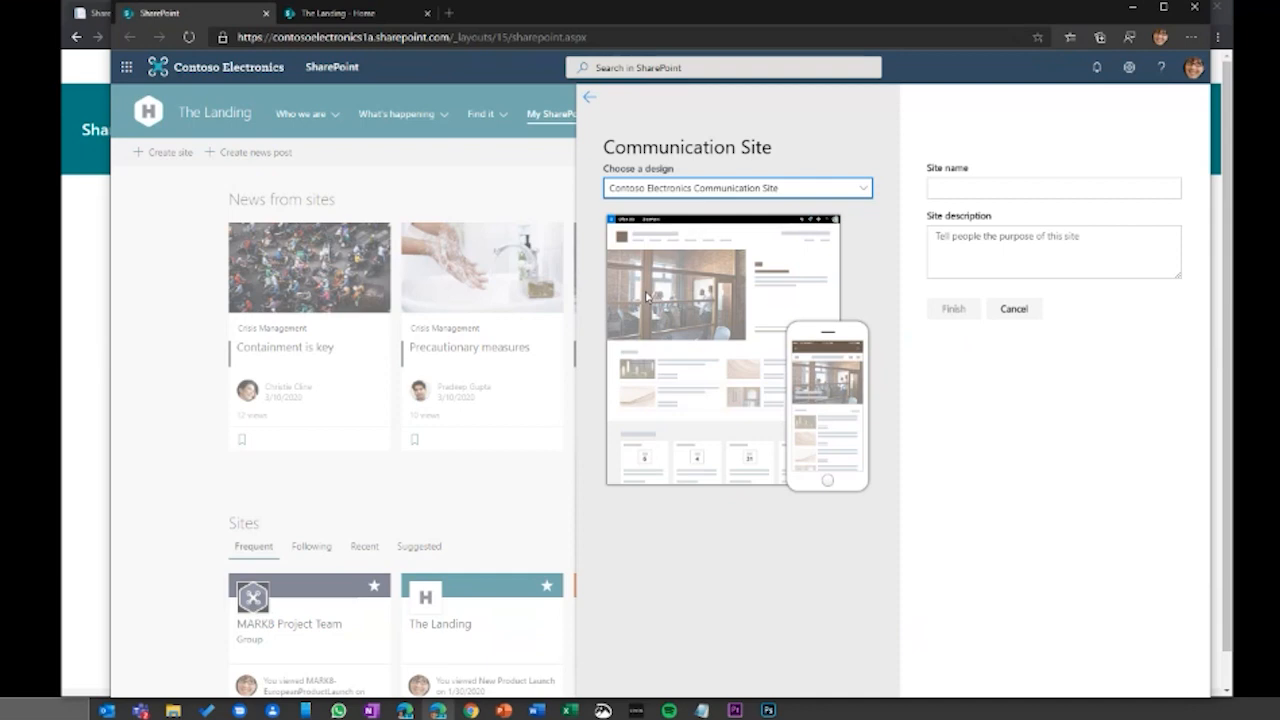
{"action": "left_click", "coordinate": [772, 196]}
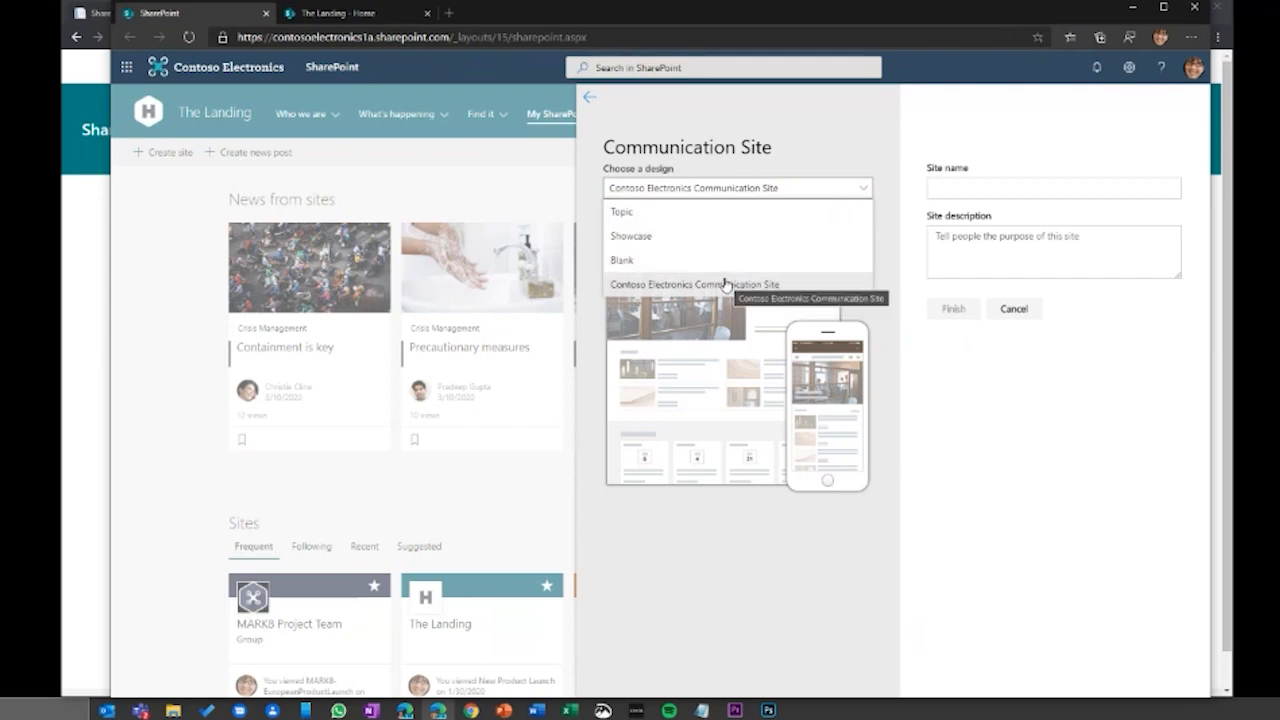
{"action": "left_click", "coordinate": [630, 260]}
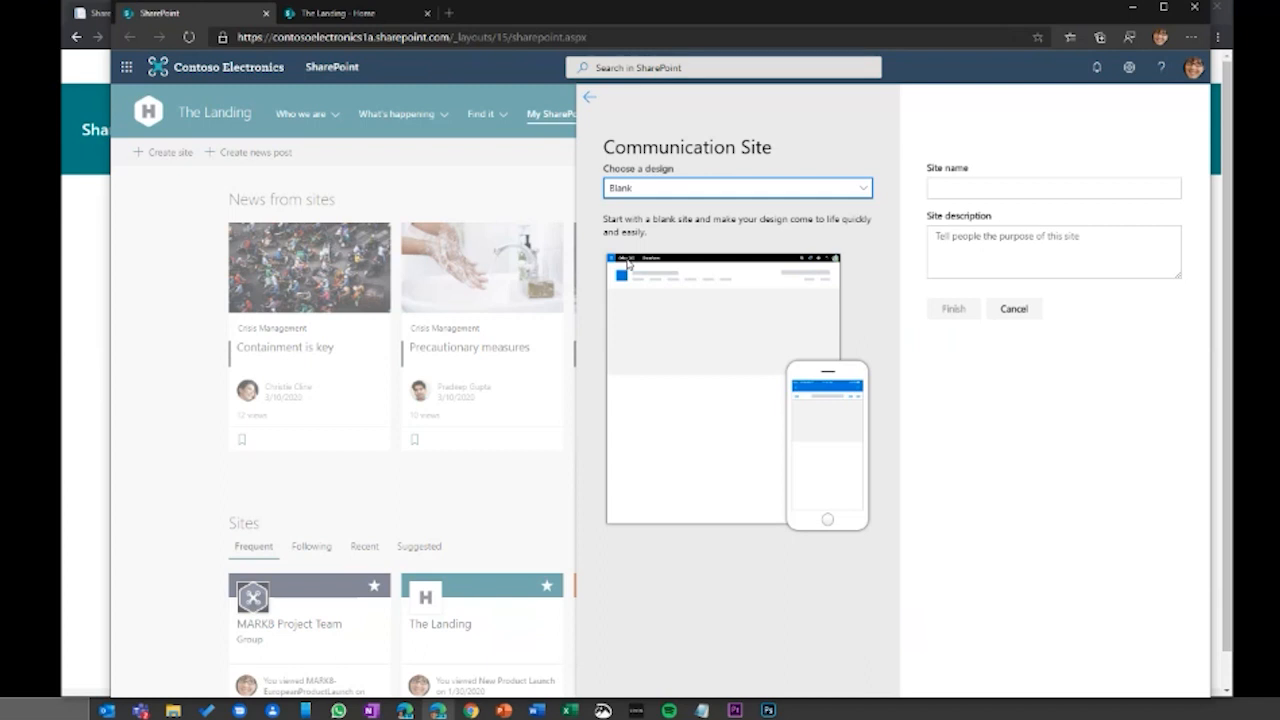
Step: Name the new communication site "Comms Response" and finish creating it
{"action": "left_click", "coordinate": [956, 186]}
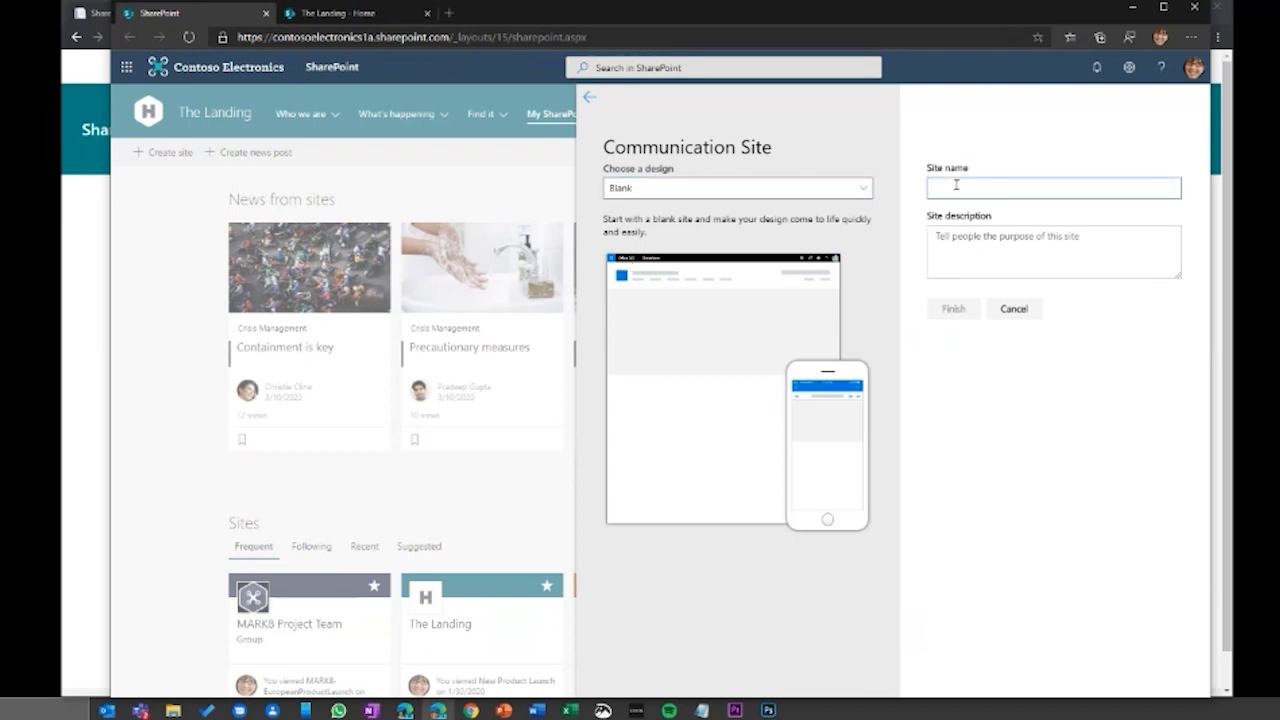
{"action": "type", "text": "Conm"}
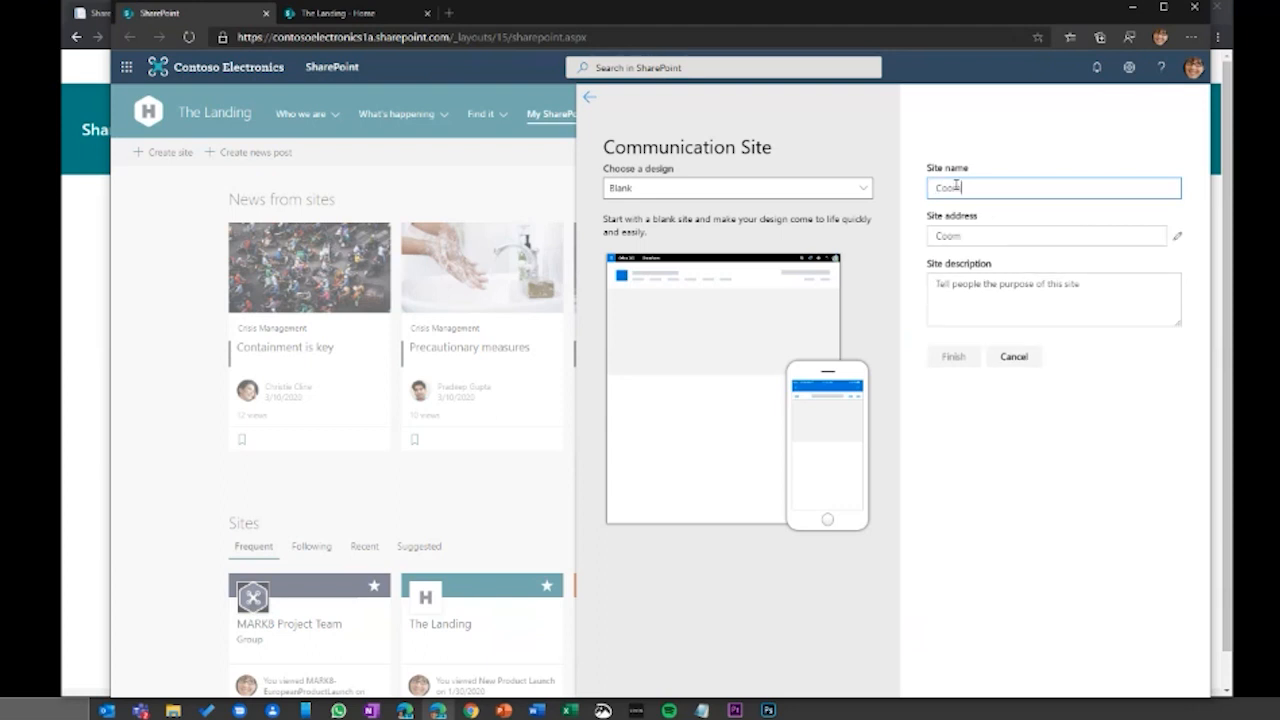
{"action": "key", "text": "BackSpace"}
{"action": "key", "text": "BackSpace"}
{"action": "type", "text": "mms Response"}
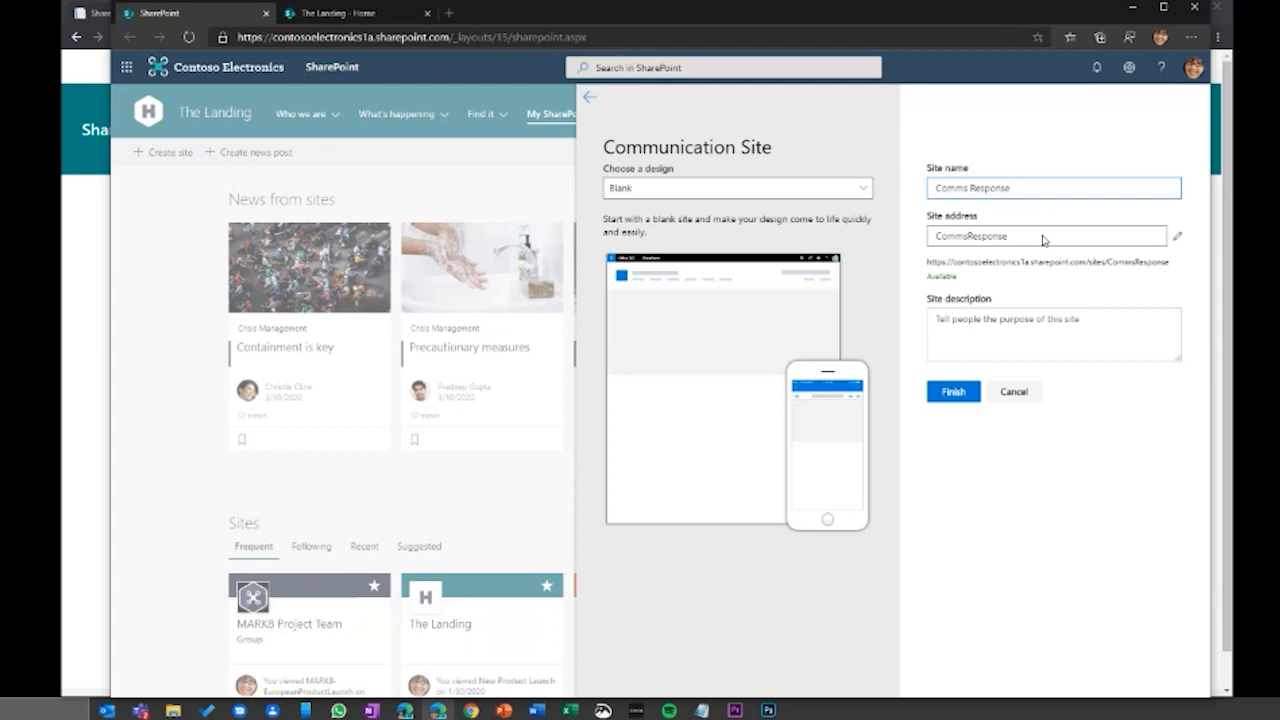
{"action": "left_click", "coordinate": [953, 393]}
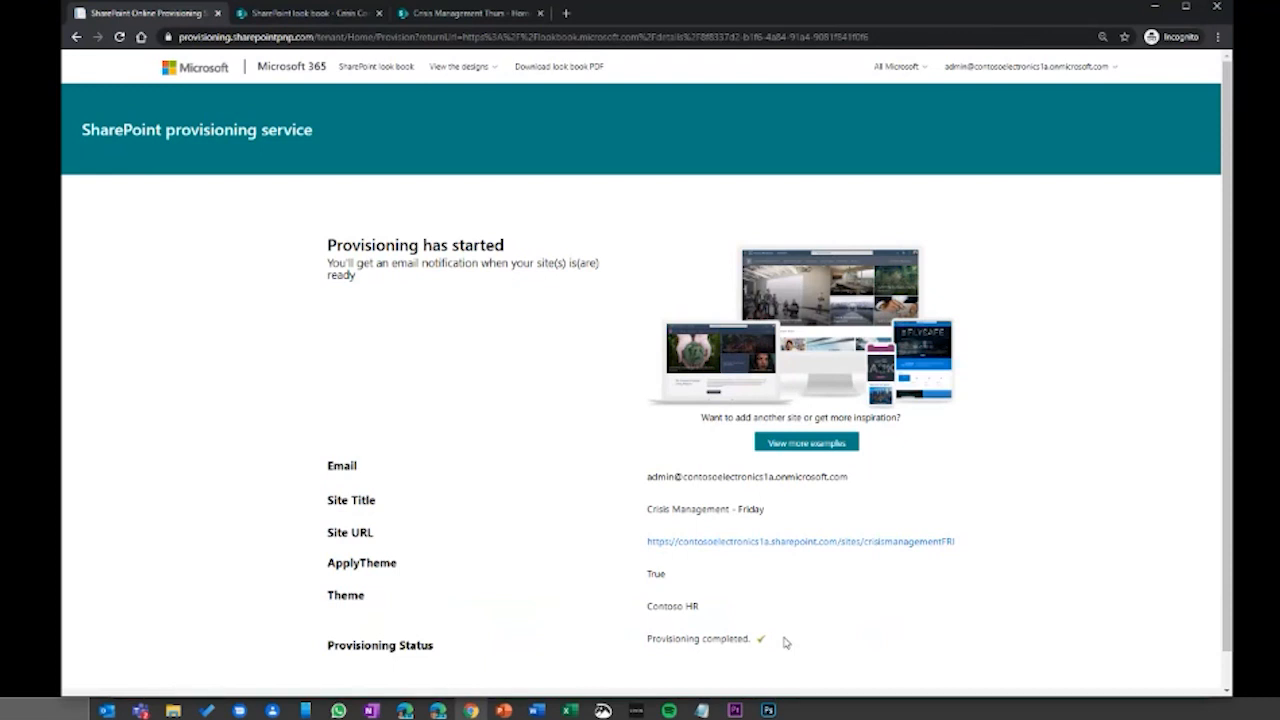
Step: Open the provisioned Crisis Management - Friday site and view its Awareness and Services navigation links
{"action": "left_click", "coordinate": [845, 541]}
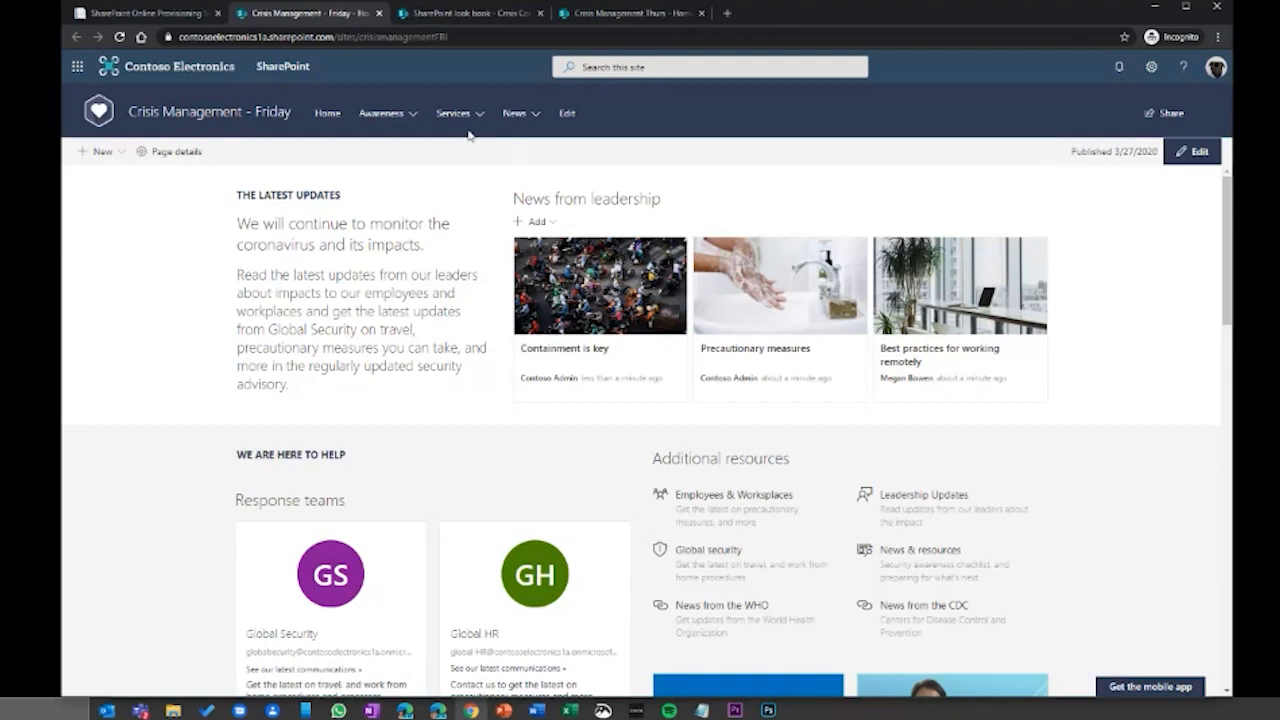
{"action": "mouse_move", "coordinate": [408, 117]}
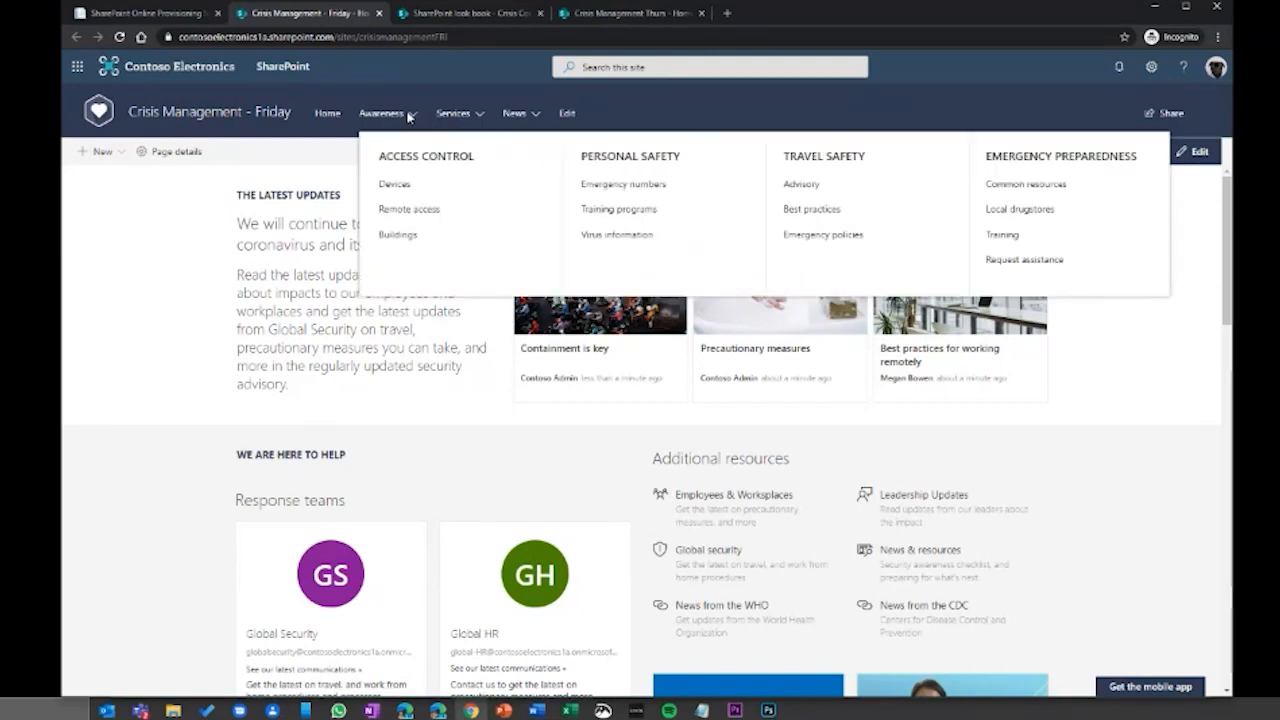
{"action": "mouse_move", "coordinate": [453, 113]}
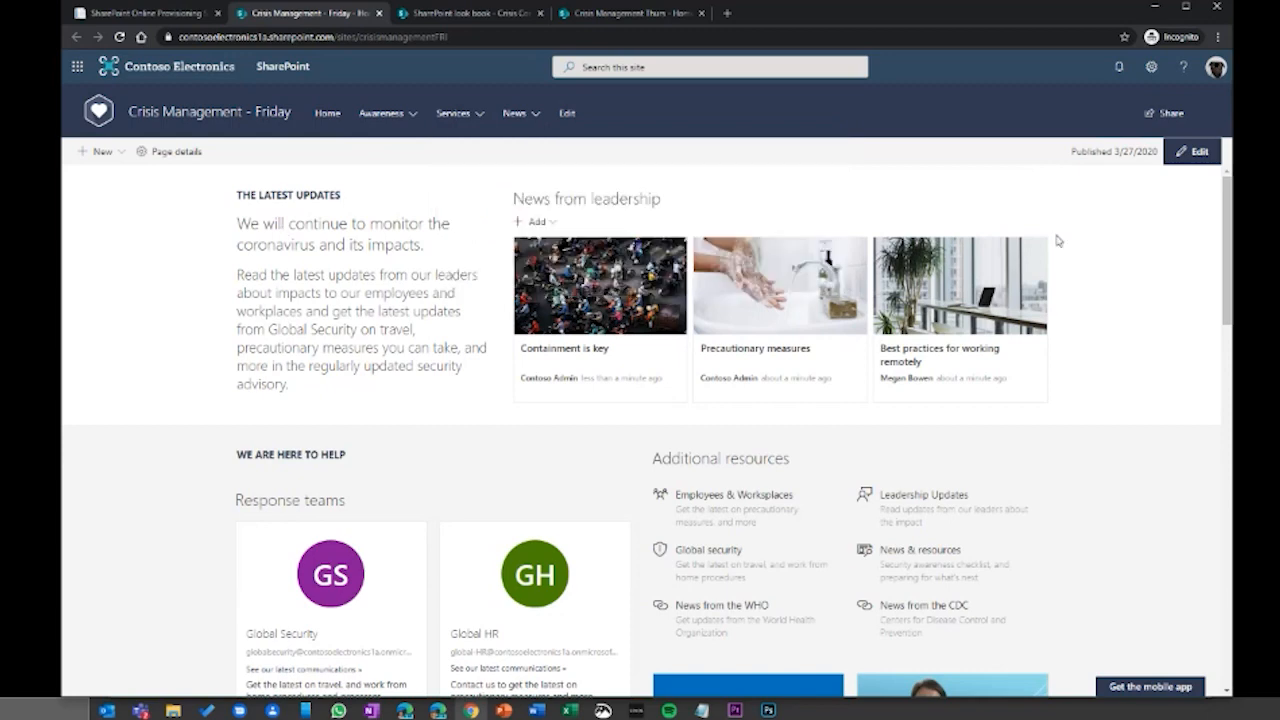
Step: Put the site's home page in edit mode and select the latest updates text and the leadership news web part
{"action": "left_click", "coordinate": [1197, 153]}
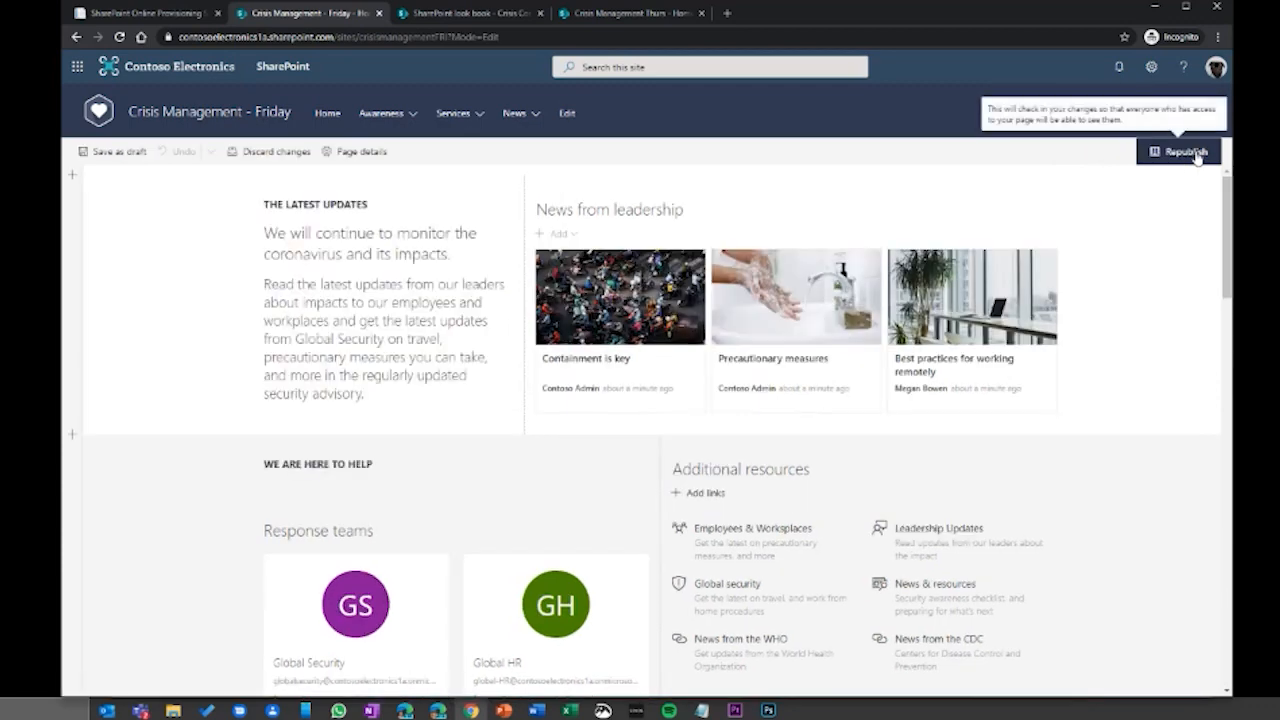
{"action": "left_click", "coordinate": [336, 284]}
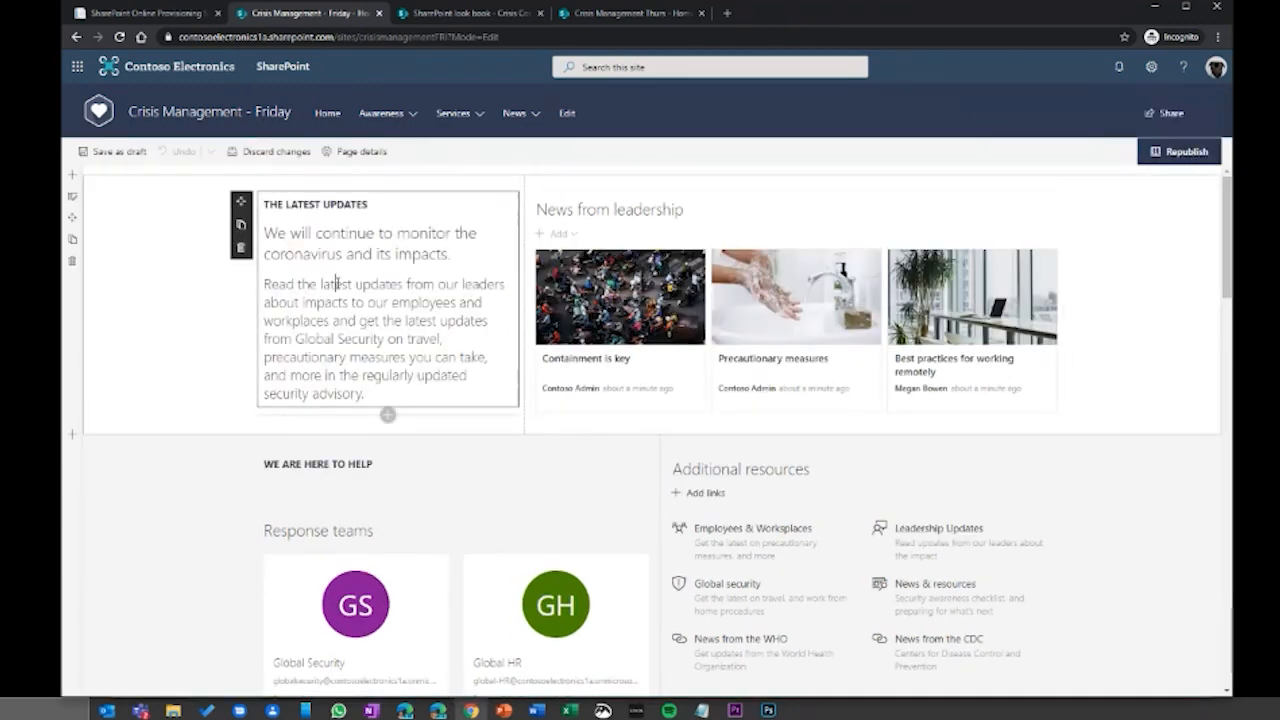
{"action": "left_click", "coordinate": [734, 223]}
Step: Examine the editable web parts down the home page, including response teams, additional resources, quick links, and the Yammer and Twitter feeds
{"action": "scroll", "coordinate": [625, 355], "scroll_direction": "down", "scroll_amount": 1}
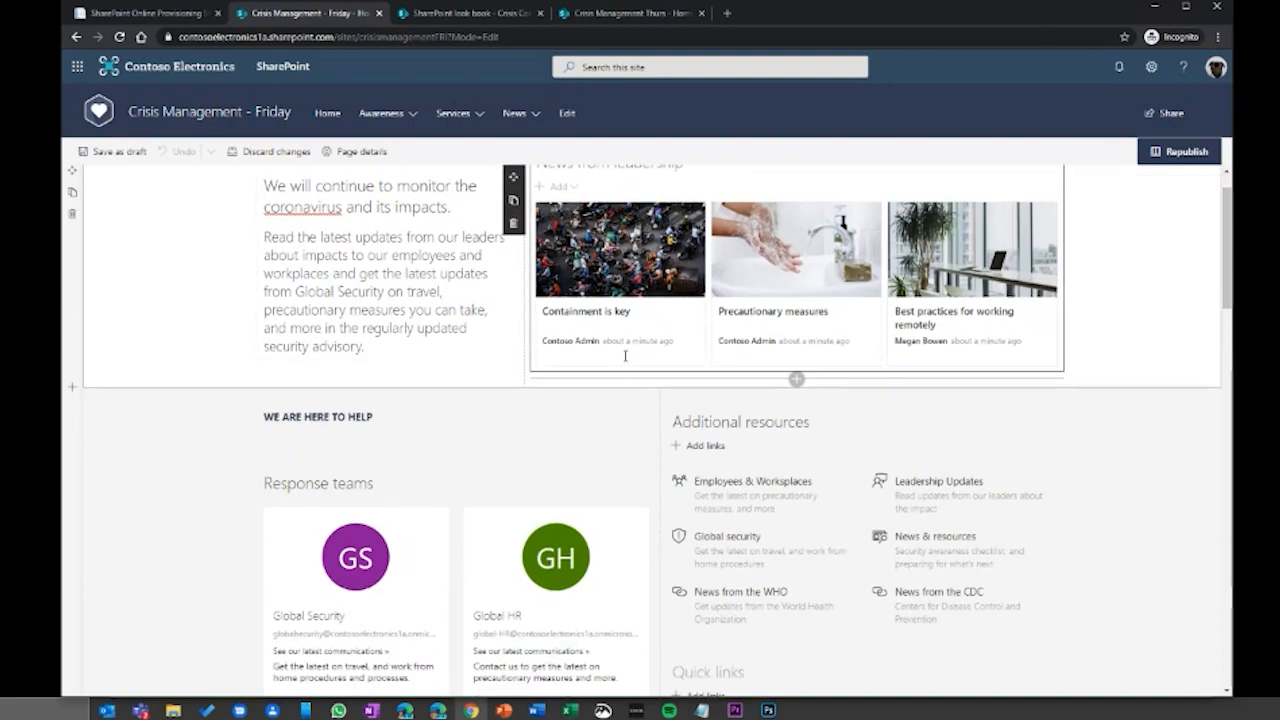
{"action": "scroll", "coordinate": [625, 355], "scroll_direction": "down", "scroll_amount": 2}
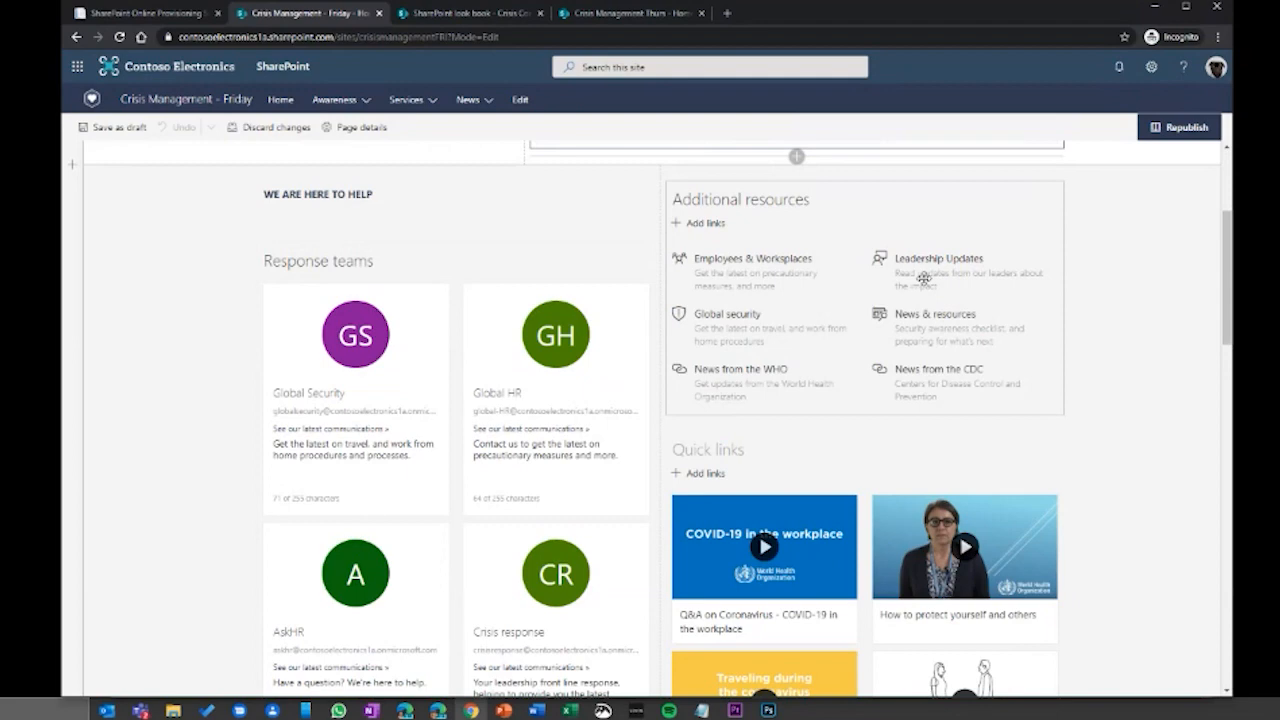
{"action": "scroll", "coordinate": [920, 280], "scroll_direction": "down", "scroll_amount": 1}
{"action": "scroll", "coordinate": [870, 285], "scroll_direction": "up", "scroll_amount": 1}
{"action": "scroll", "coordinate": [847, 296], "scroll_direction": "down", "scroll_amount": 3}
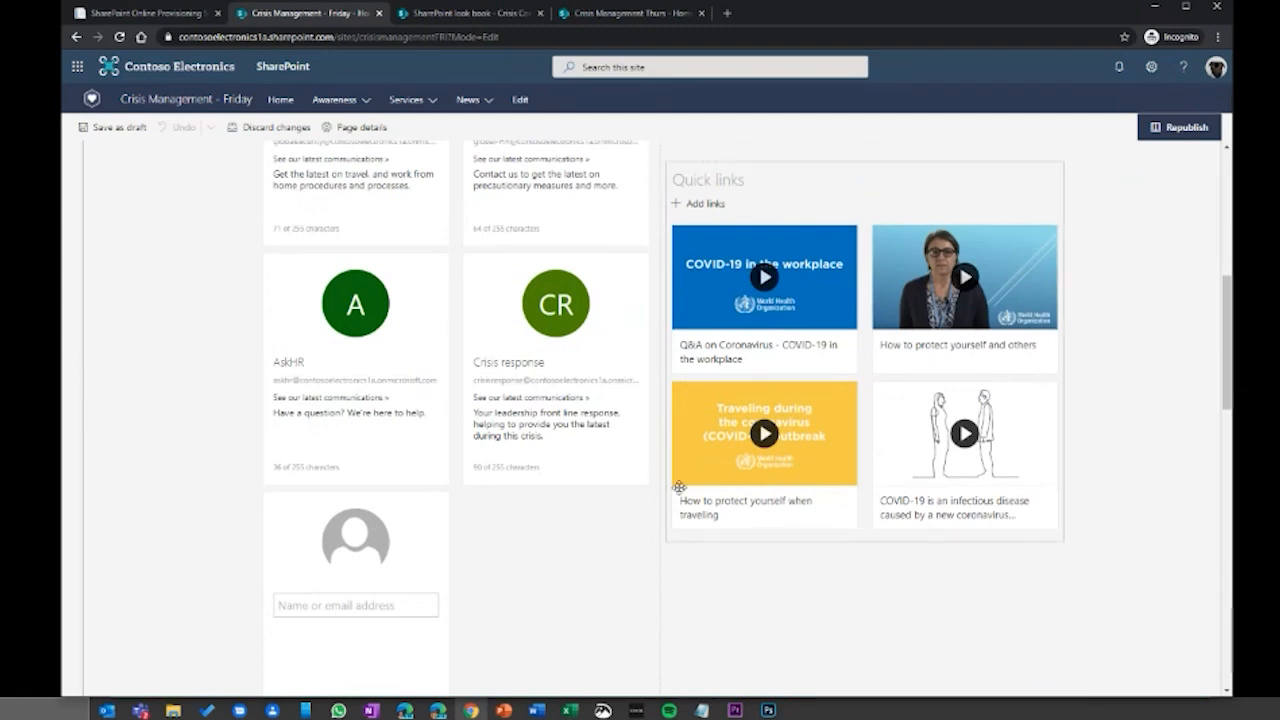
{"action": "scroll", "coordinate": [880, 595], "scroll_direction": "down", "scroll_amount": 1}
{"action": "scroll", "coordinate": [850, 540], "scroll_direction": "down", "scroll_amount": 2}
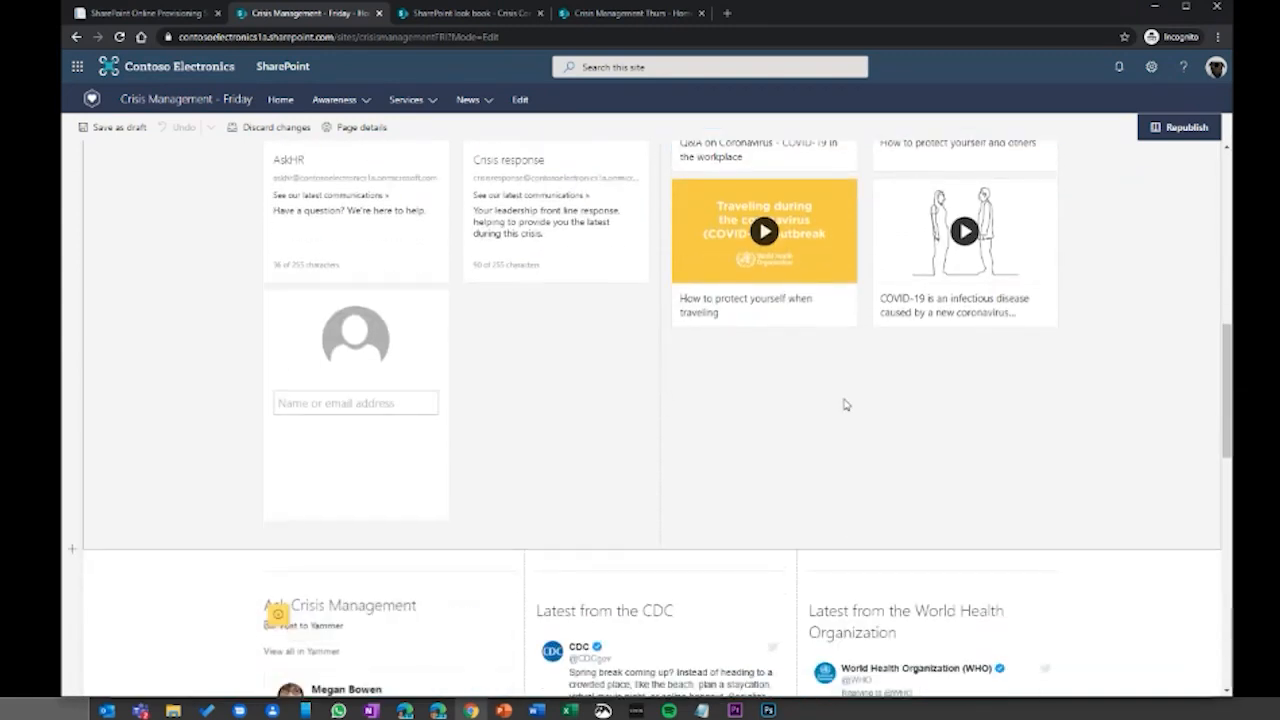
Step: Examine the Yammer conversation, CDC and World Health Organization feeds on the lower part of the home page
{"action": "scroll", "coordinate": [846, 403], "scroll_direction": "down", "scroll_amount": 4}
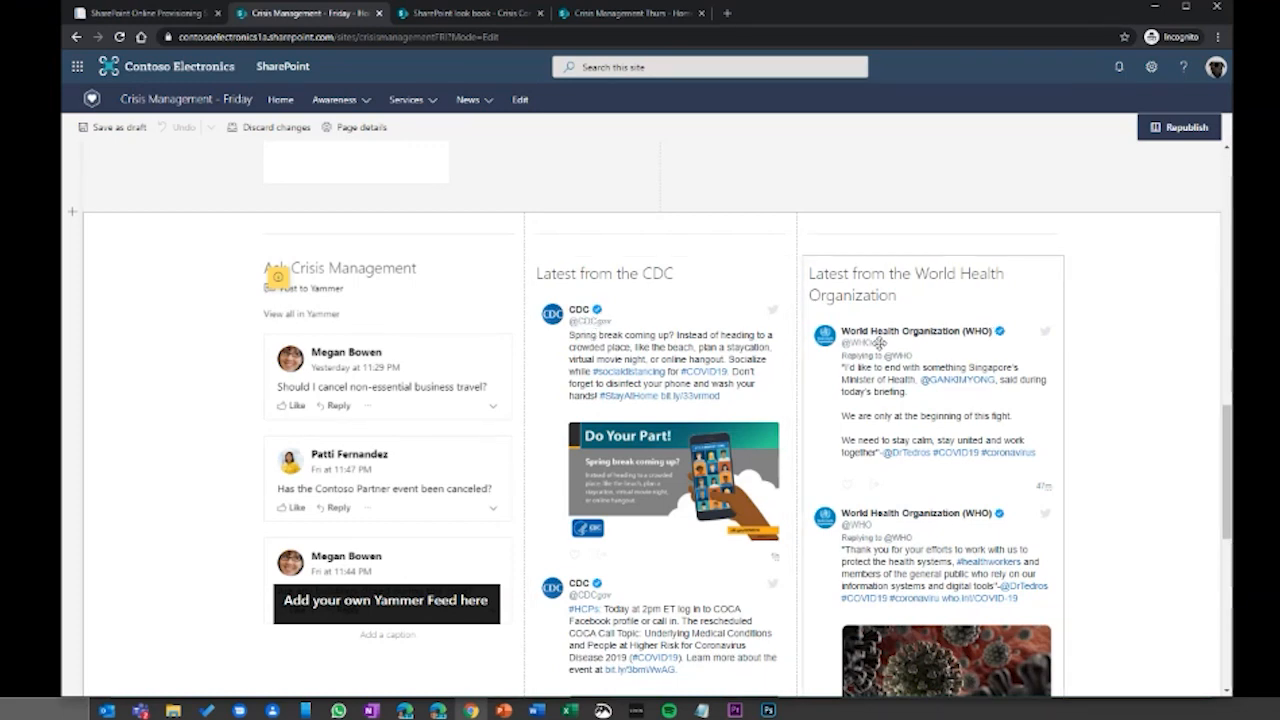
{"action": "scroll", "coordinate": [879, 342], "scroll_direction": "down", "scroll_amount": 3}
{"action": "scroll", "coordinate": [879, 343], "scroll_direction": "up", "scroll_amount": 5}
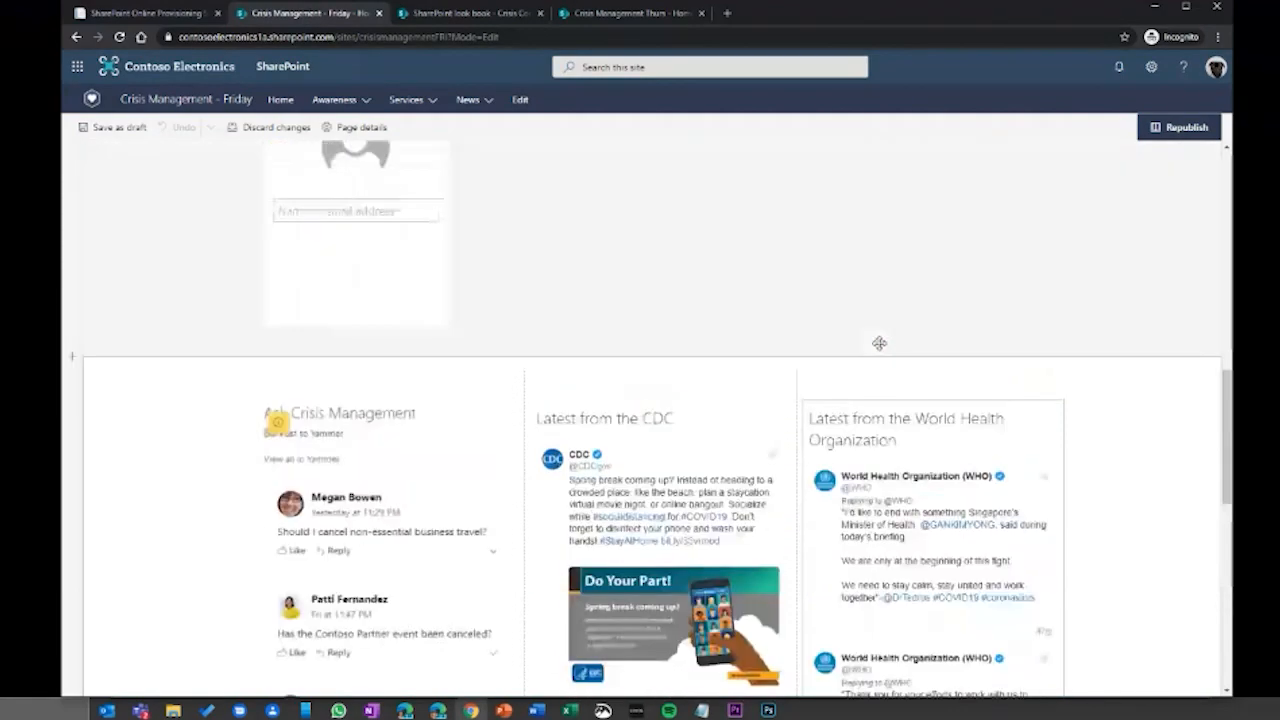
{"action": "scroll", "coordinate": [879, 343], "scroll_direction": "up", "scroll_amount": 5}
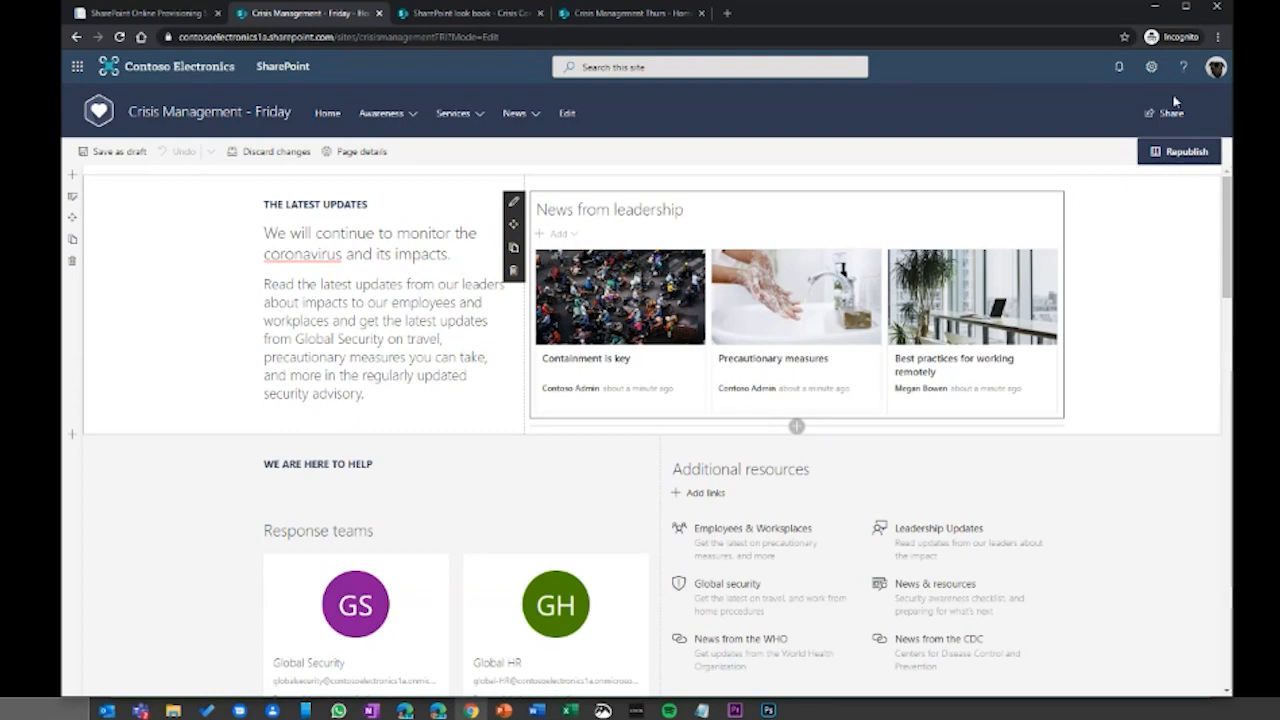
Step: Share the Crisis Management - Friday site with a colleague at Read access without sending an email
{"action": "left_click", "coordinate": [1151, 66]}
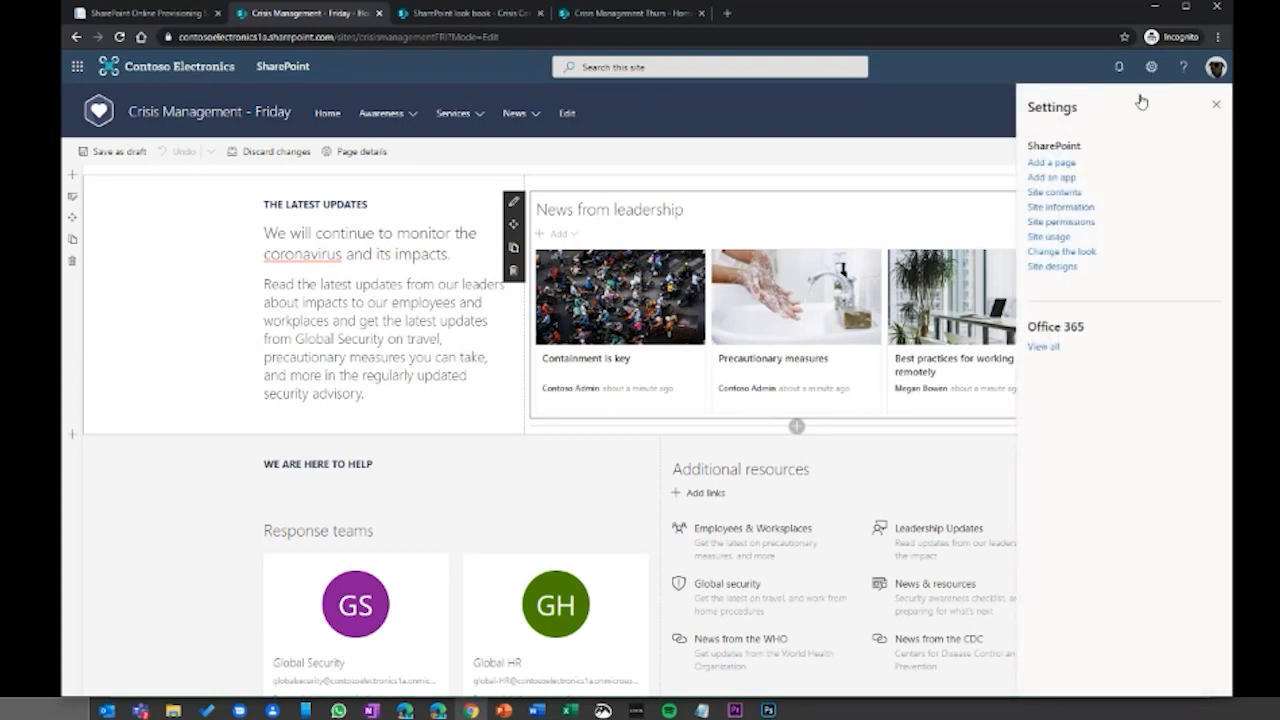
{"action": "left_click", "coordinate": [1070, 222]}
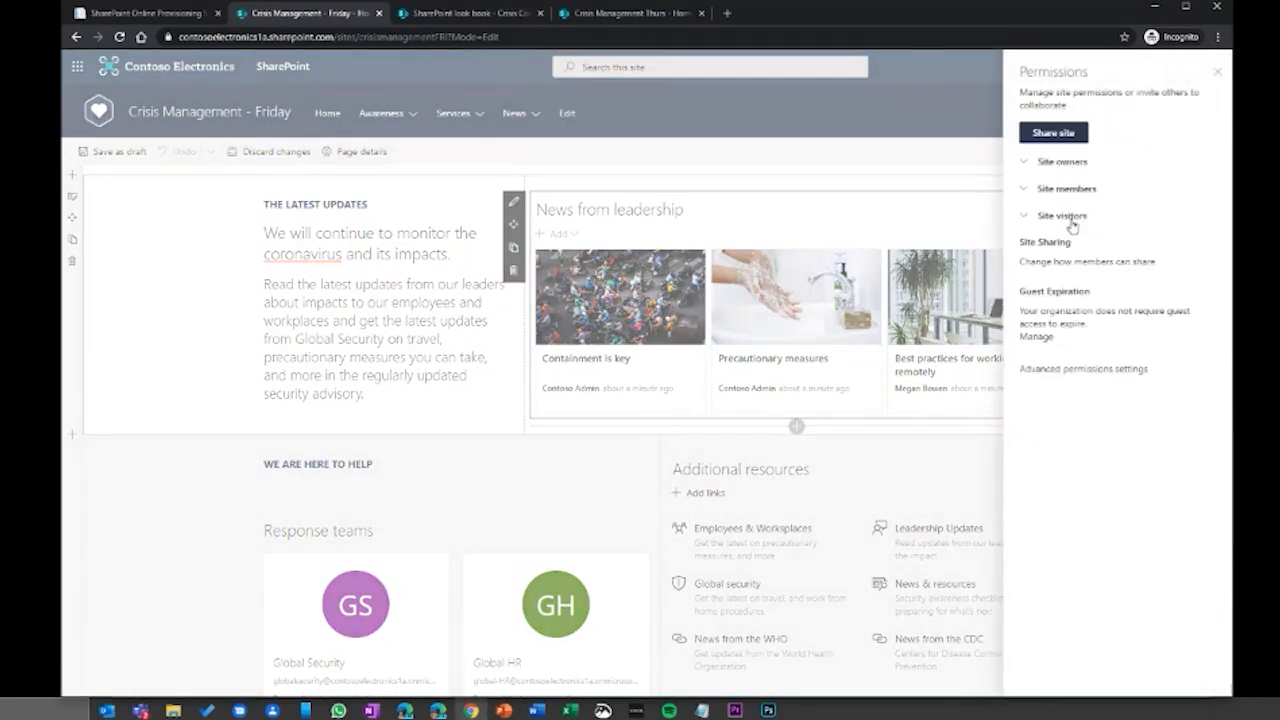
{"action": "left_click", "coordinate": [1053, 132]}
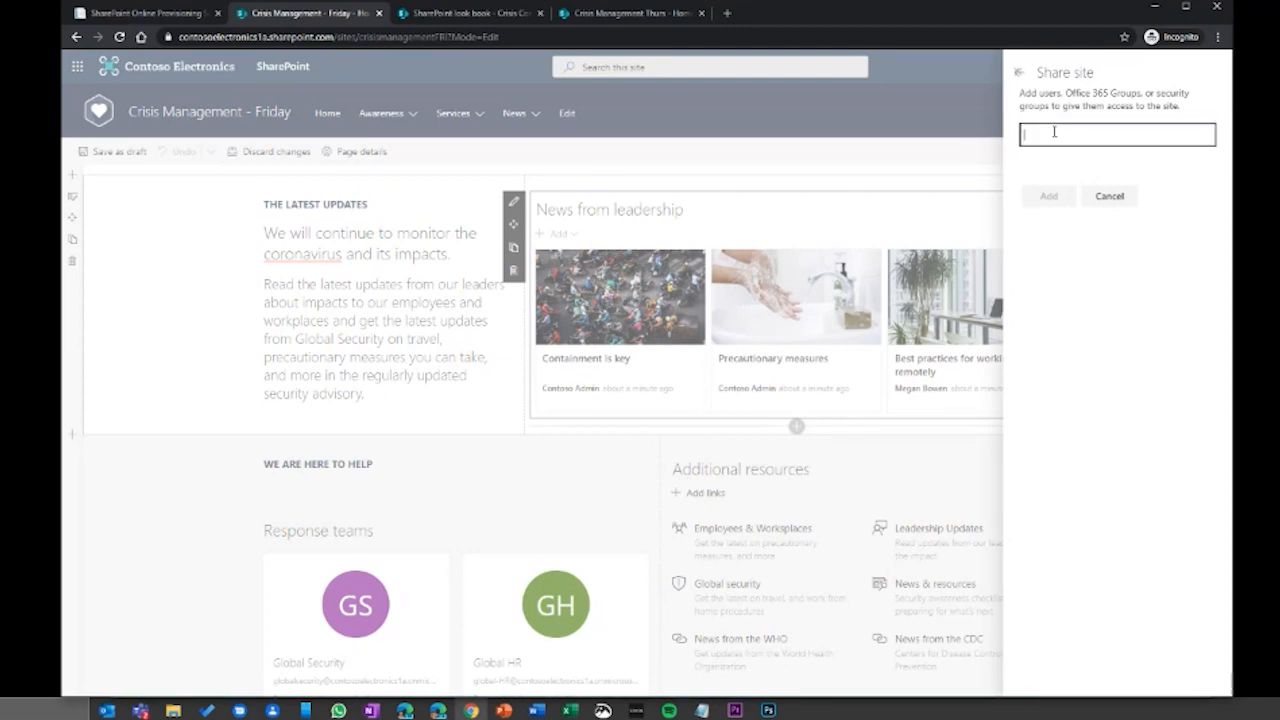
{"action": "type", "text": "megan"}
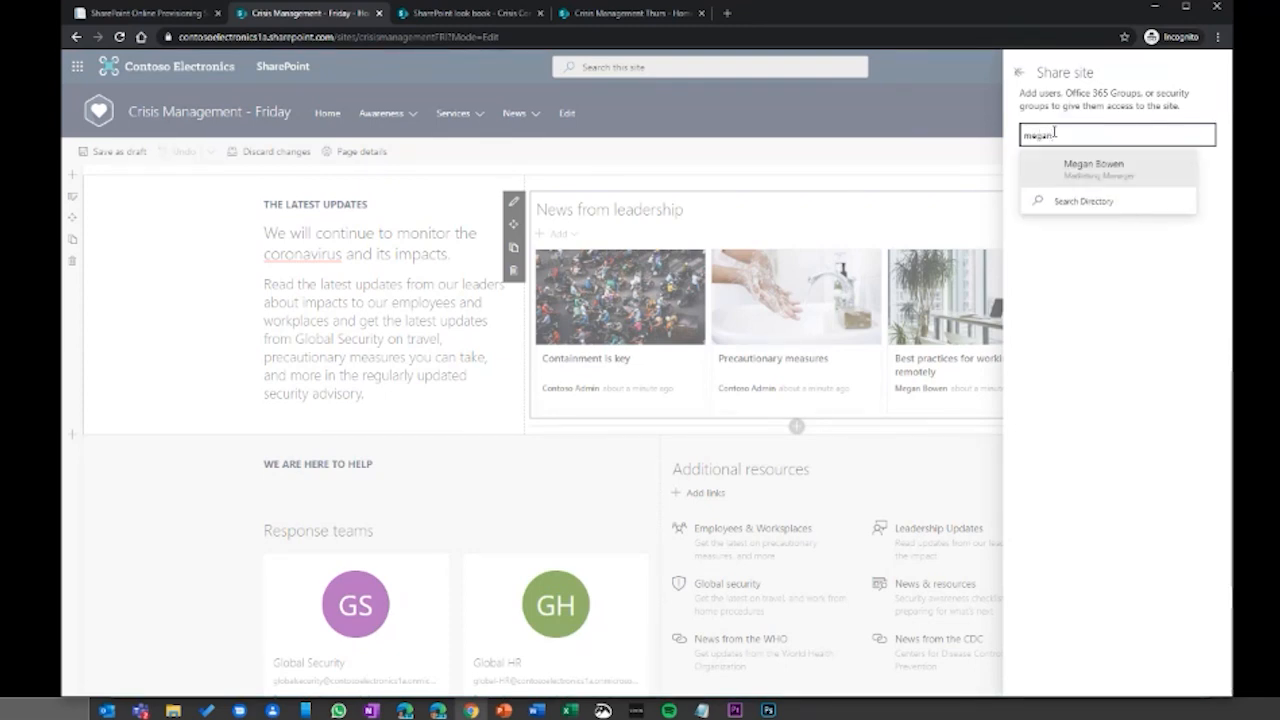
{"action": "left_click", "coordinate": [1090, 168]}
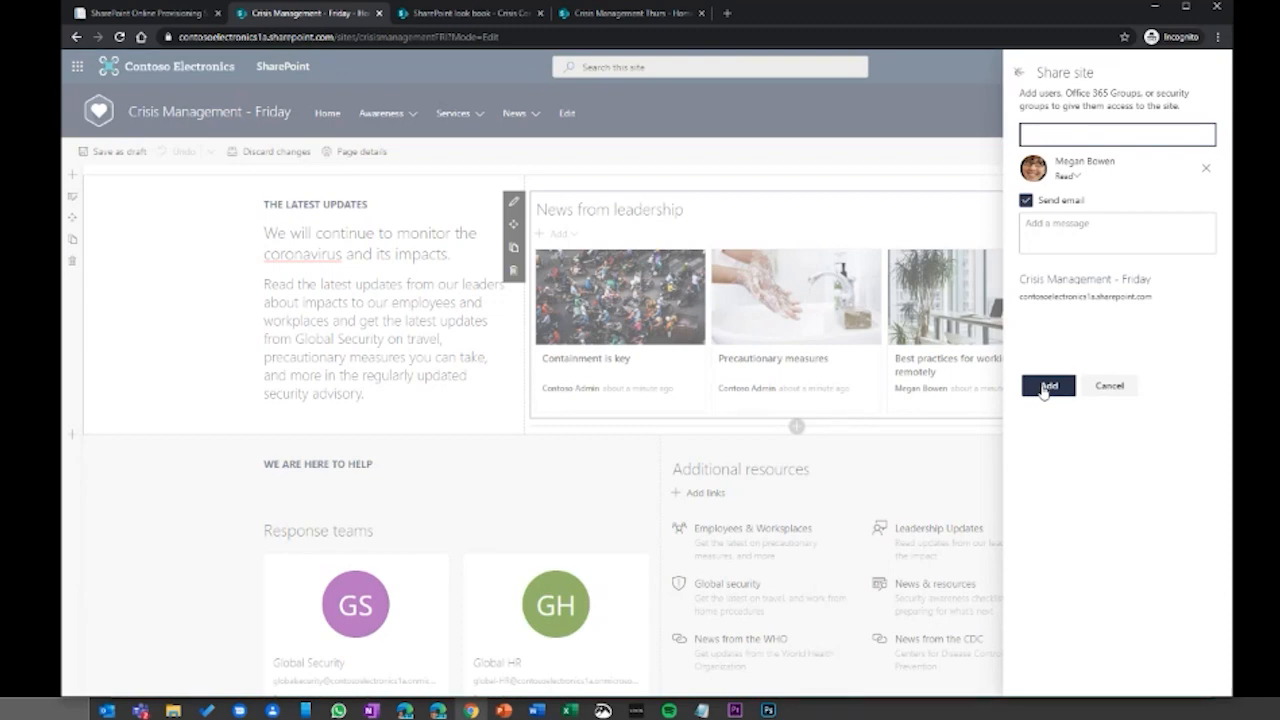
{"action": "left_click", "coordinate": [1026, 202]}
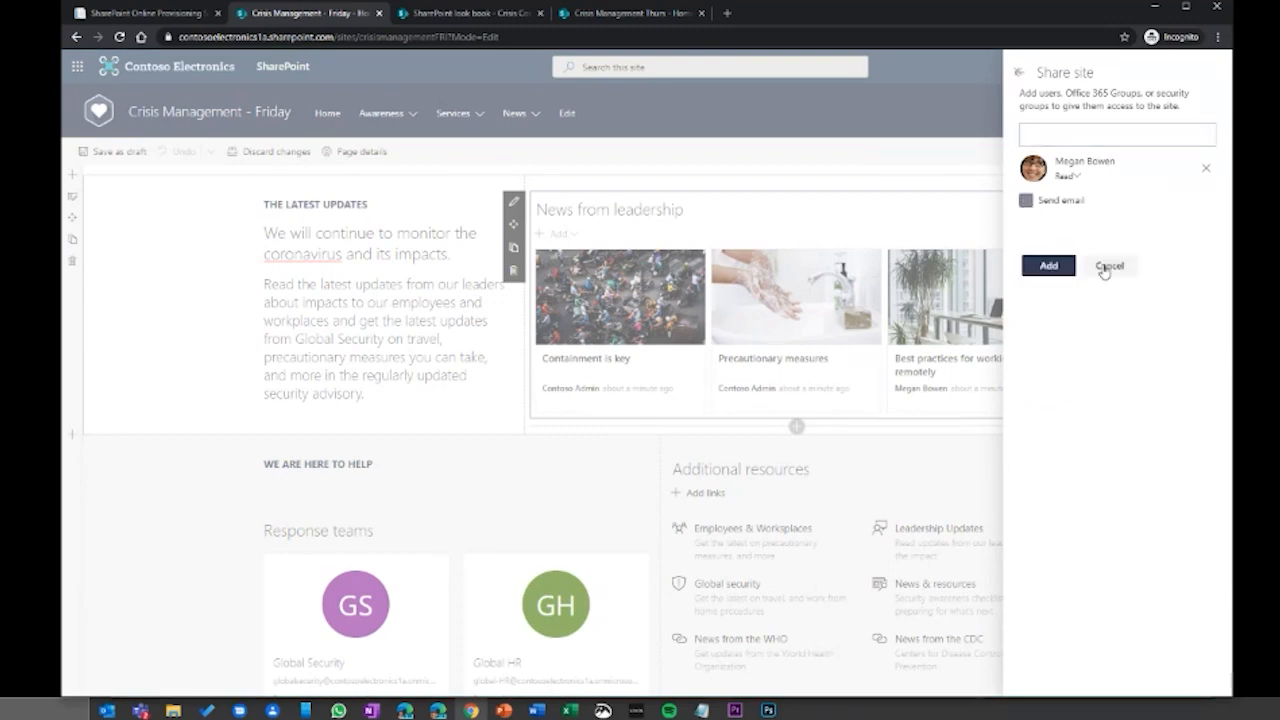
{"action": "left_click", "coordinate": [1049, 264]}
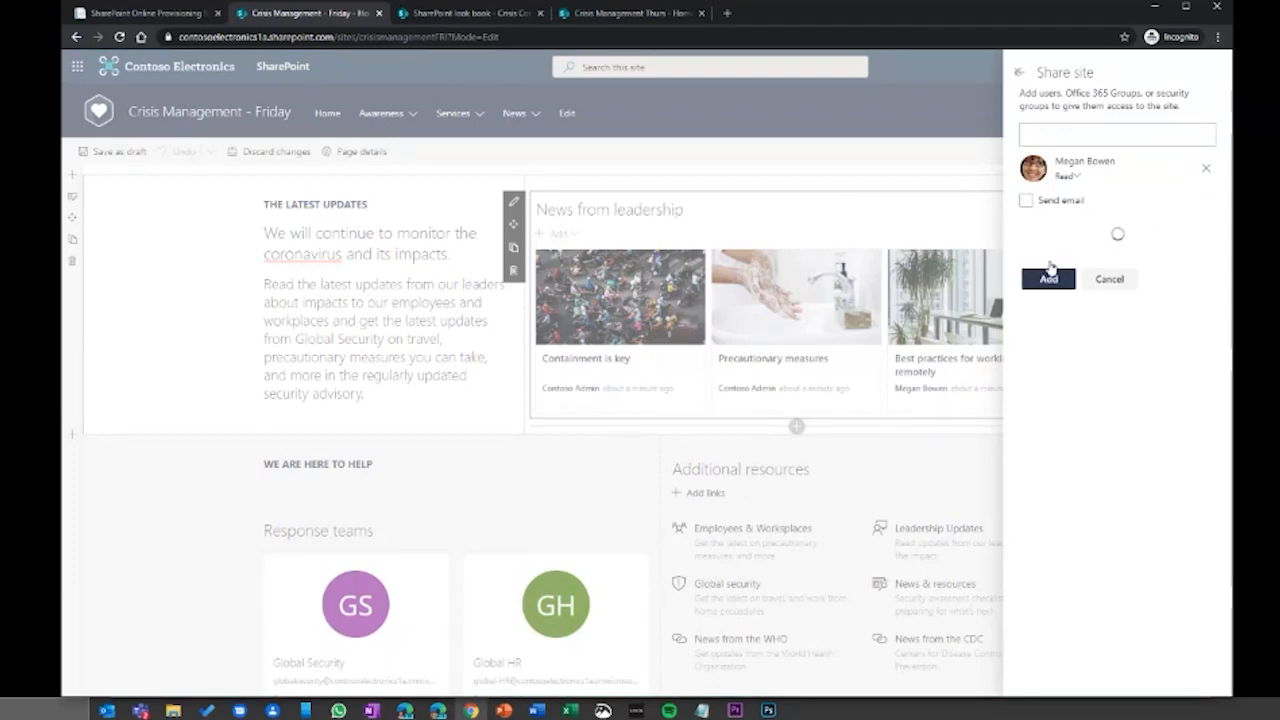
Step: Change the added site visitor's permission to Full control, check the site owners list, and close the permissions and settings
{"action": "left_click", "coordinate": [1025, 217]}
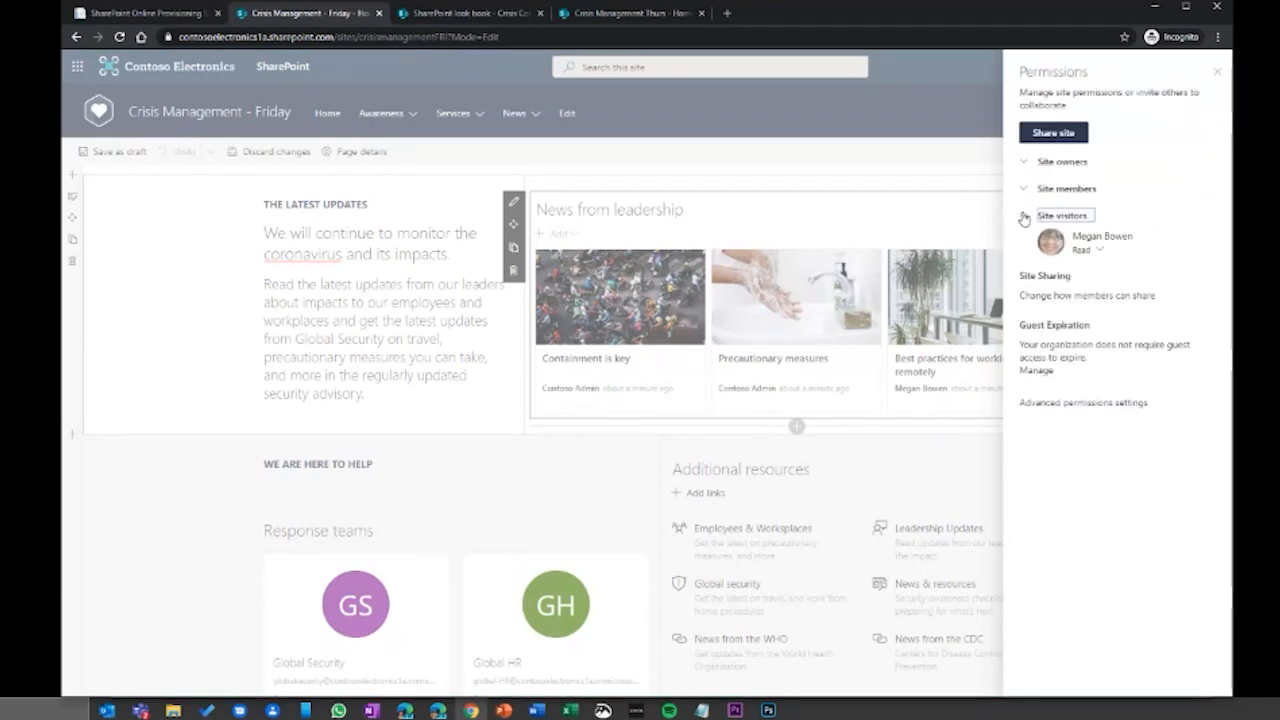
{"action": "left_click", "coordinate": [1098, 251]}
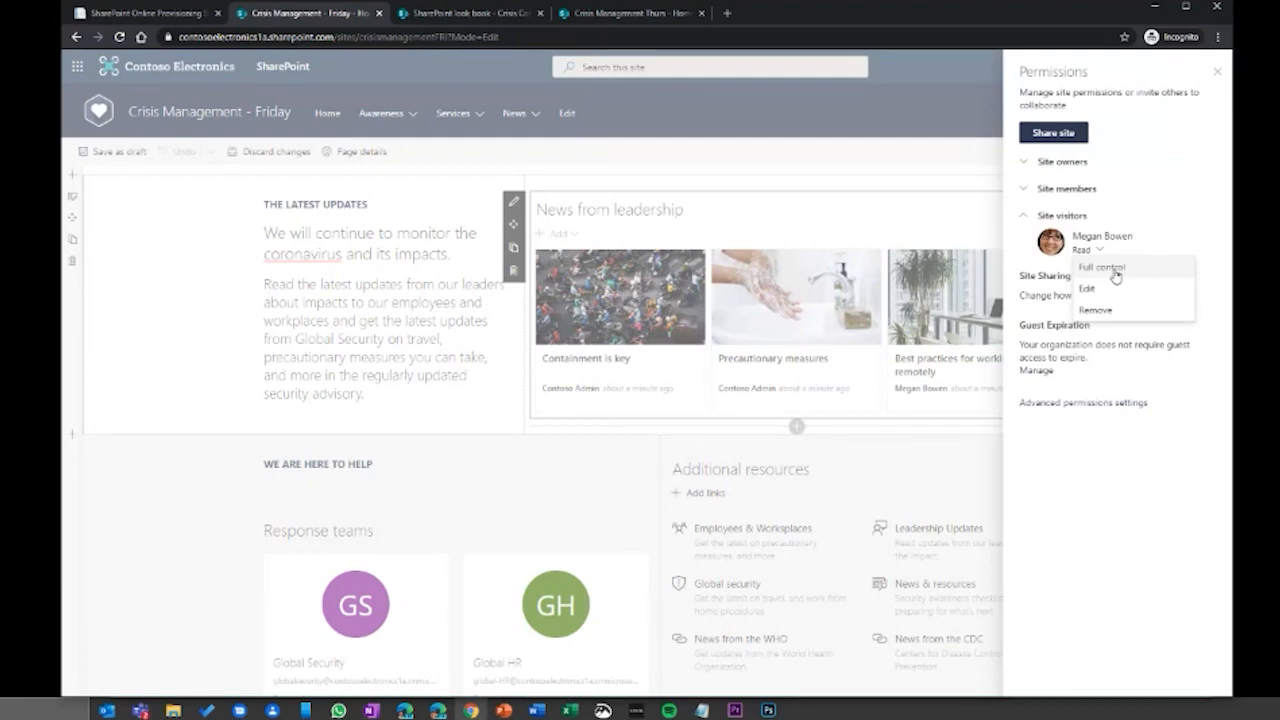
{"action": "left_click", "coordinate": [1120, 270]}
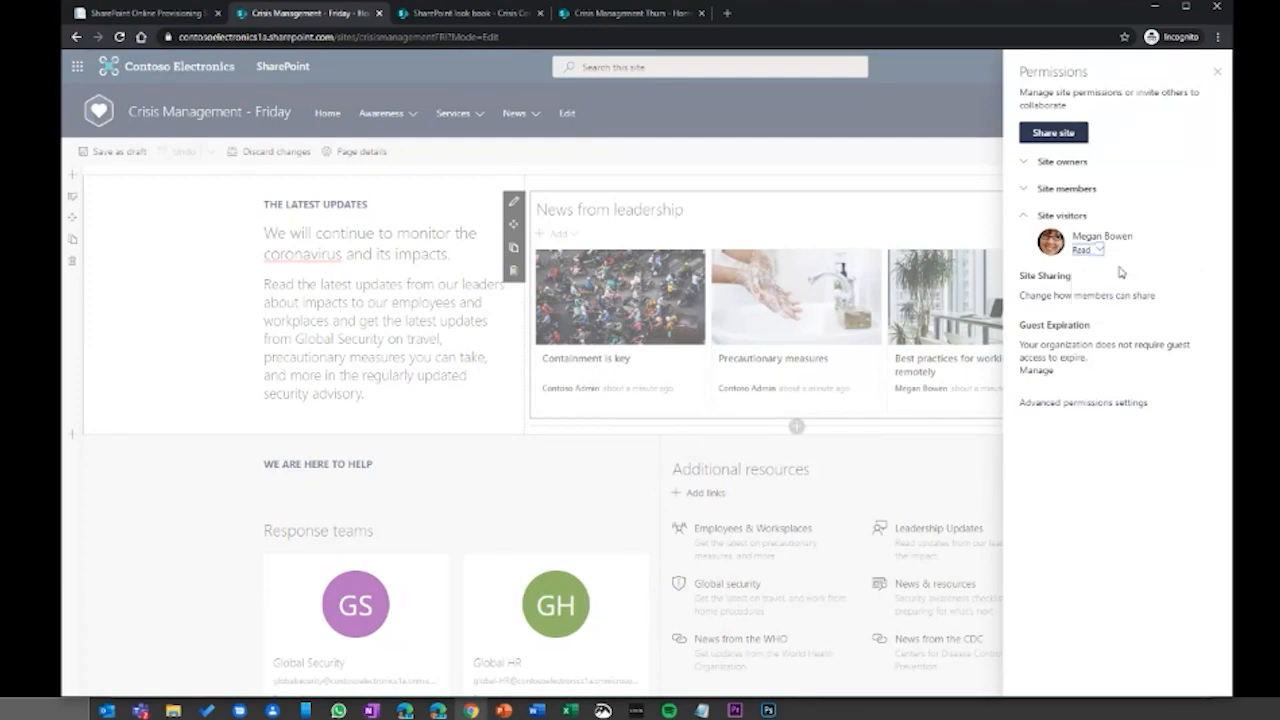
{"action": "left_click", "coordinate": [1030, 166]}
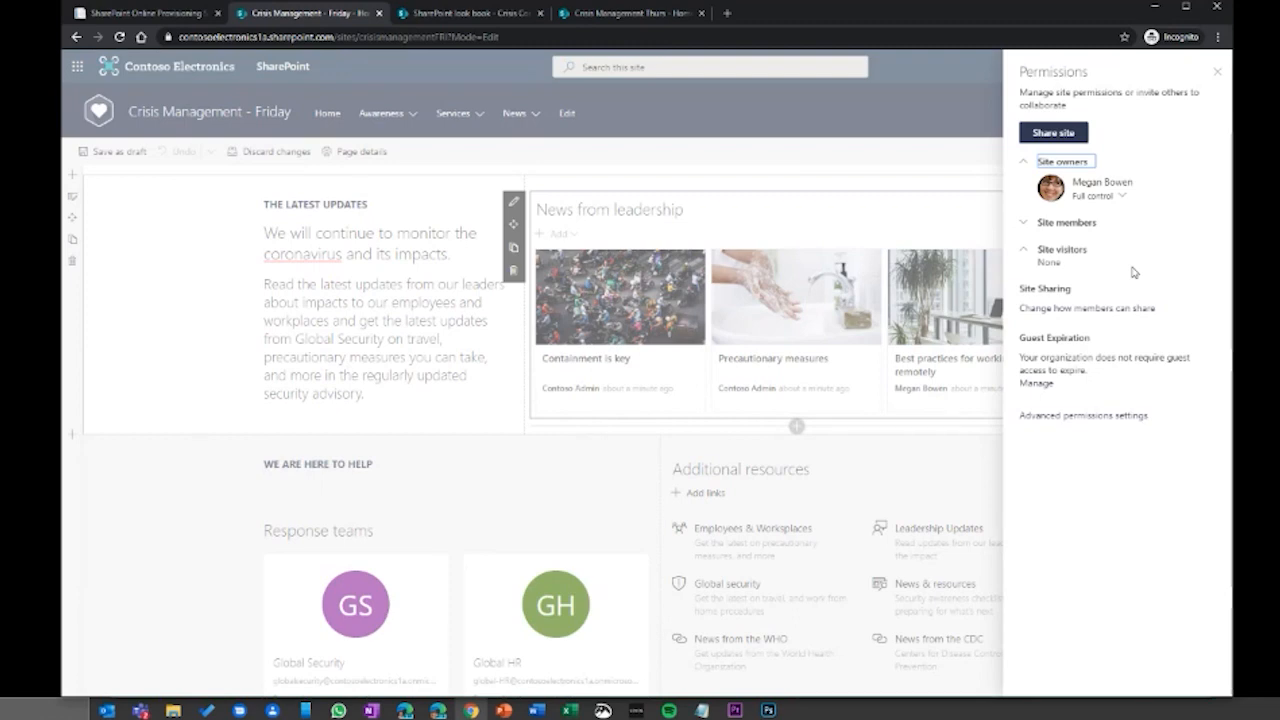
{"action": "left_click", "coordinate": [1217, 76]}
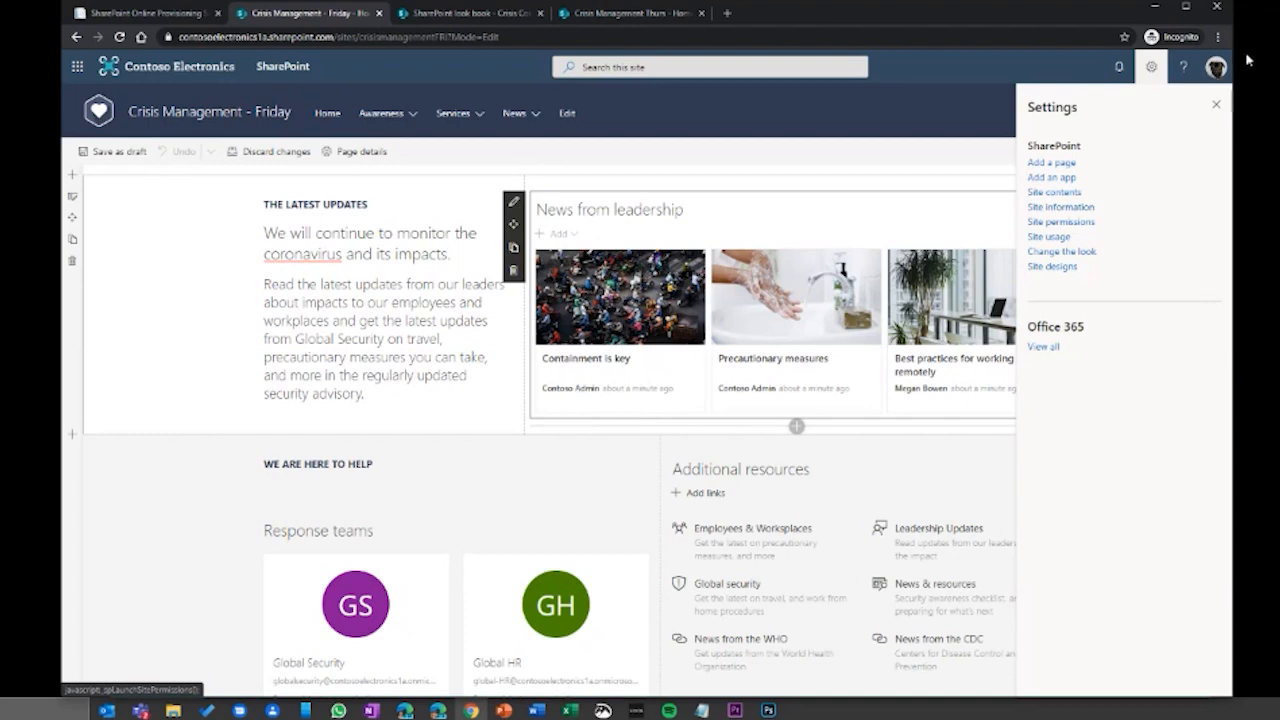
{"action": "left_click", "coordinate": [1216, 105]}
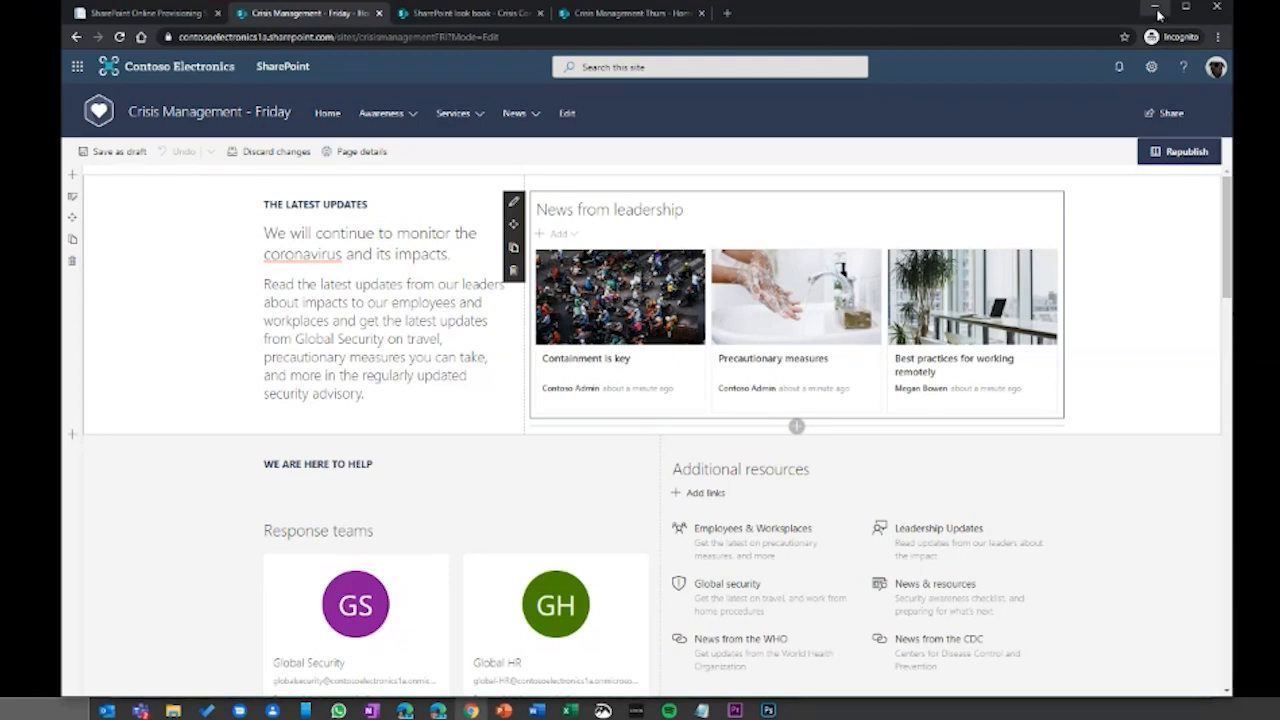
Step: Switch to the blank Comms Response site, put its home page in edit mode, and add a one-third left column section
{"action": "left_click", "coordinate": [1156, 8]}
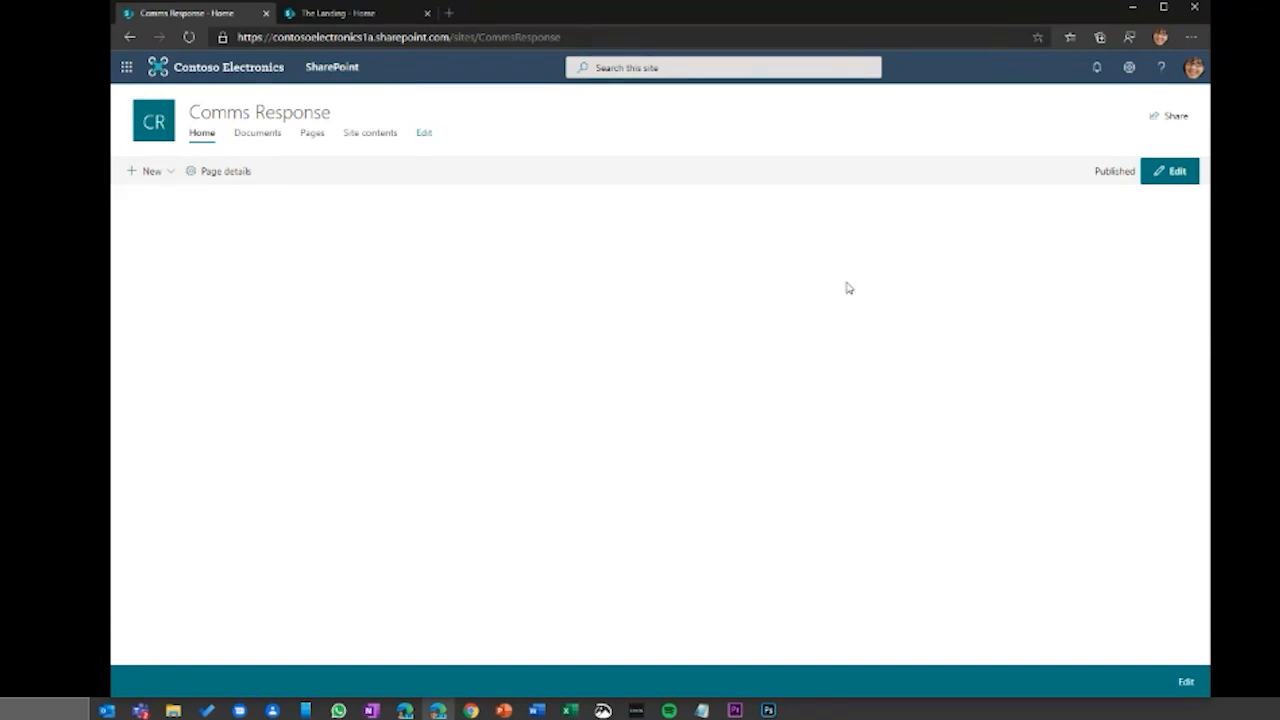
{"action": "left_click", "coordinate": [1168, 171]}
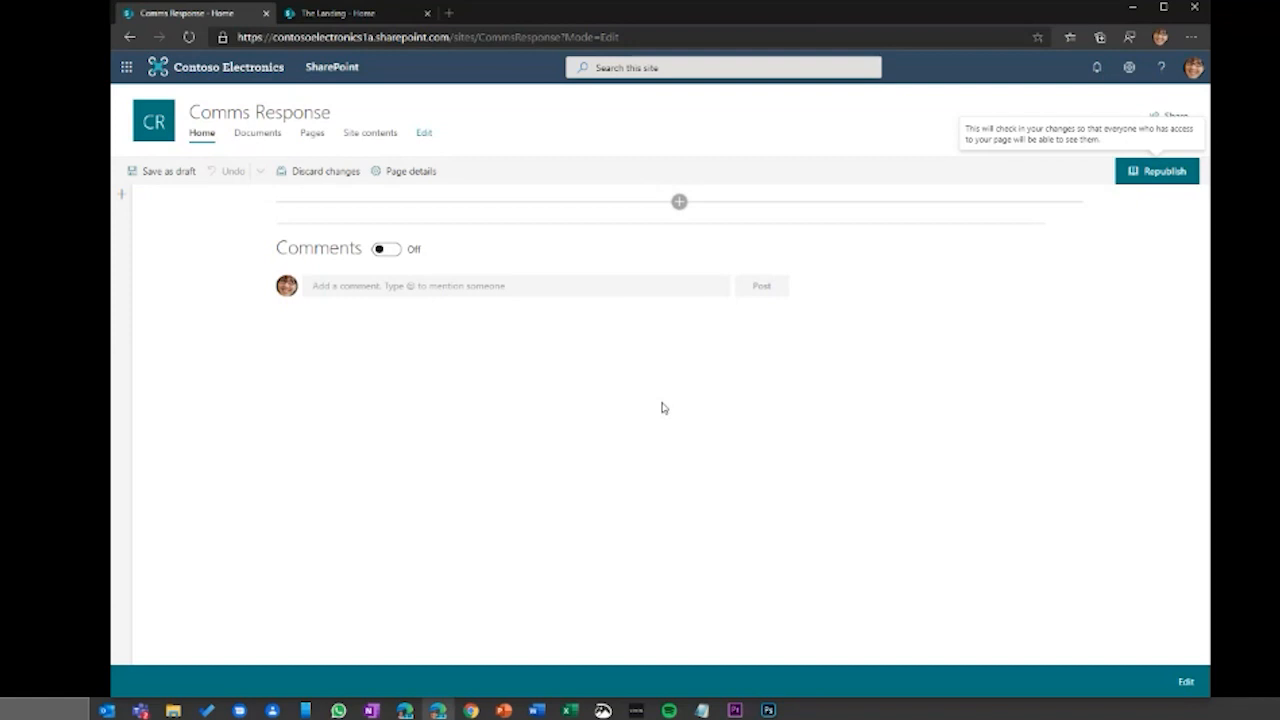
{"action": "left_click", "coordinate": [121, 197]}
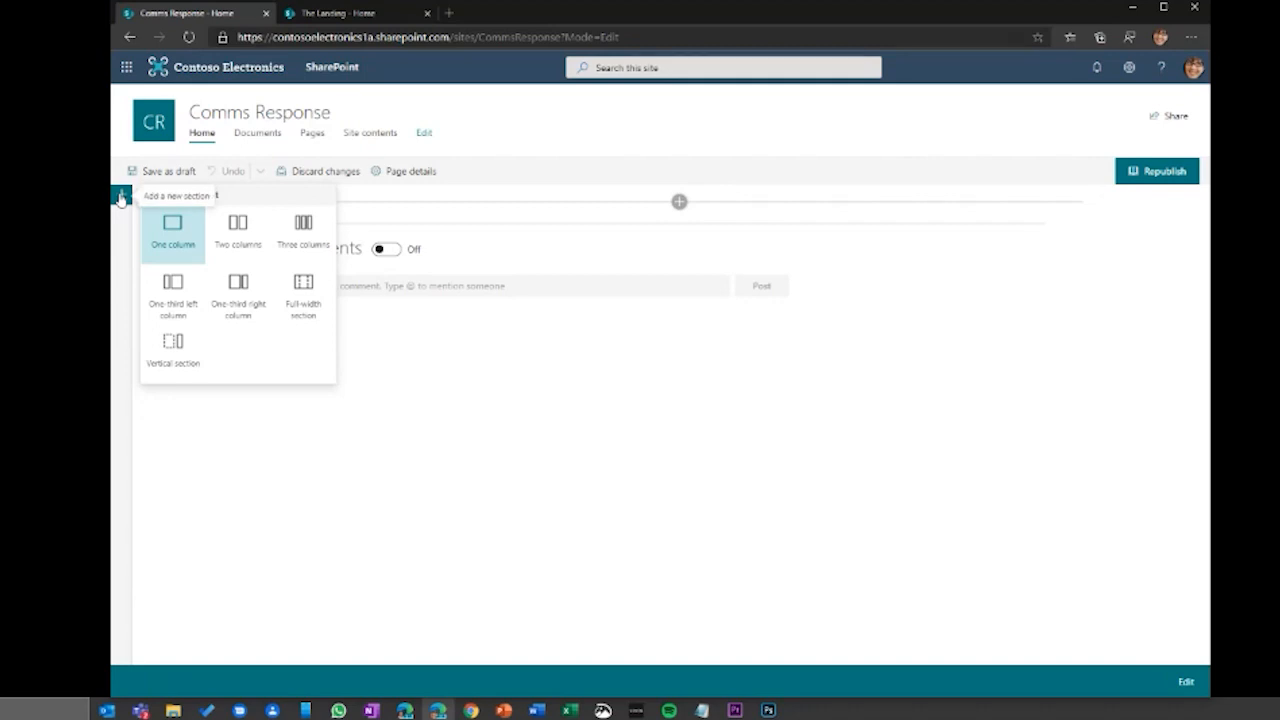
{"action": "left_click", "coordinate": [172, 293]}
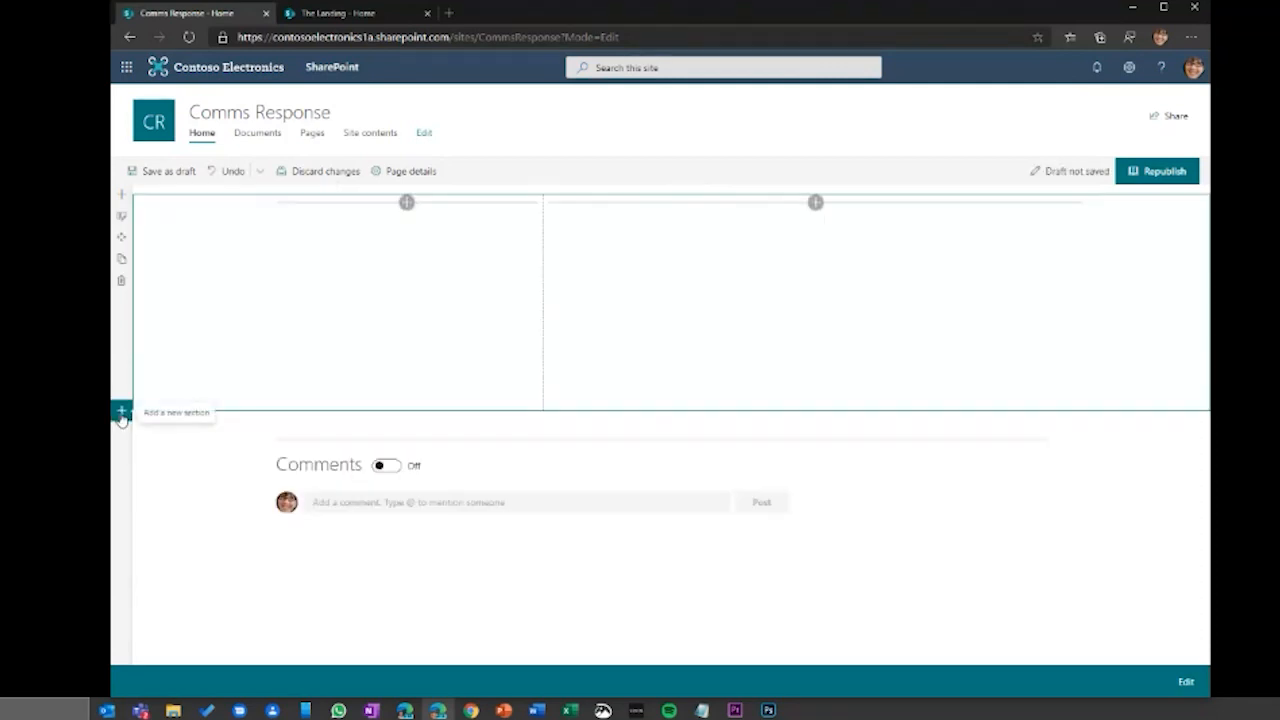
Step: Add a two-column section below the first section, followed by a three-column section
{"action": "left_click", "coordinate": [121, 410]}
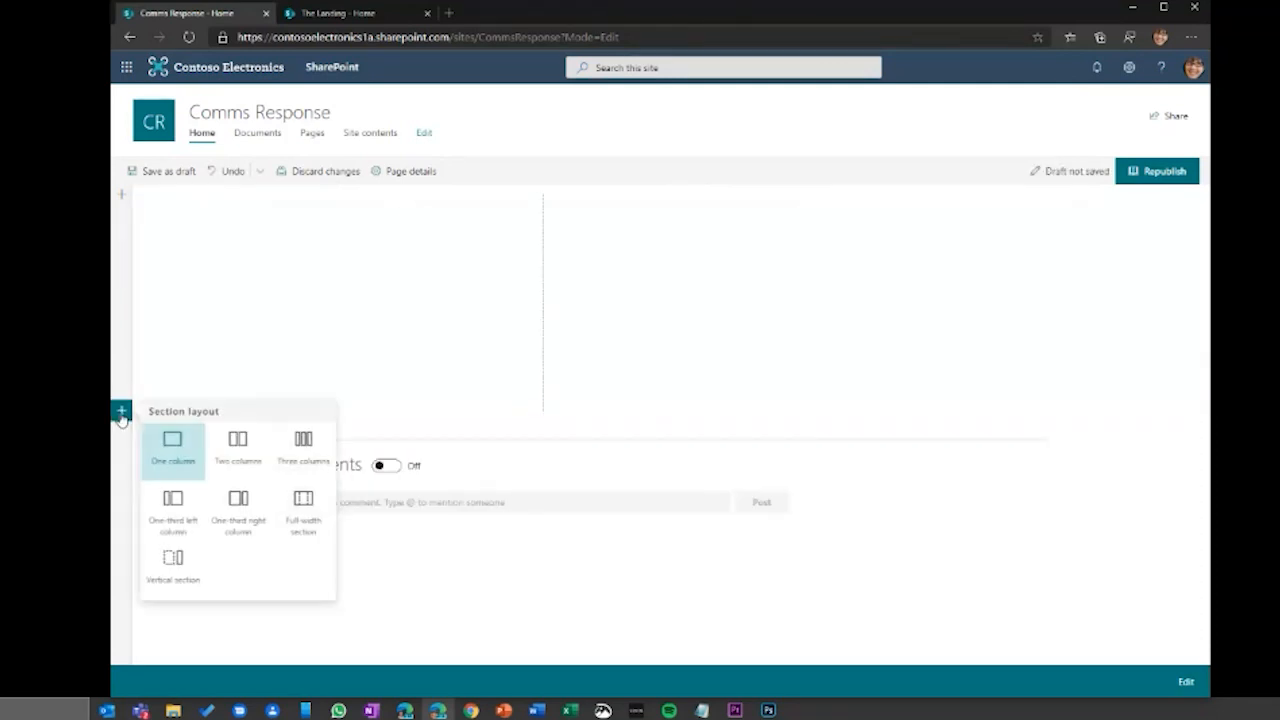
{"action": "left_click", "coordinate": [241, 453]}
{"action": "scroll", "coordinate": [150, 535], "scroll_direction": "down", "scroll_amount": 1}
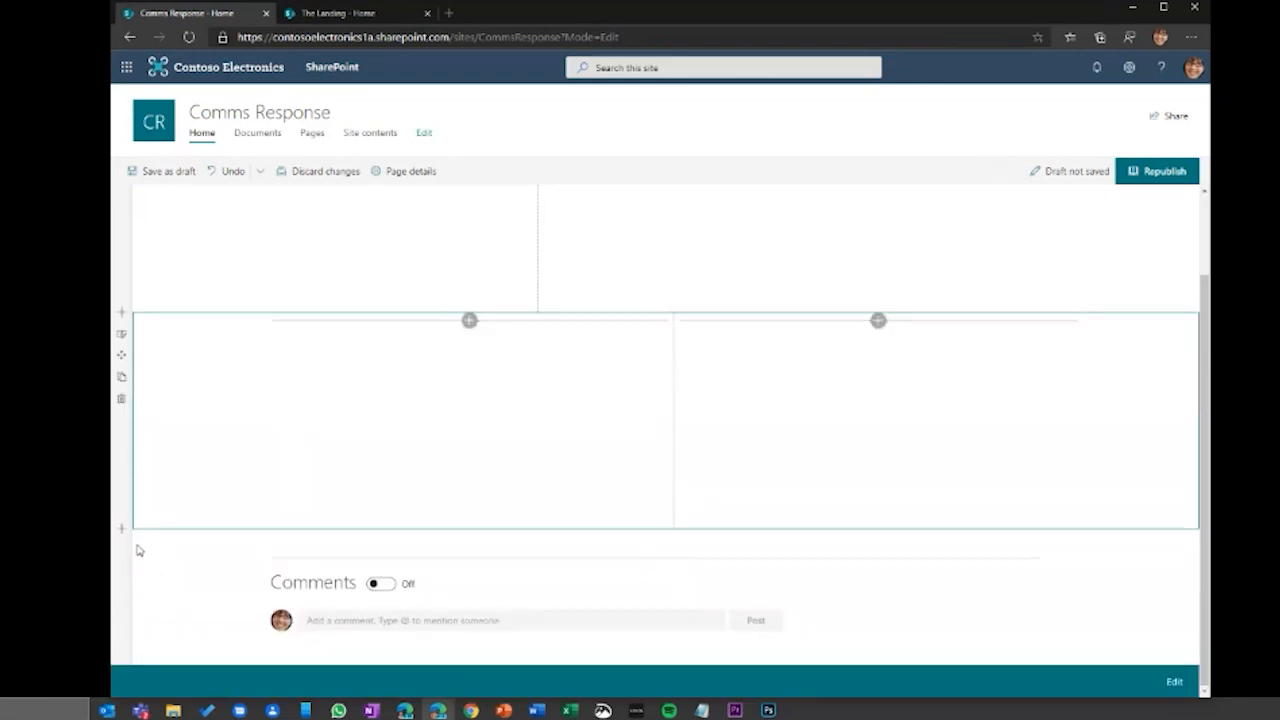
{"action": "left_click", "coordinate": [120, 540]}
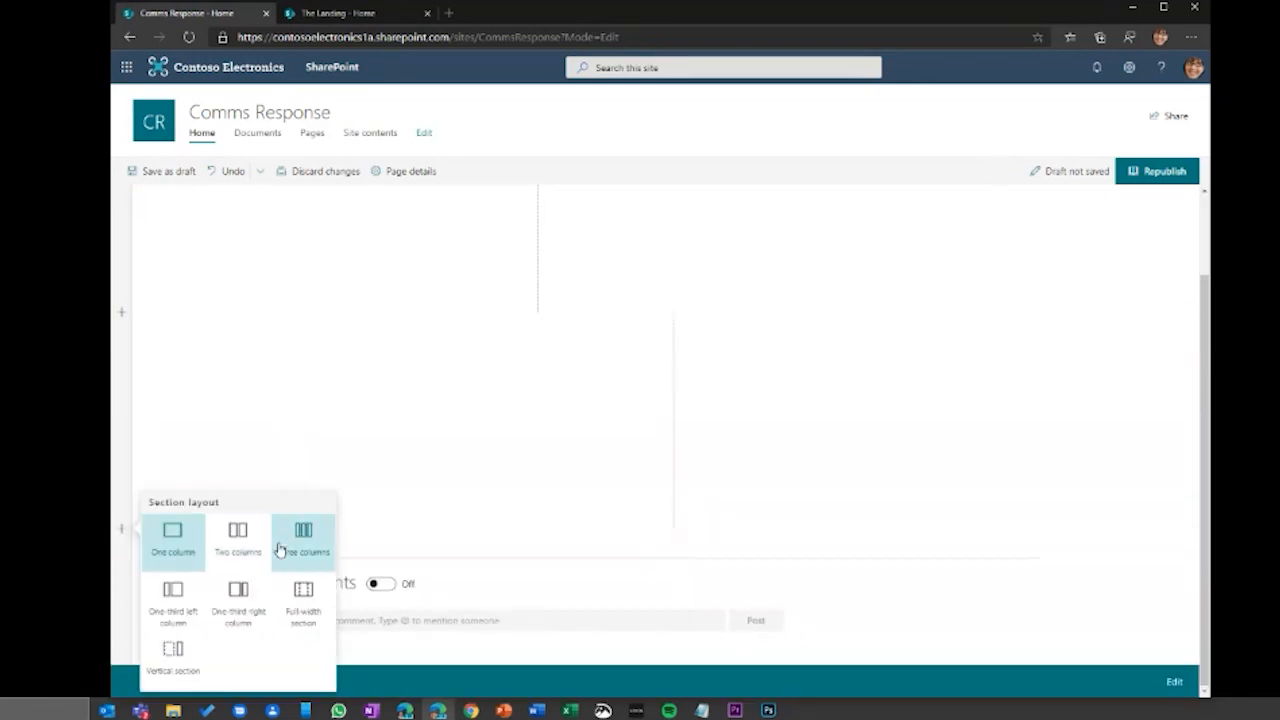
{"action": "left_click", "coordinate": [305, 535]}
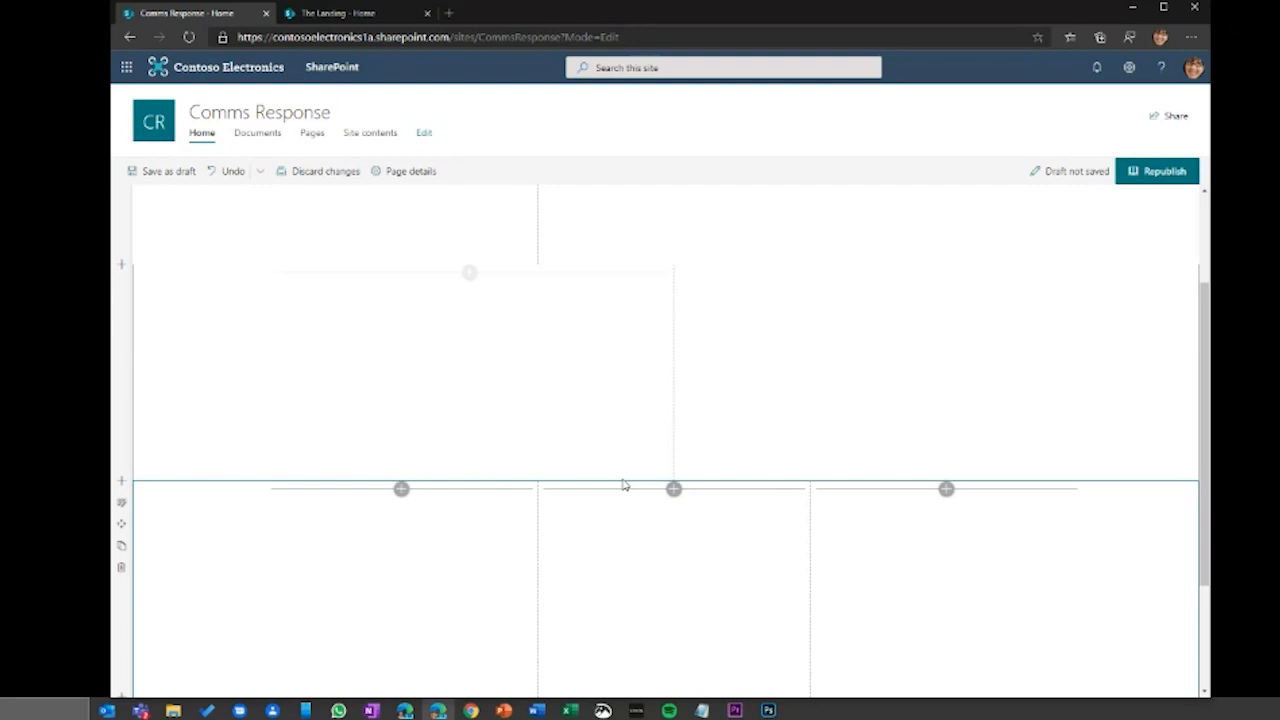
Step: Add a Text web part to the top section's narrow column with the "THE LATEST UPDATES" heading and the coronavirus and security advisory paragraphs
{"action": "scroll", "coordinate": [623, 485], "scroll_direction": "up", "scroll_amount": 2}
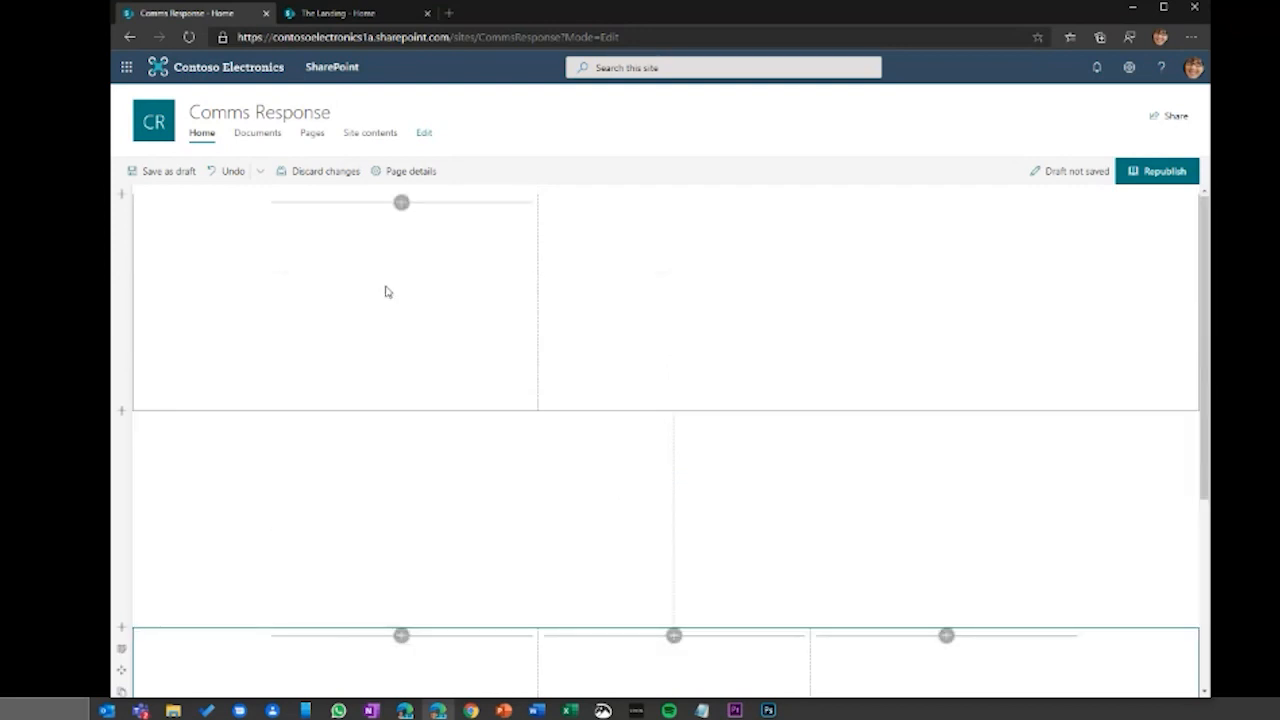
{"action": "left_click", "coordinate": [401, 203]}
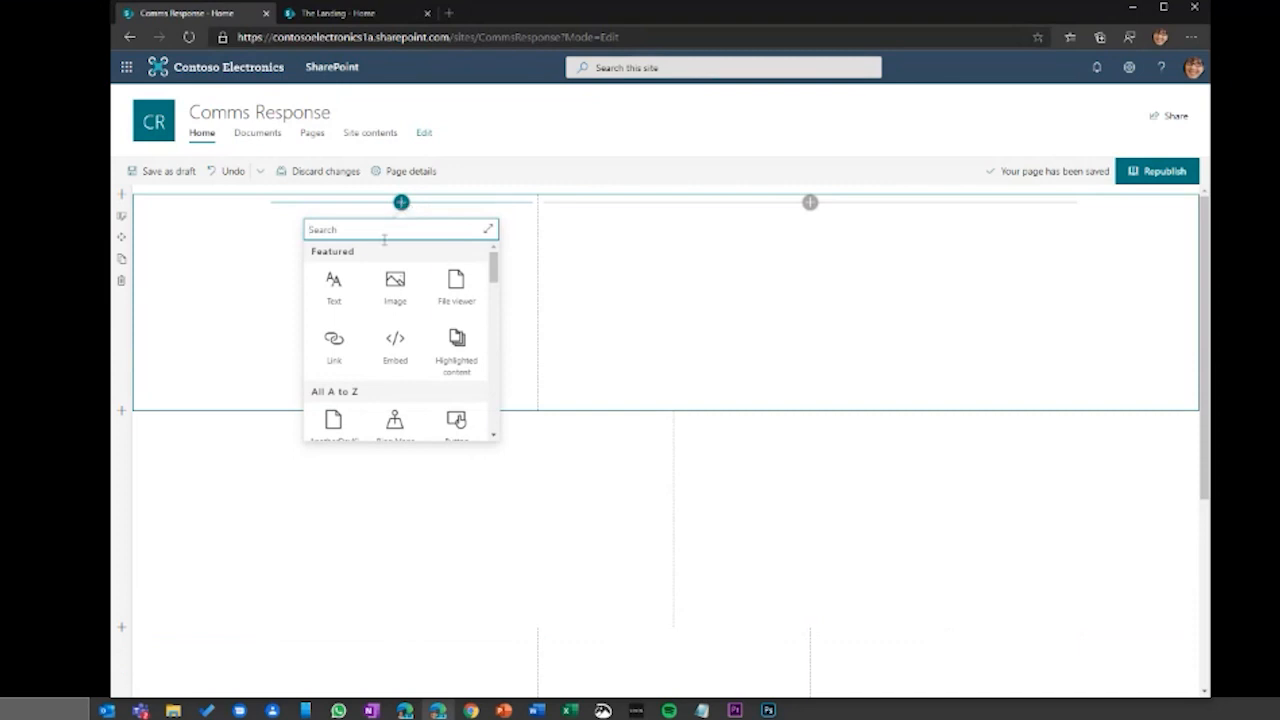
{"action": "left_click", "coordinate": [333, 287]}
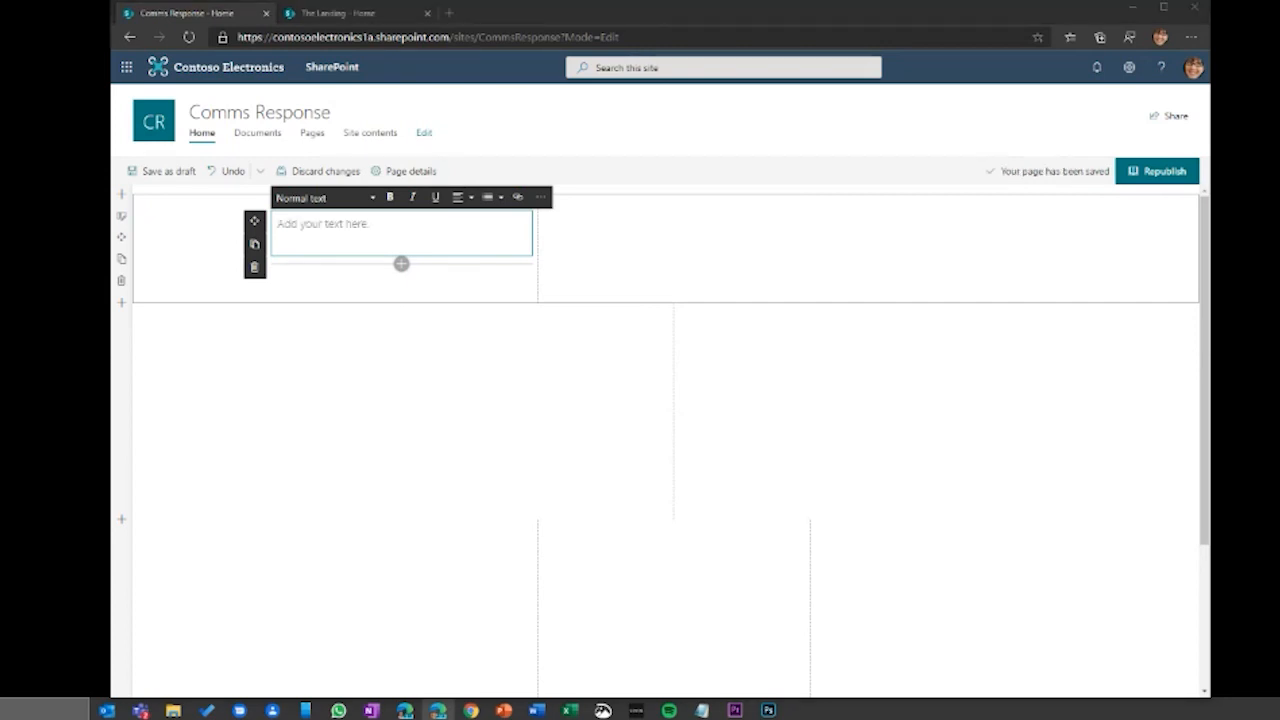
{"action": "left_click", "coordinate": [340, 225]}
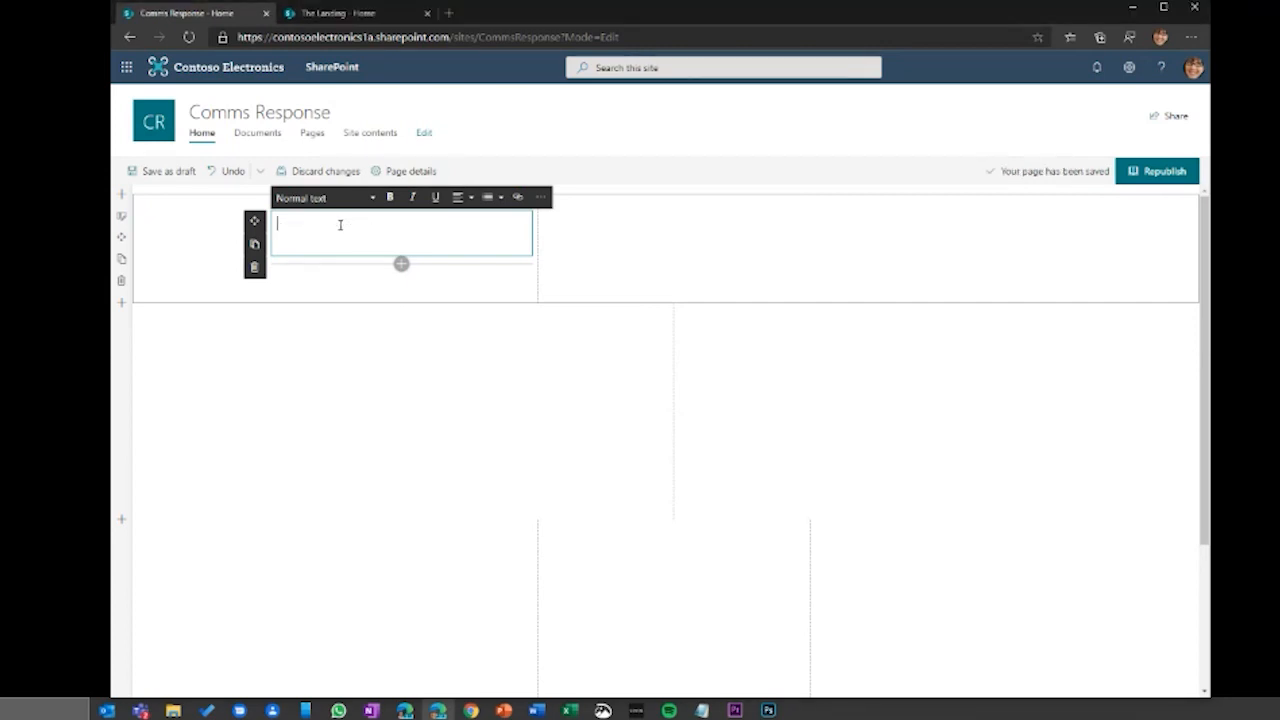
{"action": "type", "text": "THE LATEST UPDATES We will continue to monitor the coronavirus and its impacts. Read the latest updates from our leaders about impacts to our employees and workplaces and get the latest updates from Global Security on travel, precautionary measures you can take, and more in the regularly updated security advisory"}
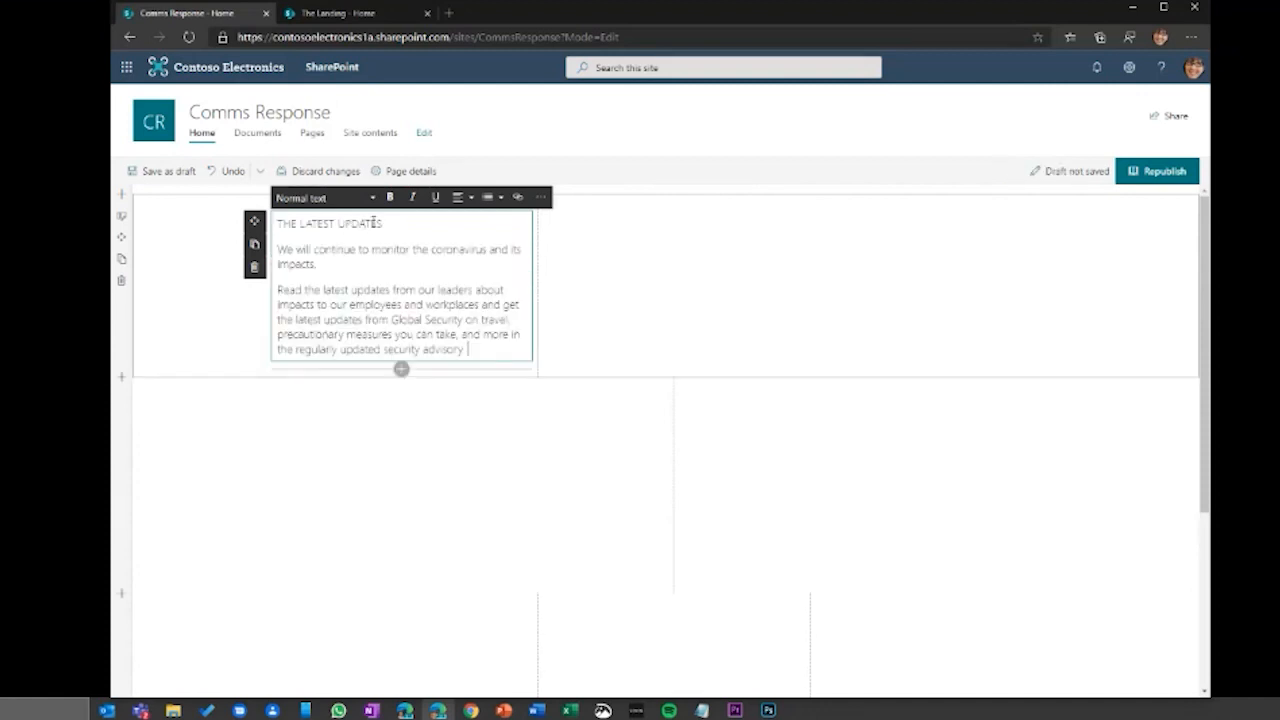
Step: Format the "THE LATEST UPDATES" heading as bold with a red font color
{"action": "left_click_drag", "start_coordinate": [386, 224], "coordinate": [274, 226]}
{"action": "key", "text": "BackSpace"}
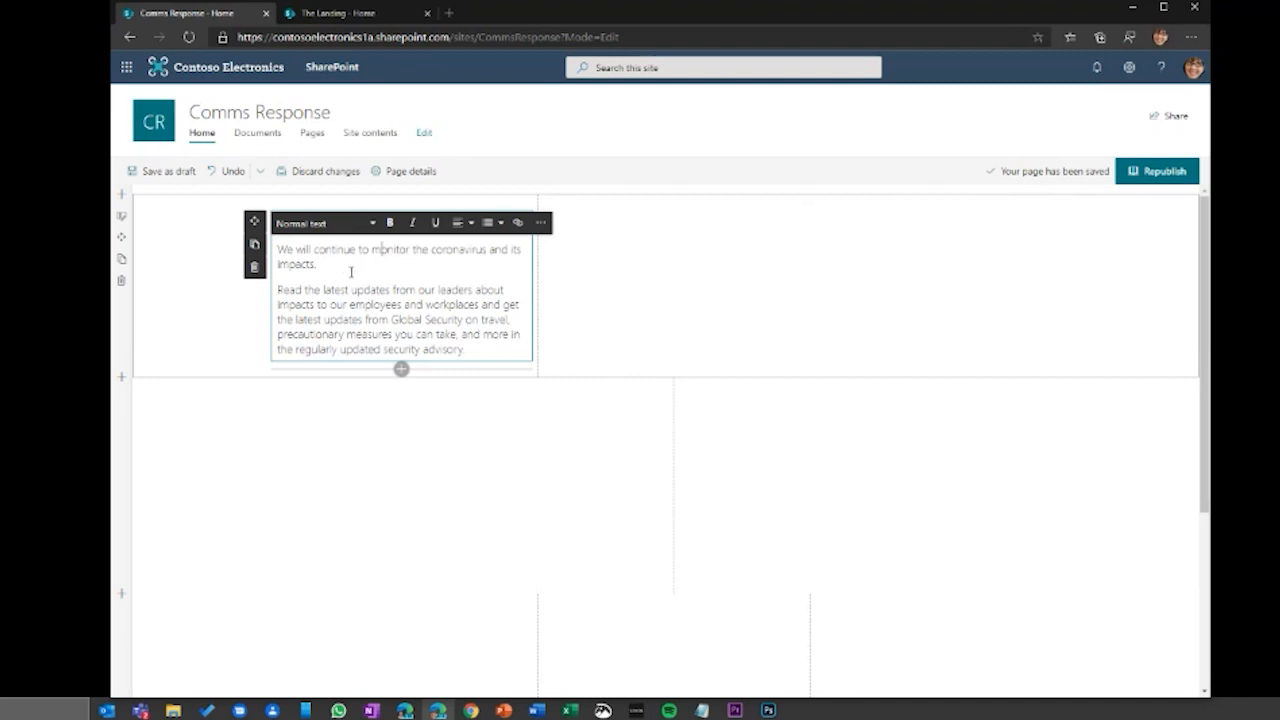
{"action": "left_click", "coordinate": [620, 266]}
{"action": "left_click_drag", "start_coordinate": [388, 222], "coordinate": [276, 223]}
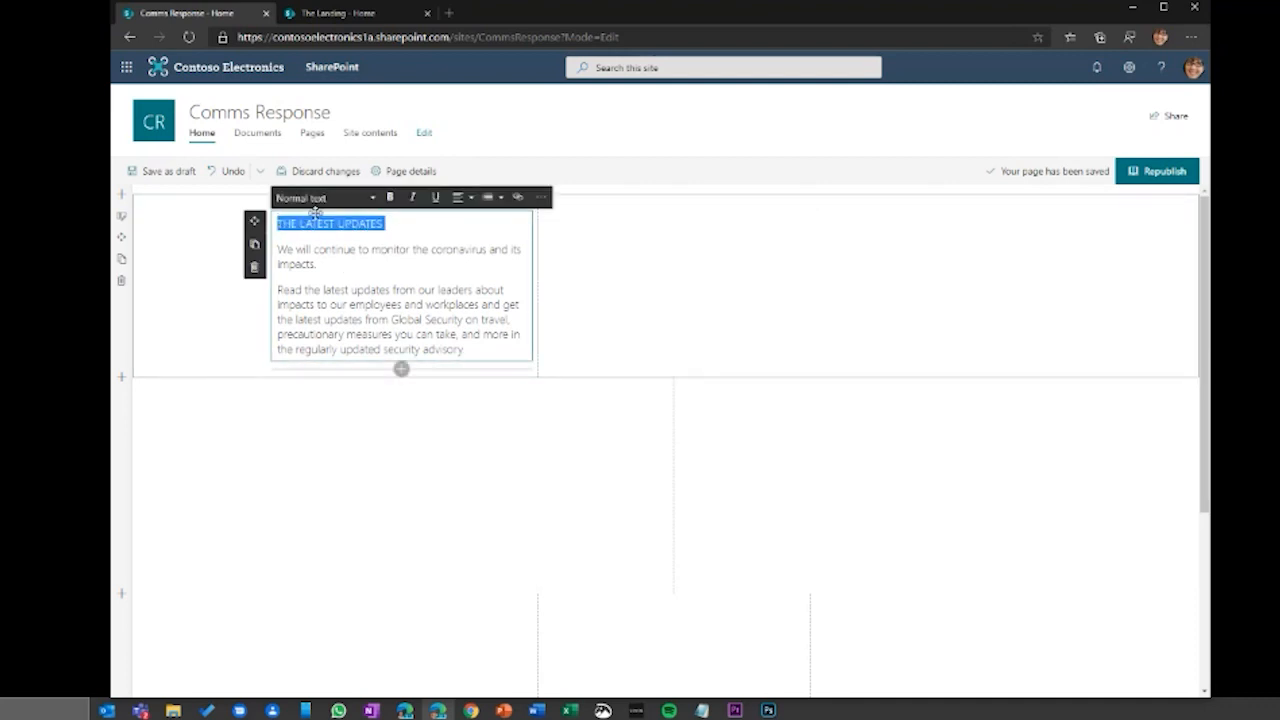
{"action": "left_click", "coordinate": [390, 197]}
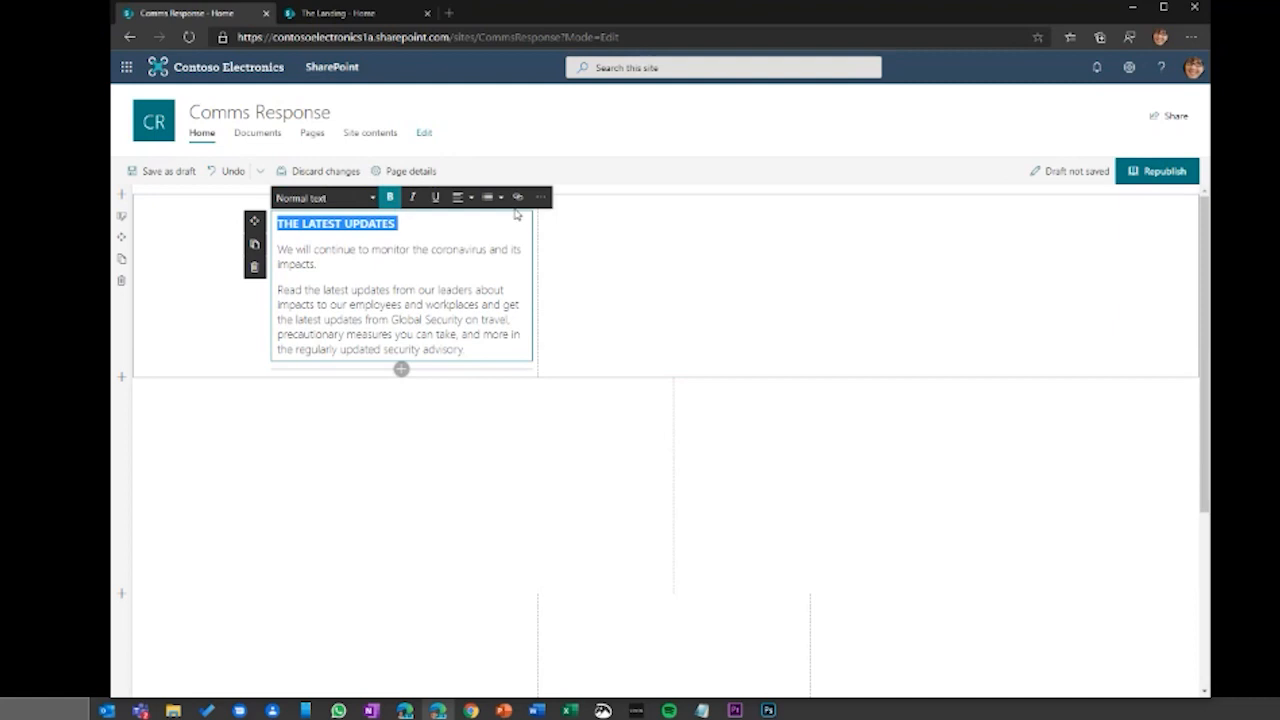
{"action": "left_click", "coordinate": [540, 197]}
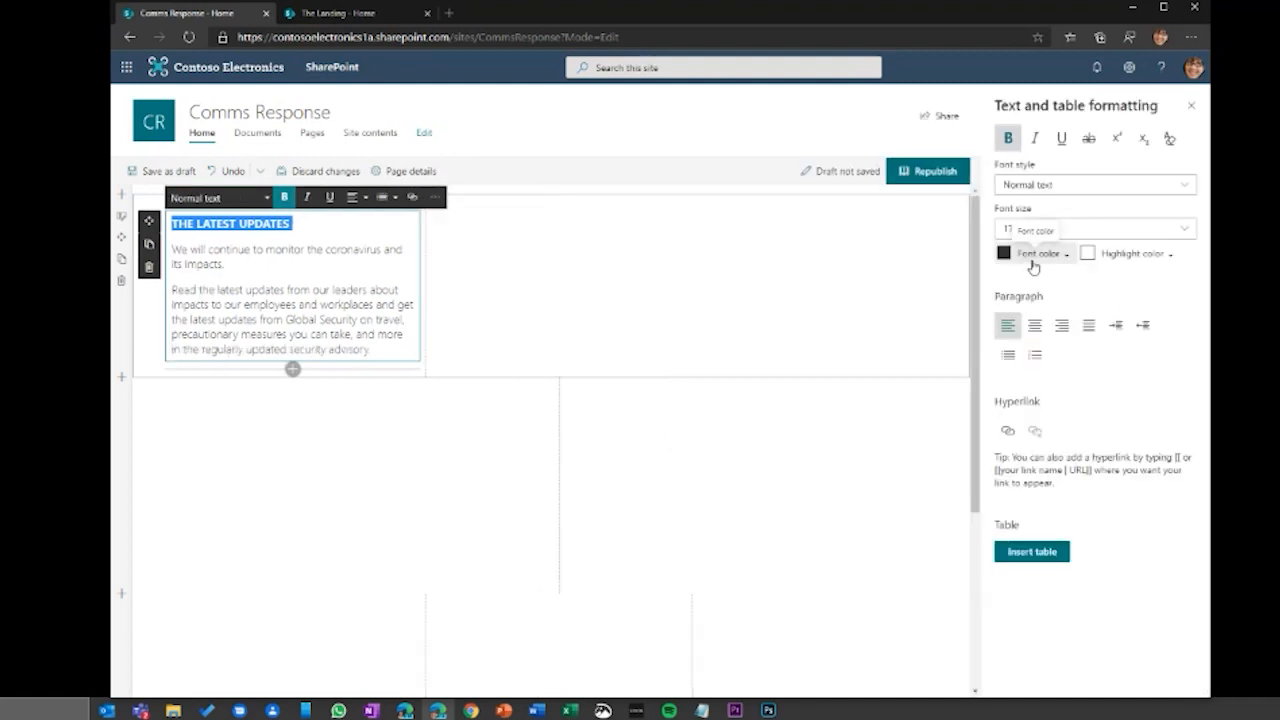
{"action": "left_click", "coordinate": [1037, 255]}
{"action": "left_click", "coordinate": [1024, 388]}
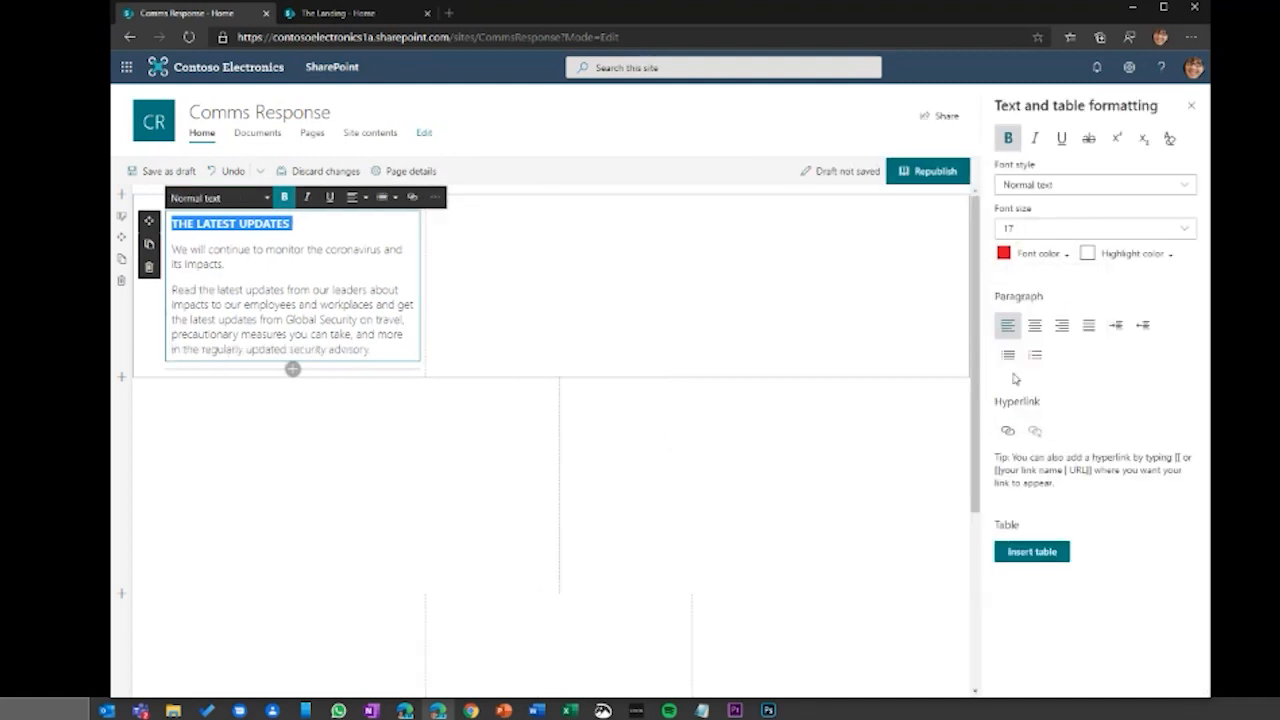
{"action": "left_click", "coordinate": [326, 283]}
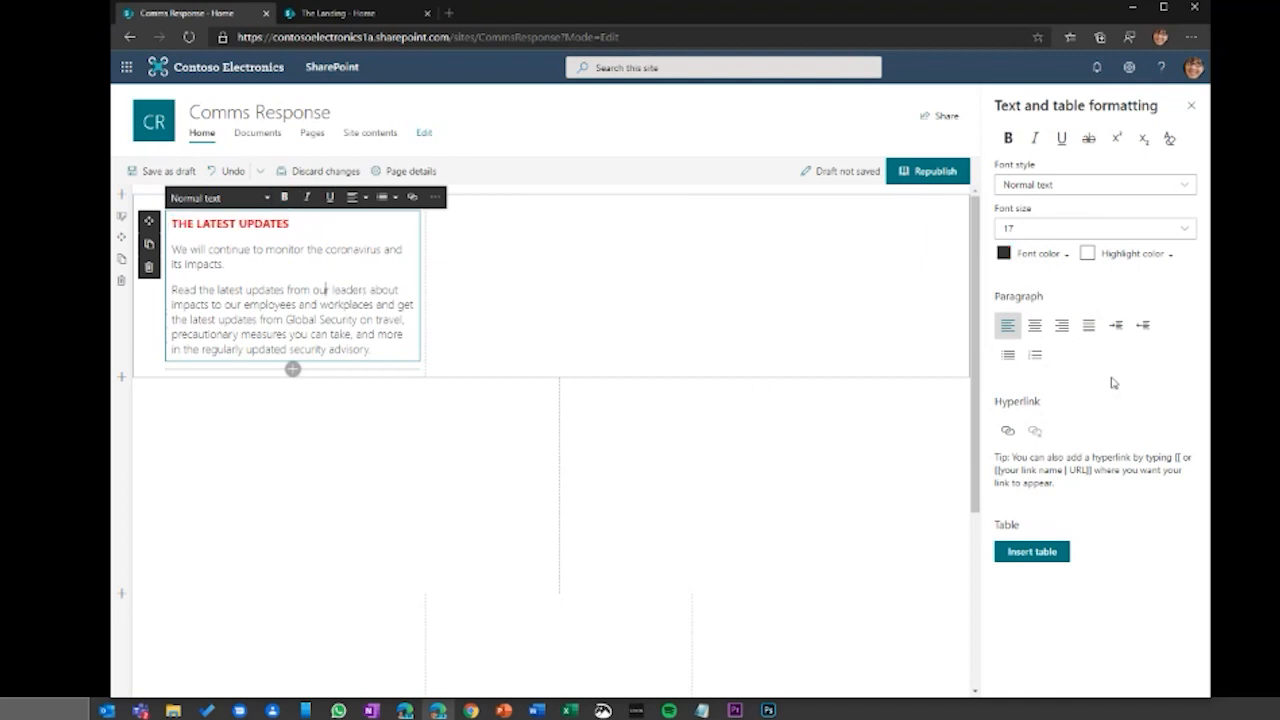
Step: Add a News web part to the top section's wide column and set its layout to Hub News
{"action": "left_click", "coordinate": [1193, 108]}
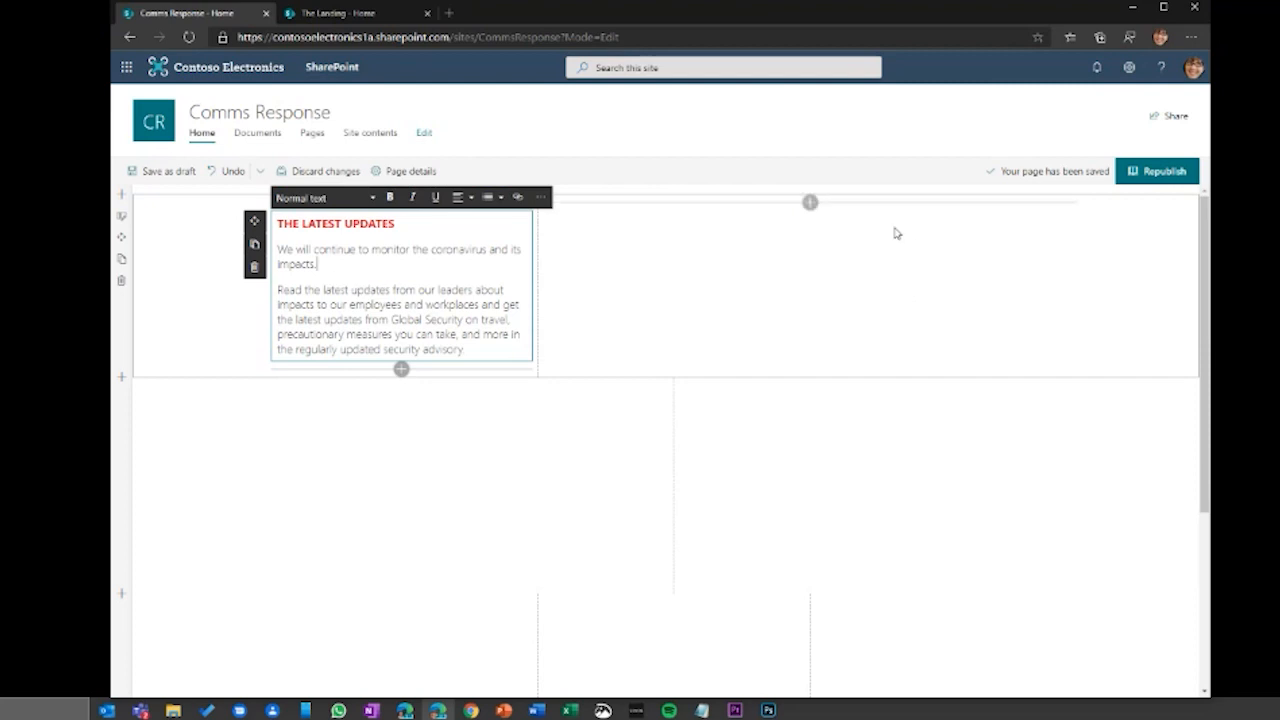
{"action": "left_click", "coordinate": [810, 203]}
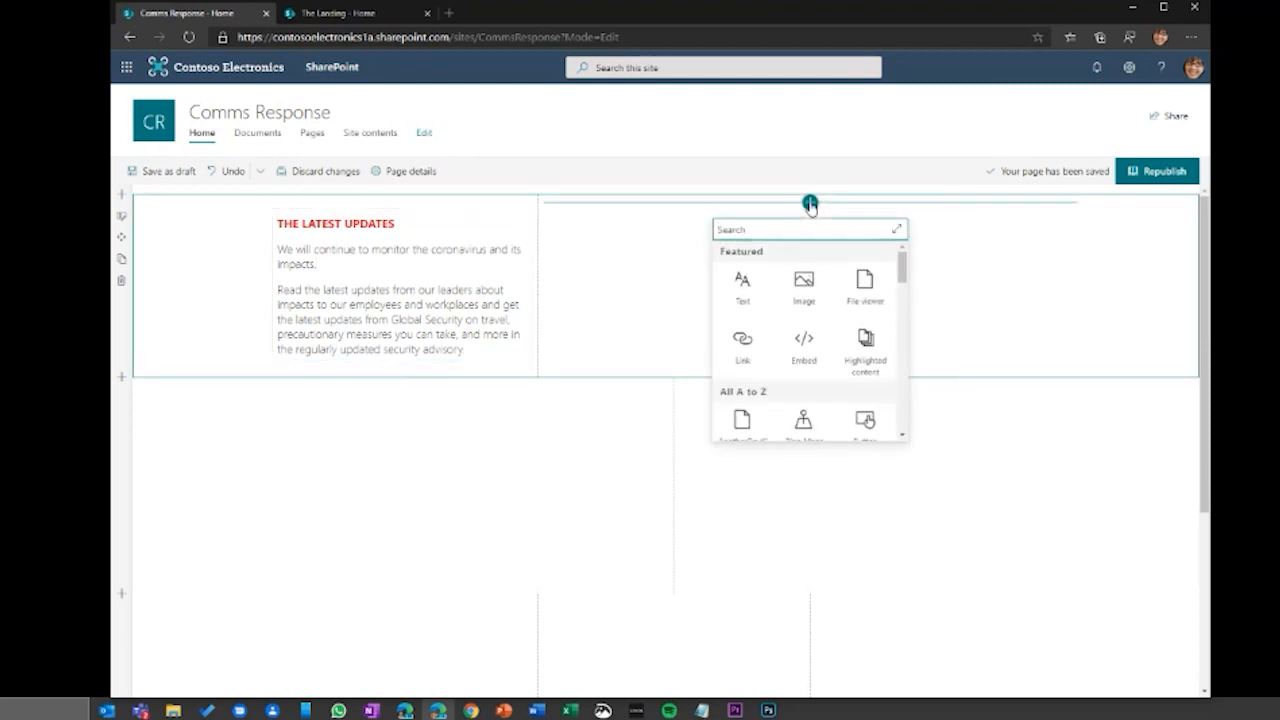
{"action": "type", "text": "news"}
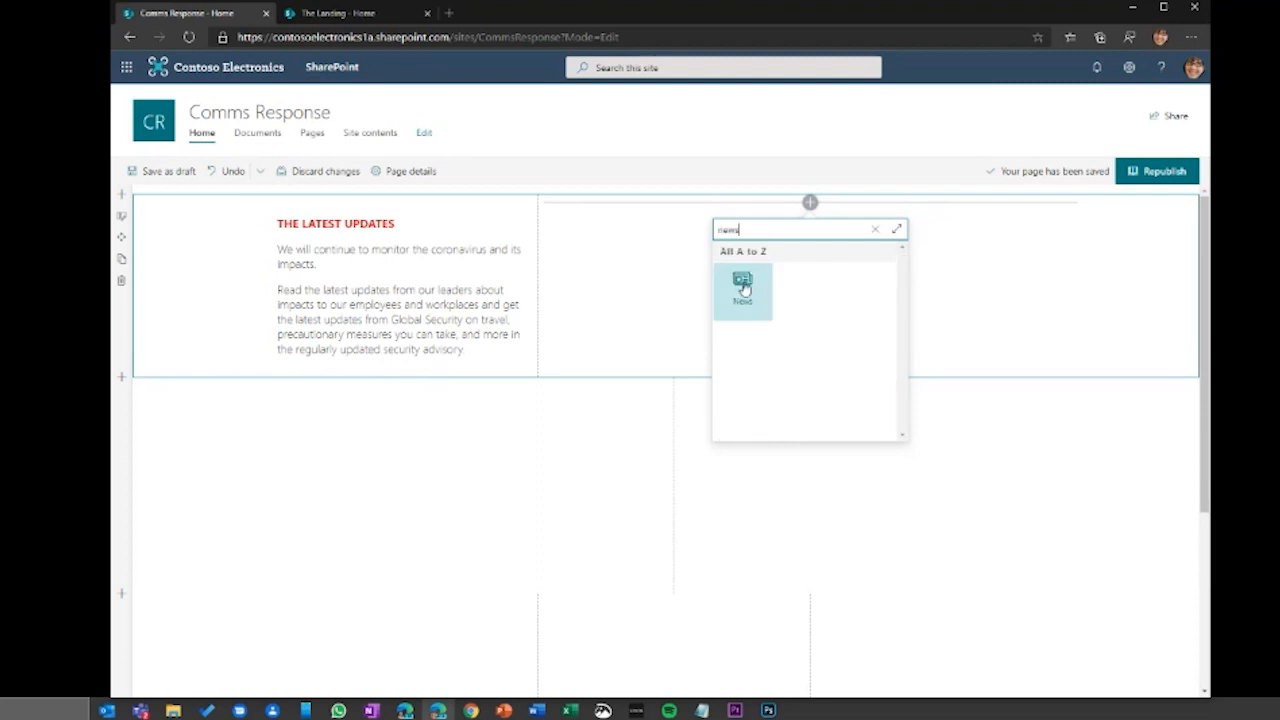
{"action": "left_click", "coordinate": [743, 289]}
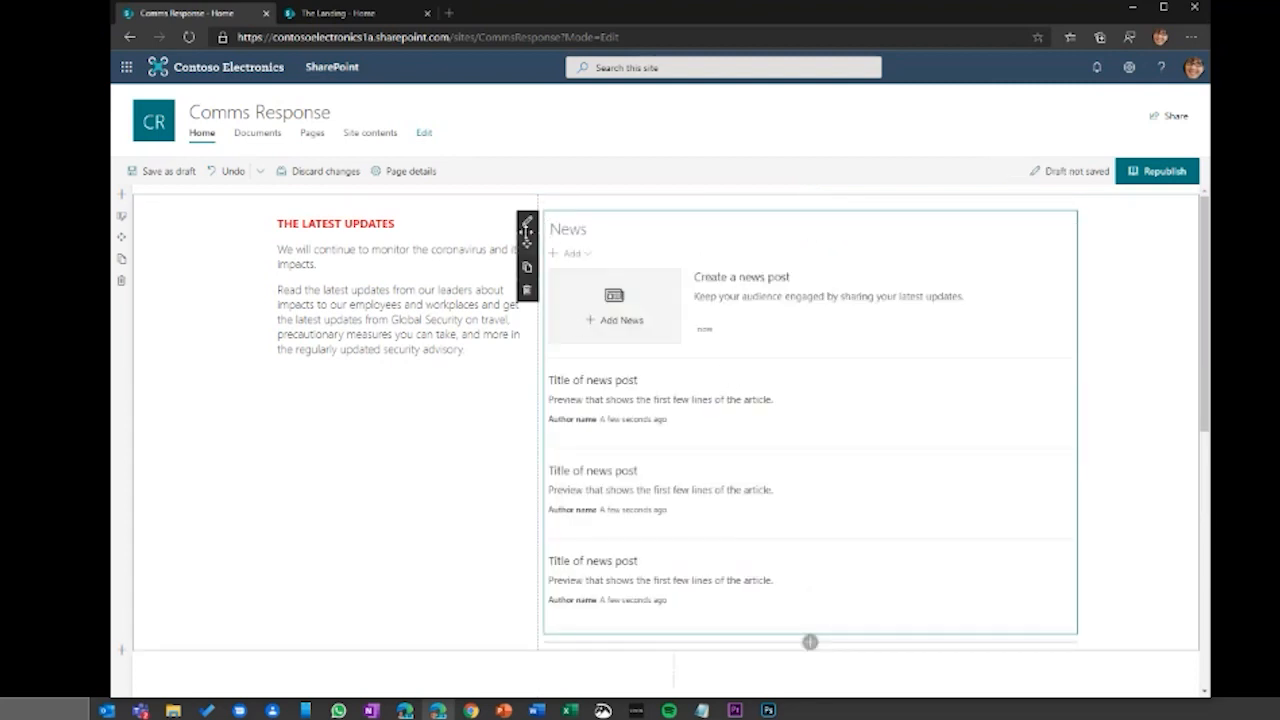
{"action": "left_click", "coordinate": [528, 224]}
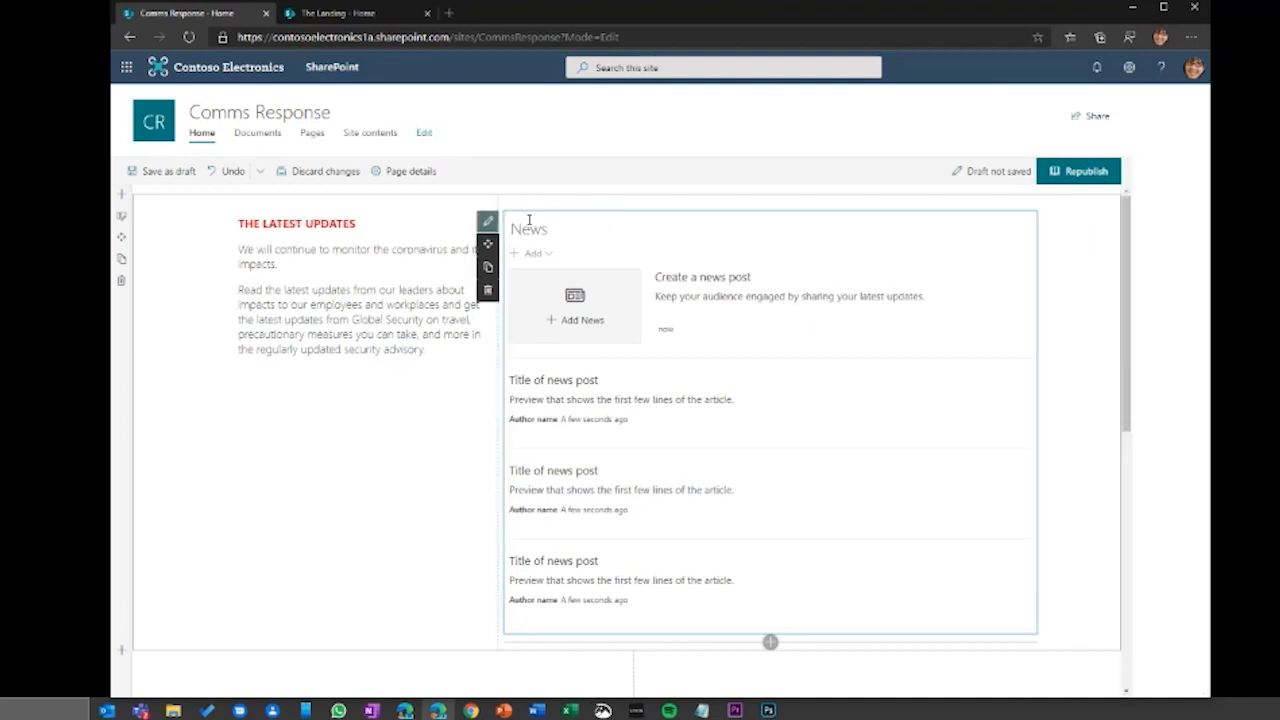
{"action": "left_click", "coordinate": [1021, 528]}
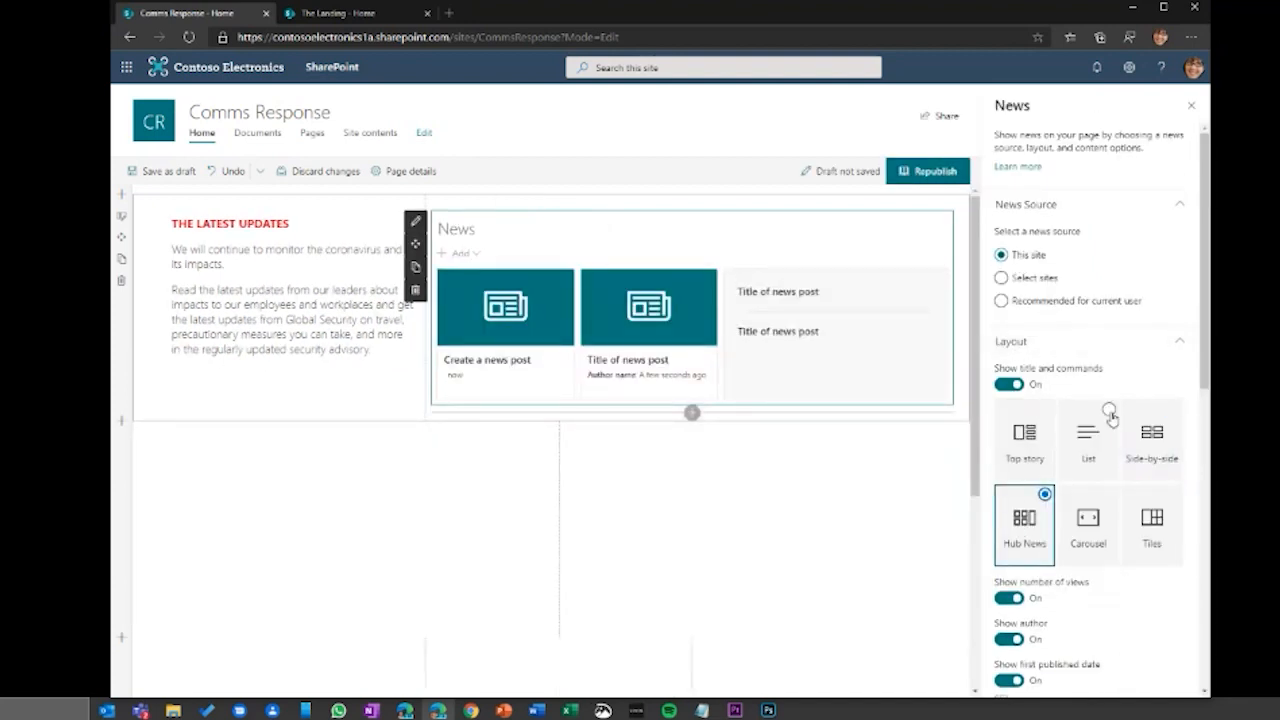
{"action": "scroll", "coordinate": [1109, 423], "scroll_direction": "down", "scroll_amount": 5}
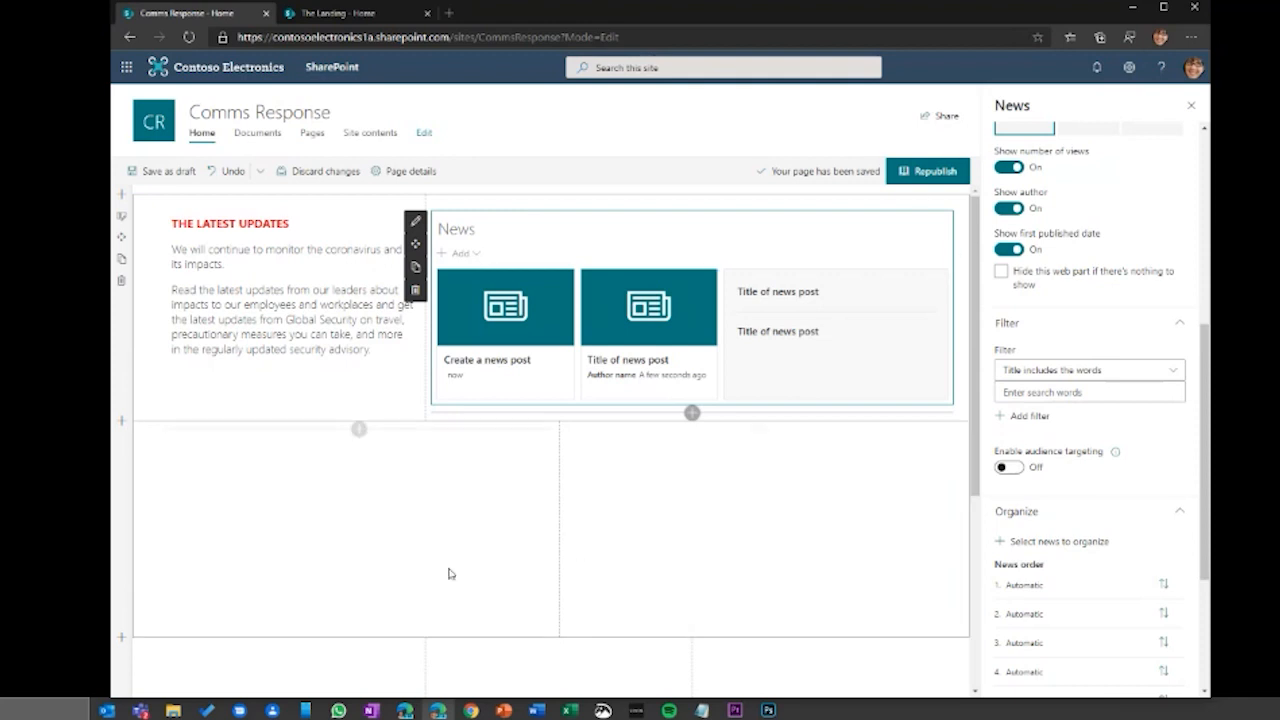
Step: Add a People web part to the first column of the two-column section
{"action": "scroll", "coordinate": [455, 550], "scroll_direction": "down", "scroll_amount": 3}
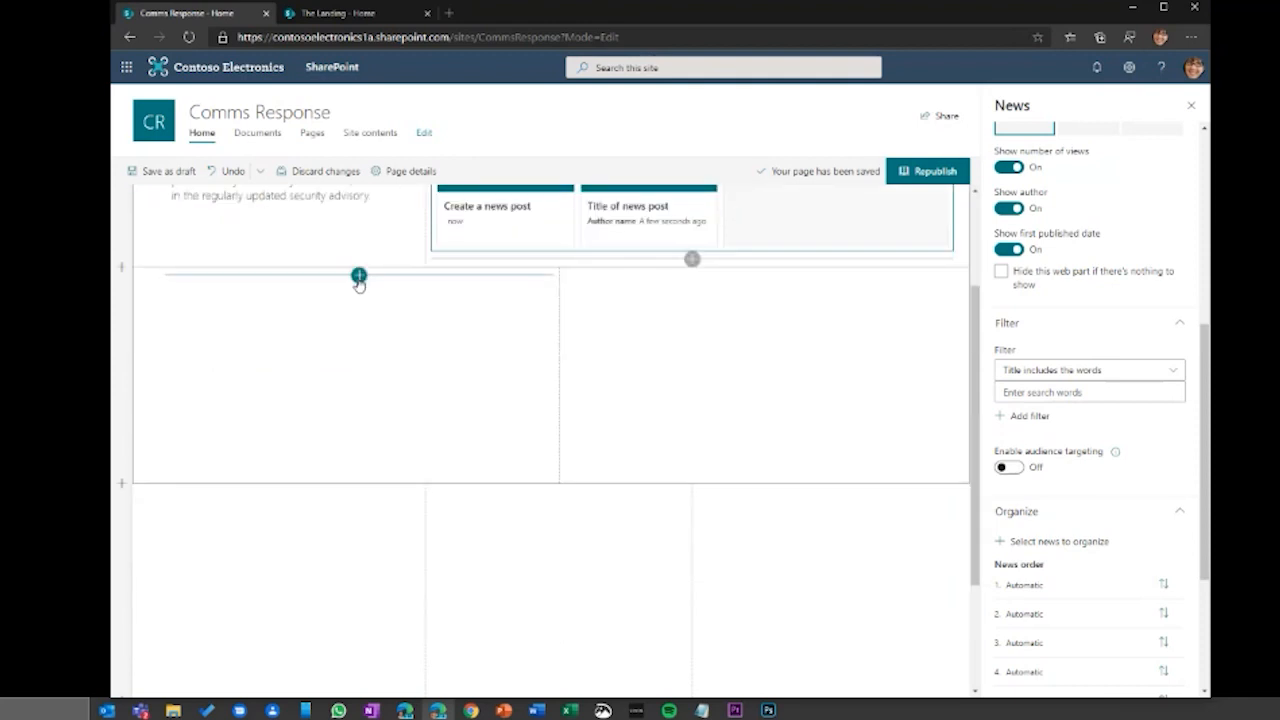
{"action": "left_click", "coordinate": [358, 276]}
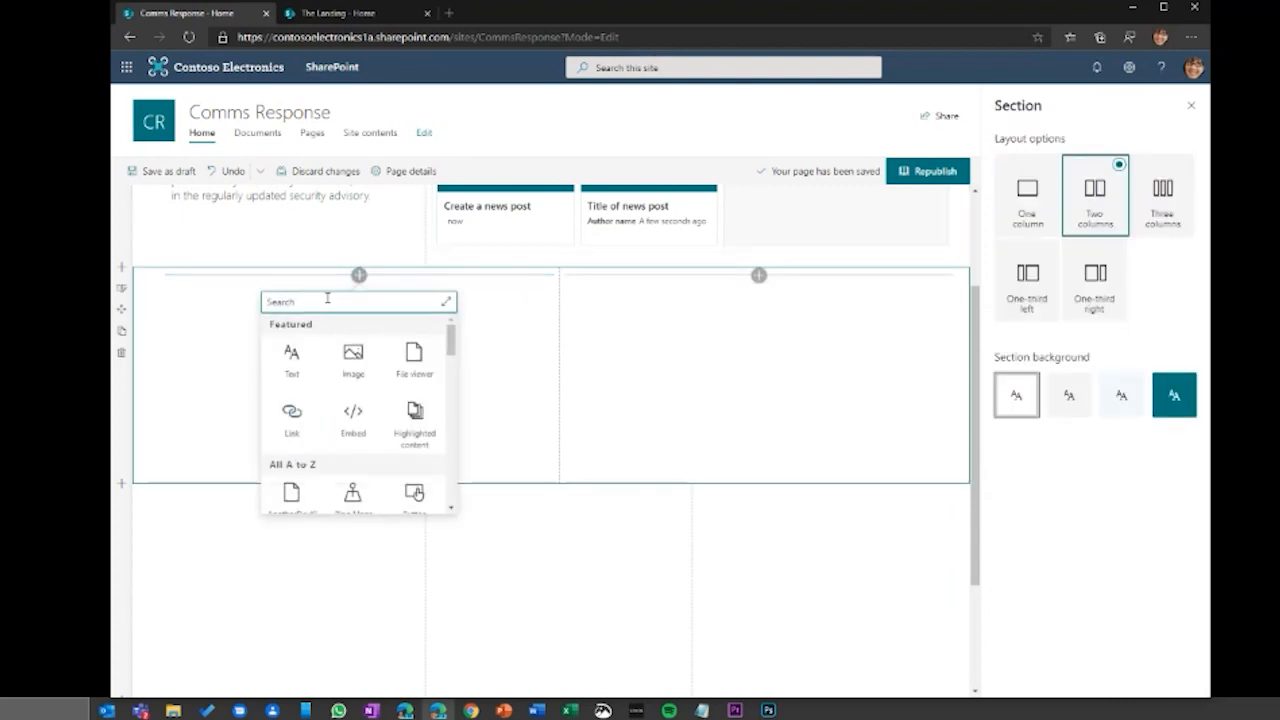
{"action": "type", "text": "people"}
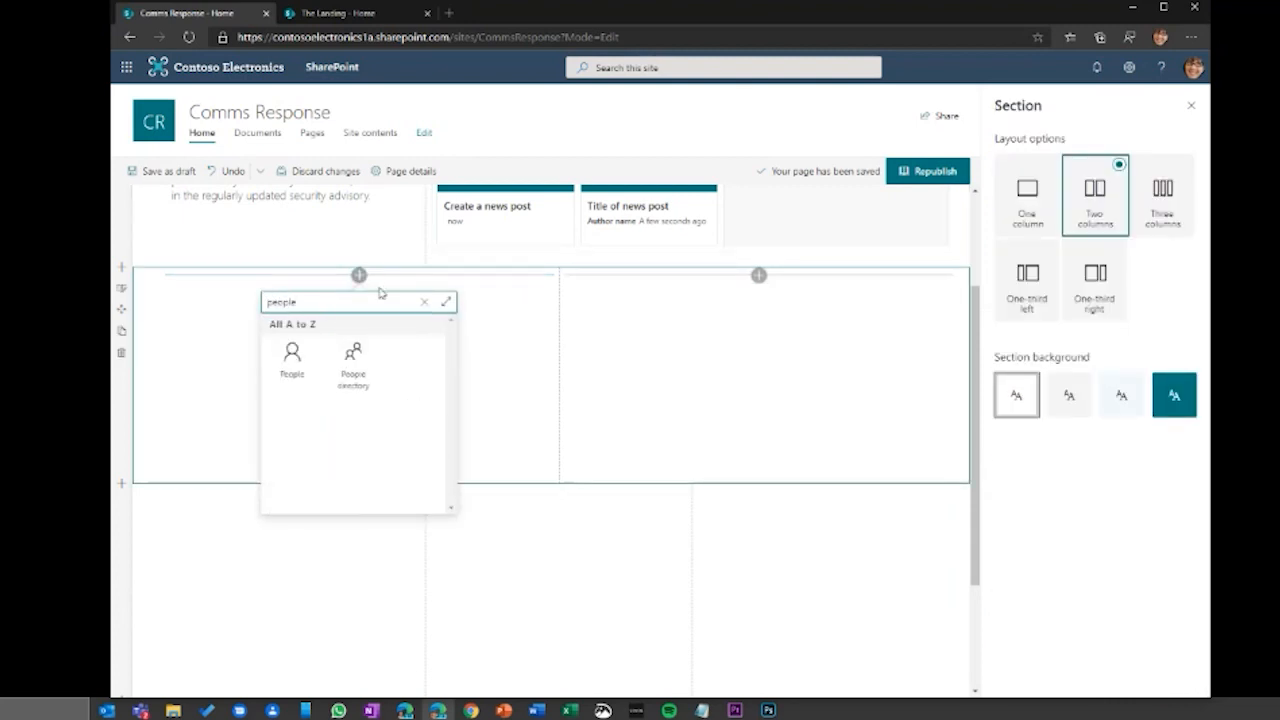
{"action": "left_click", "coordinate": [291, 371]}
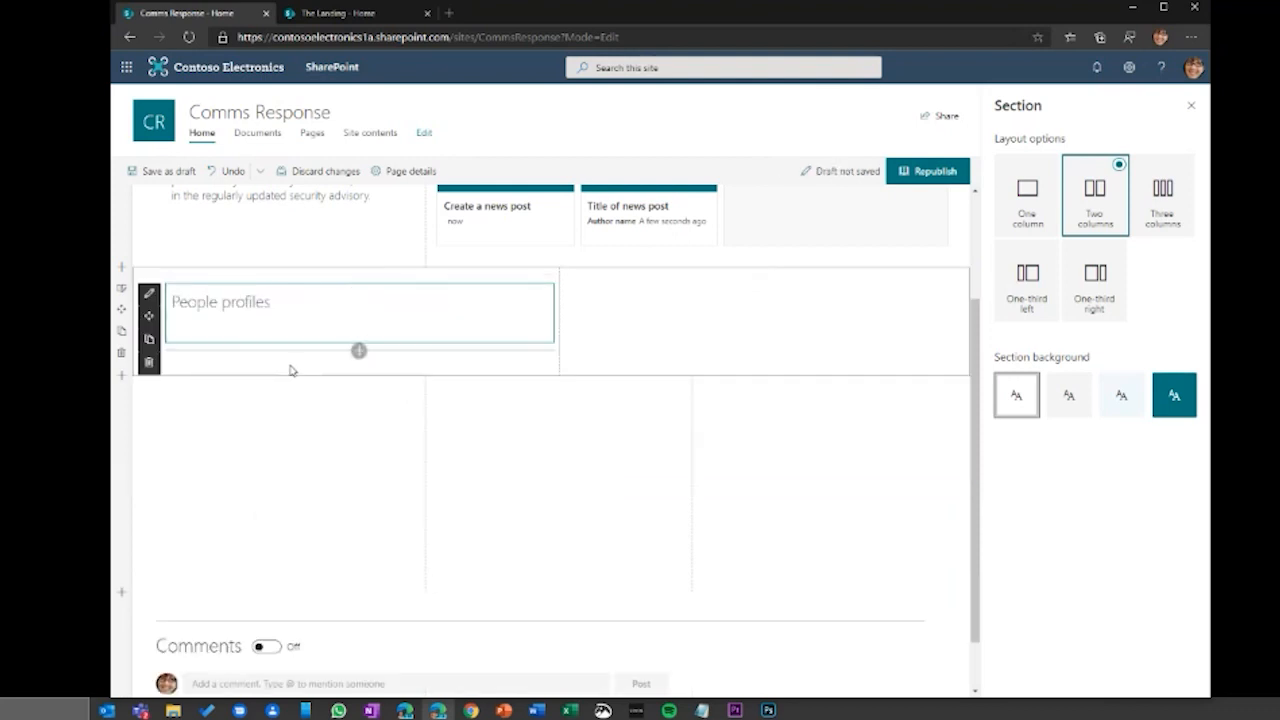
Step: Add the Marketing Manager and the Marketing Assistant to the People profiles web part
{"action": "left_click", "coordinate": [268, 352]}
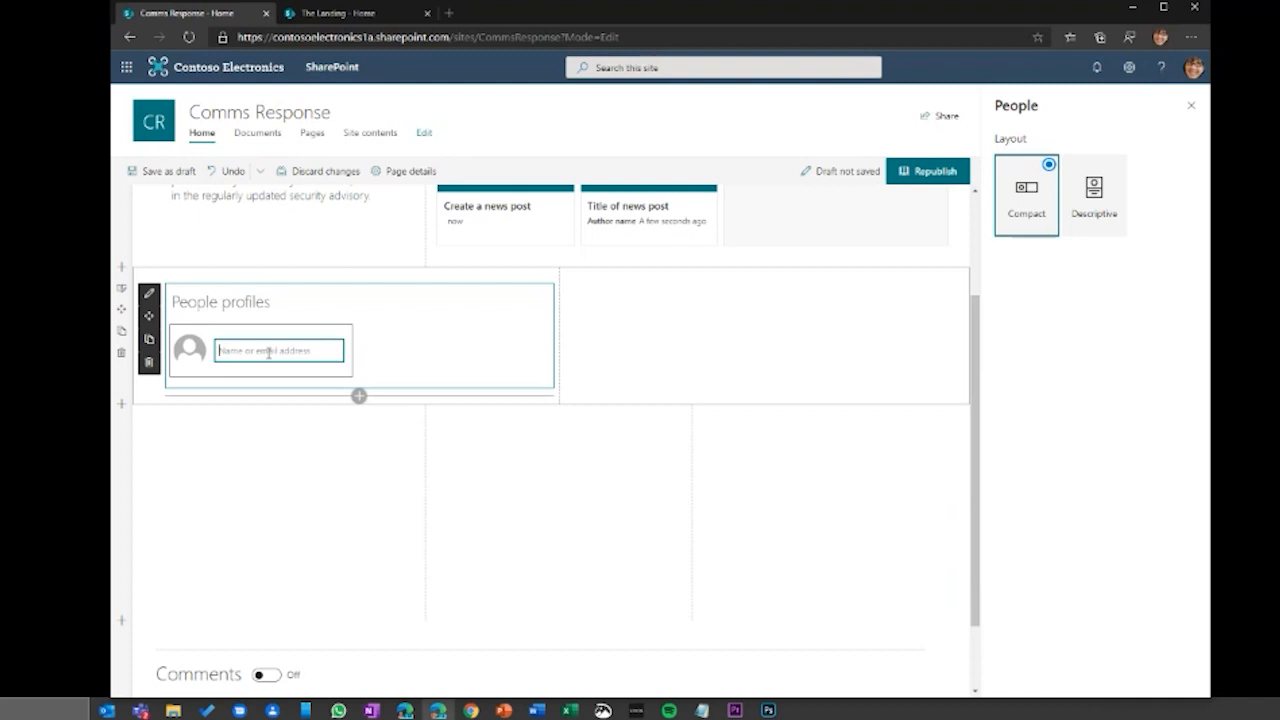
{"action": "type", "text": "Megan"}
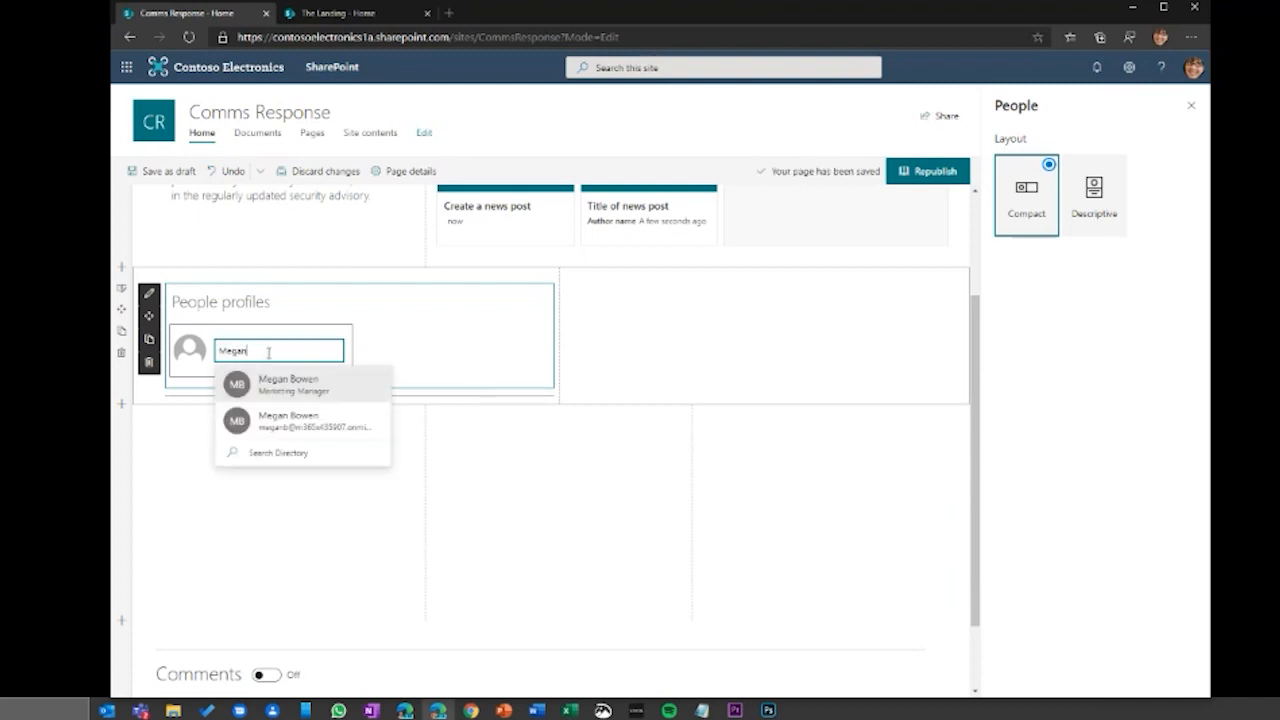
{"action": "left_click", "coordinate": [277, 386]}
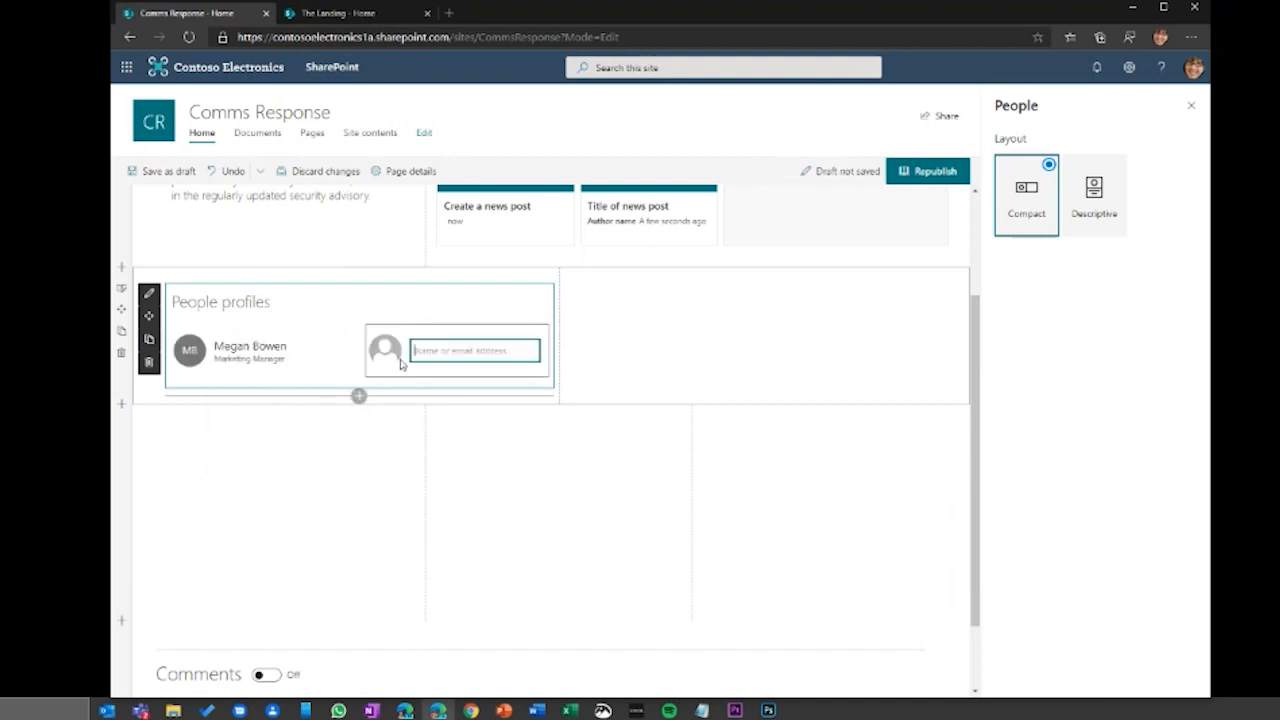
{"action": "type", "text": "A"}
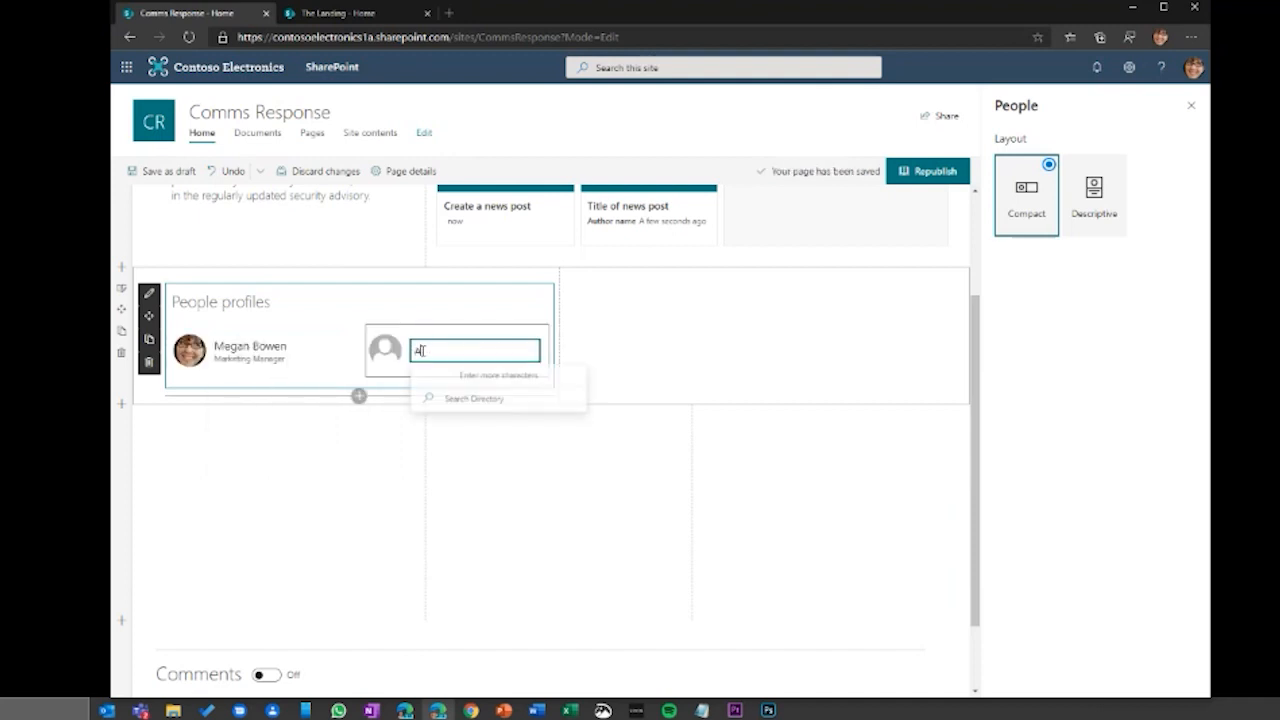
{"action": "type", "text": "lex"}
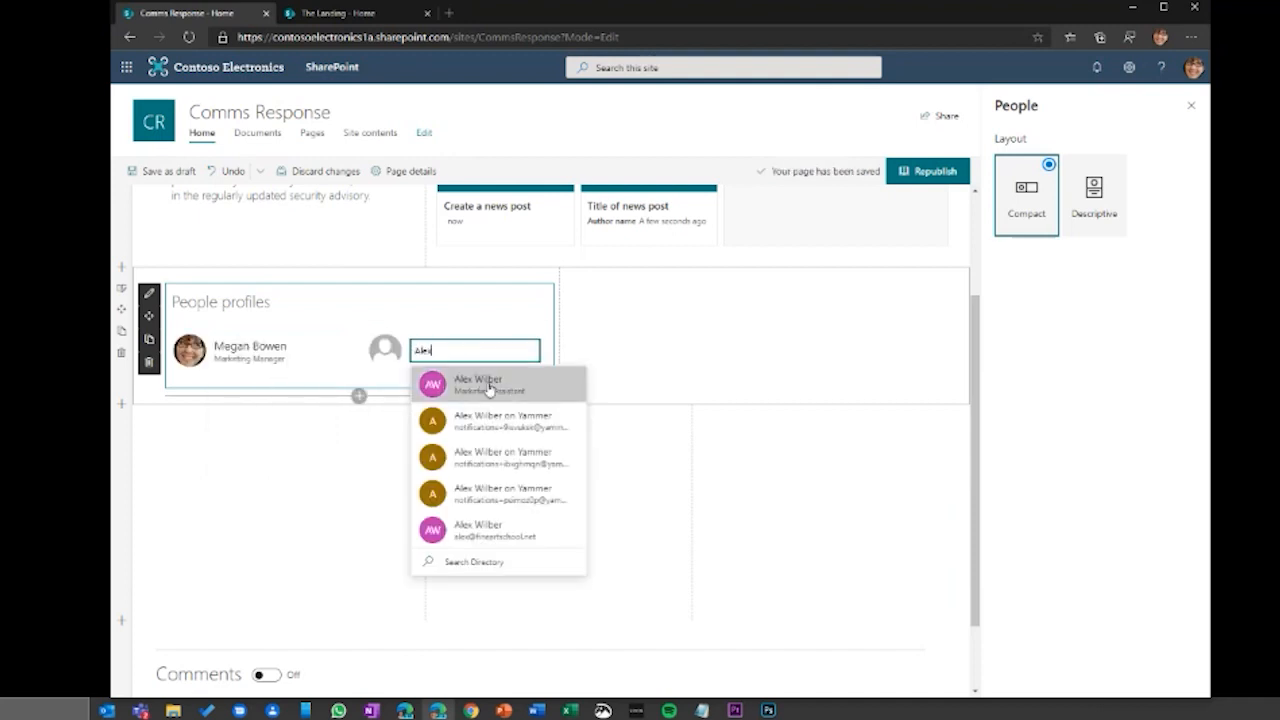
{"action": "left_click", "coordinate": [489, 388]}
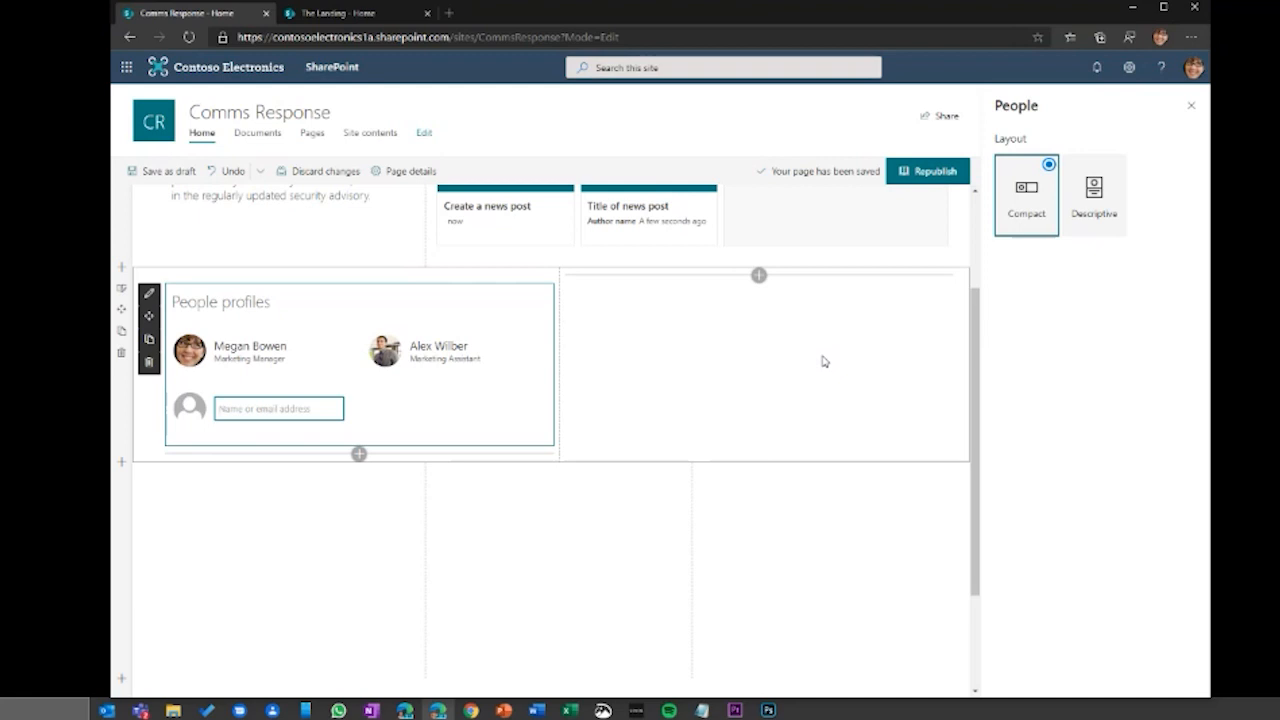
{"action": "left_click", "coordinate": [759, 275]}
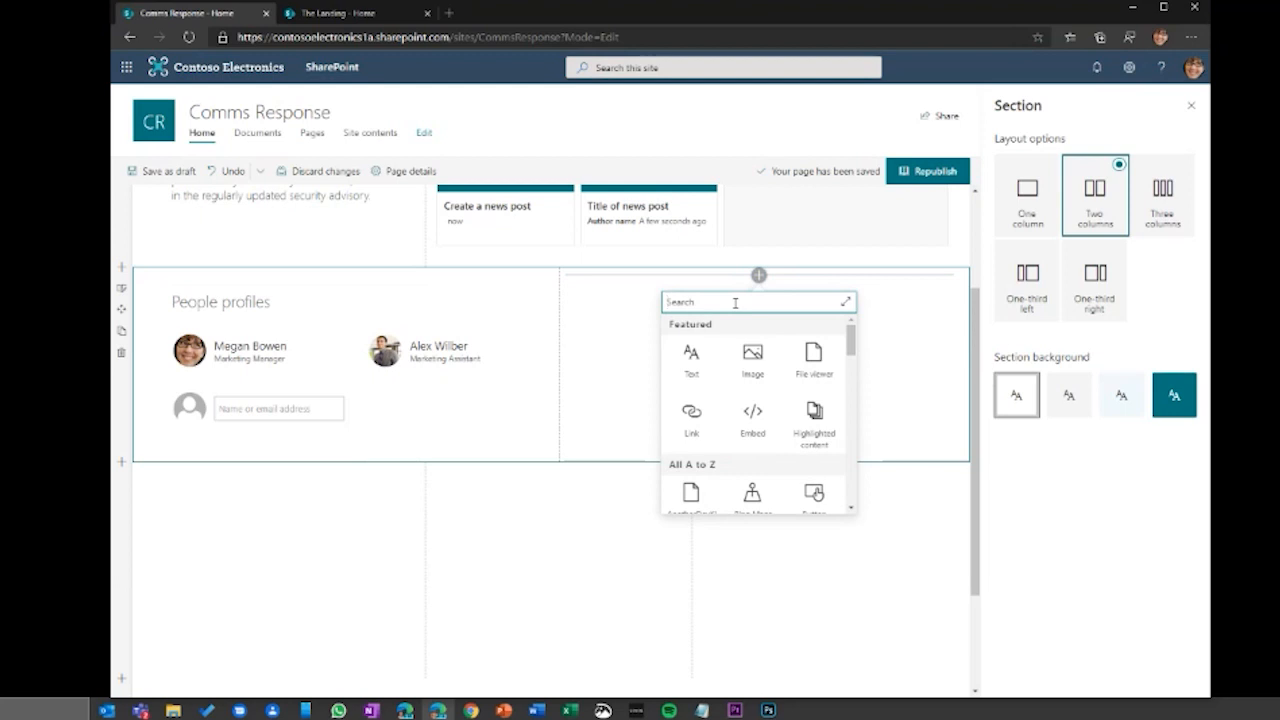
{"action": "type", "text": "quick"}
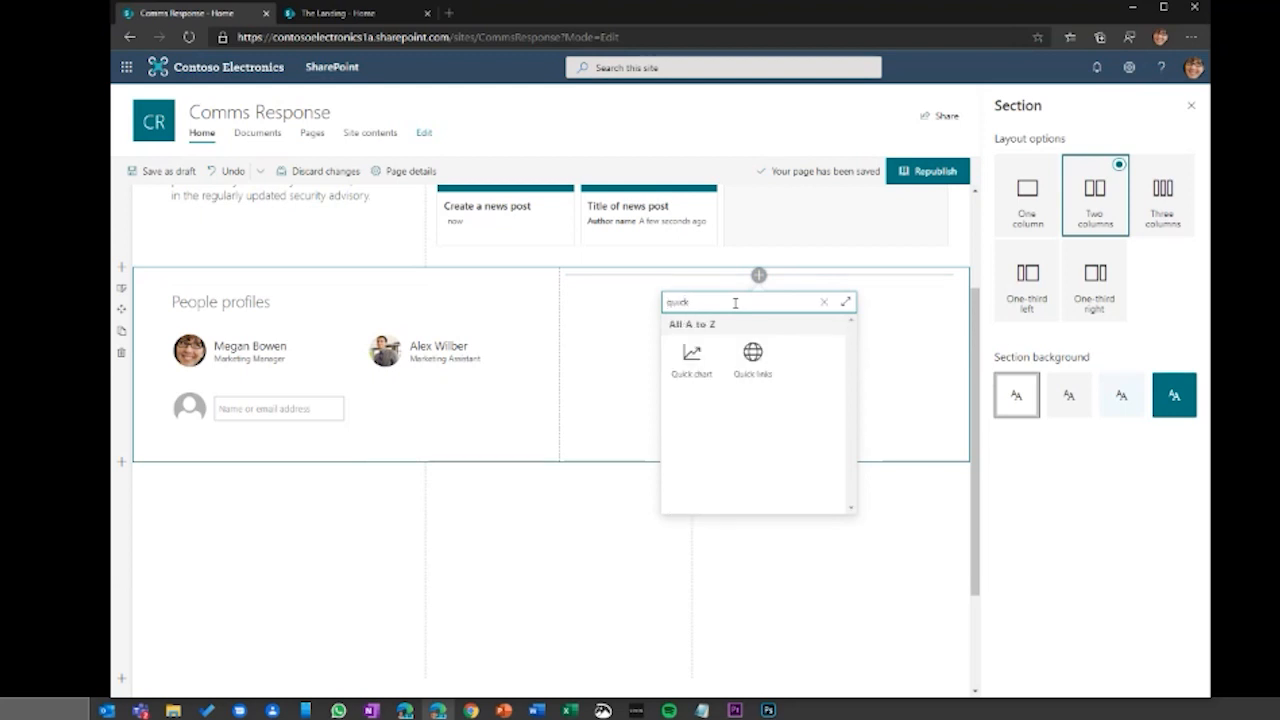
{"action": "left_click", "coordinate": [757, 364]}
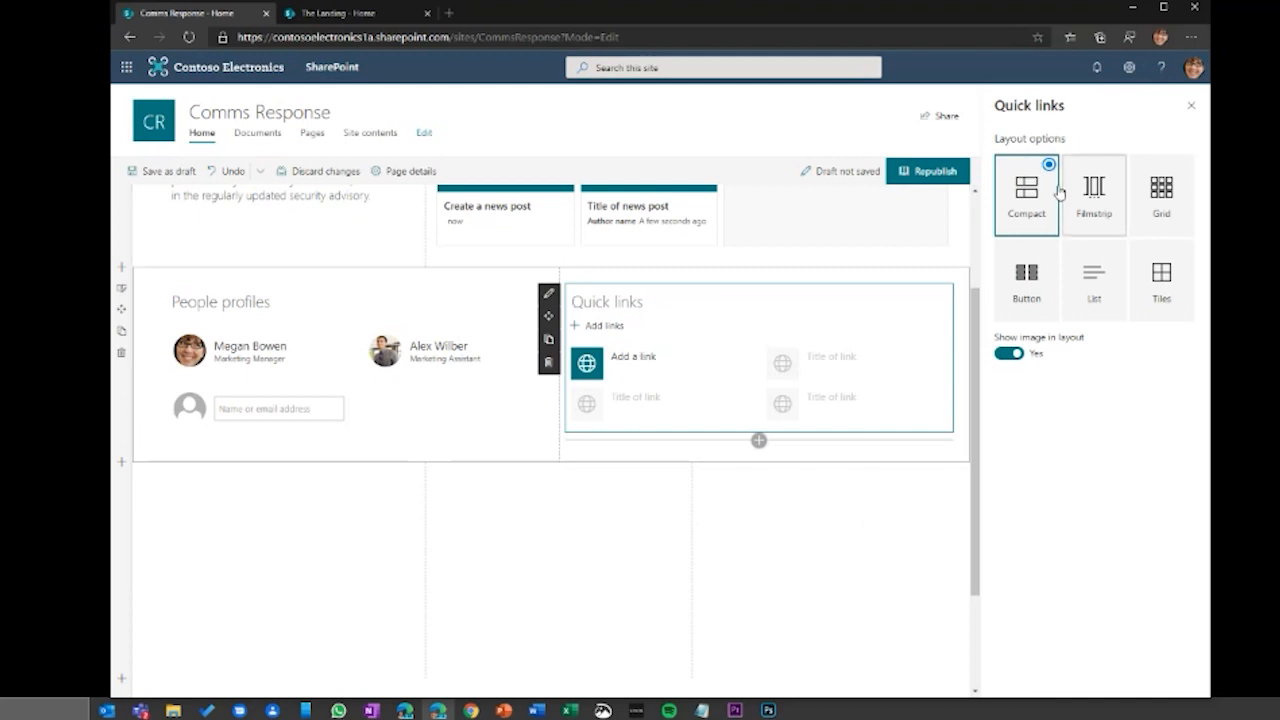
{"action": "left_click", "coordinate": [633, 360]}
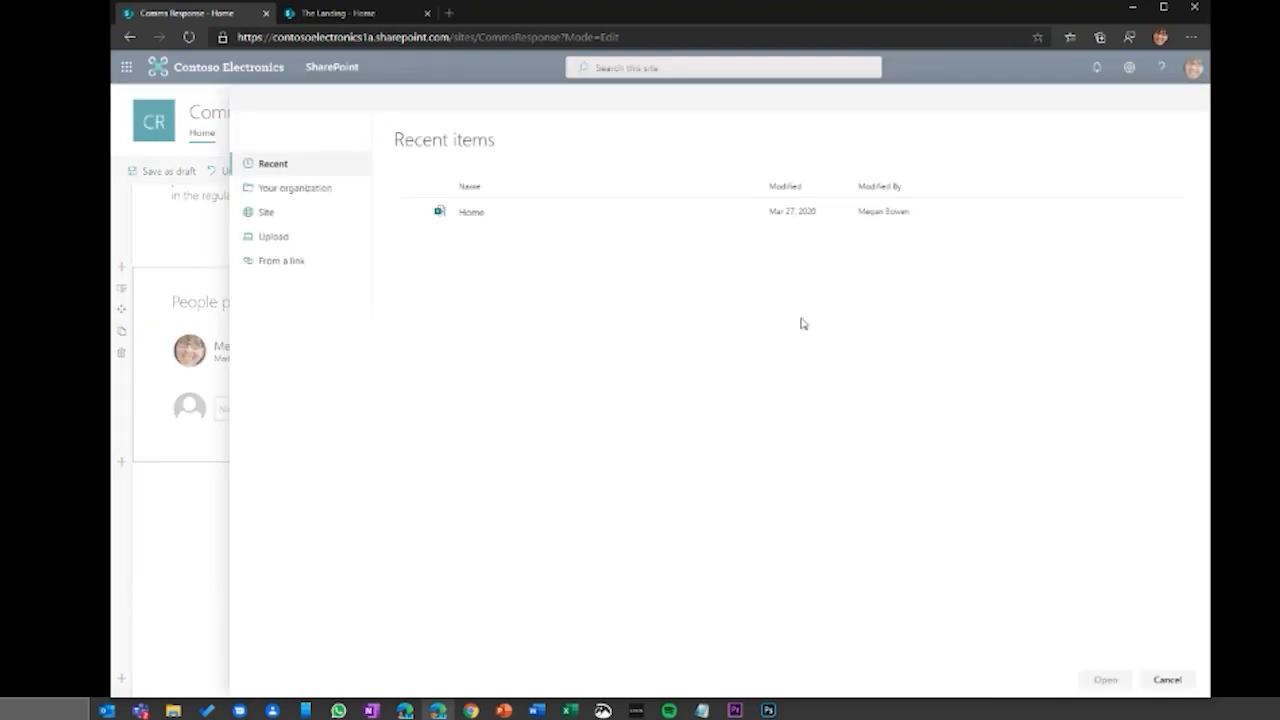
{"action": "left_click", "coordinate": [268, 260]}
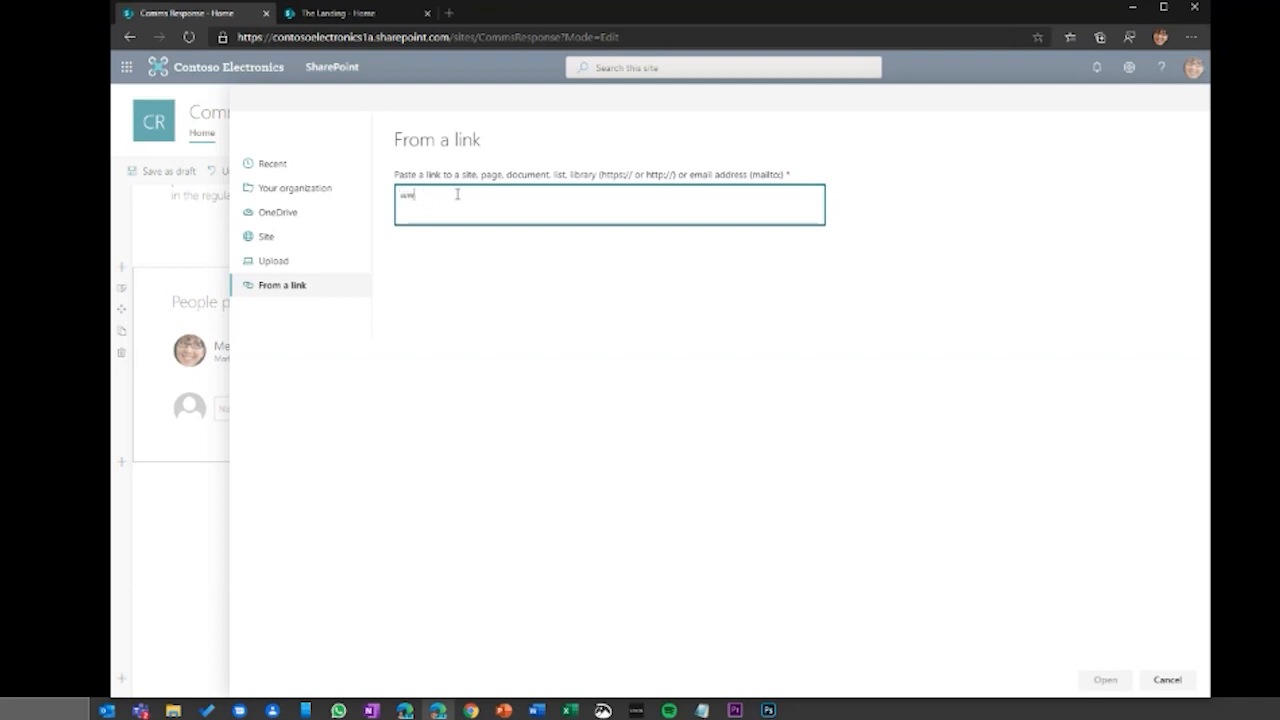
{"action": "type", "text": "https://bing.com"}
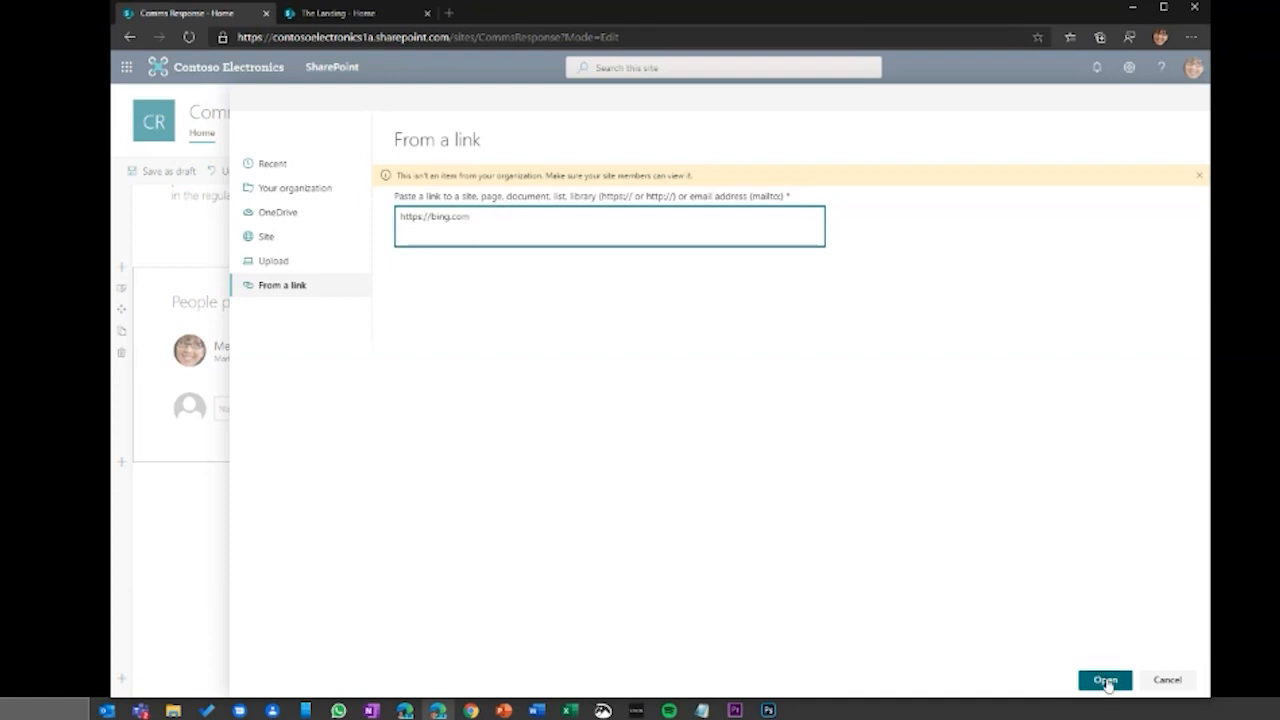
{"action": "left_click", "coordinate": [1105, 680]}
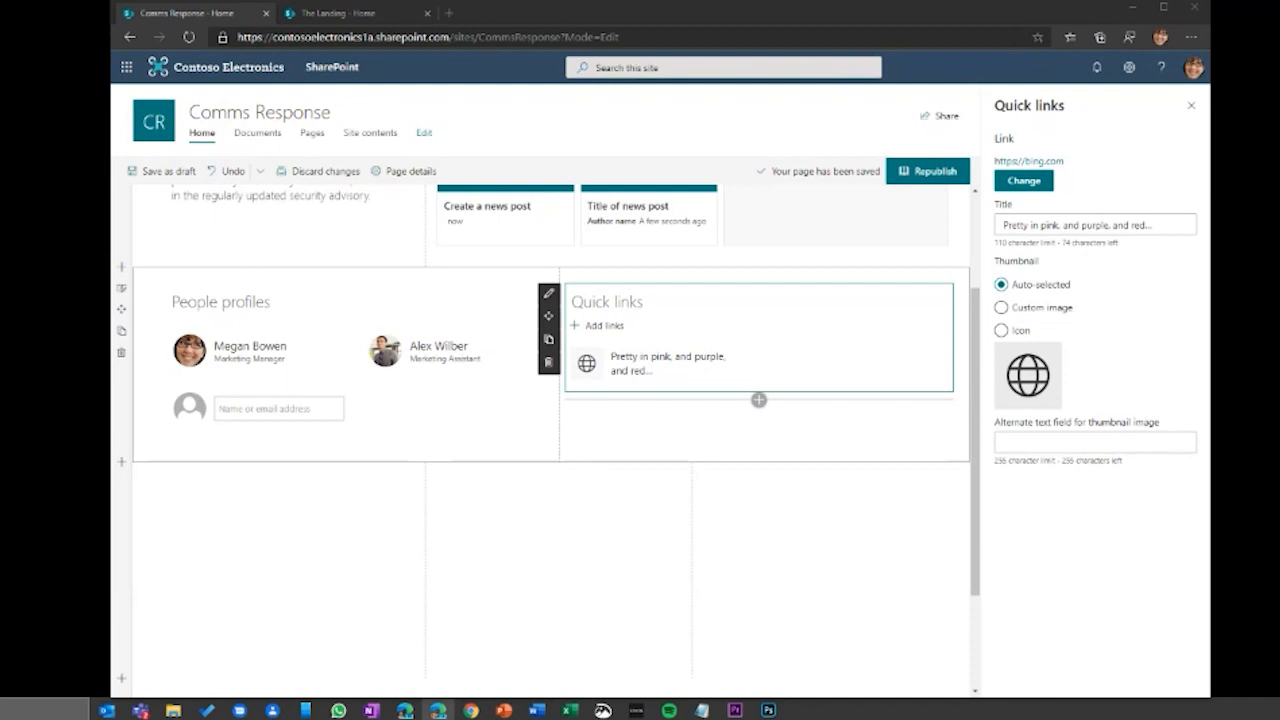
Step: Title the bing.com link "Employees & Worksplaces + icon", set its thumbnail type to Icon, and open the icon library
{"action": "left_click", "coordinate": [1080, 225]}
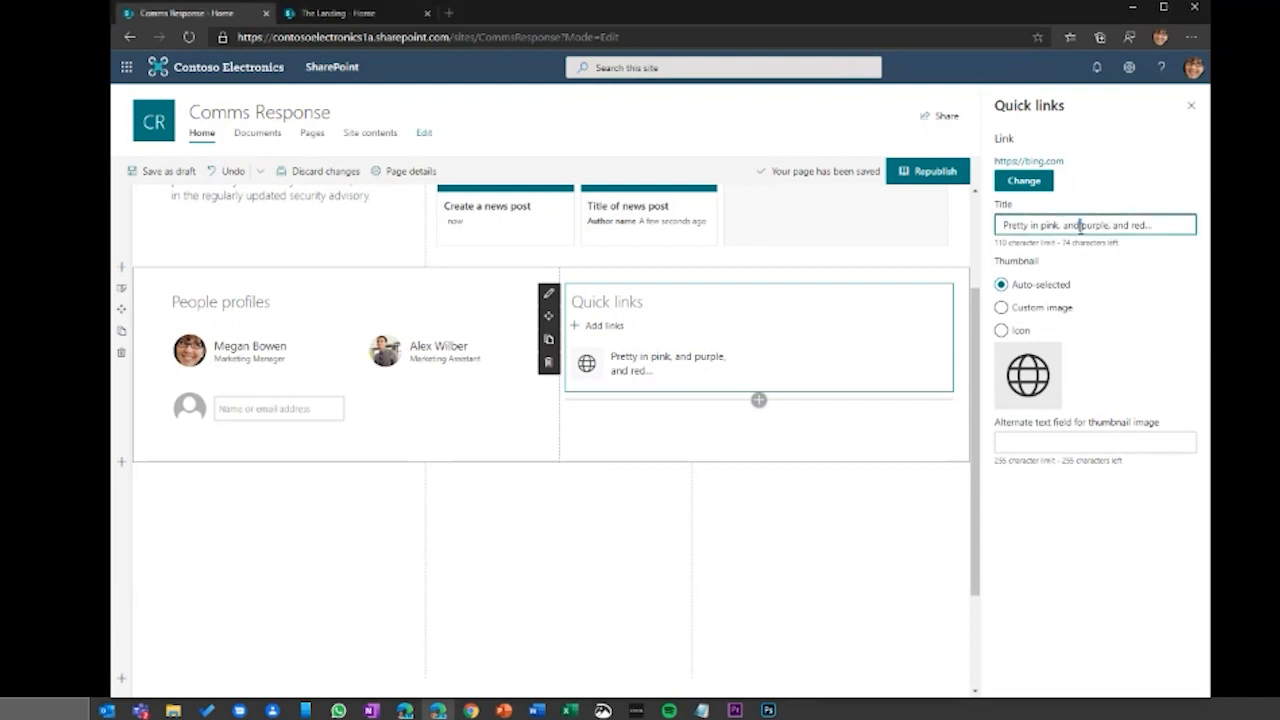
{"action": "key", "text": "ctrl+a"}
{"action": "type", "text": "Employees & Workspaces + icon"}
{"action": "left_click", "coordinate": [1001, 331]}
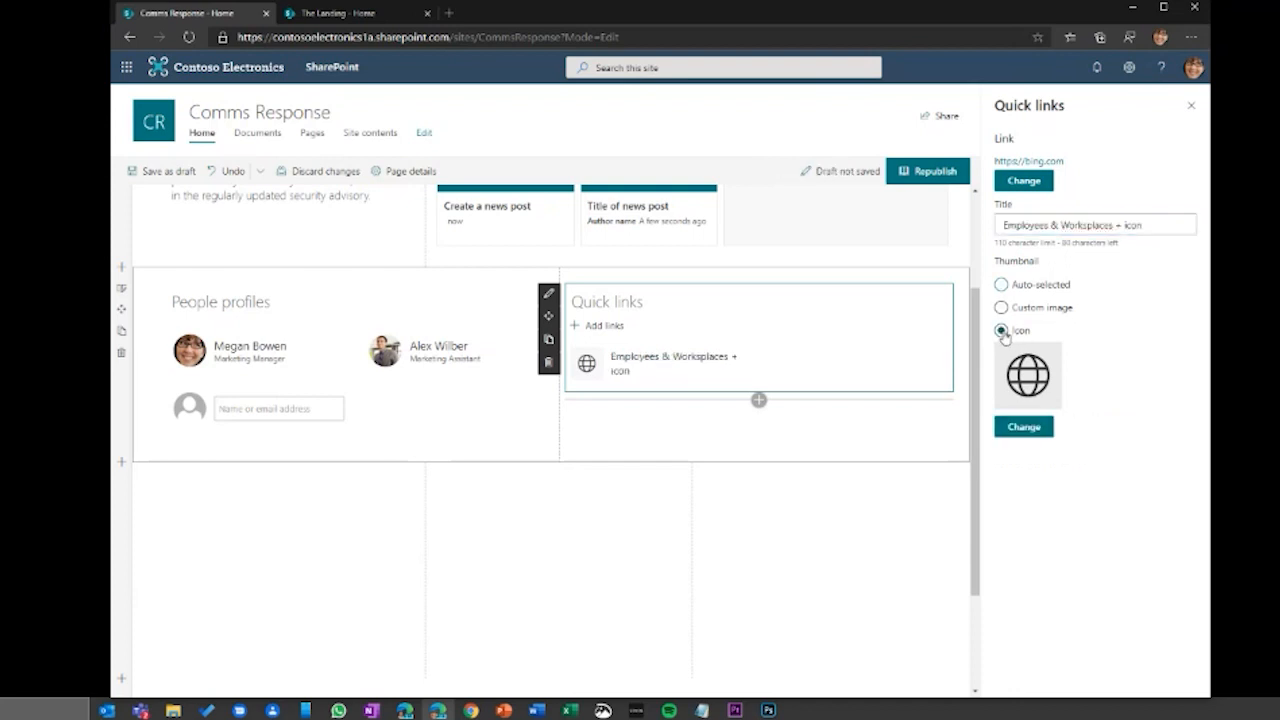
{"action": "left_click", "coordinate": [1029, 432]}
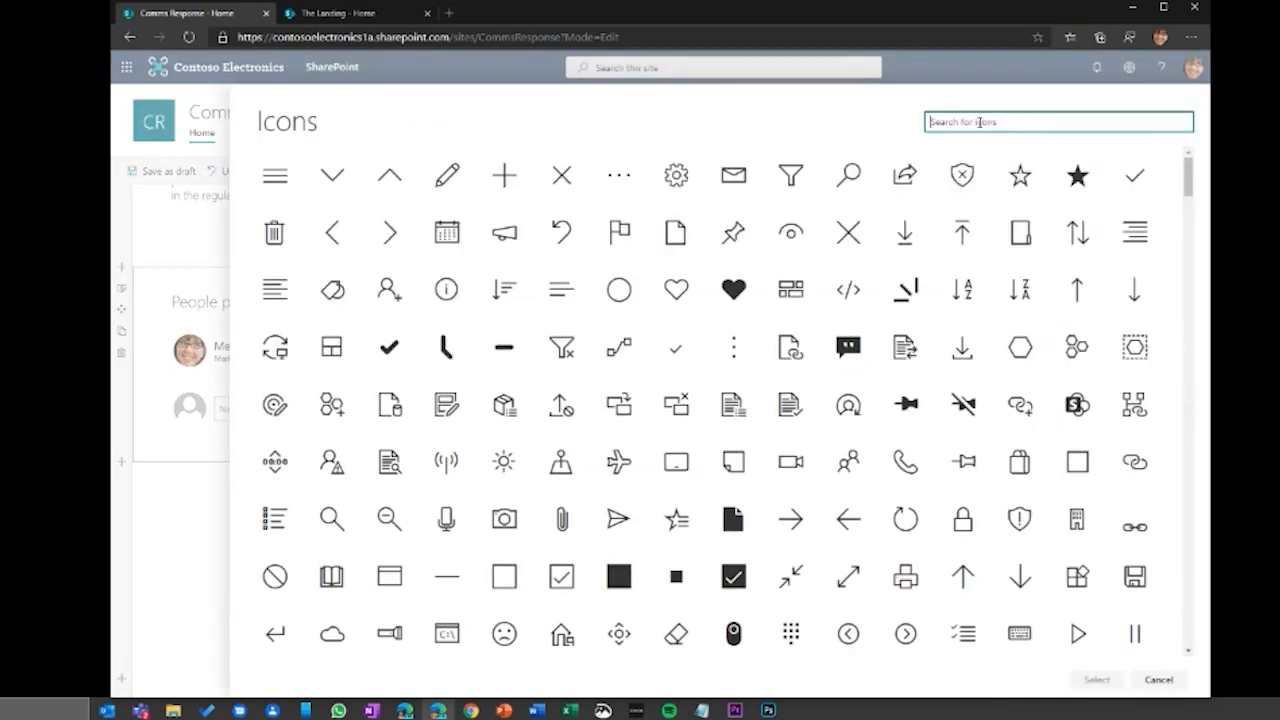
Step: Search the icon library for "safety" and clear the search
{"action": "type", "text": "safty"}
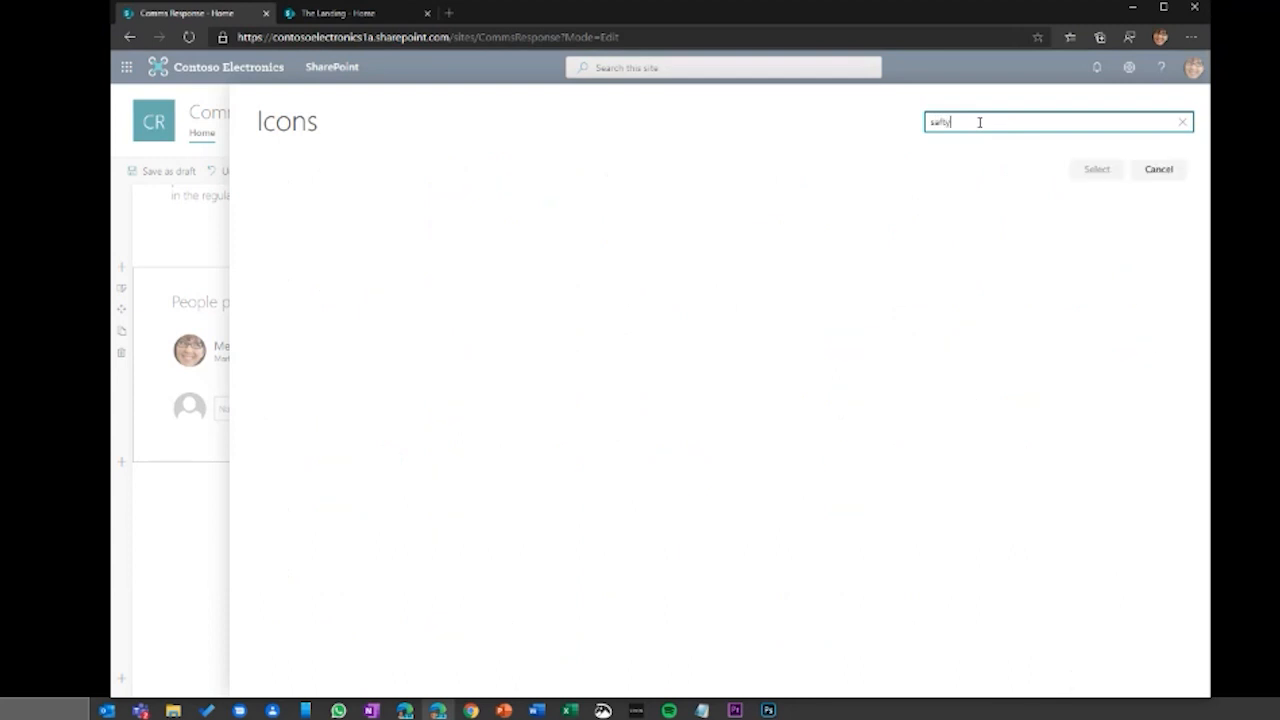
{"action": "key", "text": "BackSpace"}
{"action": "key", "text": "BackSpace"}
{"action": "key", "text": "BackSpace"}
{"action": "type", "text": "fety"}
{"action": "left_click_drag", "start_coordinate": [957, 121], "coordinate": [919, 123]}
{"action": "key", "text": "BackSpace"}
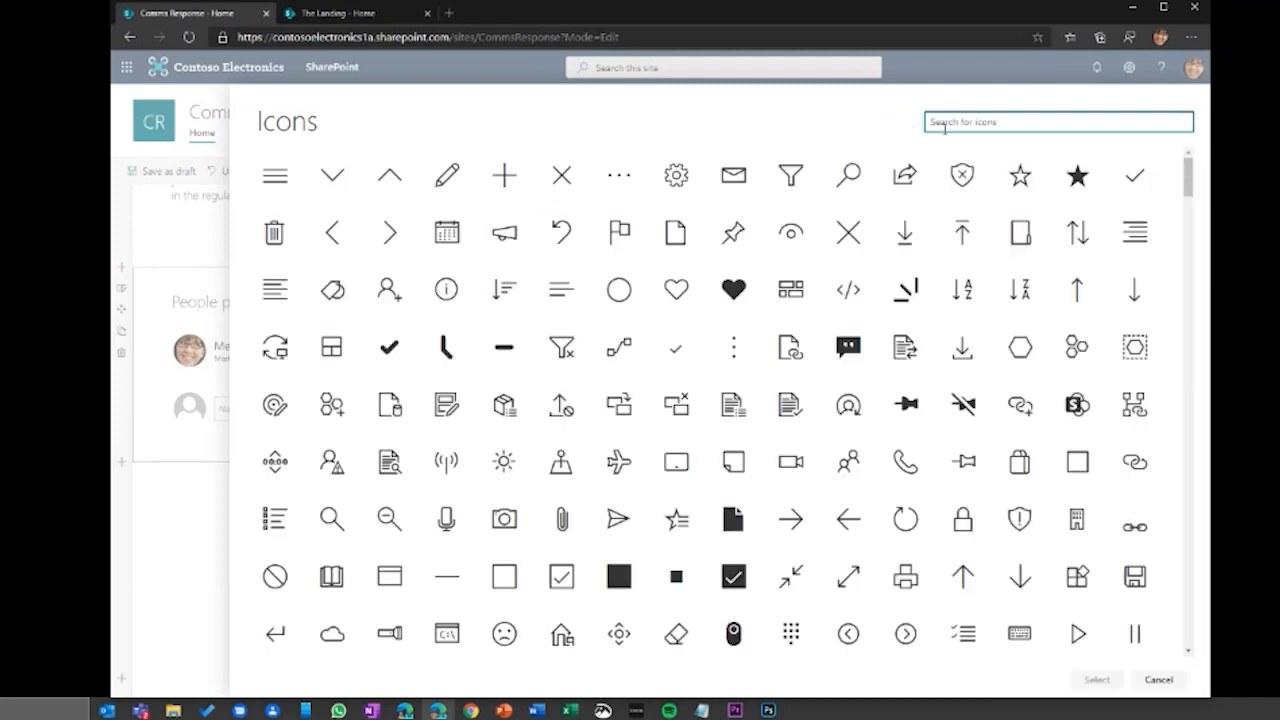
Step: Use the "people" icon as the thumbnail of the bing.com link
{"action": "left_click", "coordinate": [848, 461]}
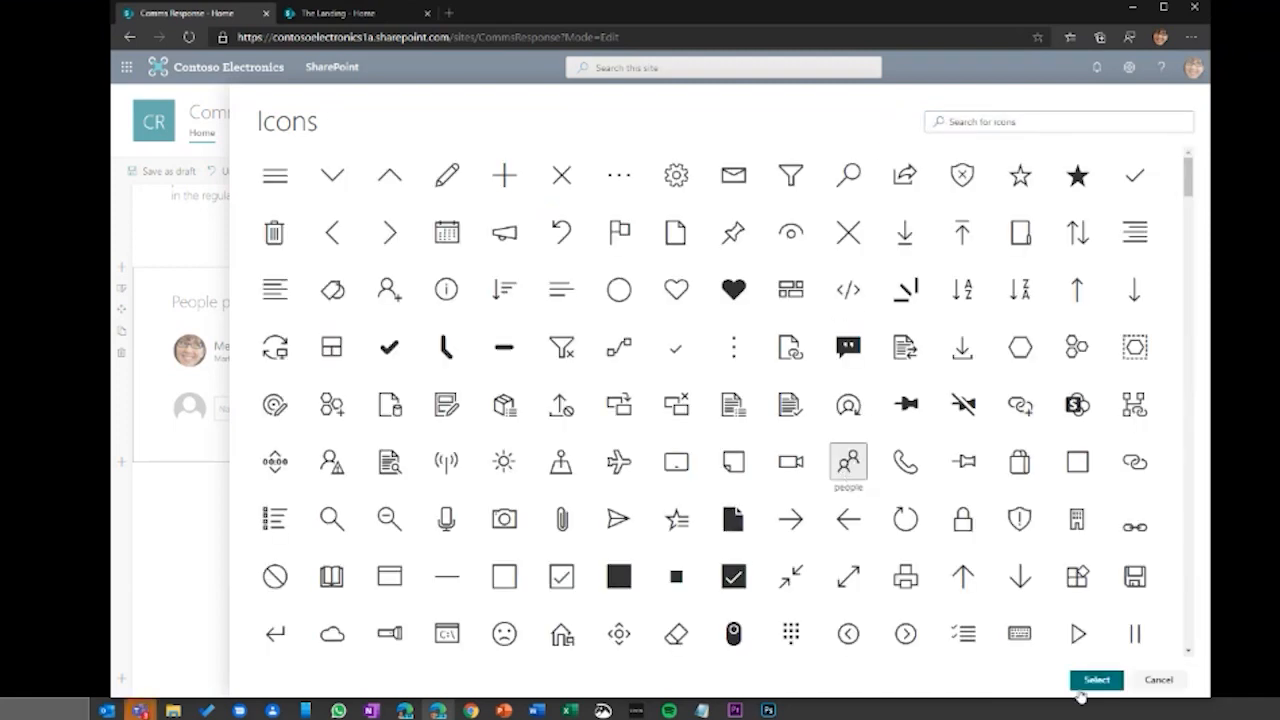
{"action": "left_click", "coordinate": [1097, 682]}
{"action": "left_click", "coordinate": [1120, 680]}
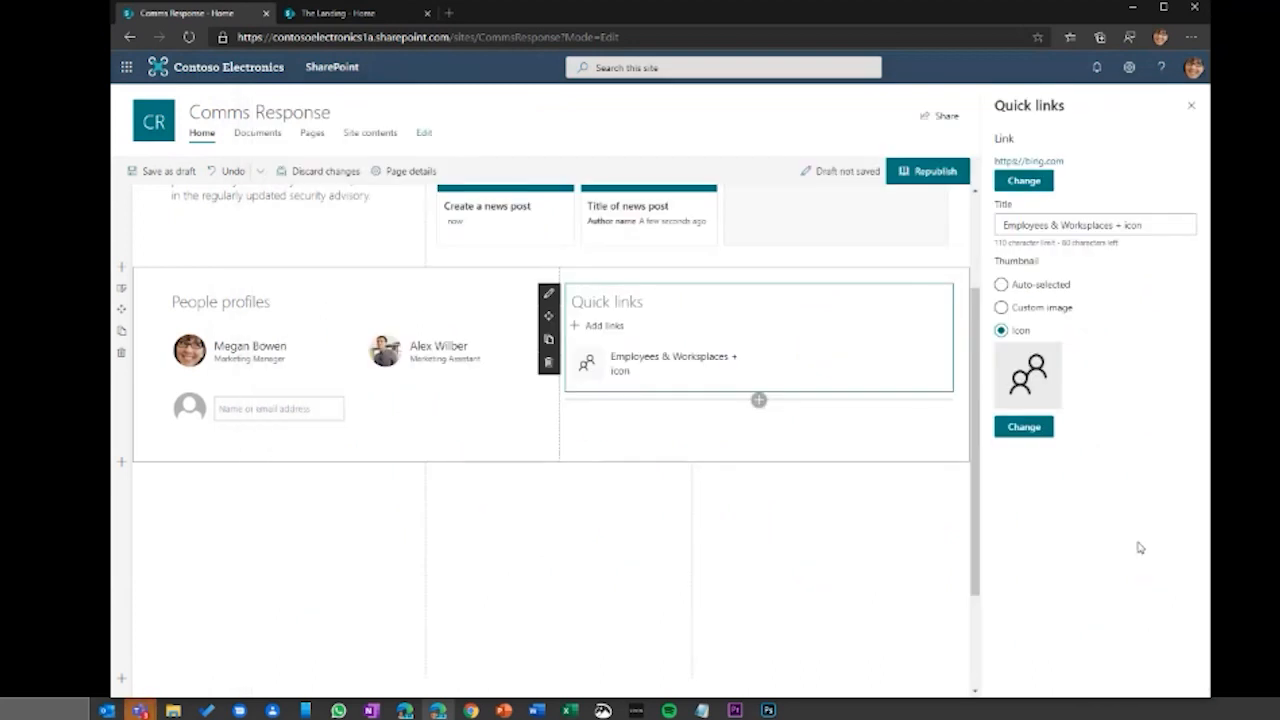
{"action": "mouse_move", "coordinate": [600, 366]}
{"action": "left_click", "coordinate": [600, 328]}
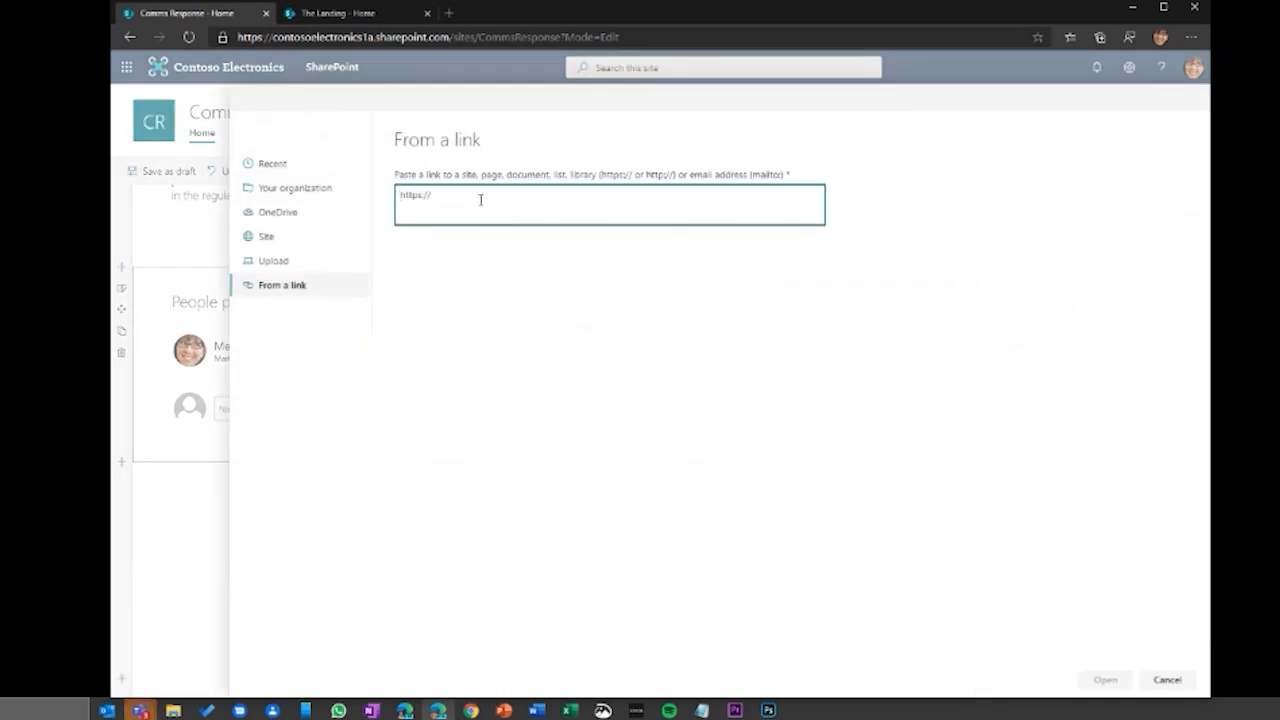
{"action": "type", "text": "https://ye"}
{"action": "type", "text": "hoo.com"}
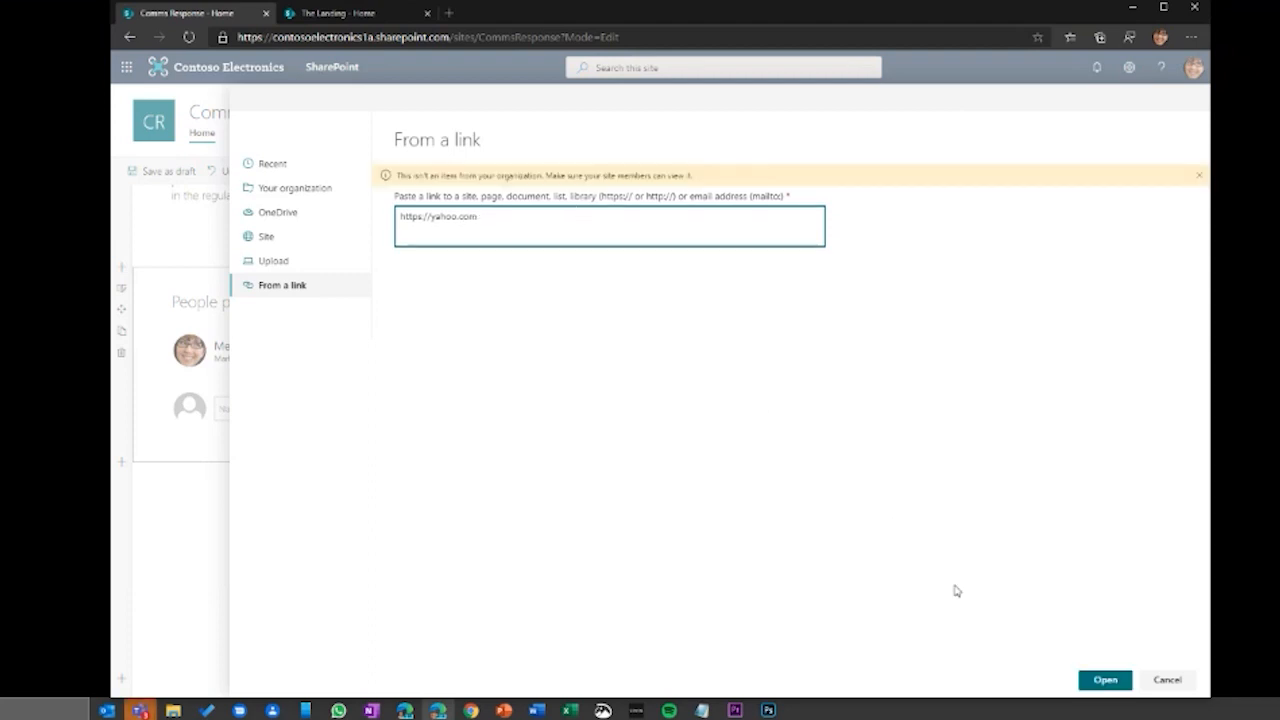
{"action": "left_click", "coordinate": [1110, 680]}
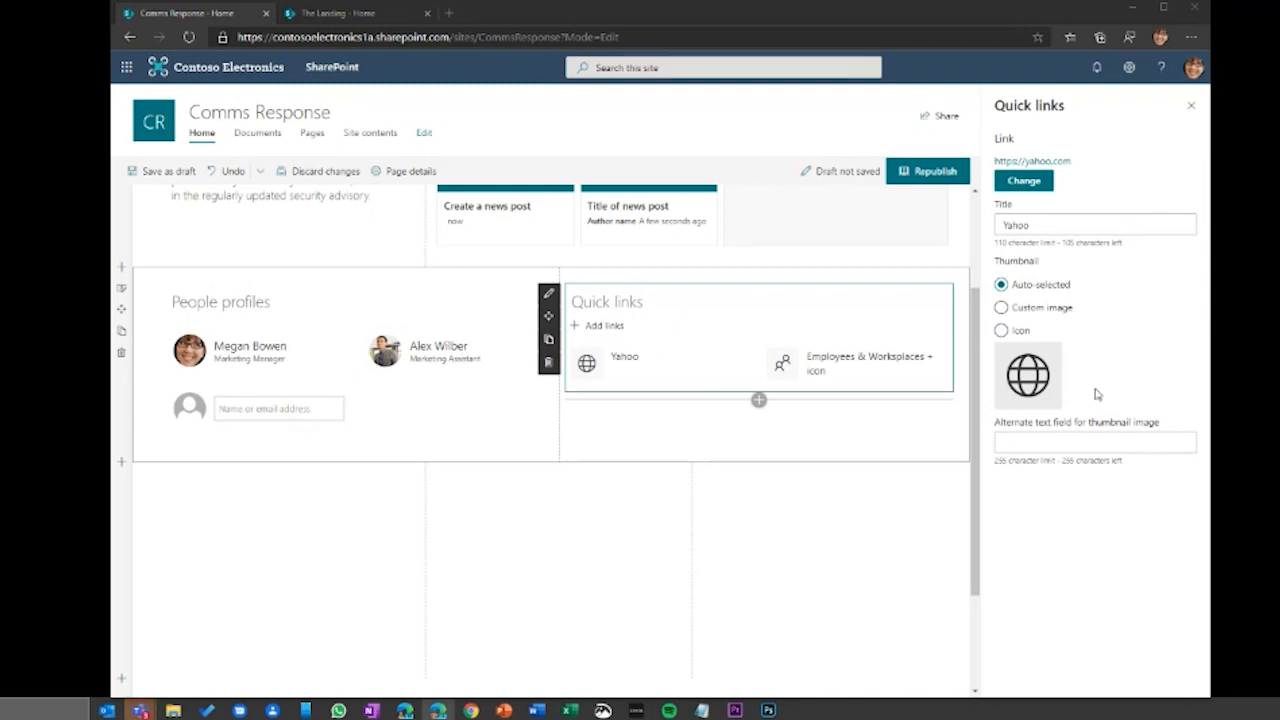
Step: Change the title of the yahoo.com link in the Quick links web part to "Leadership Updates"
{"action": "left_click", "coordinate": [1034, 226]}
{"action": "key", "text": "BackSpace"}
{"action": "key", "text": "BackSpace"}
{"action": "key", "text": "BackSpace"}
{"action": "key", "text": "BackSpace"}
{"action": "key", "text": "BackSpace"}
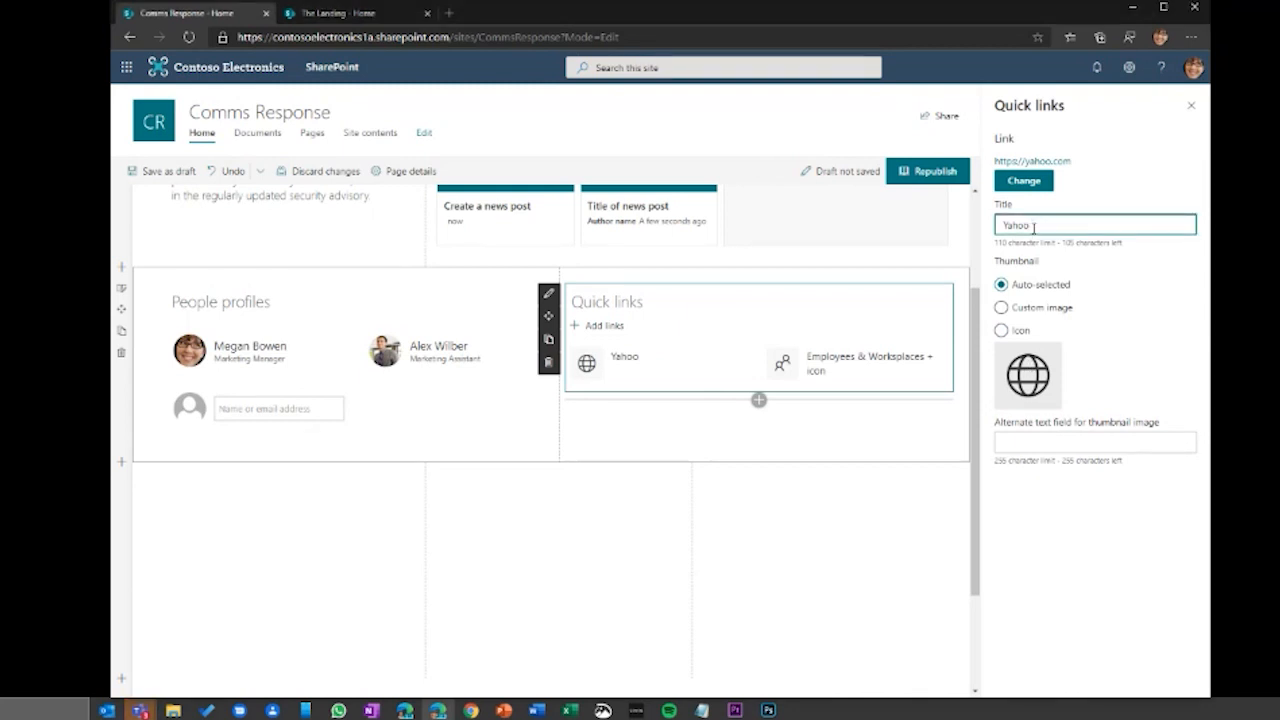
{"action": "type", "text": "Leadership Updates"}
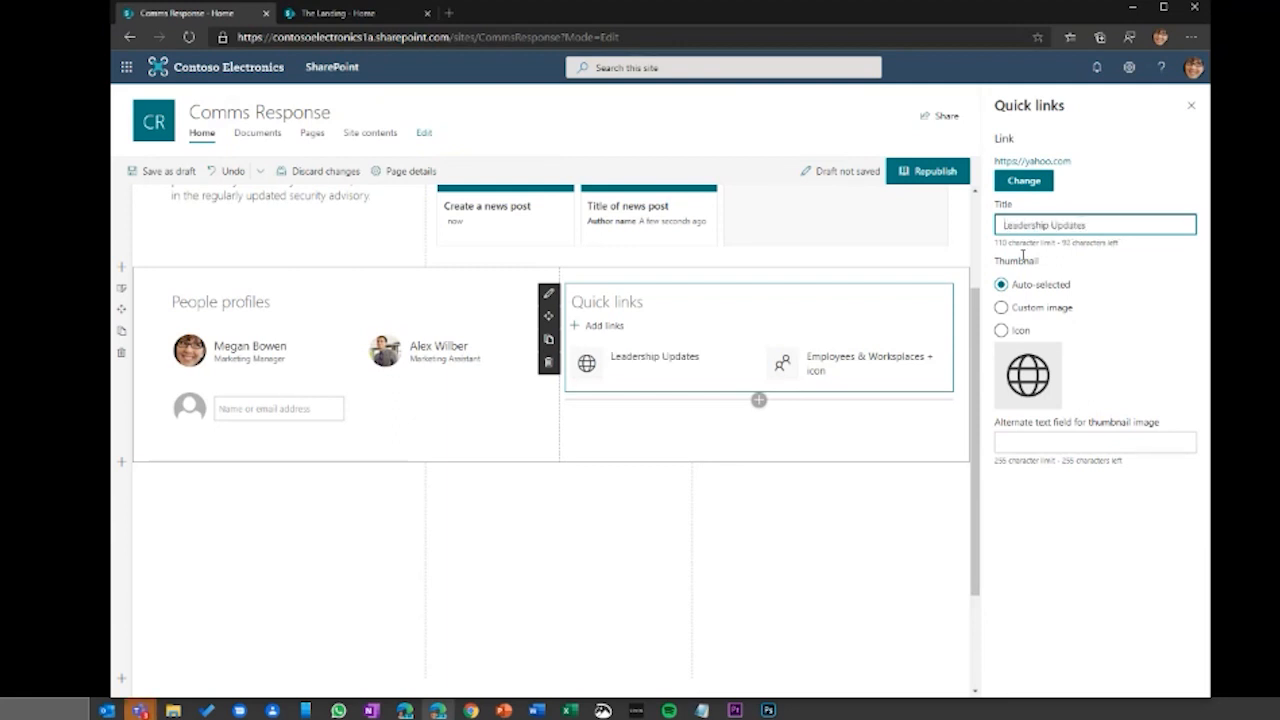
Step: Set the yahoo.com link's thumbnail type to Icon and use the "userwarning" icon
{"action": "left_click", "coordinate": [1001, 330]}
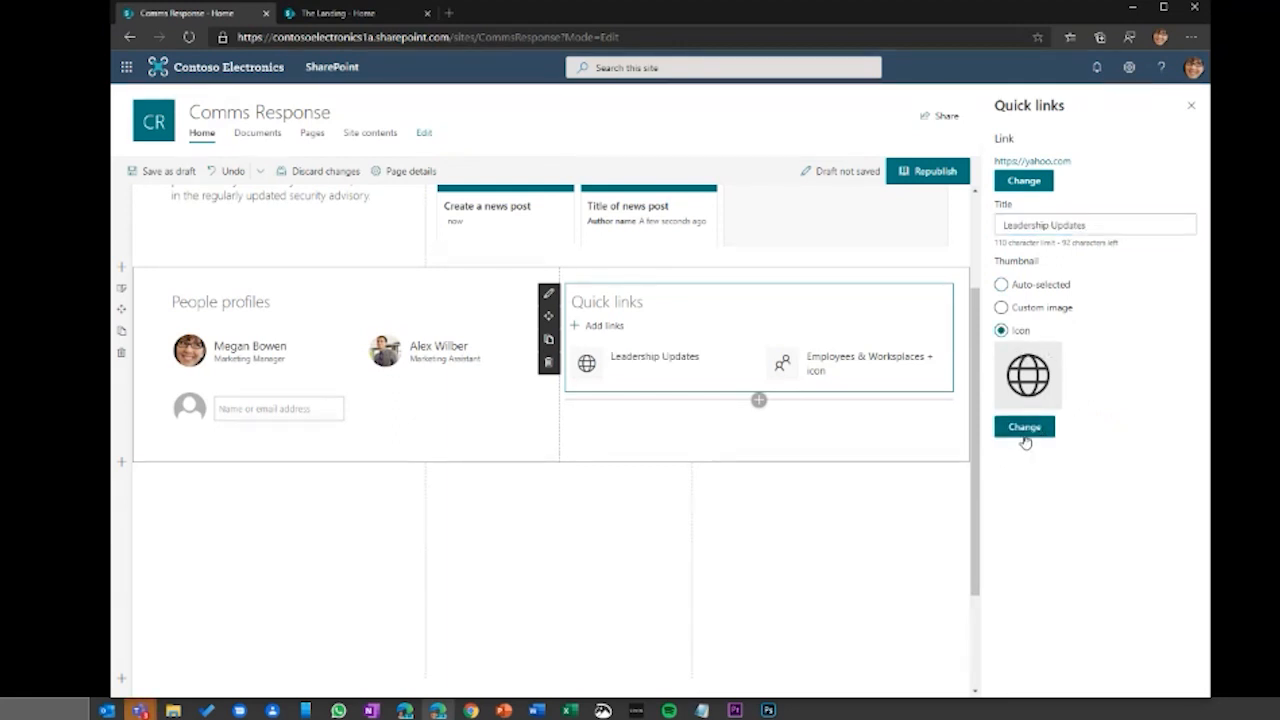
{"action": "left_click", "coordinate": [1027, 430]}
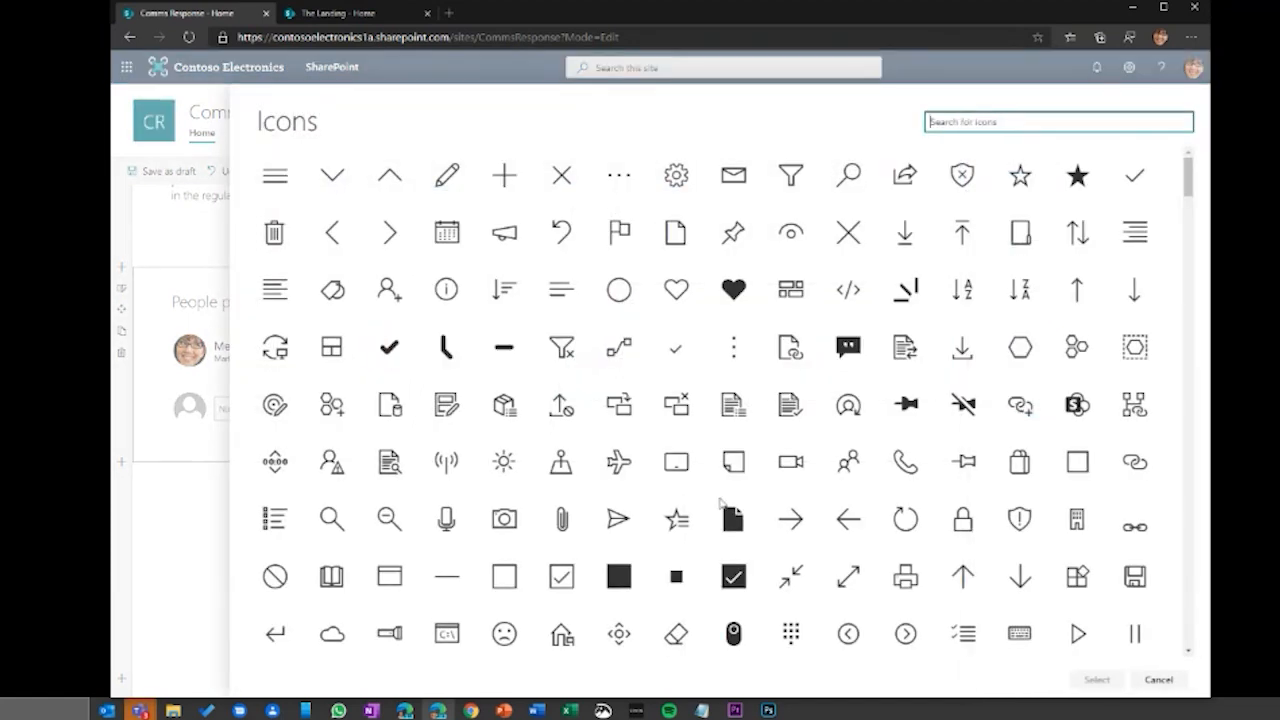
{"action": "left_click", "coordinate": [331, 462]}
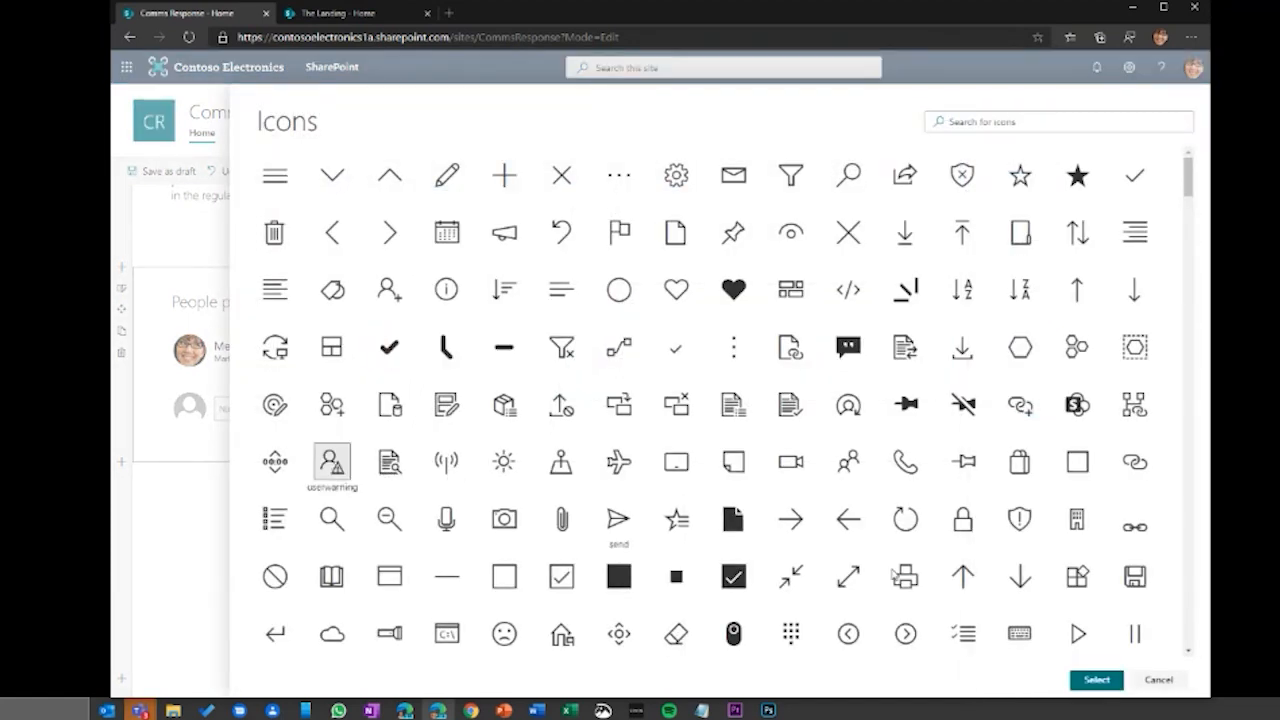
{"action": "left_click", "coordinate": [1094, 680]}
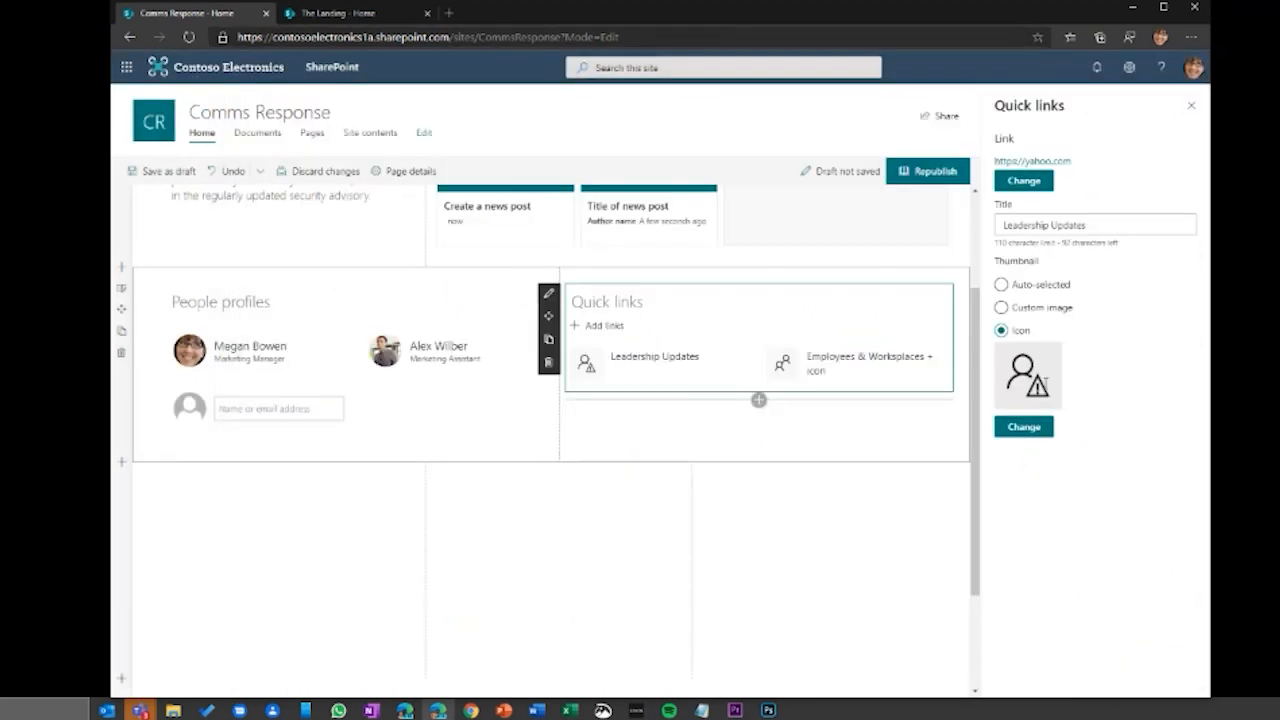
Step: Shorten the bing.com link's title to "Employees & Worksplaces" and close the link settings
{"action": "left_click", "coordinate": [778, 367]}
{"action": "left_click", "coordinate": [1146, 224]}
{"action": "key", "text": "BackSpace"}
{"action": "key", "text": "BackSpace"}
{"action": "key", "text": "BackSpace"}
{"action": "key", "text": "BackSpace"}
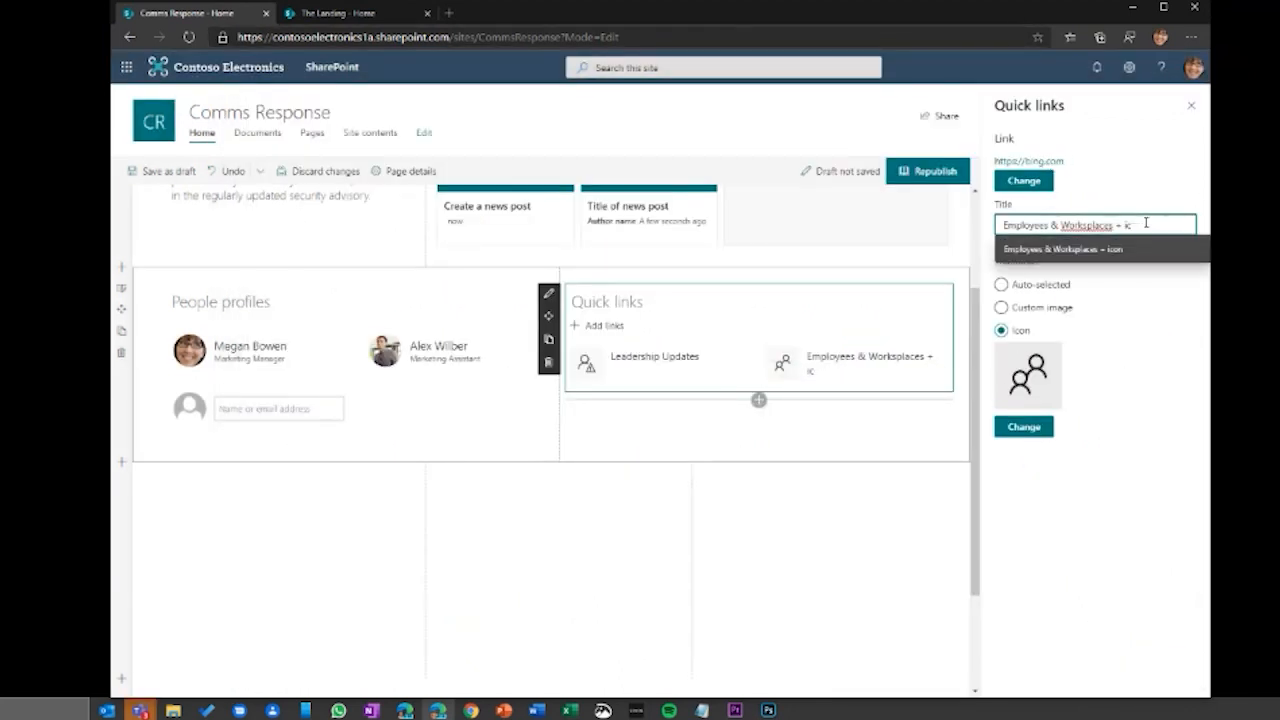
{"action": "key", "text": "BackSpace"}
{"action": "key", "text": "BackSpace"}
{"action": "key", "text": "BackSpace"}
{"action": "left_click", "coordinate": [1189, 111]}
Step: Add a Stream web part below the Quick links web part in the second column
{"action": "left_click", "coordinate": [878, 405]}
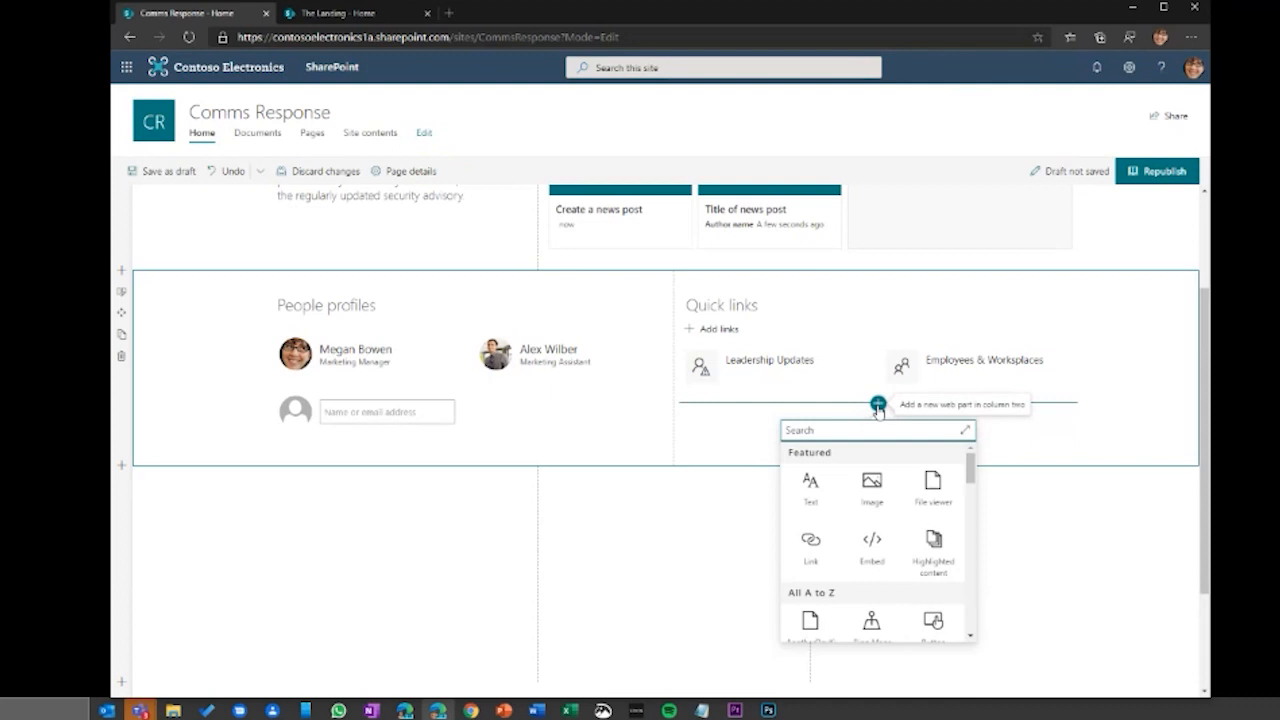
{"action": "type", "text": "stream"}
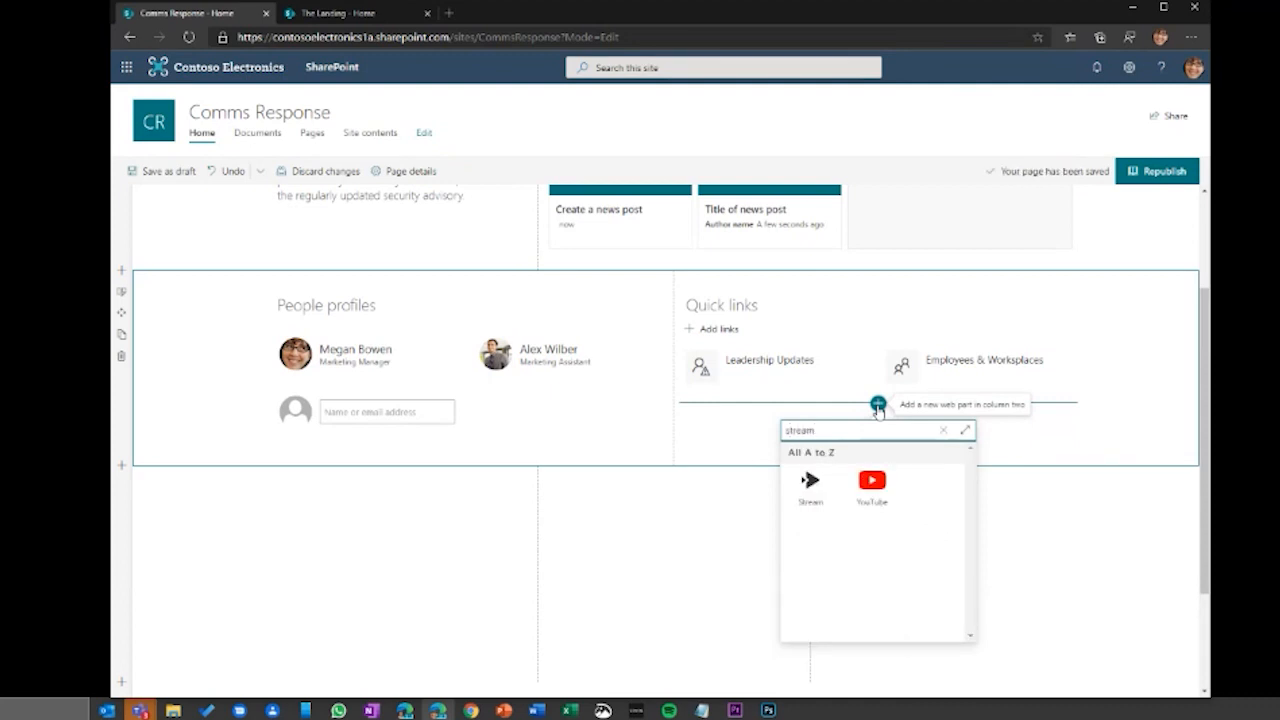
{"action": "left_click", "coordinate": [812, 488]}
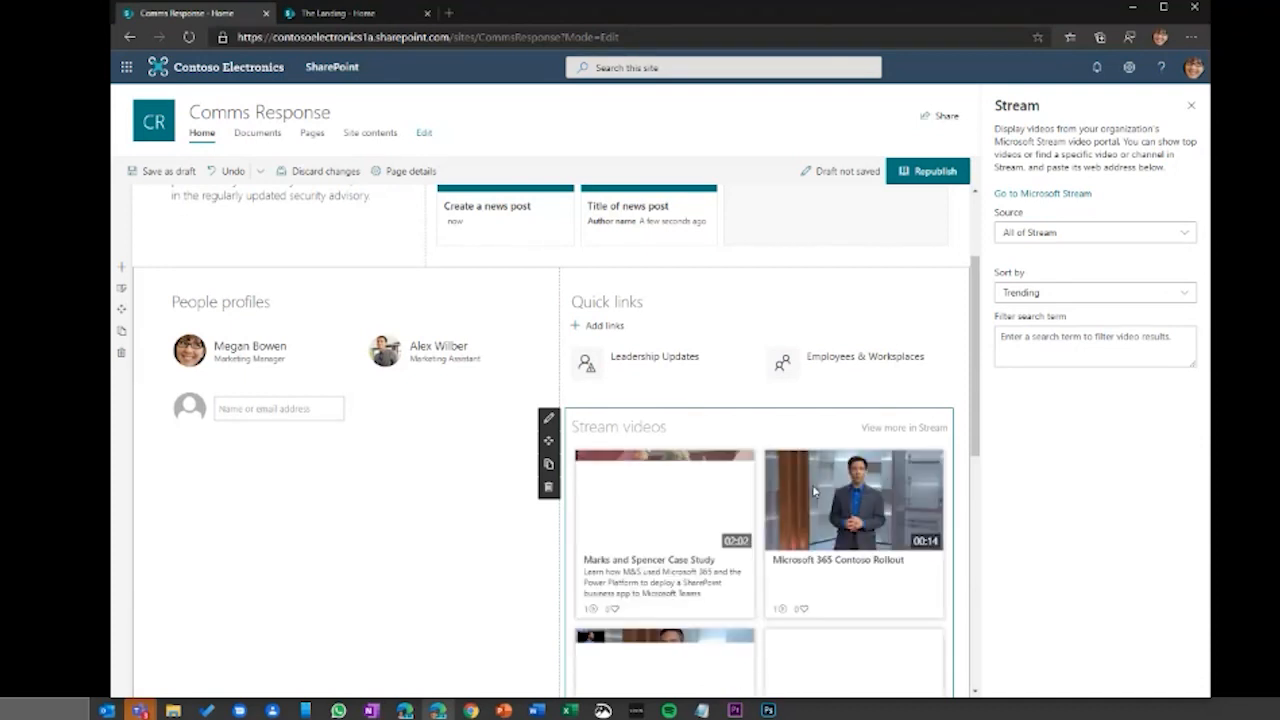
{"action": "left_click", "coordinate": [1035, 234]}
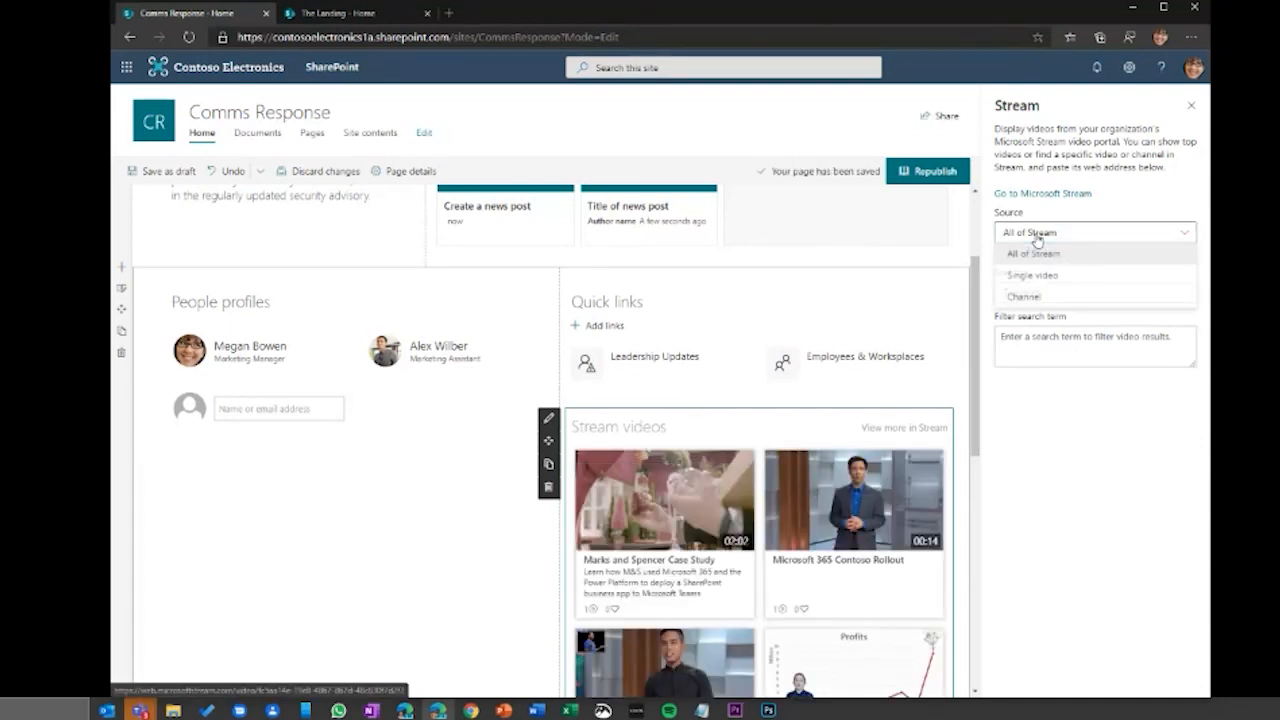
{"action": "left_click", "coordinate": [1032, 276]}
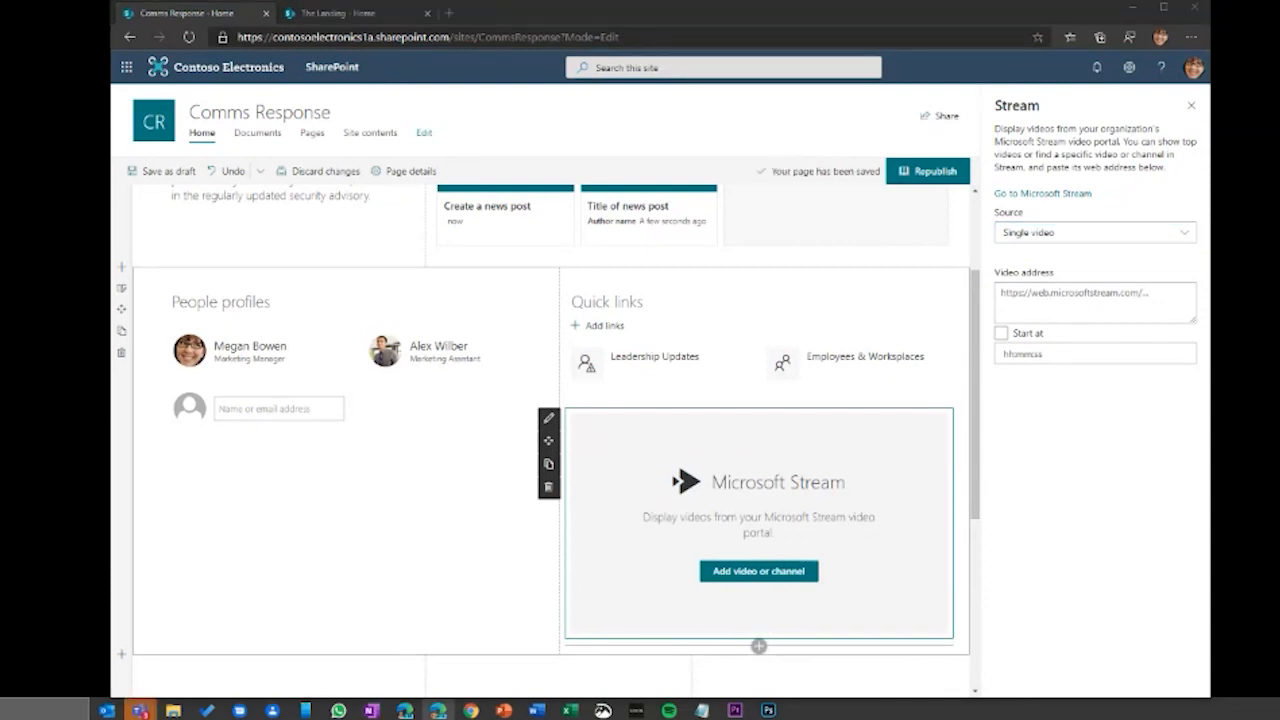
{"action": "left_click", "coordinate": [1018, 299]}
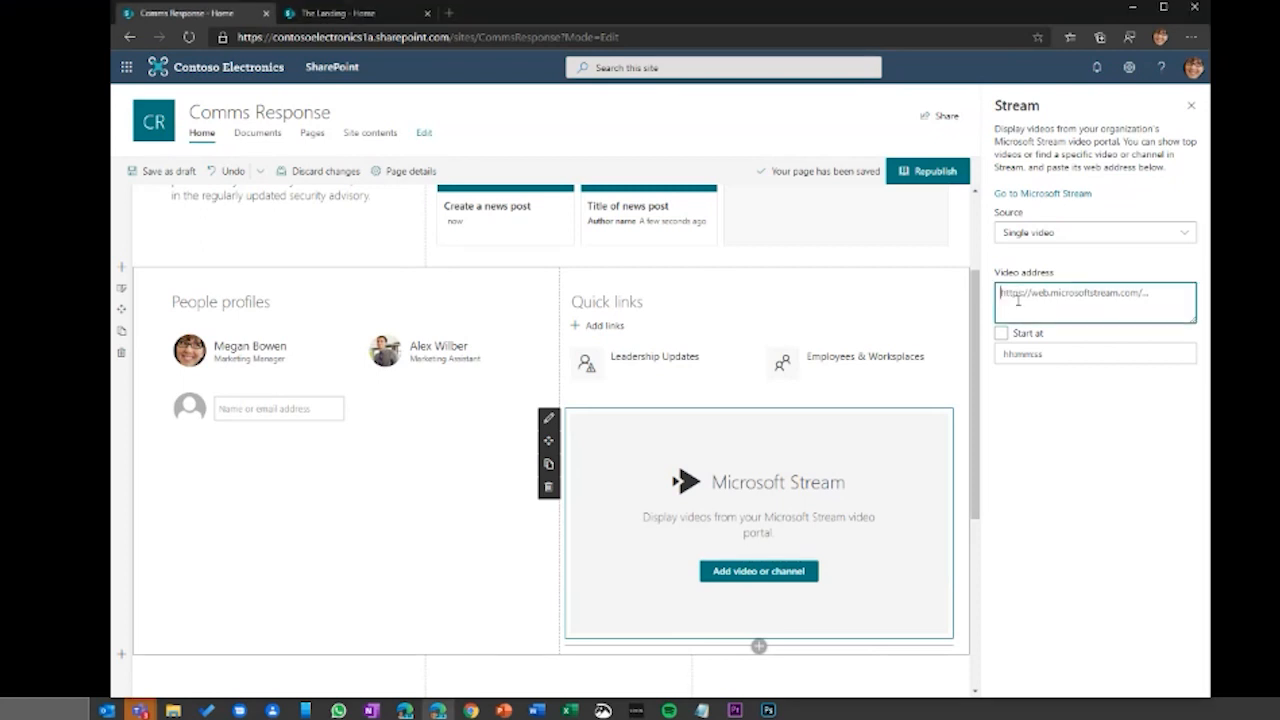
{"action": "type", "text": "https://web.microsoftstream.com/video/36c8de91-263f-4382-94a2-414faff21cbc"}
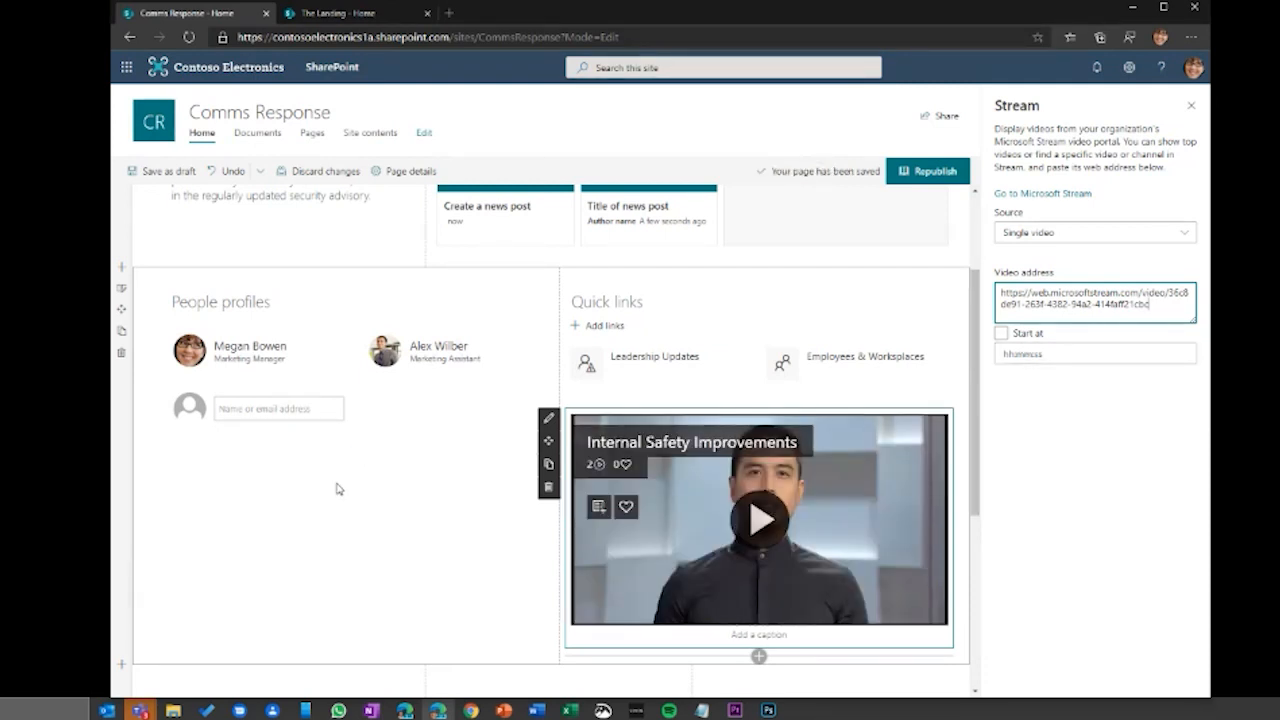
{"action": "left_click", "coordinate": [1191, 107]}
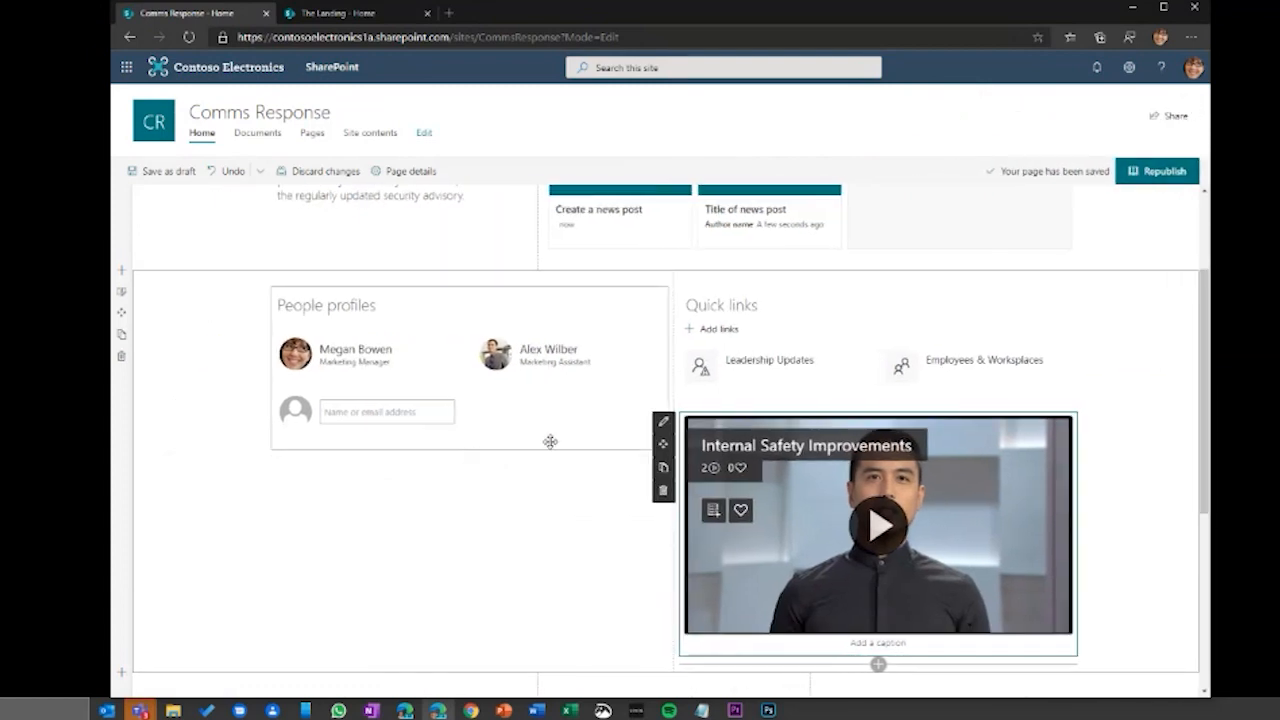
Step: Add the Yammer Conversations web part to the first column of the empty three-column section
{"action": "scroll", "coordinate": [523, 480], "scroll_direction": "up", "scroll_amount": 2}
{"action": "scroll", "coordinate": [526, 477], "scroll_direction": "down", "scroll_amount": 4}
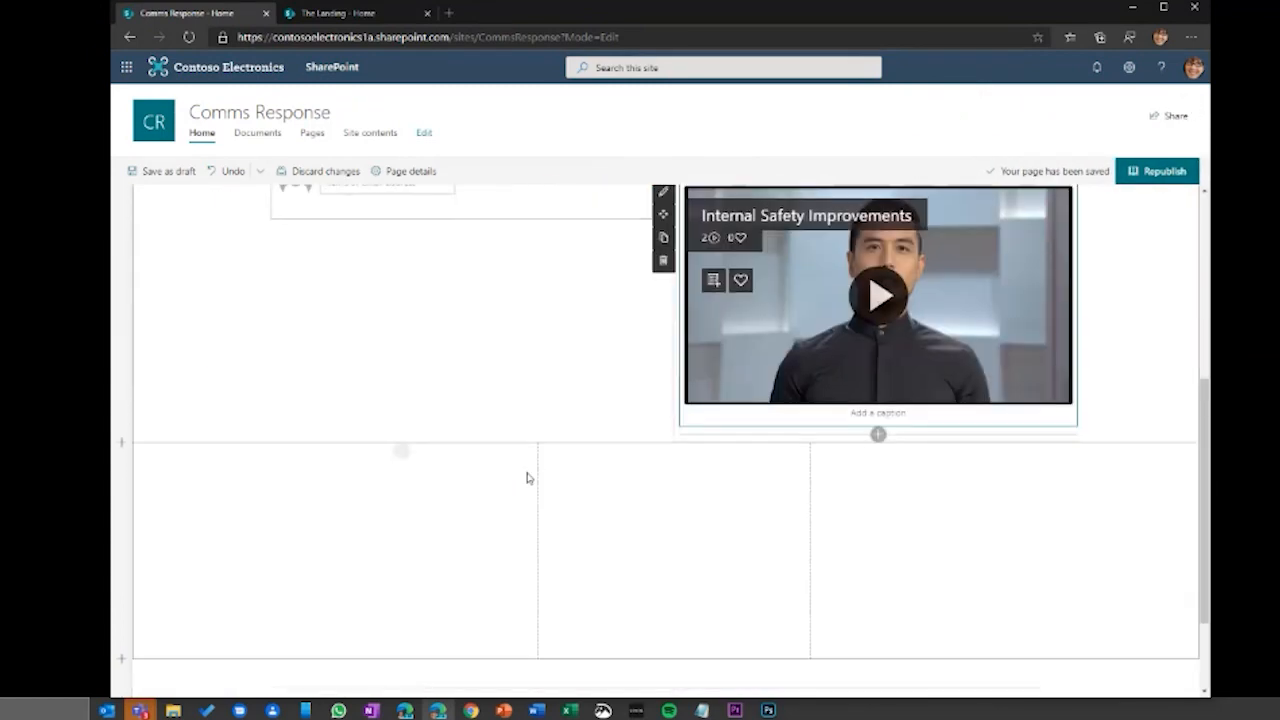
{"action": "scroll", "coordinate": [528, 478], "scroll_direction": "down", "scroll_amount": 3}
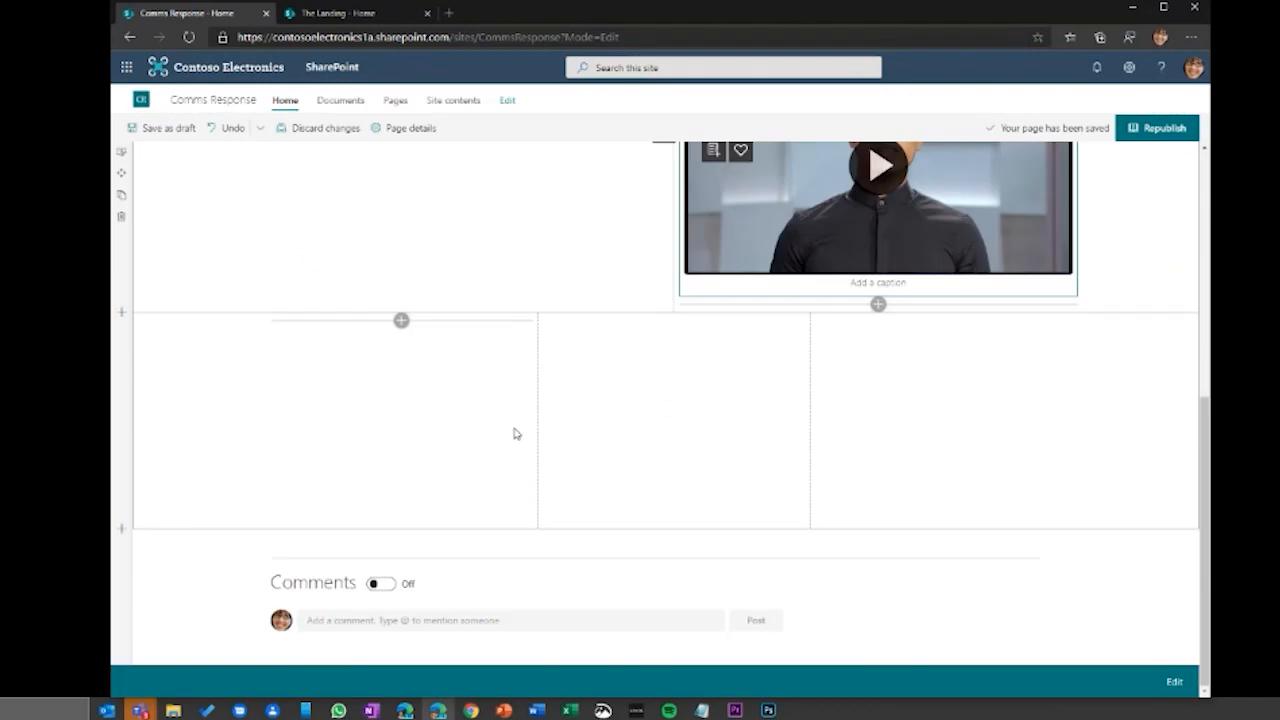
{"action": "left_click", "coordinate": [401, 320]}
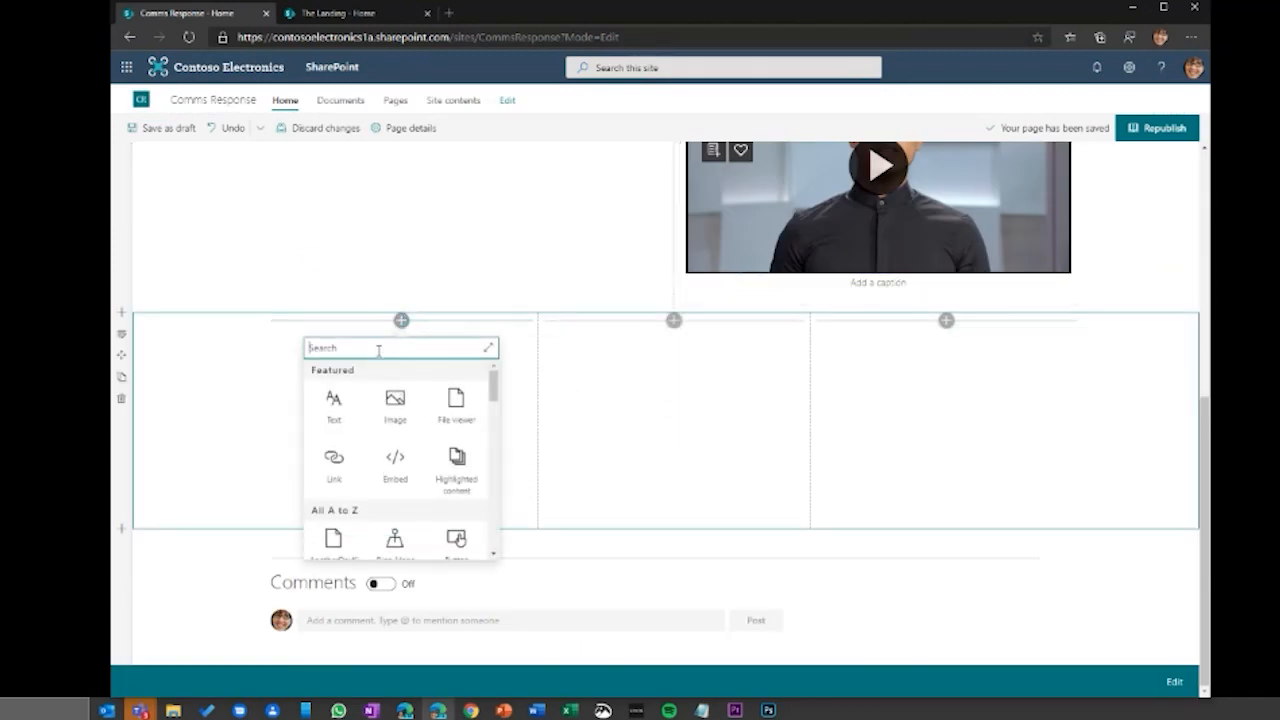
{"action": "type", "text": "yammer"}
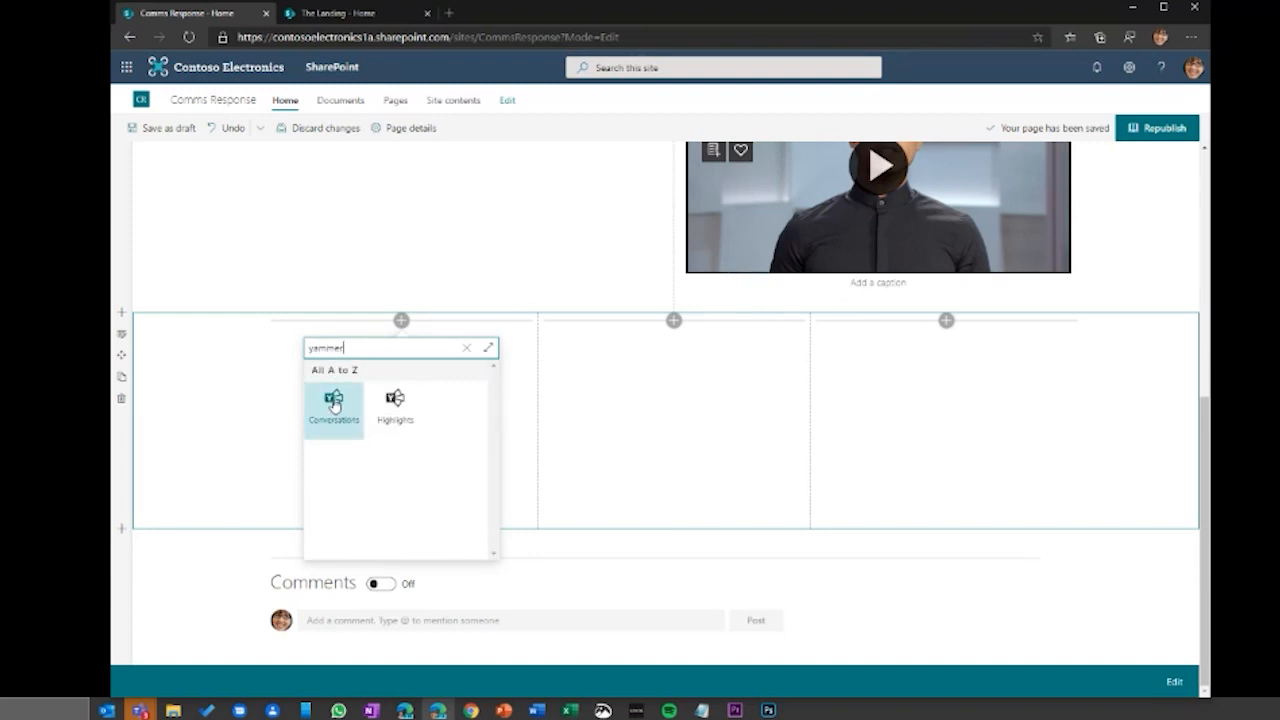
{"action": "left_click", "coordinate": [333, 404]}
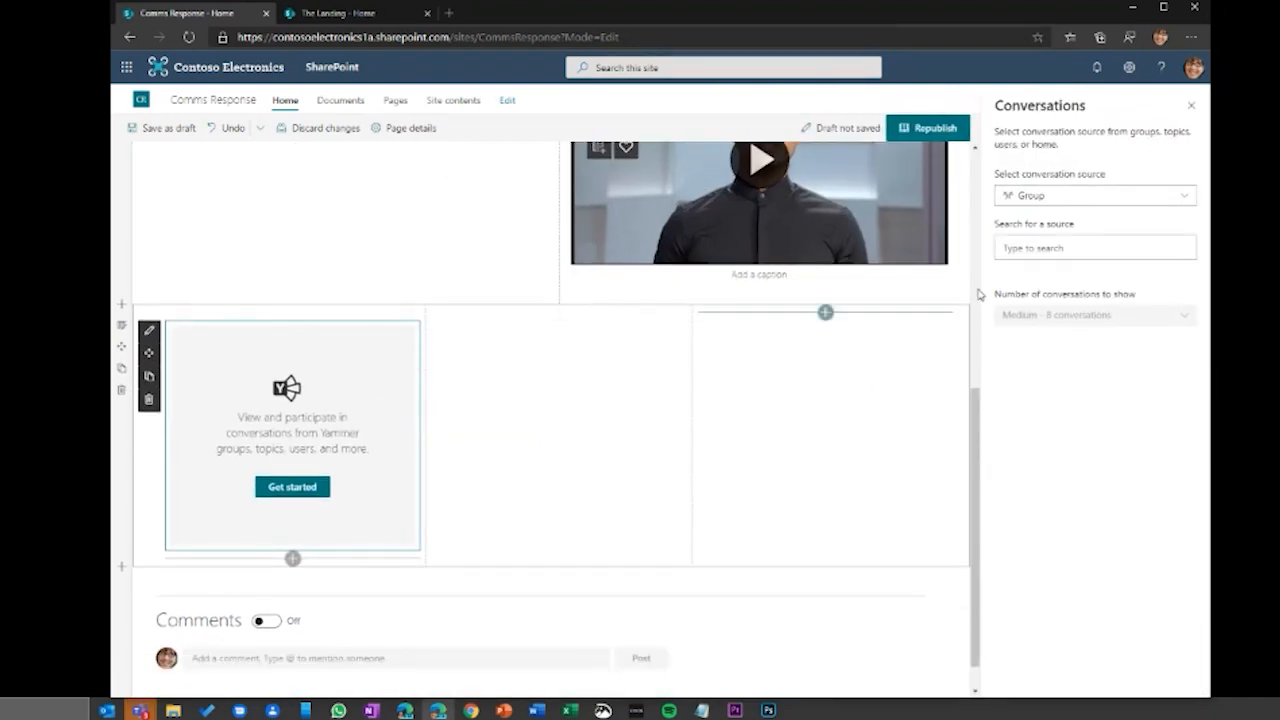
Step: Set the Conversations source to the "Crisis response" group and show "Small - 4 conversations"
{"action": "left_click", "coordinate": [1044, 196]}
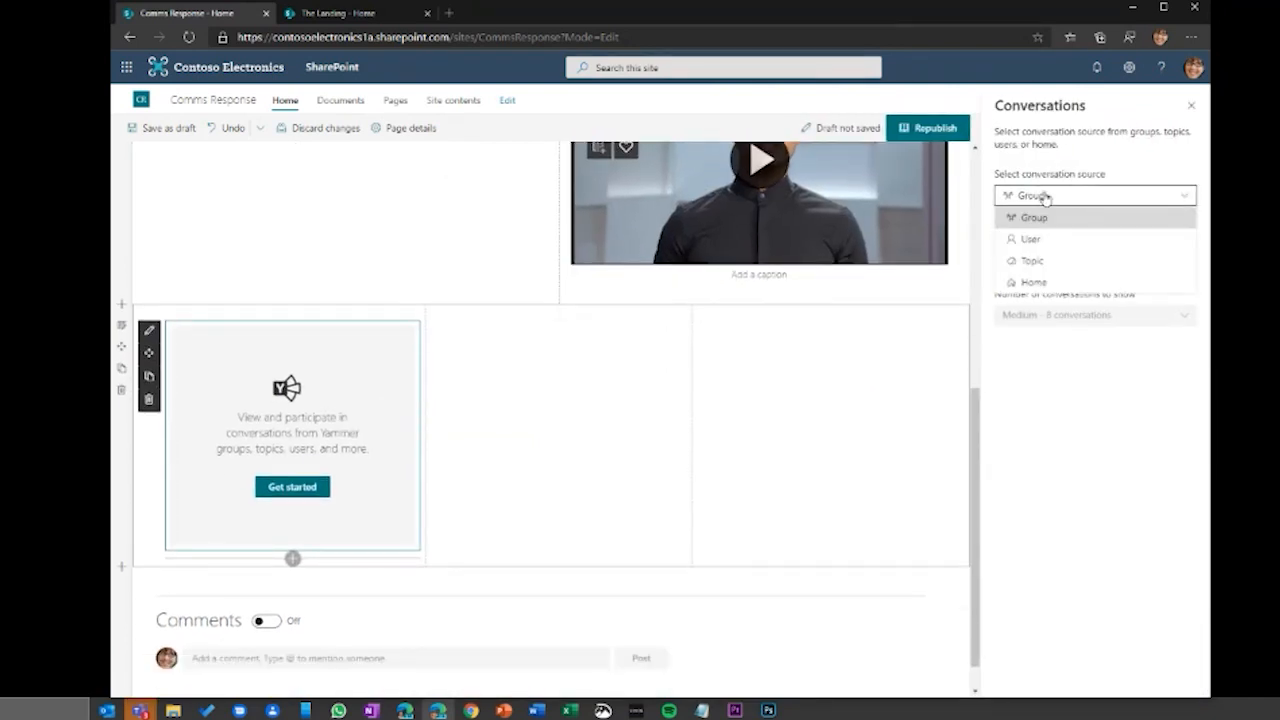
{"action": "left_click", "coordinate": [1034, 217]}
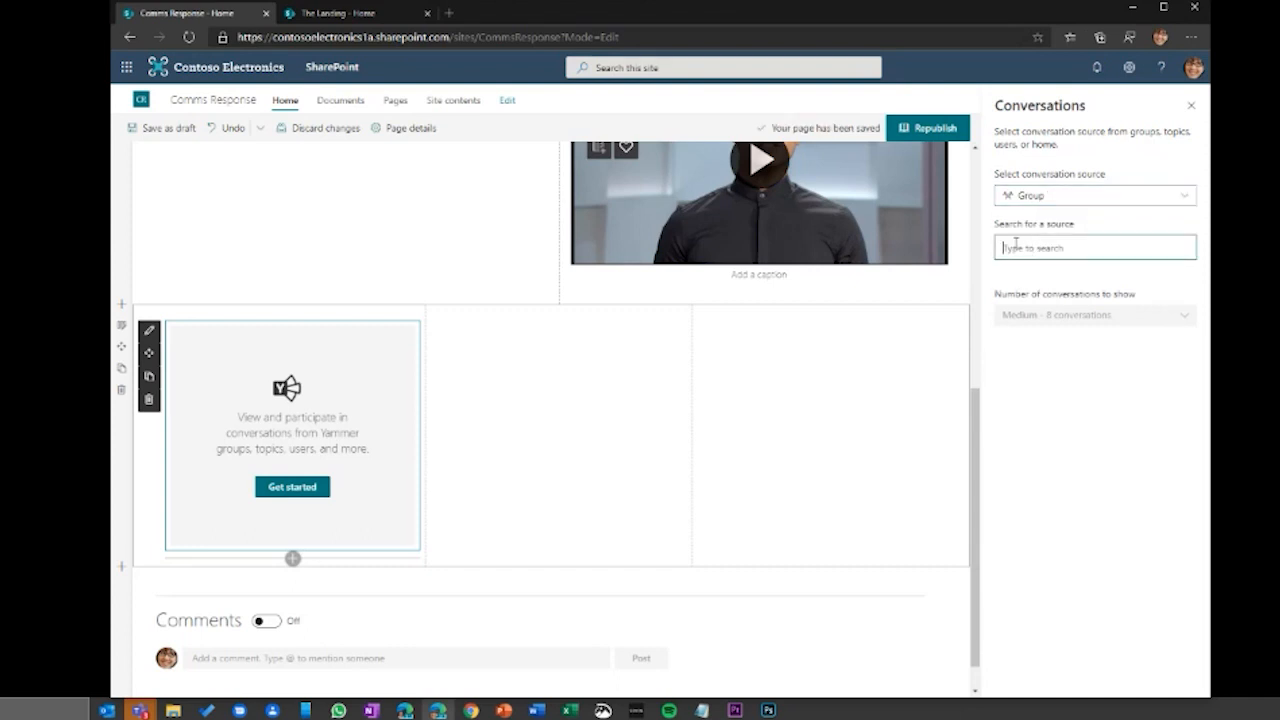
{"action": "type", "text": "crisis"}
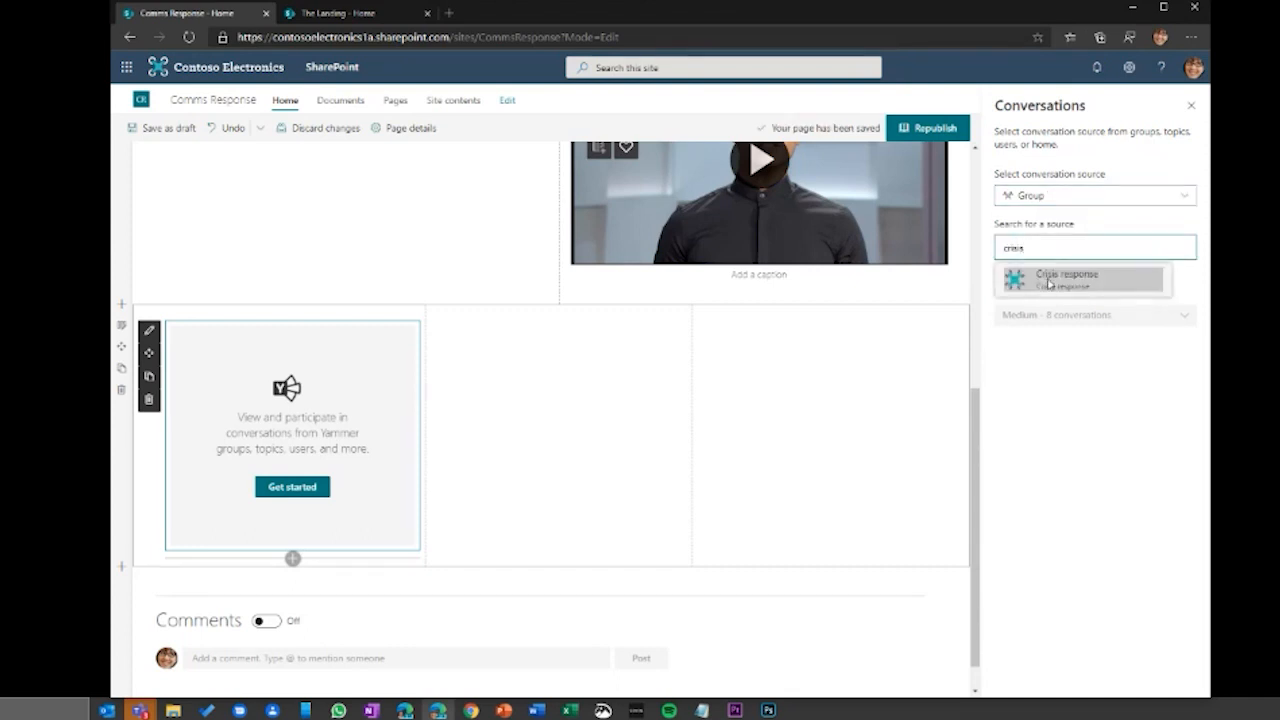
{"action": "left_click", "coordinate": [1035, 278]}
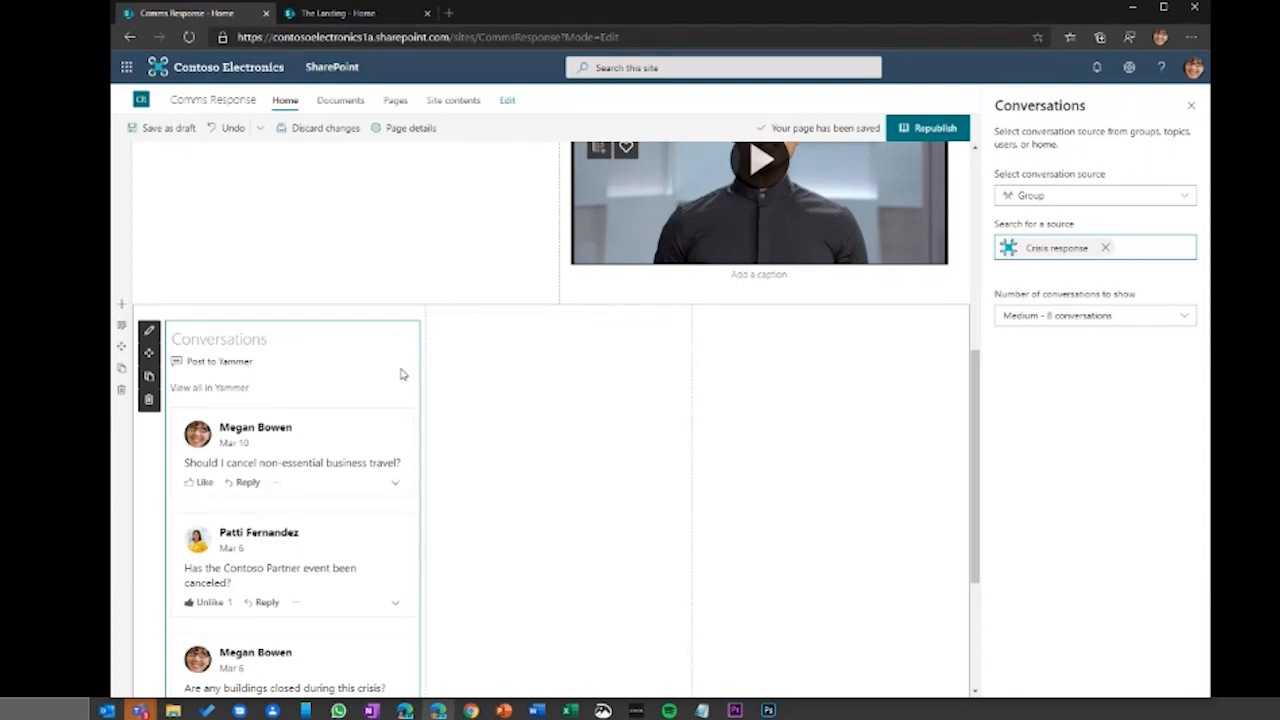
{"action": "left_click", "coordinate": [1115, 318]}
{"action": "left_click", "coordinate": [1080, 346]}
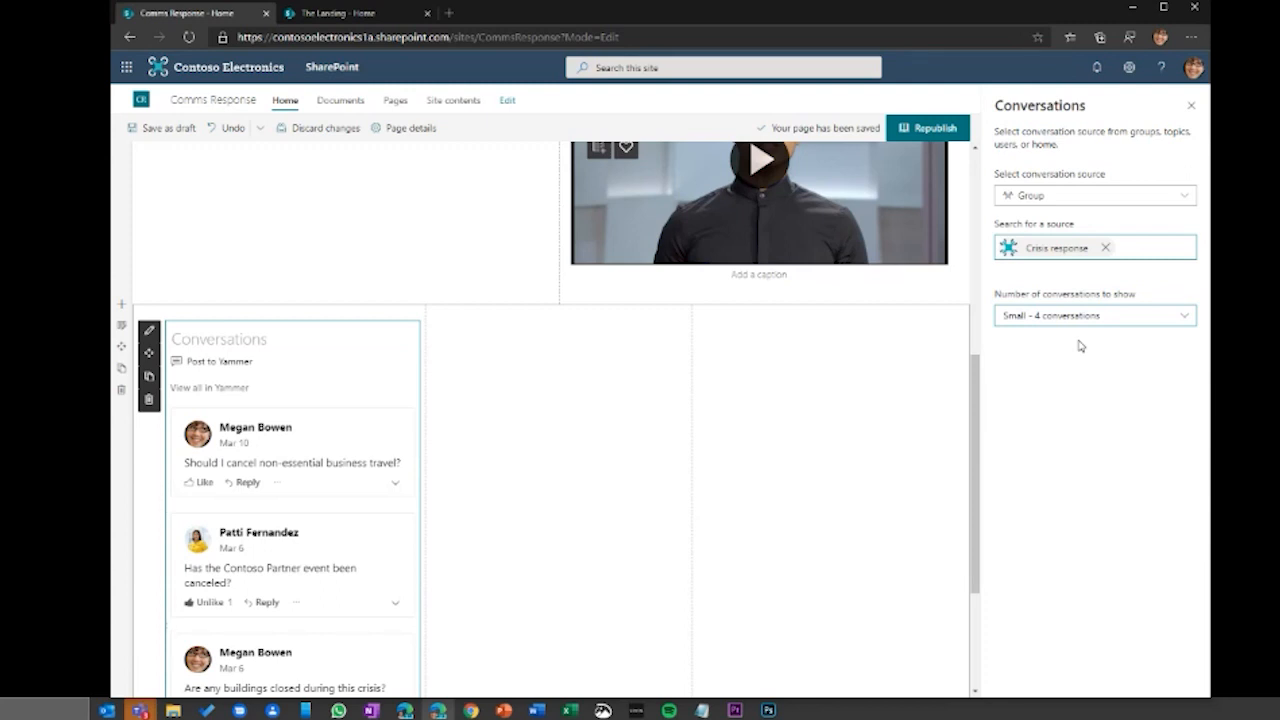
{"action": "left_click", "coordinate": [559, 313]}
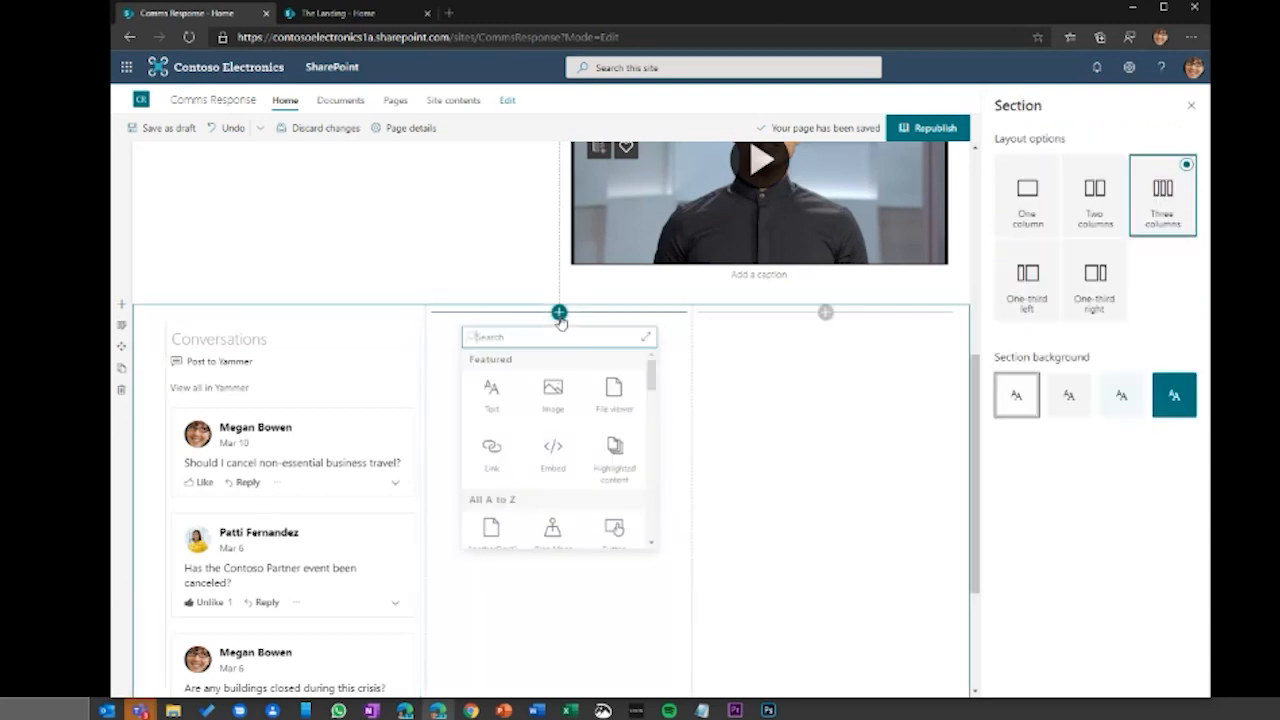
{"action": "type", "text": "twitt"}
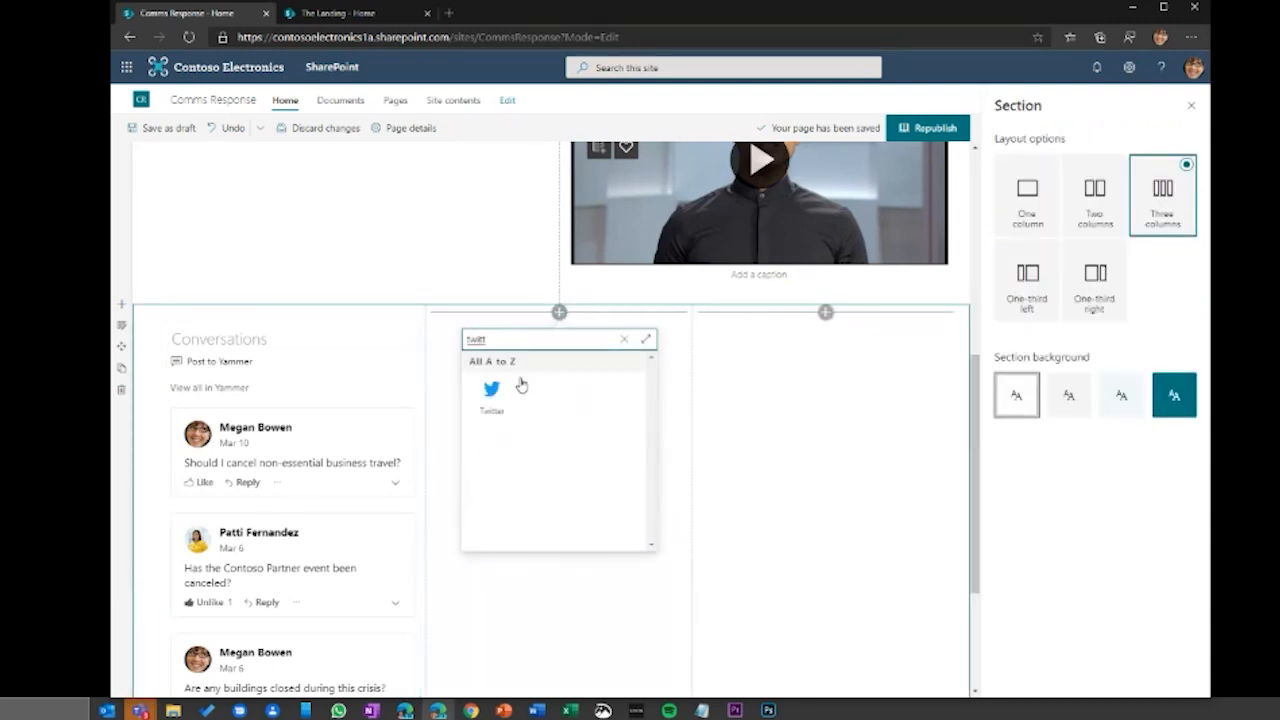
{"action": "left_click", "coordinate": [514, 384]}
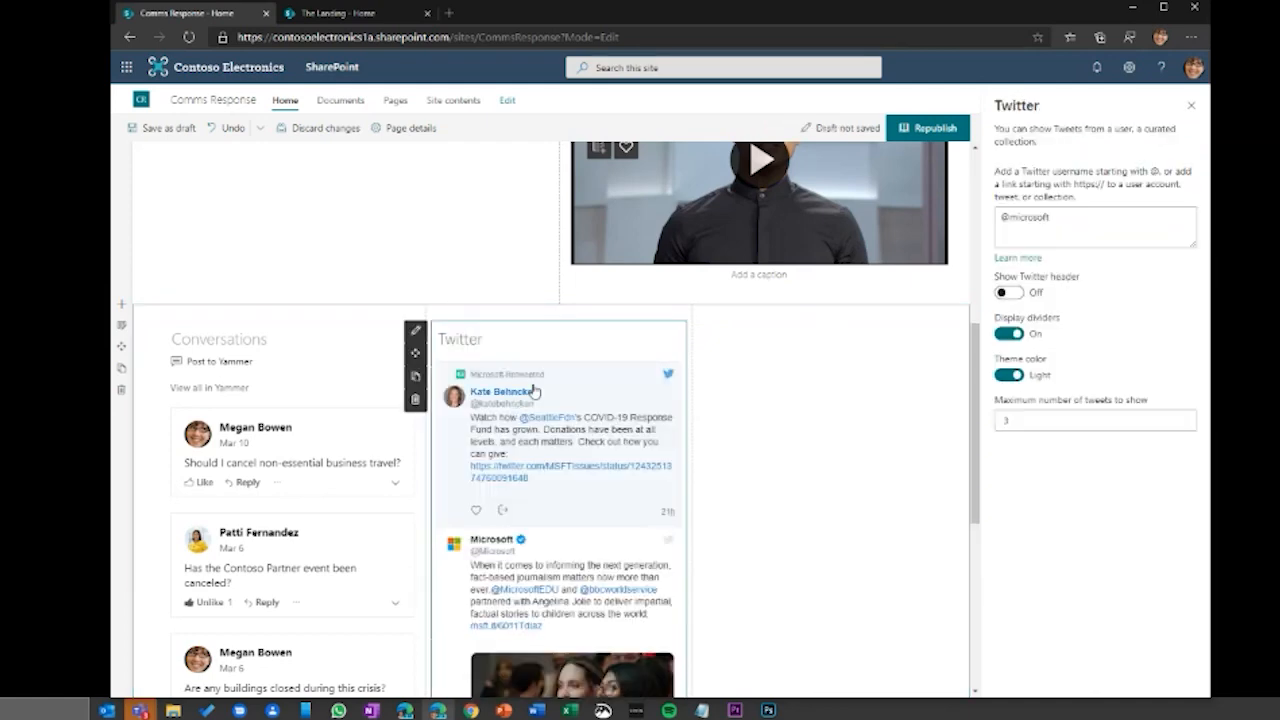
{"action": "left_click_drag", "start_coordinate": [1049, 217], "coordinate": [1012, 221]}
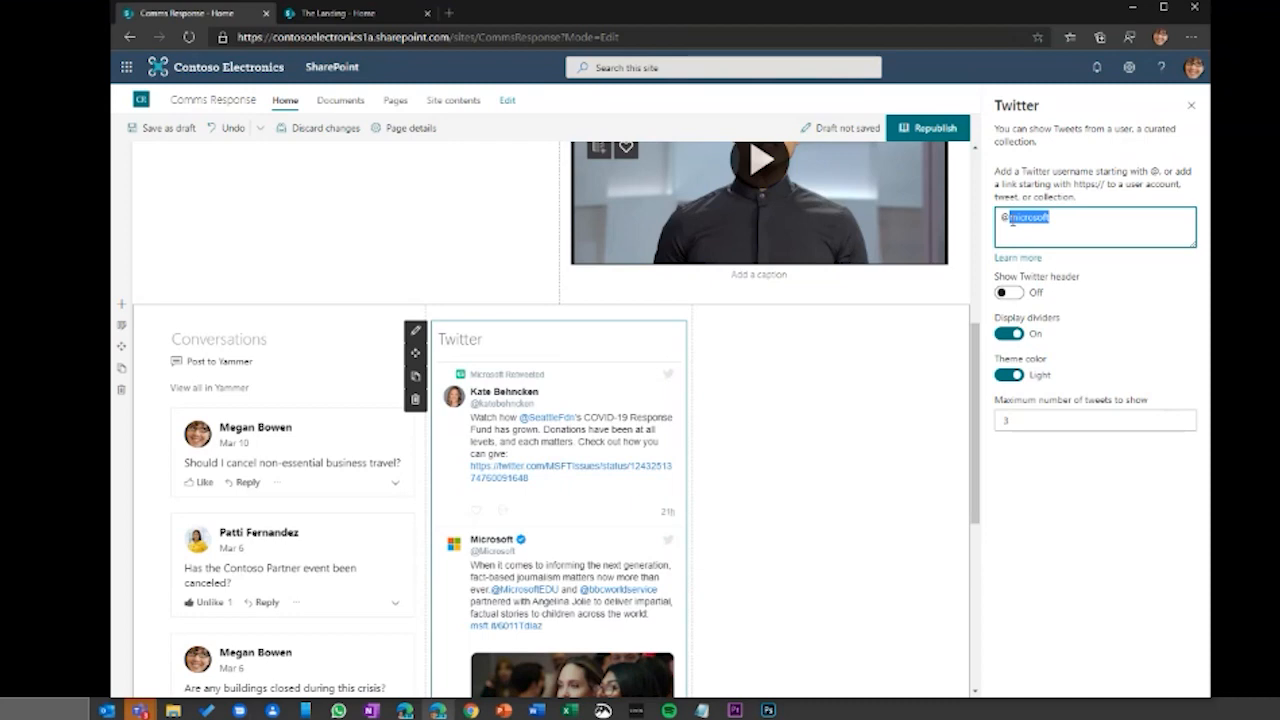
{"action": "type", "text": "CDCgov"}
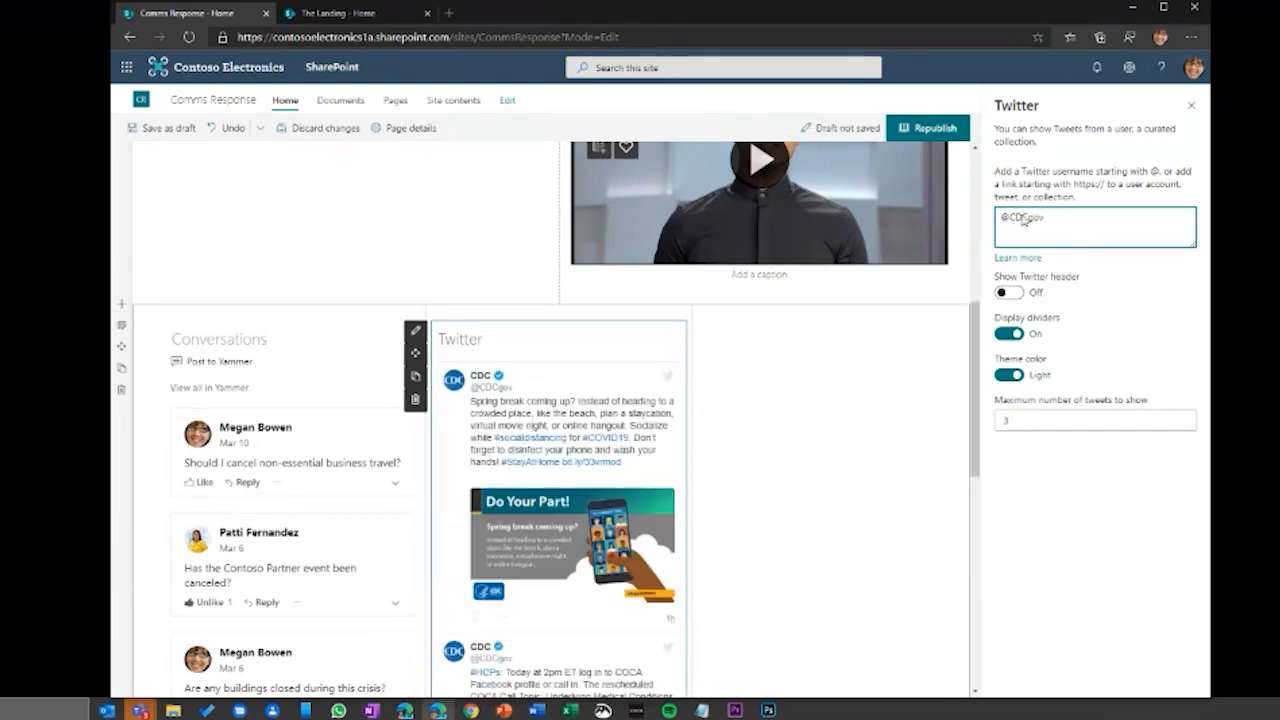
{"action": "left_click", "coordinate": [825, 312]}
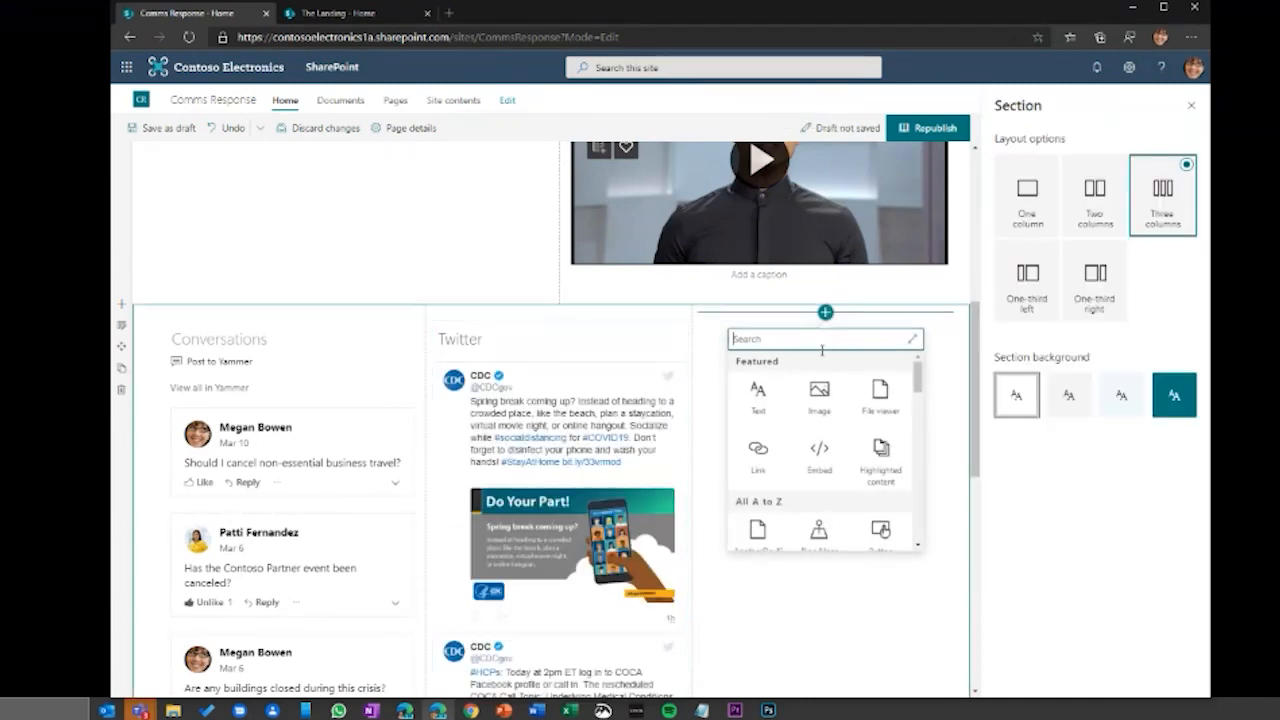
{"action": "type", "text": "twi"}
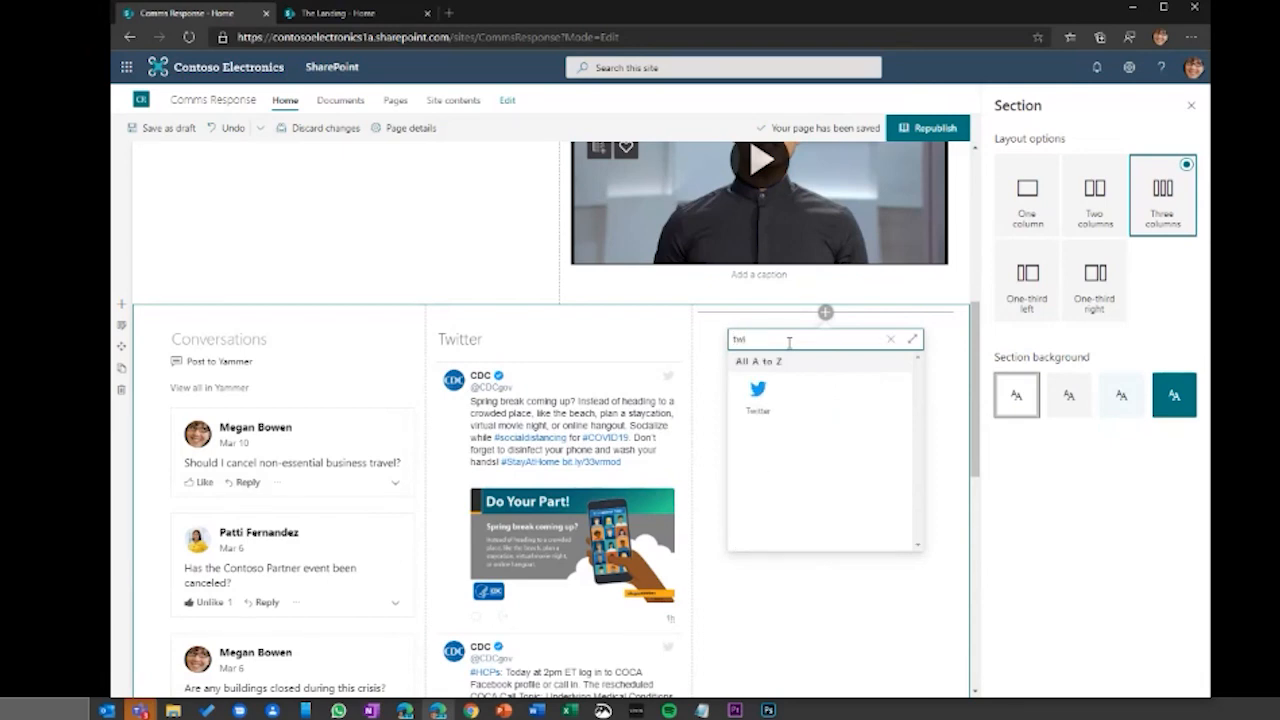
{"action": "left_click", "coordinate": [758, 392]}
{"action": "double_click", "coordinate": [1013, 219]}
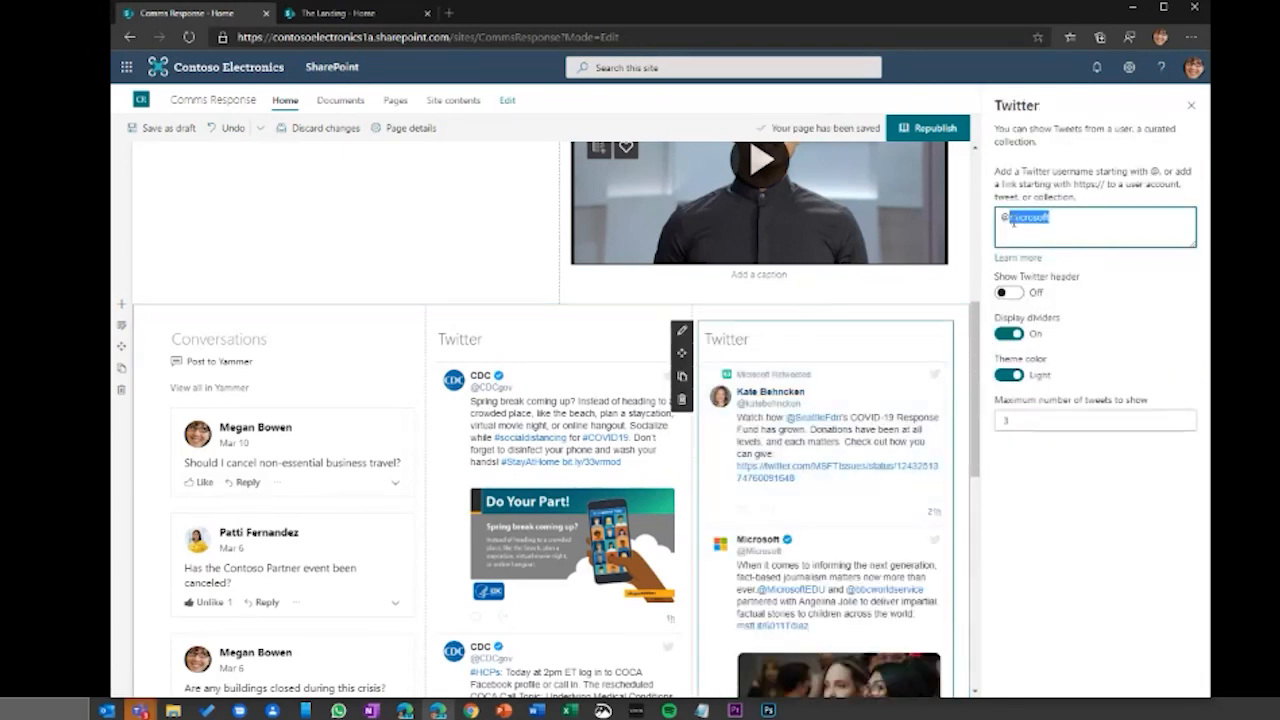
{"action": "type", "text": "WHO"}
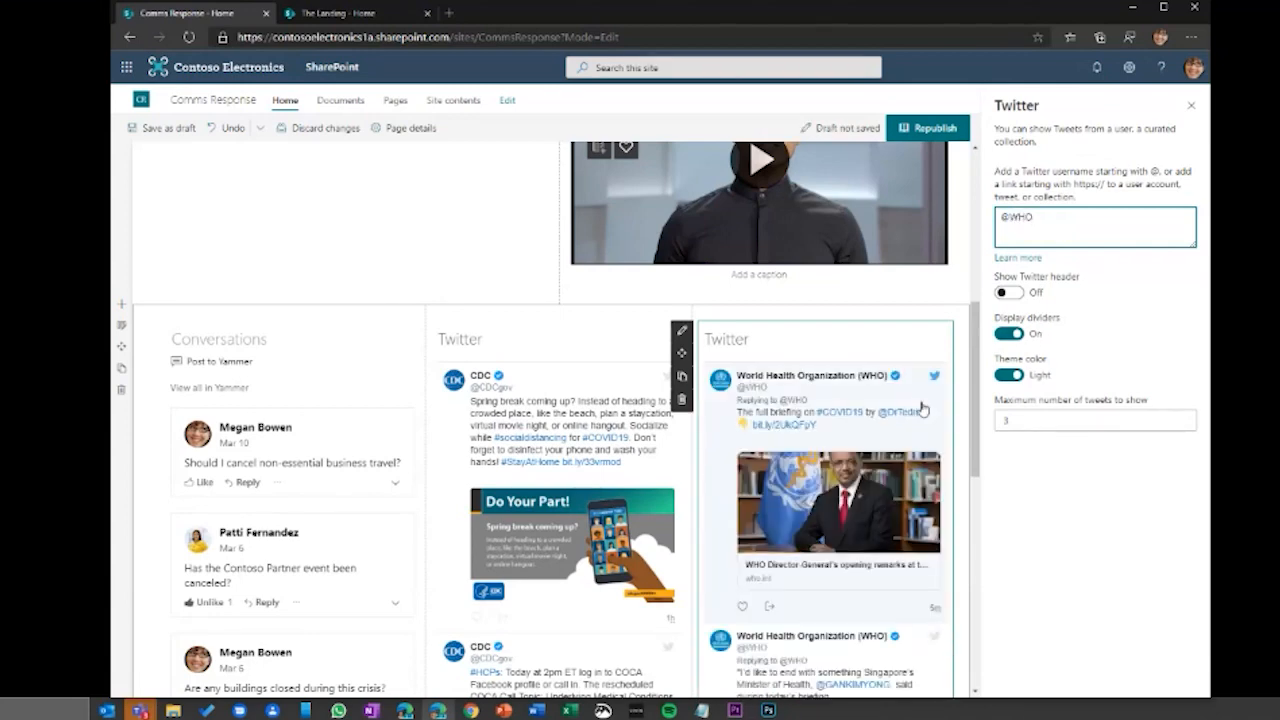
{"action": "left_click", "coordinate": [1192, 105]}
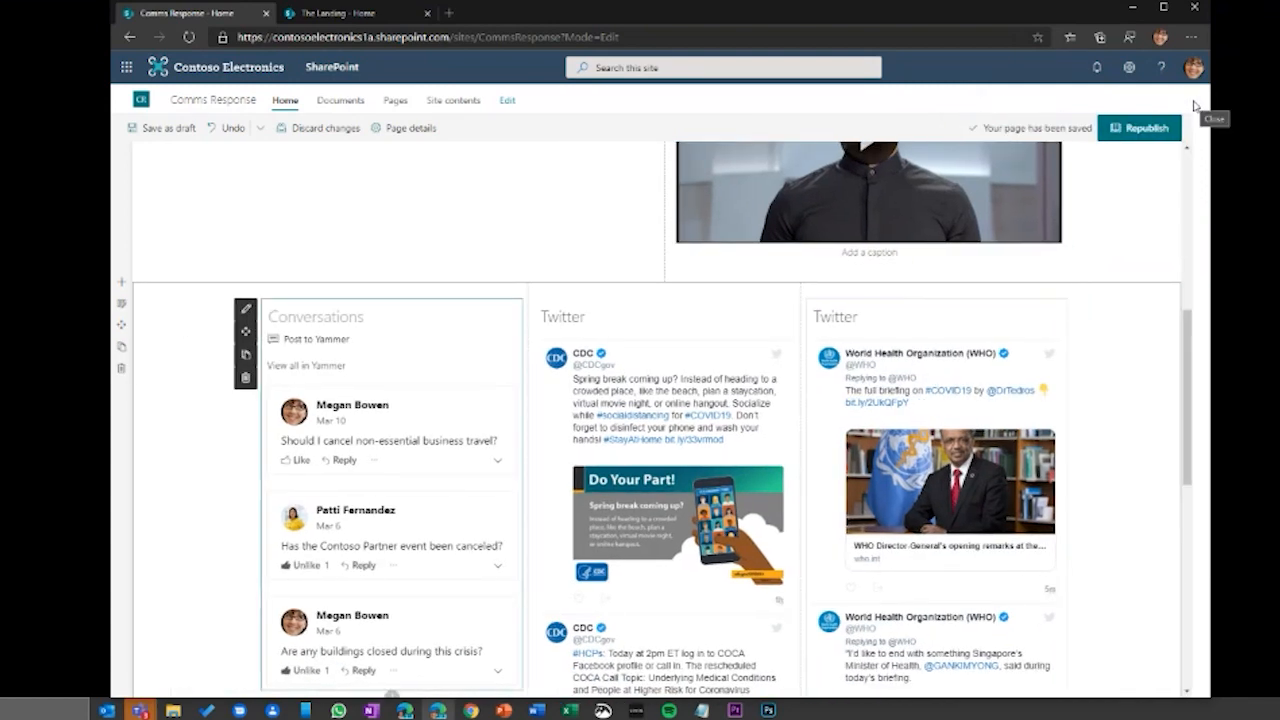
Step: Republish the Comms Response home page and review its published news, people, links, video, conversations and tweets
{"action": "left_click", "coordinate": [1162, 130]}
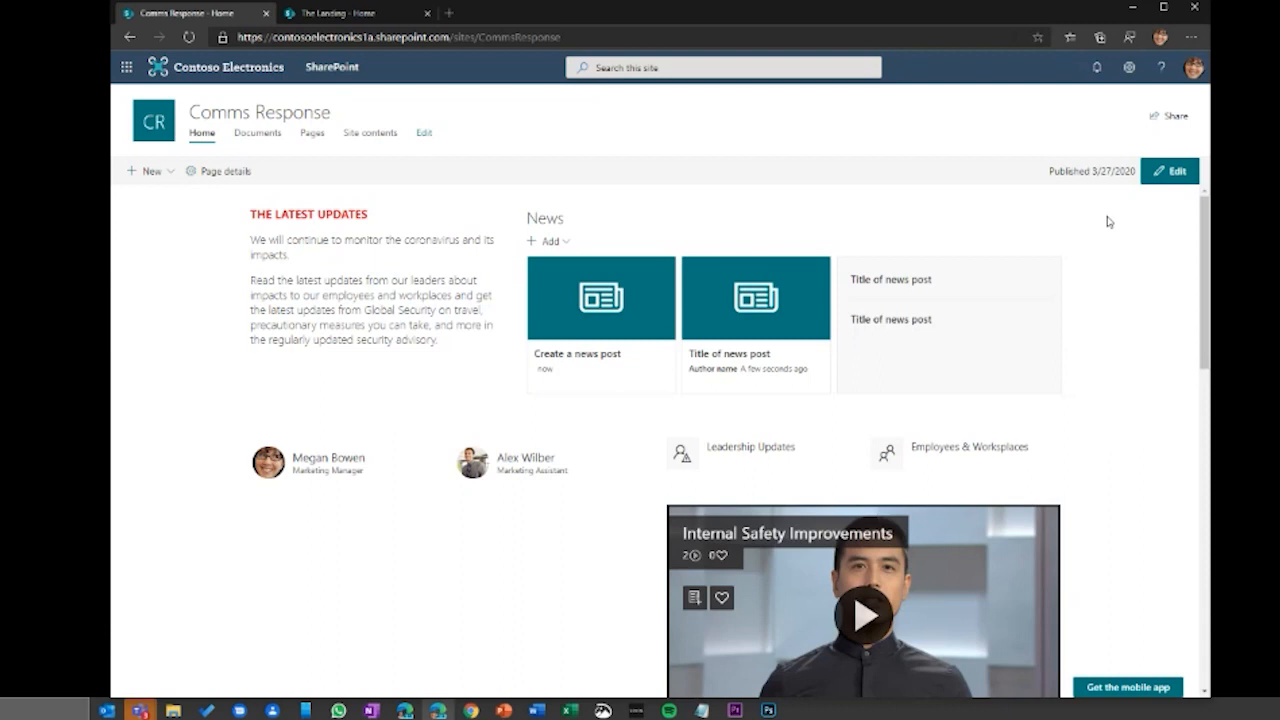
{"action": "scroll", "coordinate": [543, 514], "scroll_direction": "down", "scroll_amount": 3}
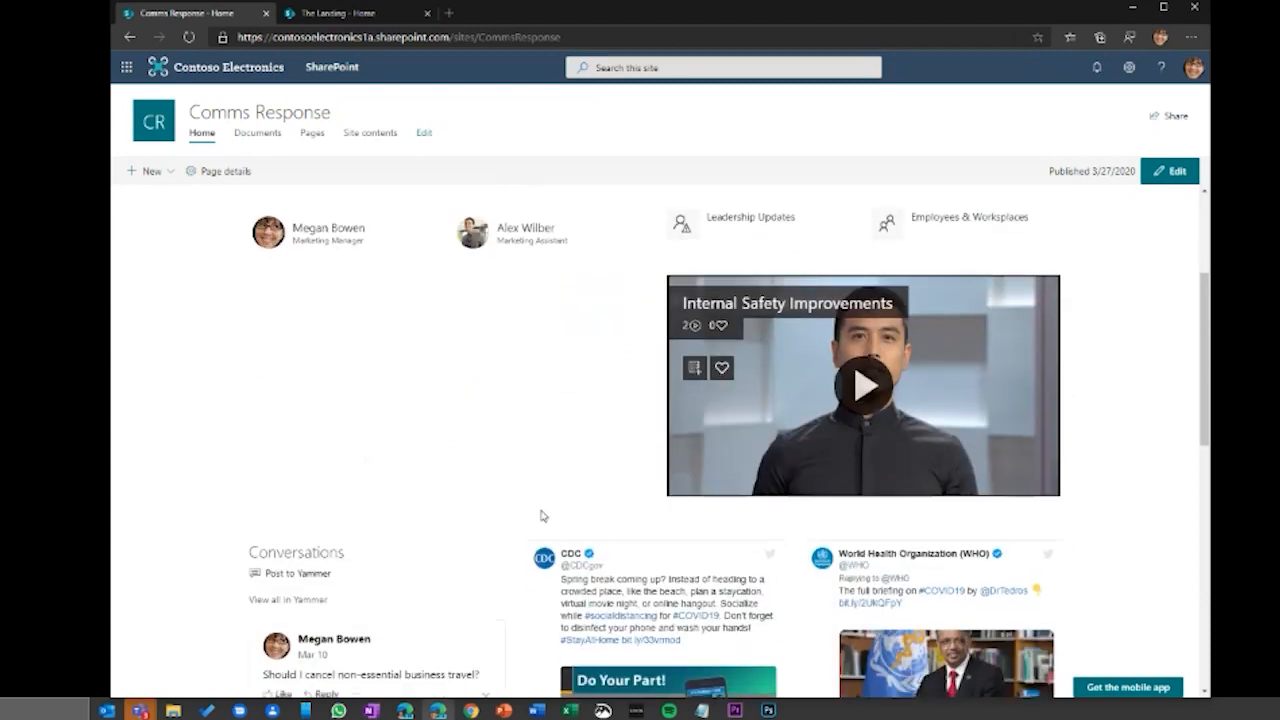
{"action": "scroll", "coordinate": [429, 194], "scroll_direction": "down", "scroll_amount": 1}
{"action": "scroll", "coordinate": [437, 286], "scroll_direction": "up", "scroll_amount": 2}
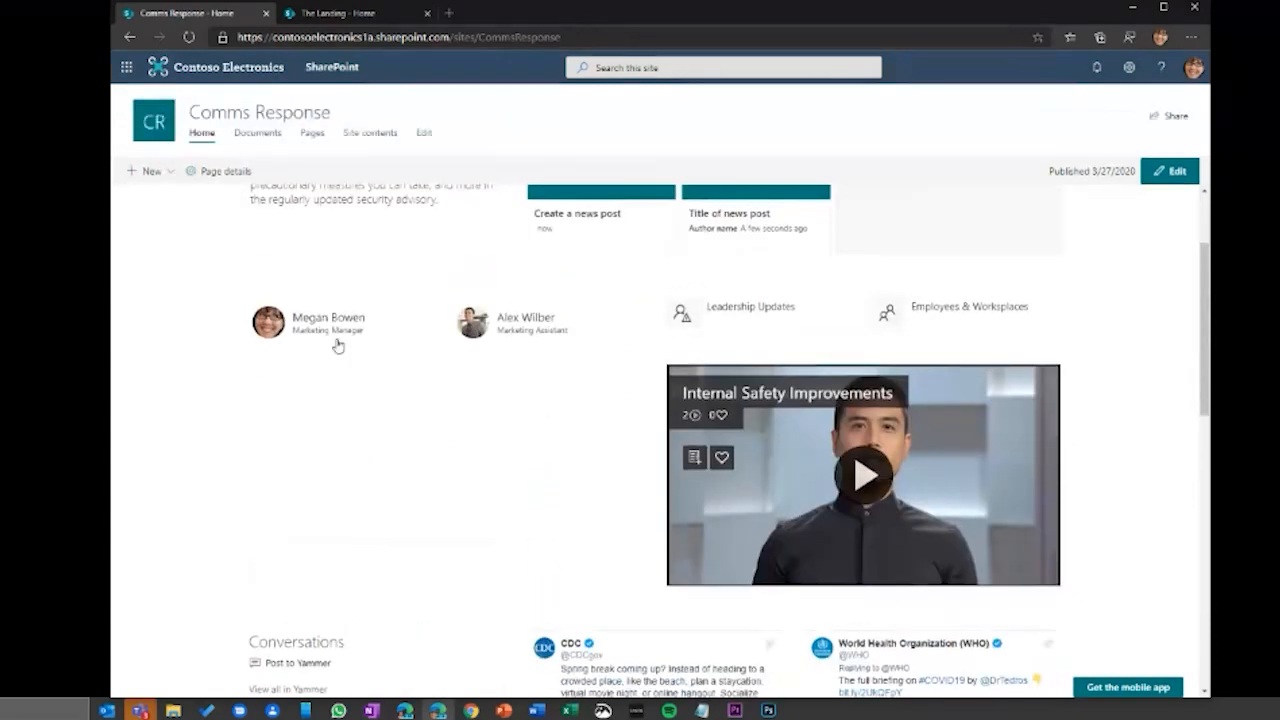
{"action": "scroll", "coordinate": [543, 463], "scroll_direction": "down", "scroll_amount": 2}
{"action": "scroll", "coordinate": [543, 463], "scroll_direction": "up", "scroll_amount": 3}
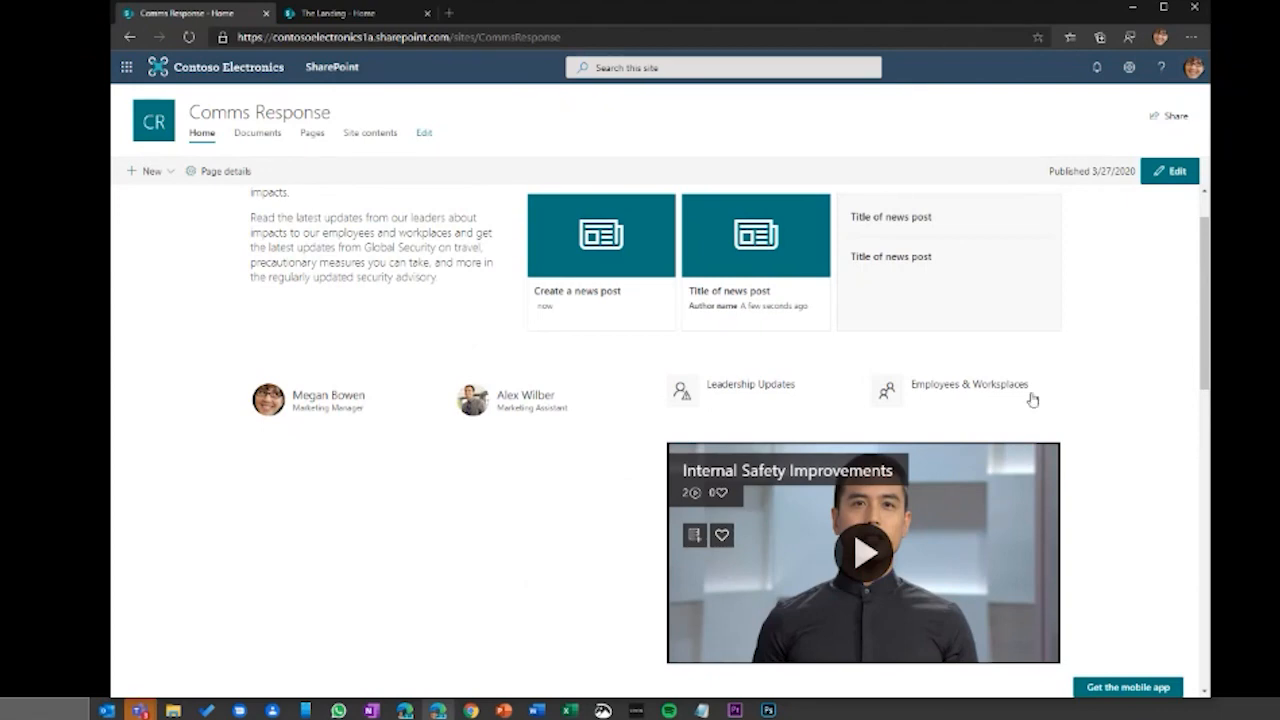
{"action": "scroll", "coordinate": [1142, 438], "scroll_direction": "down", "scroll_amount": 6}
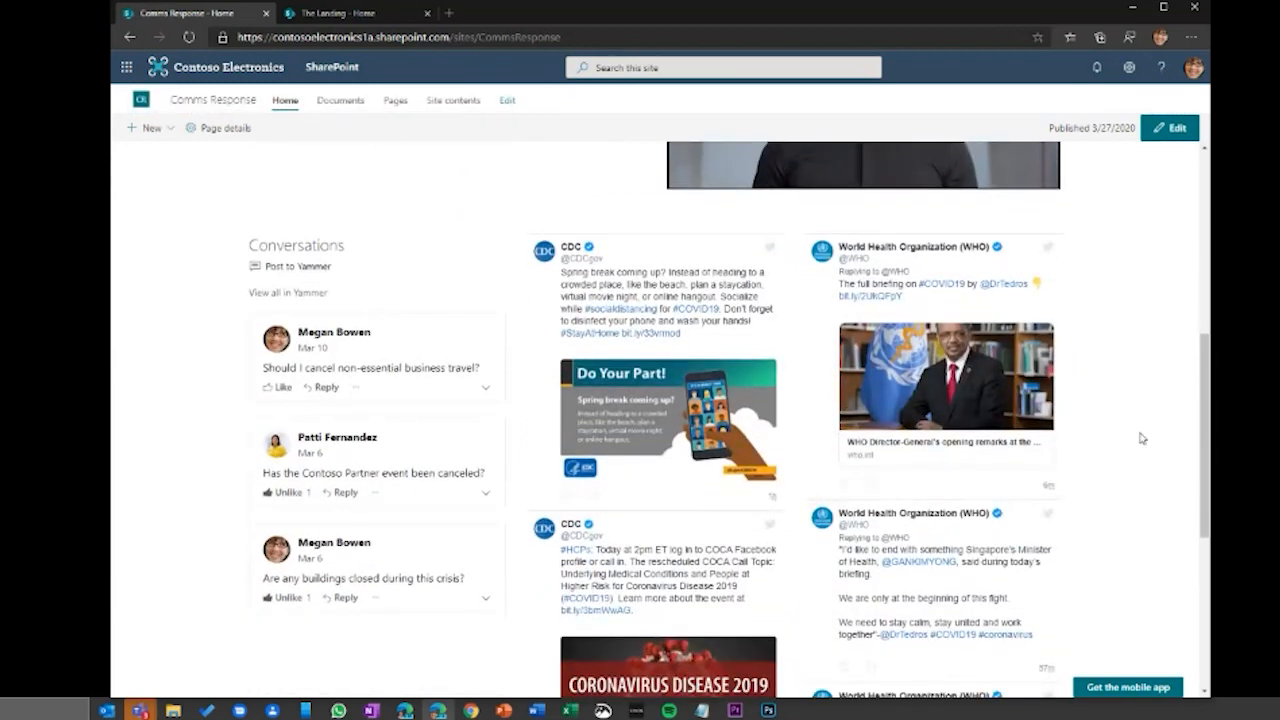
Step: Like the Yammer conversation about cancelling non-essential business travel and post the reply "Thanks for the info," ending with an @ and a colleague's first name
{"action": "left_click", "coordinate": [278, 388]}
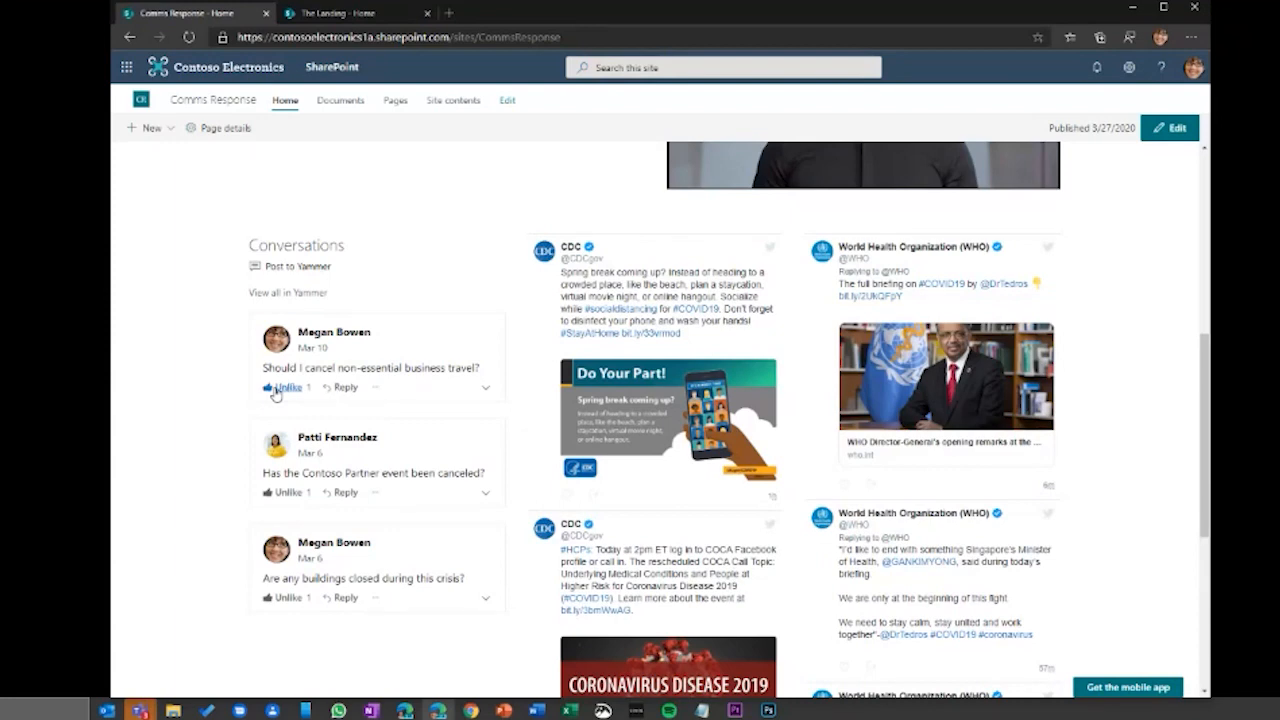
{"action": "left_click", "coordinate": [343, 388]}
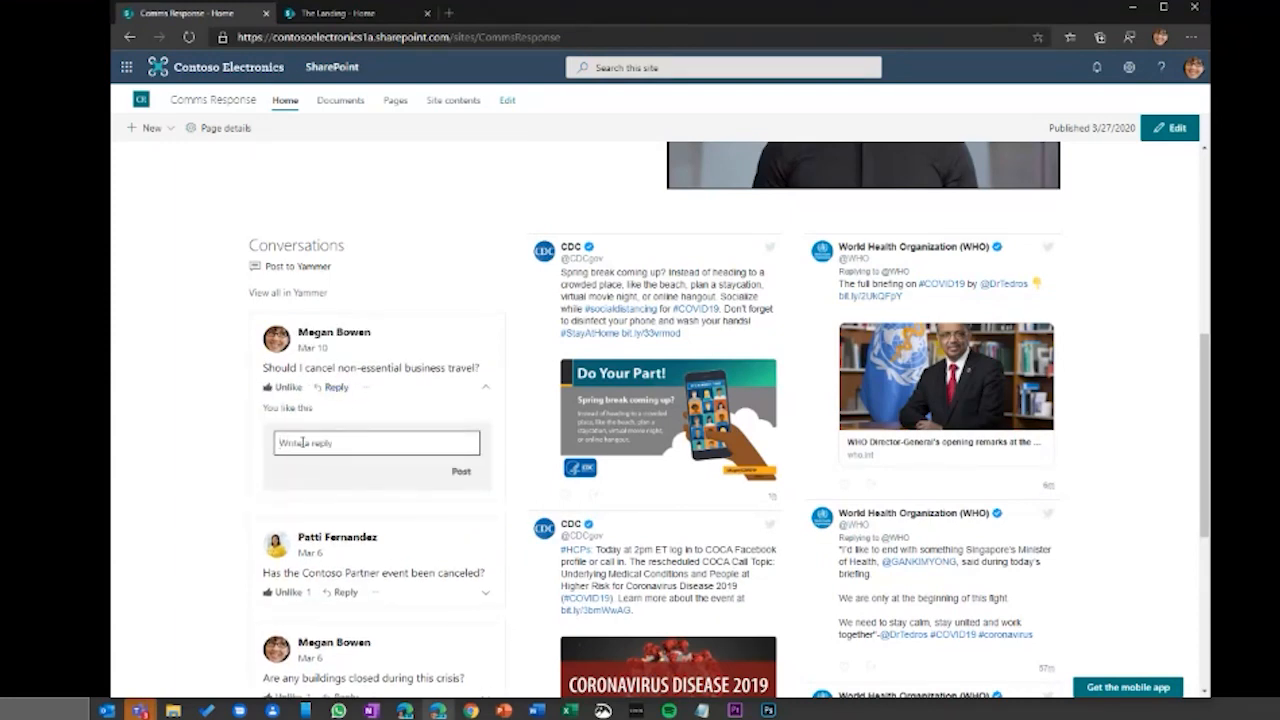
{"action": "type", "text": "Thanks "}
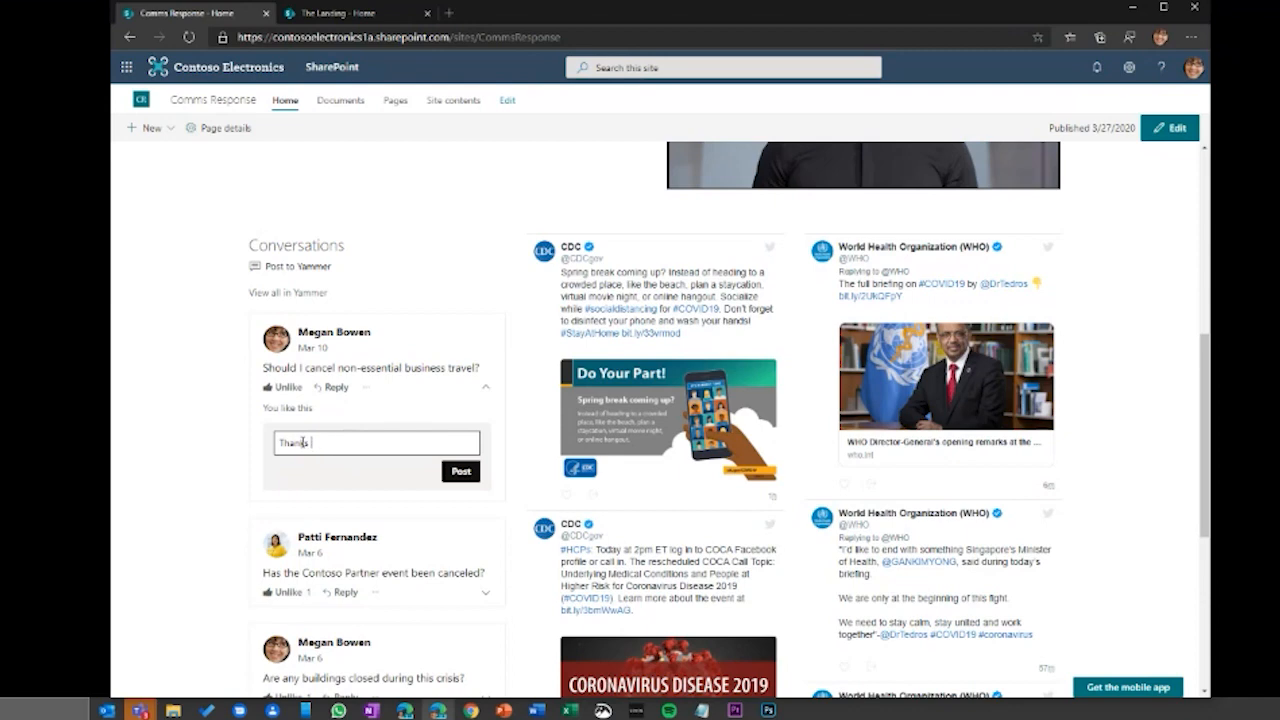
{"action": "type", "text": "for the info, @Mega"}
{"action": "key", "text": "BackSpace"}
{"action": "key", "text": "BackSpace"}
{"action": "key", "text": "BackSpace"}
{"action": "key", "text": "BackSpace"}
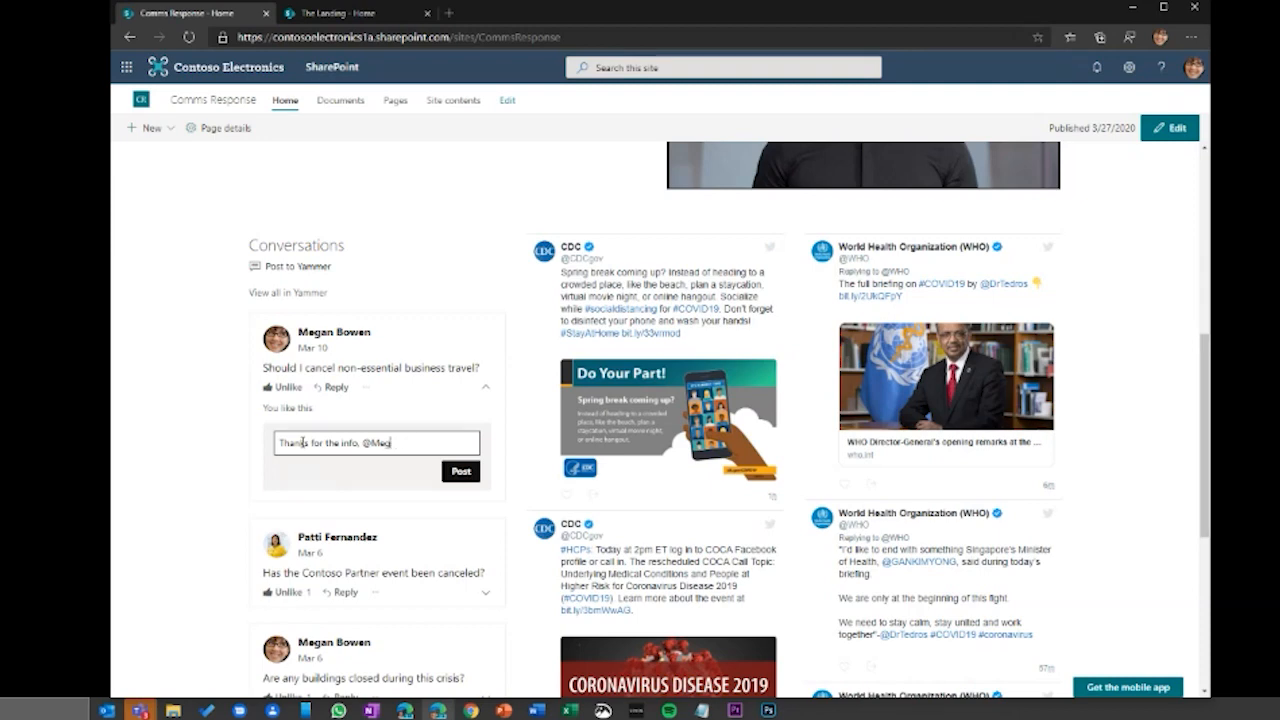
{"action": "type", "text": "Patti"}
{"action": "left_click", "coordinate": [460, 473]}
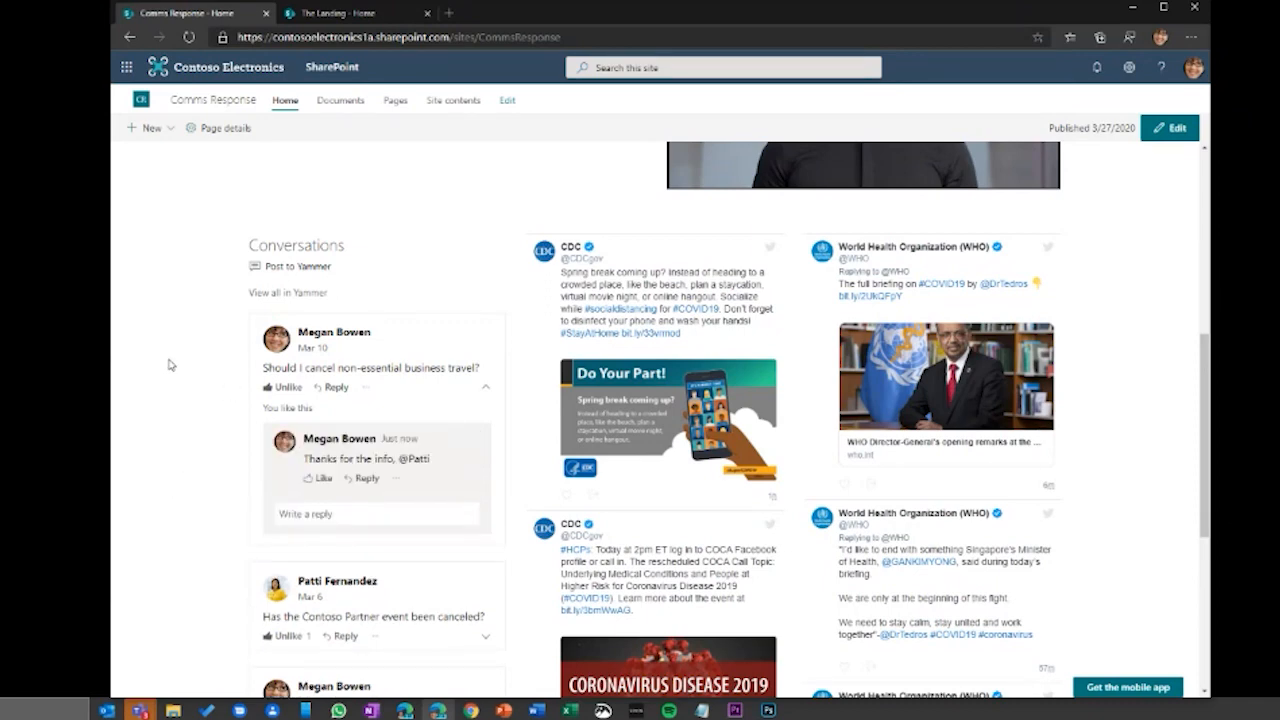
Step: Create a news post from the home page's News section using the Blank template
{"action": "scroll", "coordinate": [170, 365], "scroll_direction": "up", "scroll_amount": 5}
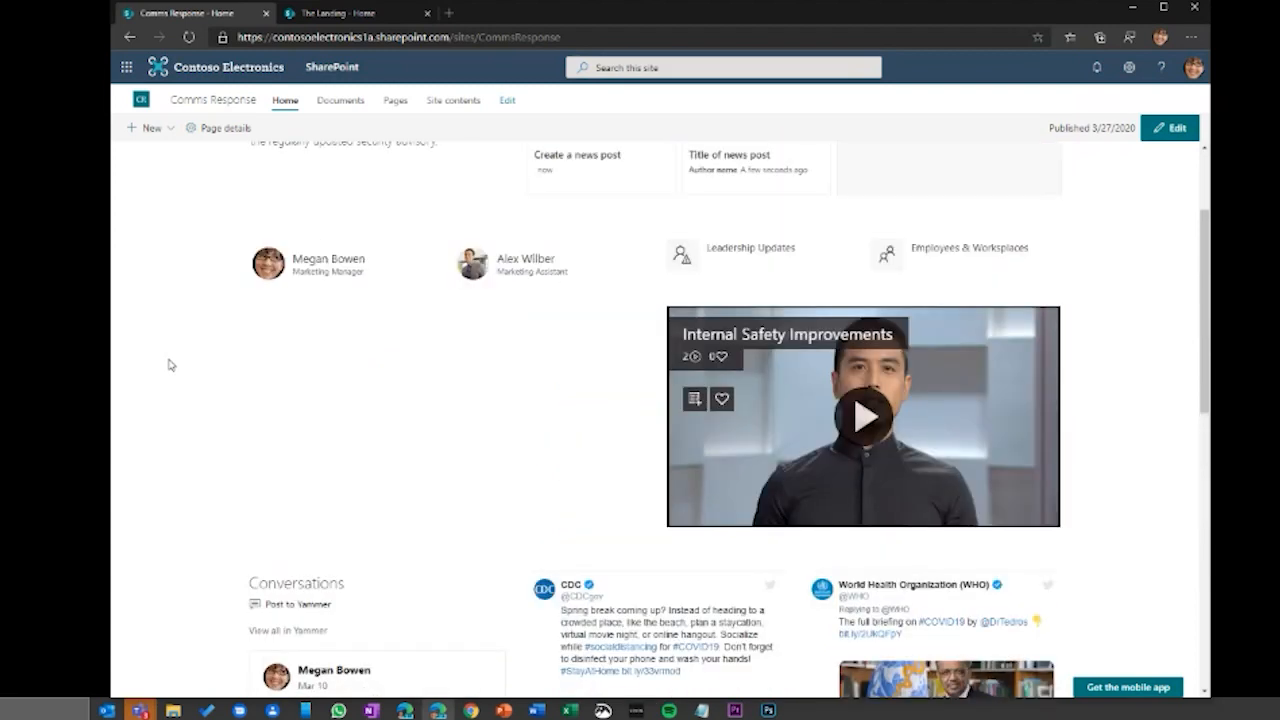
{"action": "scroll", "coordinate": [170, 365], "scroll_direction": "up", "scroll_amount": 1}
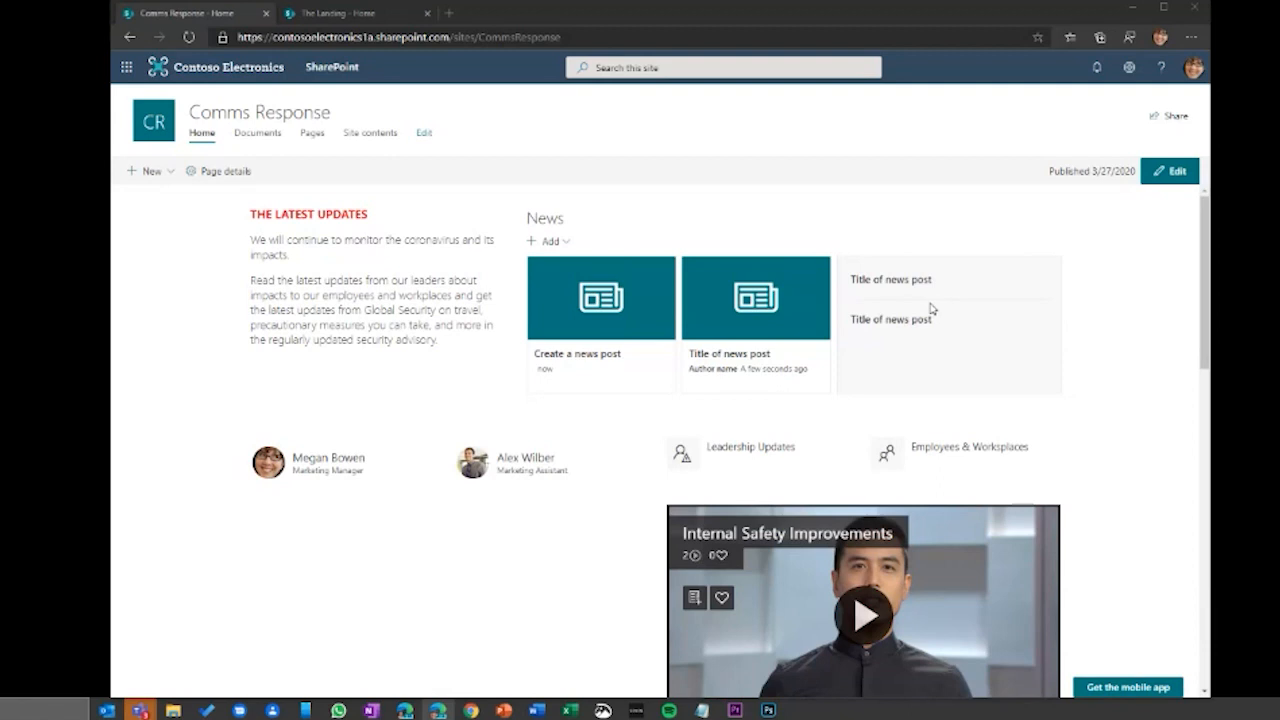
{"action": "left_click", "coordinate": [552, 241]}
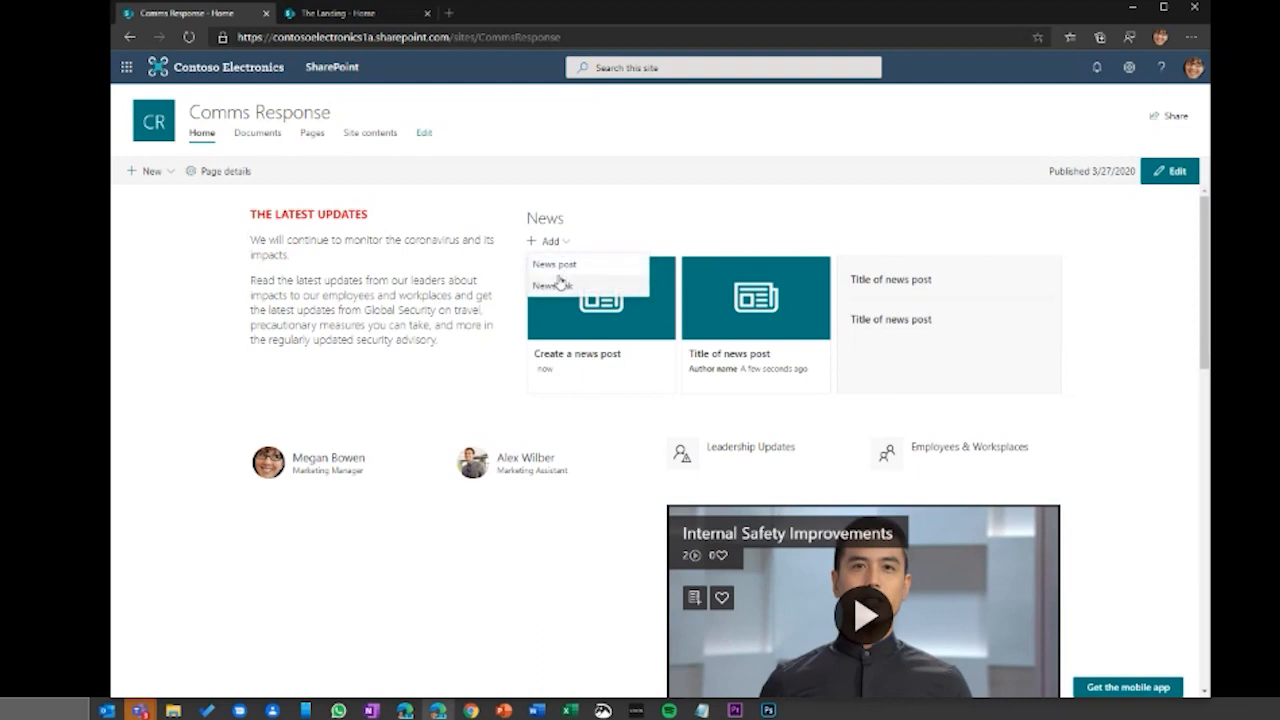
{"action": "left_click", "coordinate": [555, 265]}
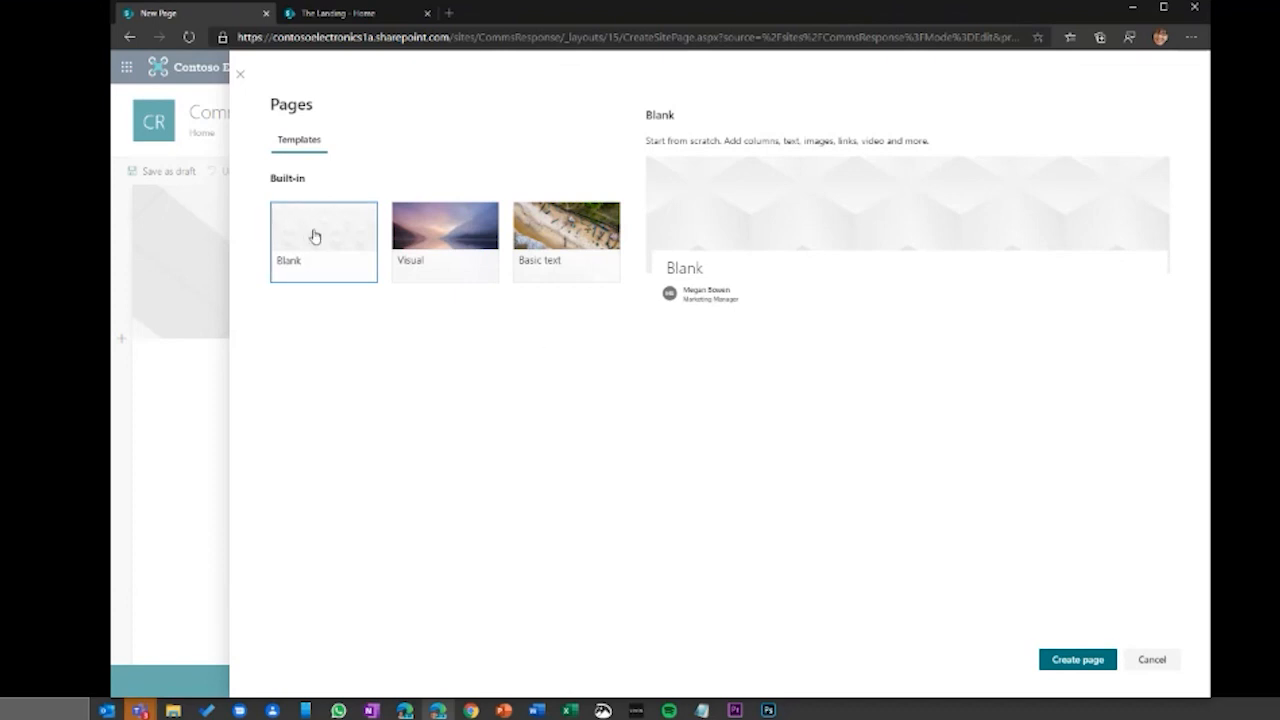
{"action": "left_click", "coordinate": [1077, 660]}
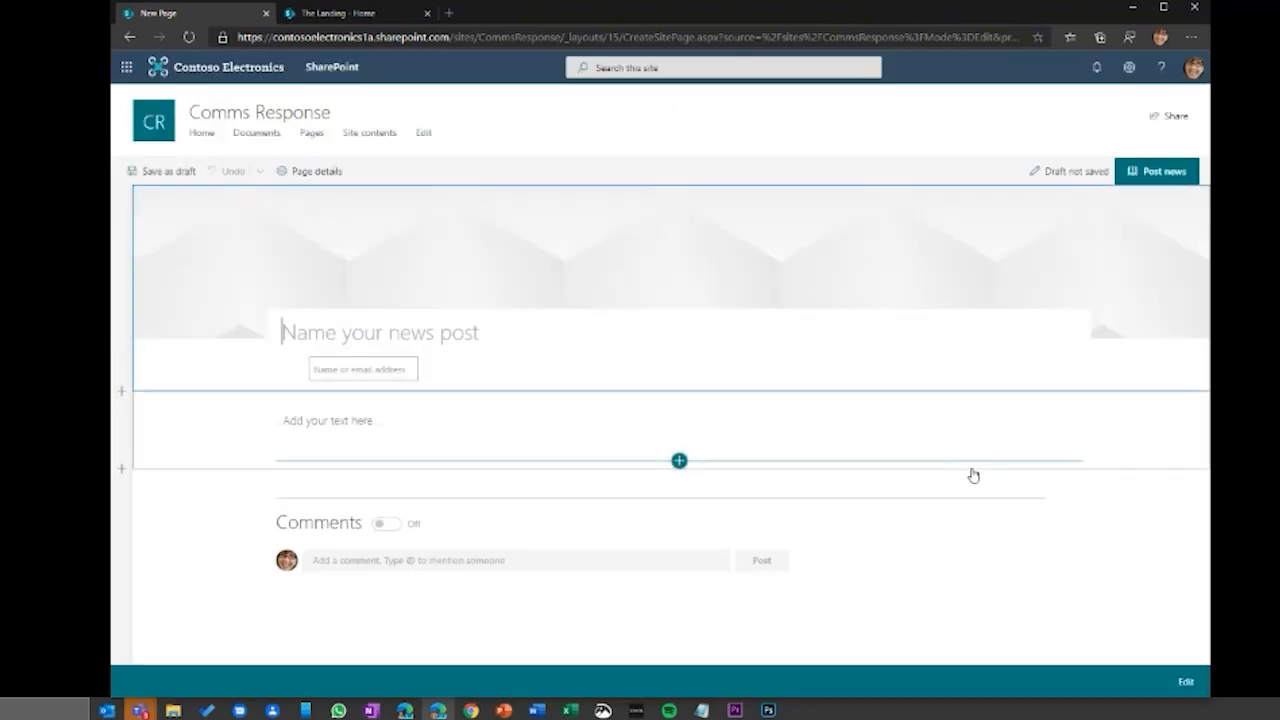
{"action": "left_click", "coordinate": [1094, 164]}
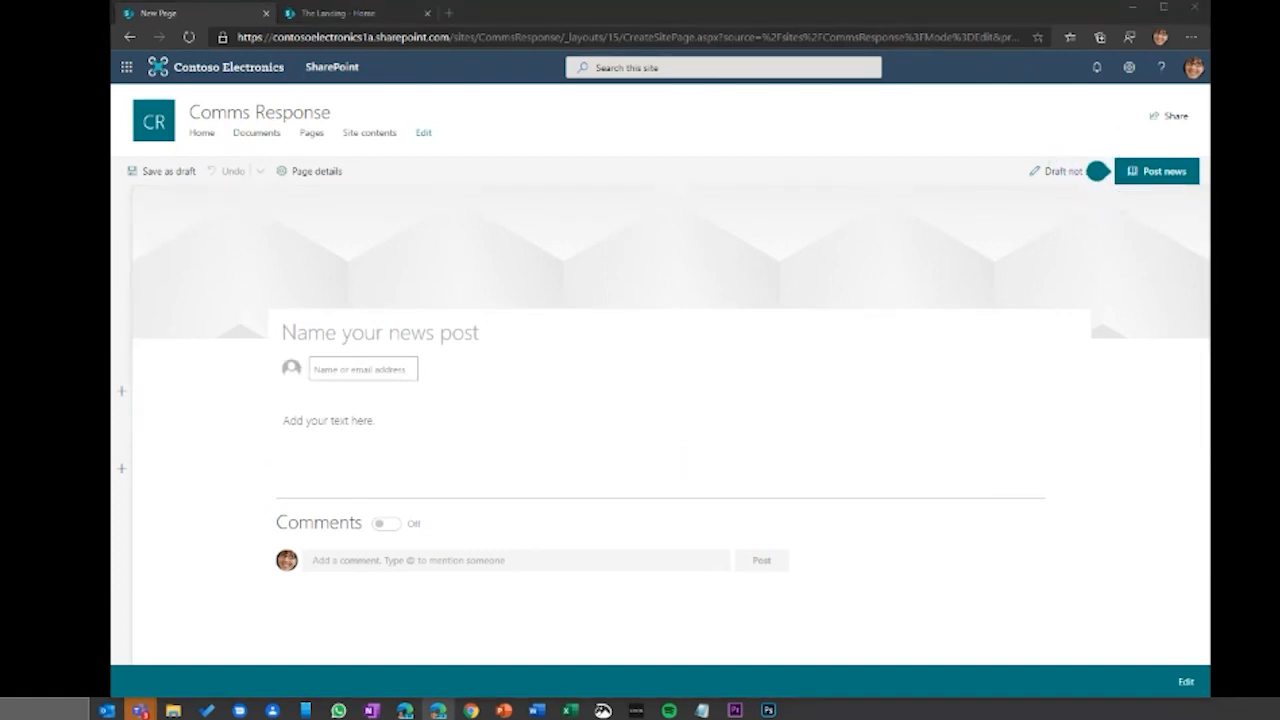
{"action": "left_click", "coordinate": [1097, 171]}
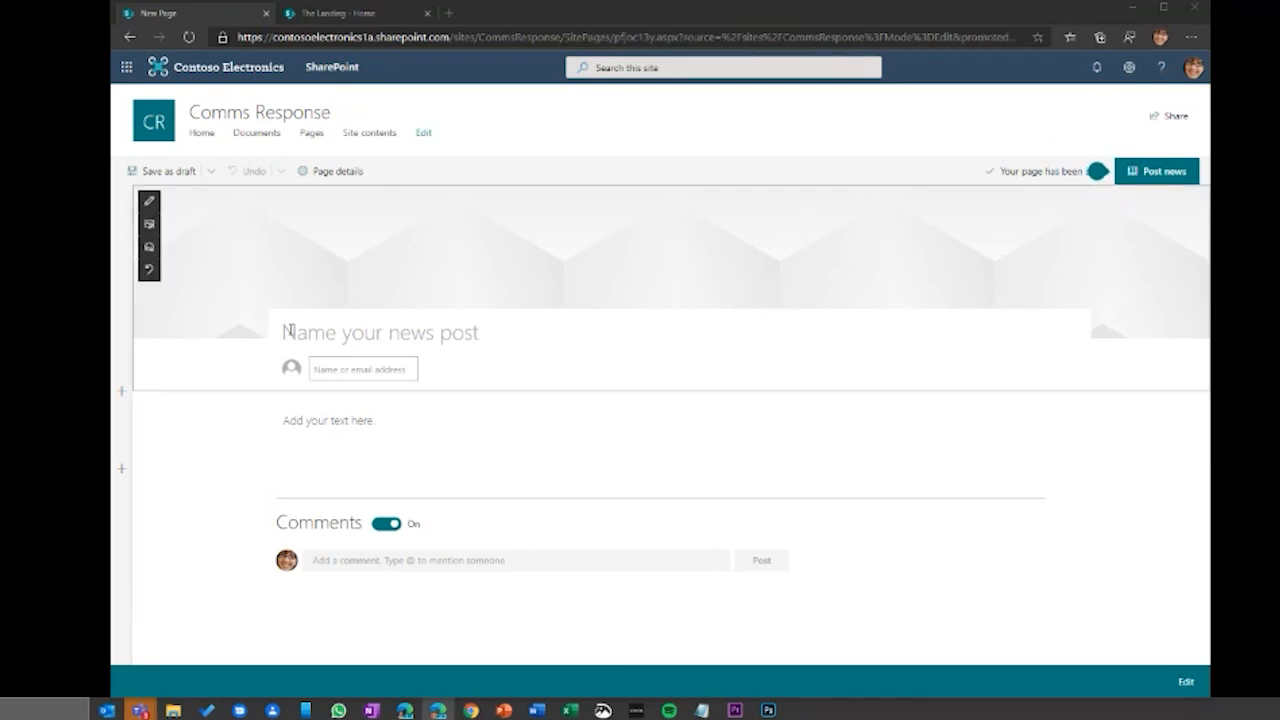
Step: Title the post "Containment is key" with body "People are working hard to prevent this deadly virus from becoming a global pandemic. Support containment efforts and services."
{"action": "left_click", "coordinate": [291, 331]}
{"action": "type", "text": "Containment is key"}
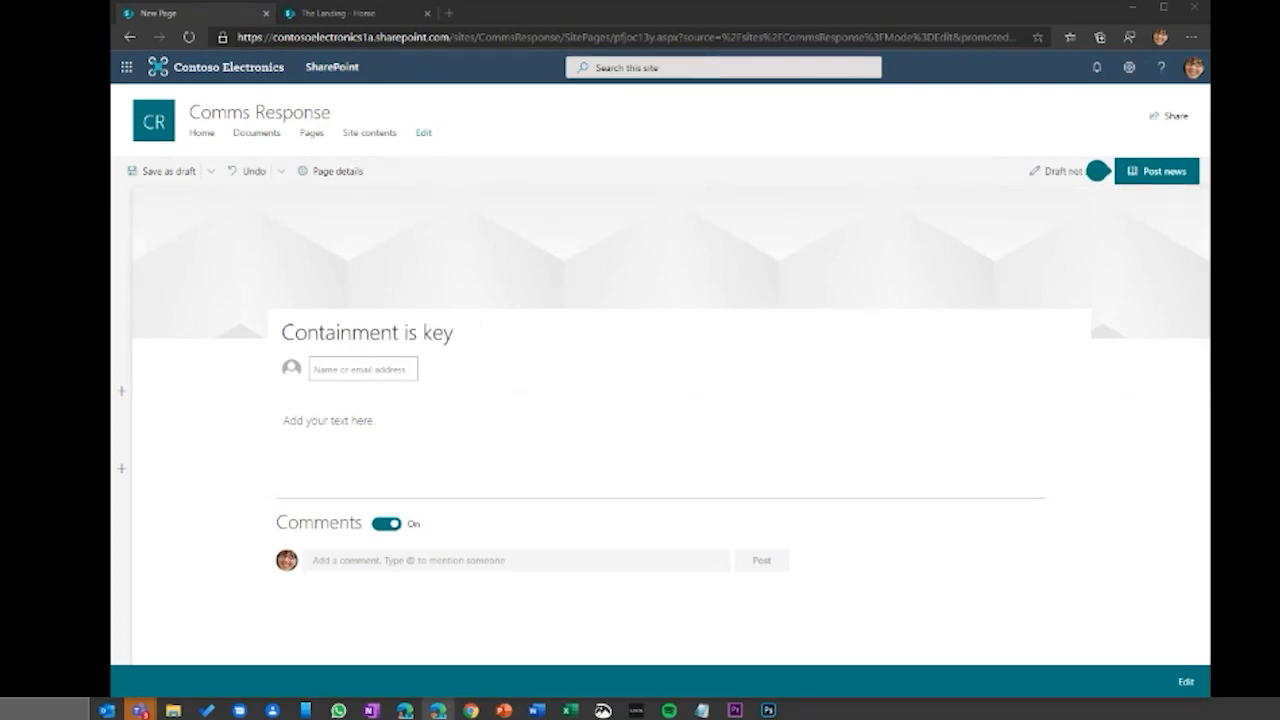
{"action": "left_click", "coordinate": [348, 420]}
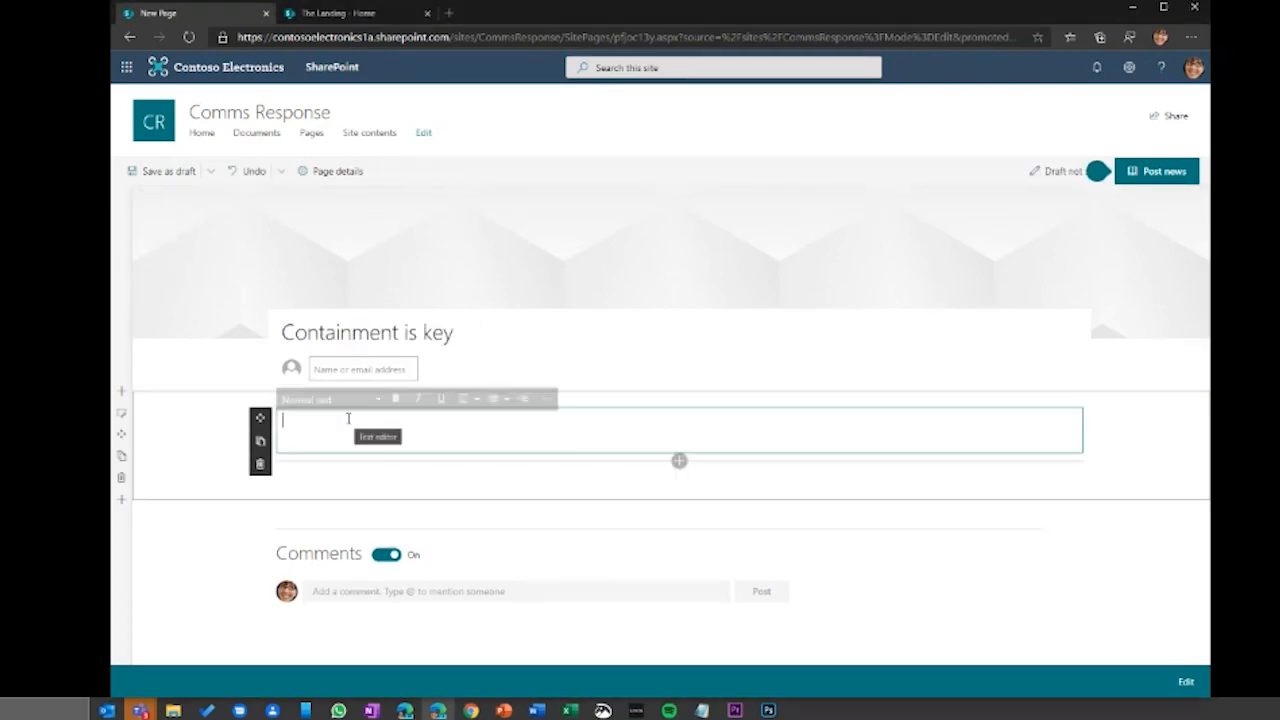
{"action": "type", "text": "People are working hard to prevent this deadly virus from becoming a global pandemic. Support containment efforts and services"}
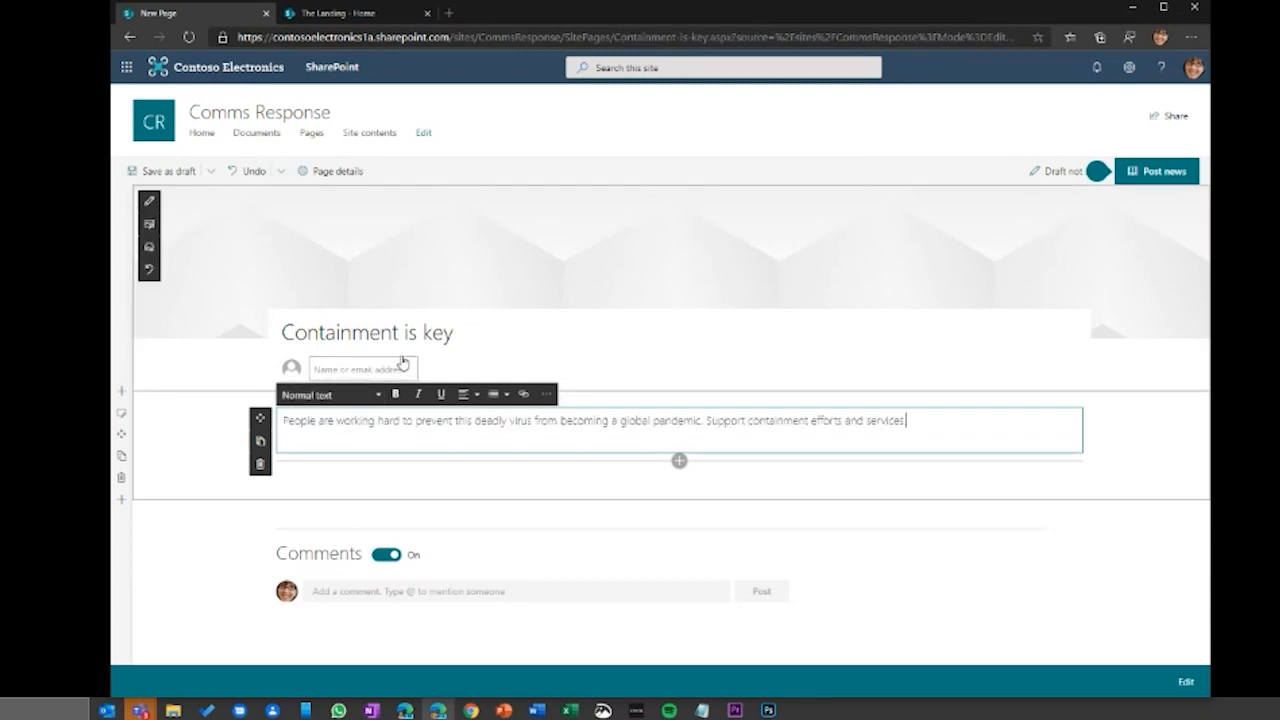
Step: Set the post's header image to the chalkboard TEAMWORK picture from the Teamwork web search and shift its focal point down to the lettering
{"action": "left_click", "coordinate": [149, 226]}
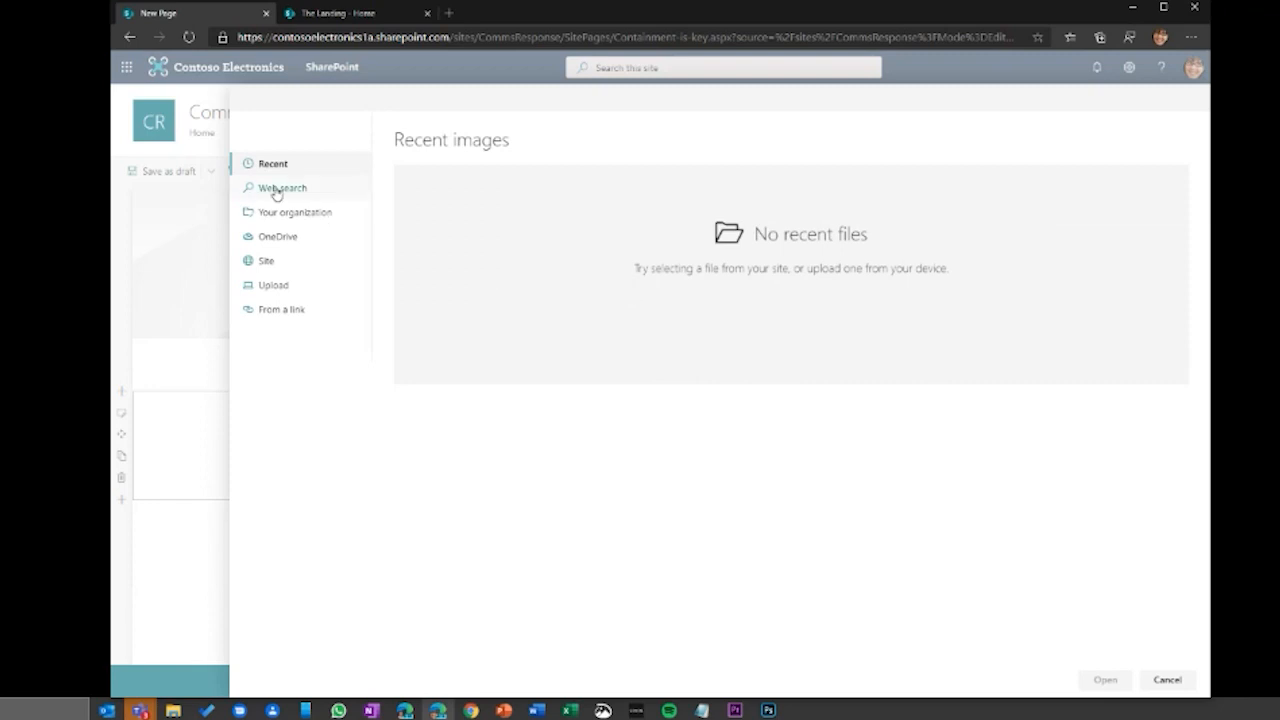
{"action": "left_click", "coordinate": [276, 190]}
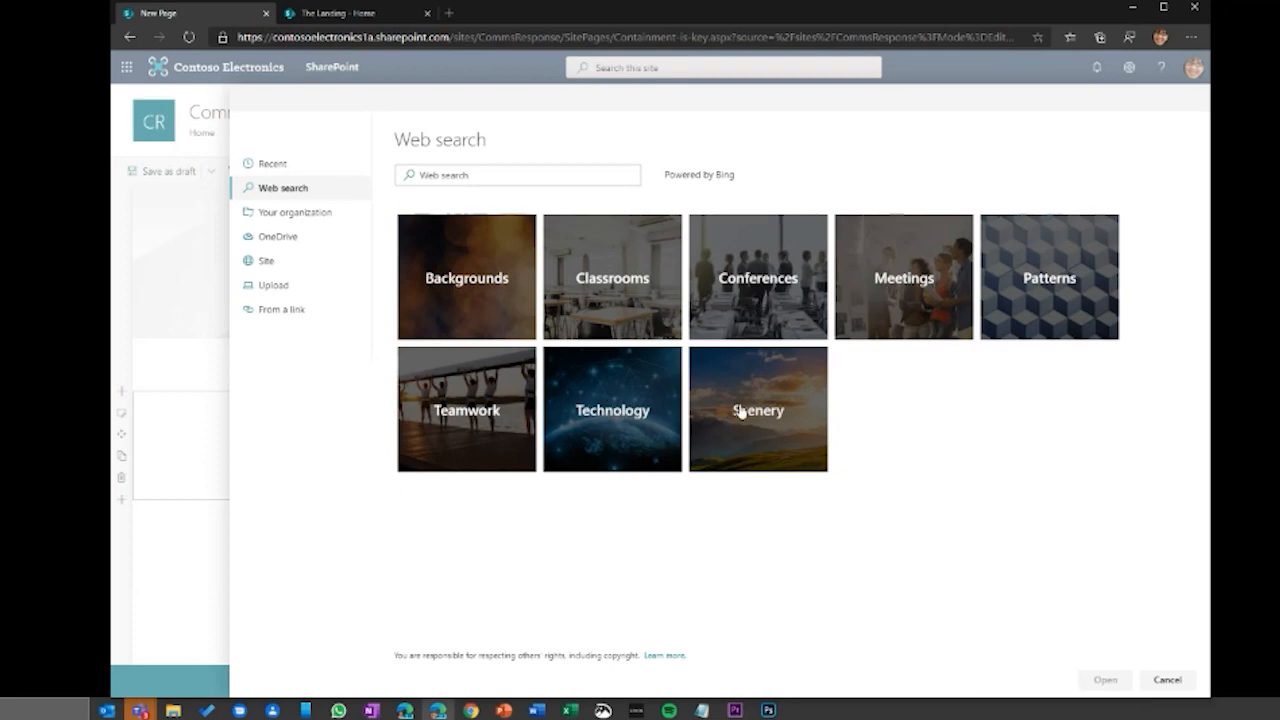
{"action": "left_click", "coordinate": [467, 404]}
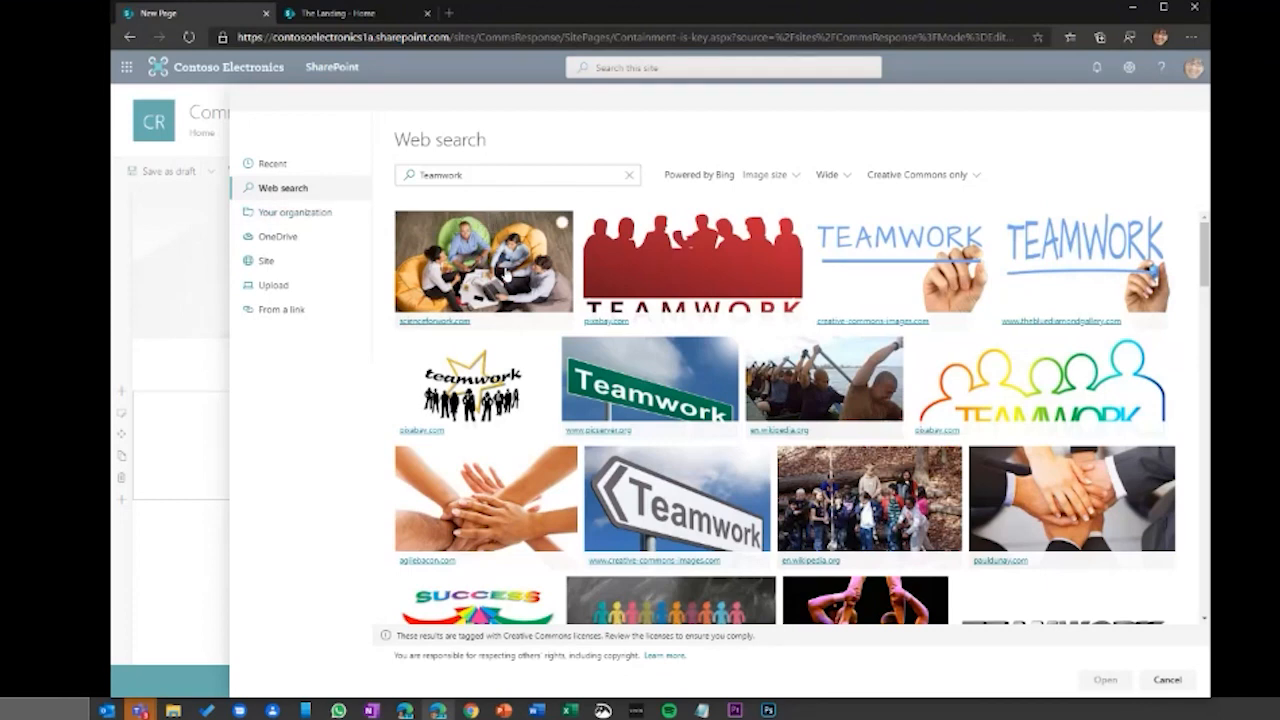
{"action": "scroll", "coordinate": [506, 275], "scroll_direction": "down", "scroll_amount": 1}
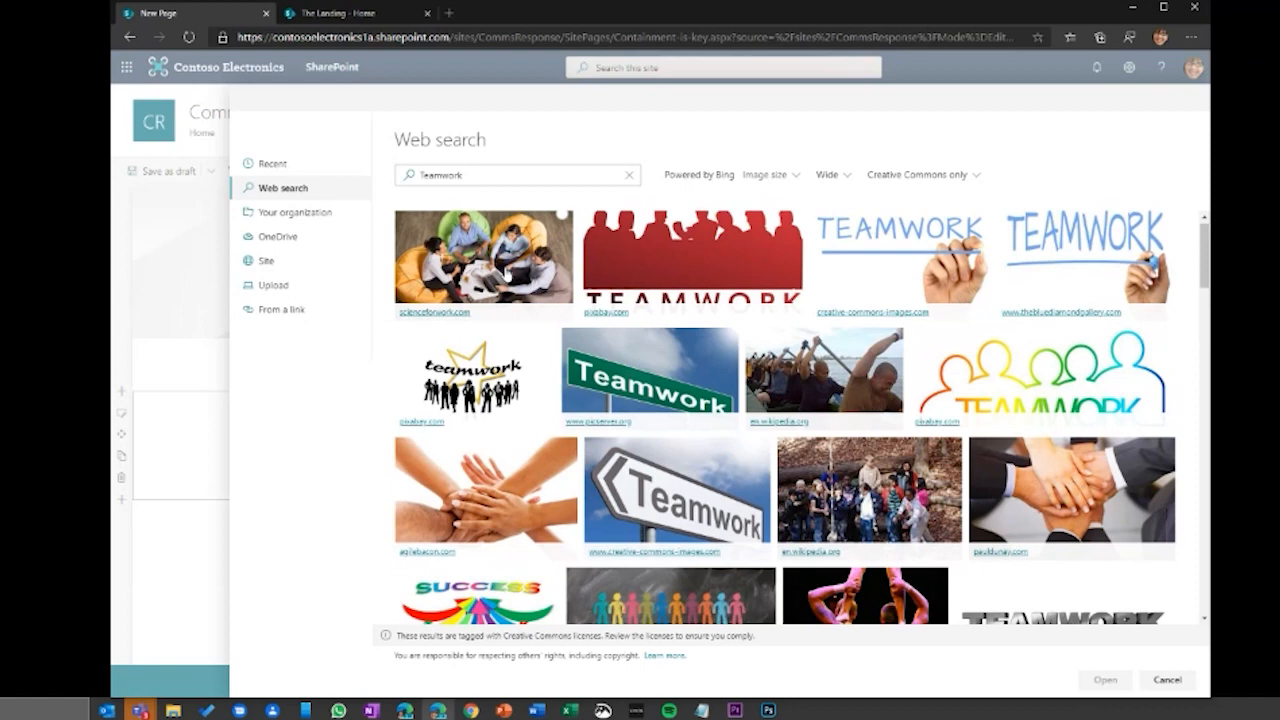
{"action": "scroll", "coordinate": [506, 275], "scroll_direction": "down", "scroll_amount": 3}
{"action": "left_click", "coordinate": [682, 378]}
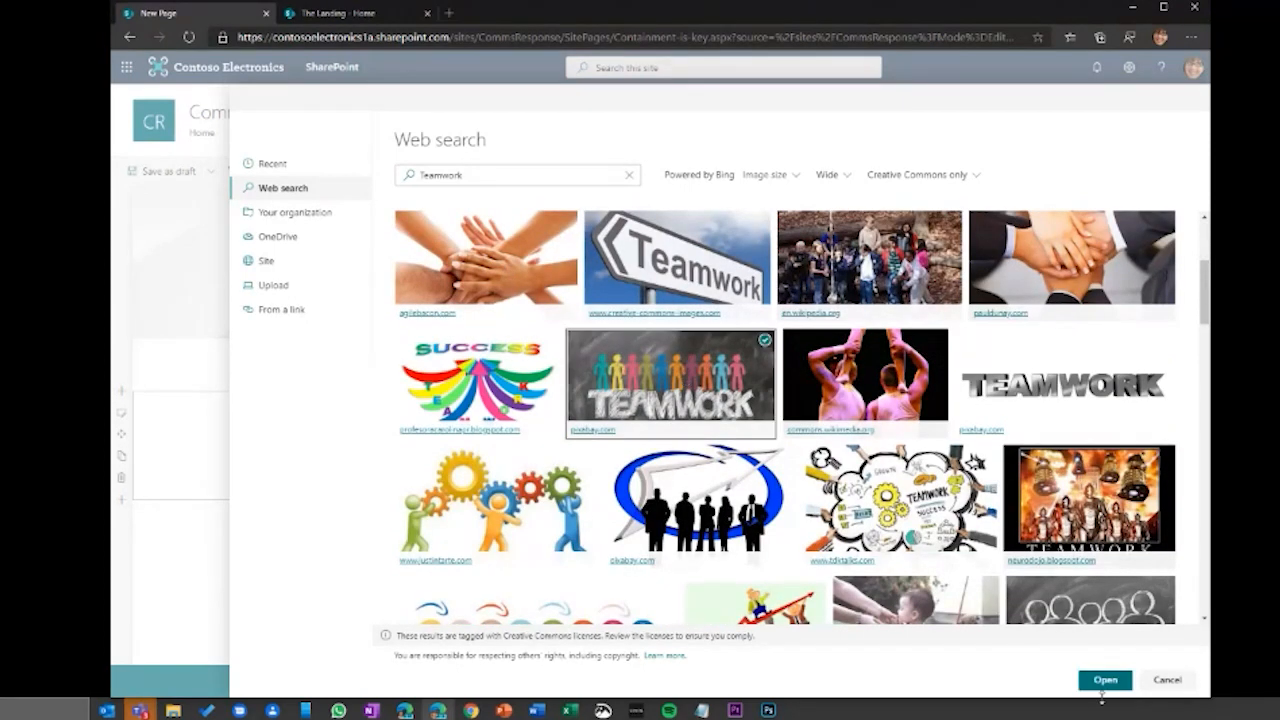
{"action": "left_click", "coordinate": [1104, 681]}
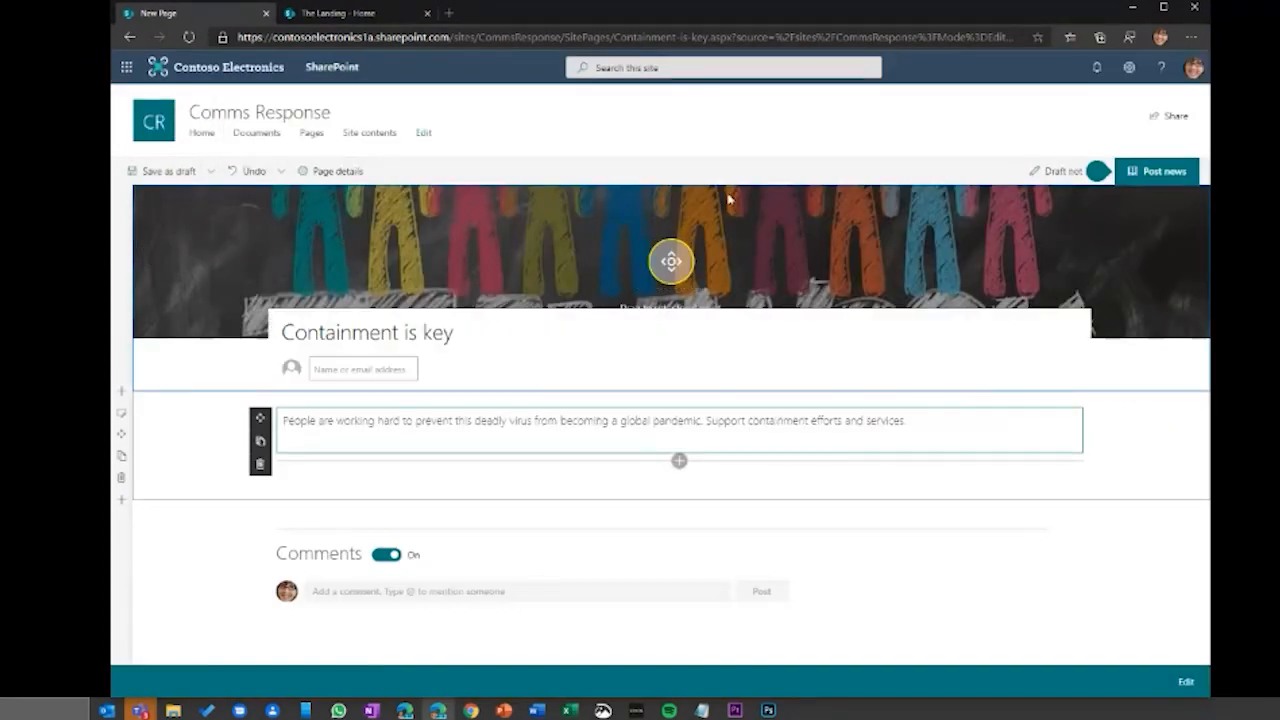
{"action": "mouse_move", "coordinate": [670, 261]}
{"action": "left_mouse_down"}
{"action": "mouse_move", "coordinate": [669, 296]}
{"action": "mouse_move", "coordinate": [666, 286]}
{"action": "left_mouse_up"}
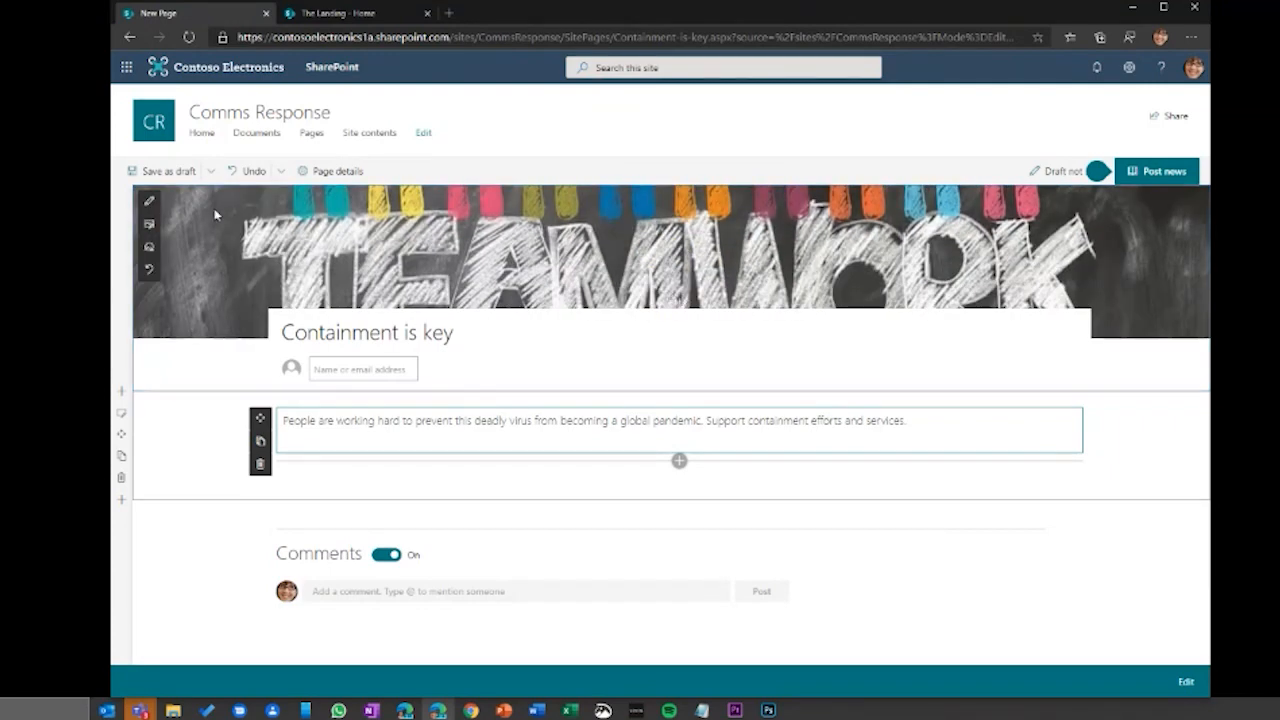
Step: Try the Plain title layout, settle on "Image and title" for the title area, and publish the news post
{"action": "left_click", "coordinate": [148, 201]}
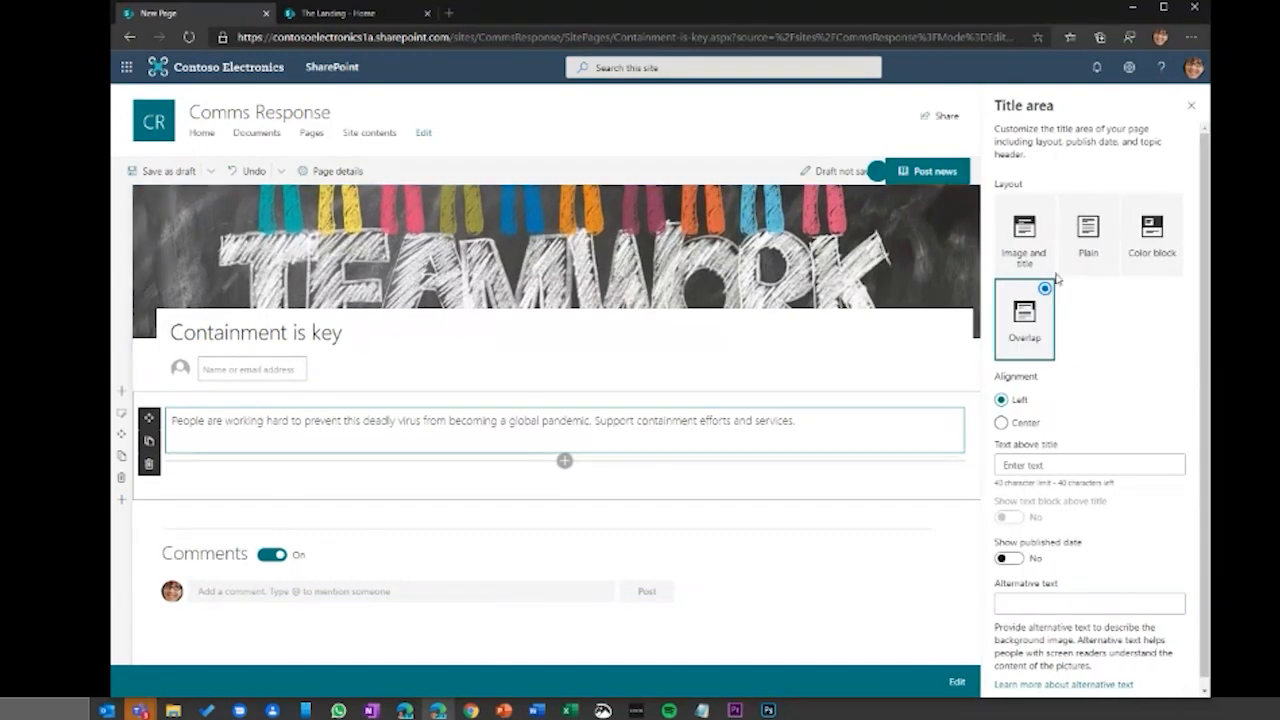
{"action": "left_click", "coordinate": [1022, 228]}
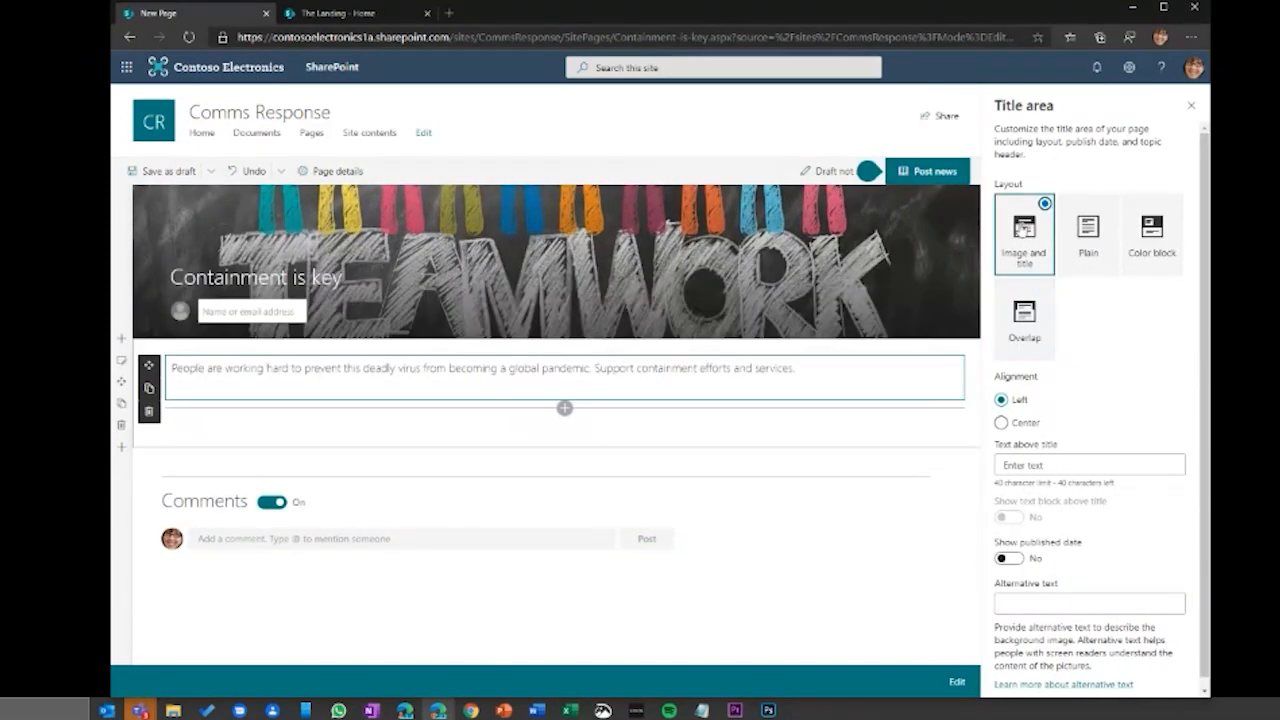
{"action": "left_click", "coordinate": [1088, 240]}
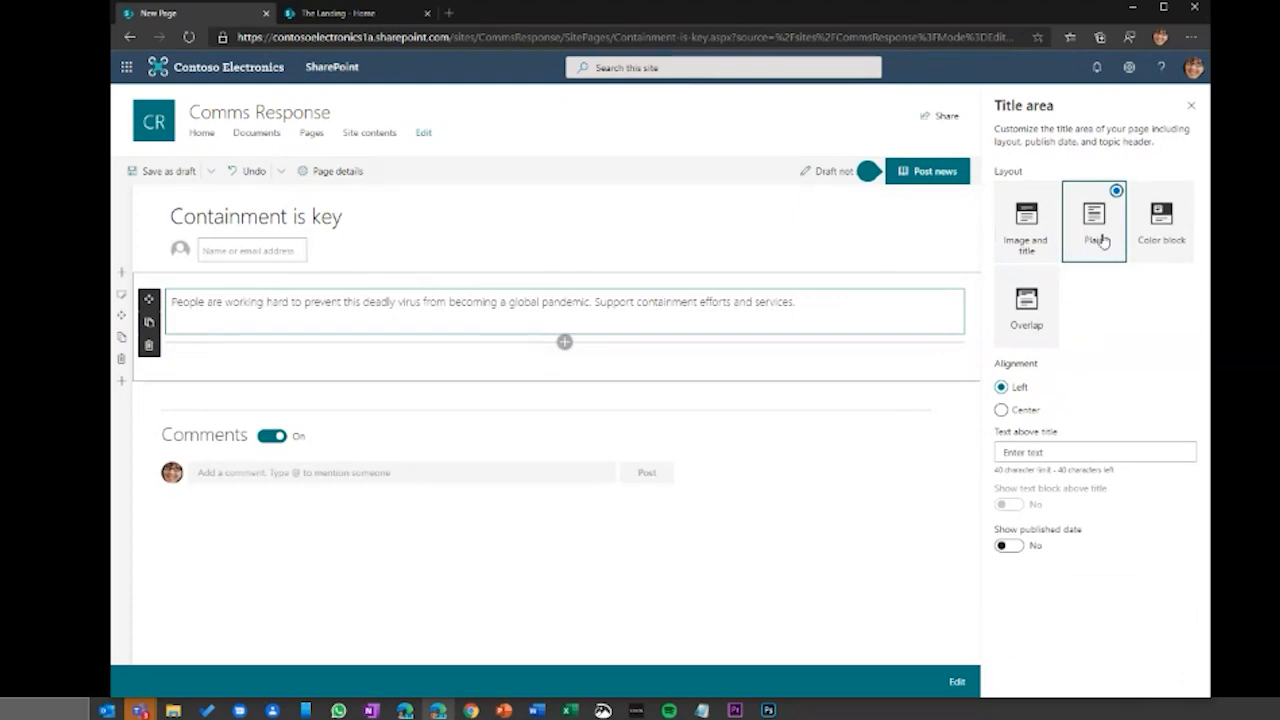
{"action": "left_click", "coordinate": [1033, 222]}
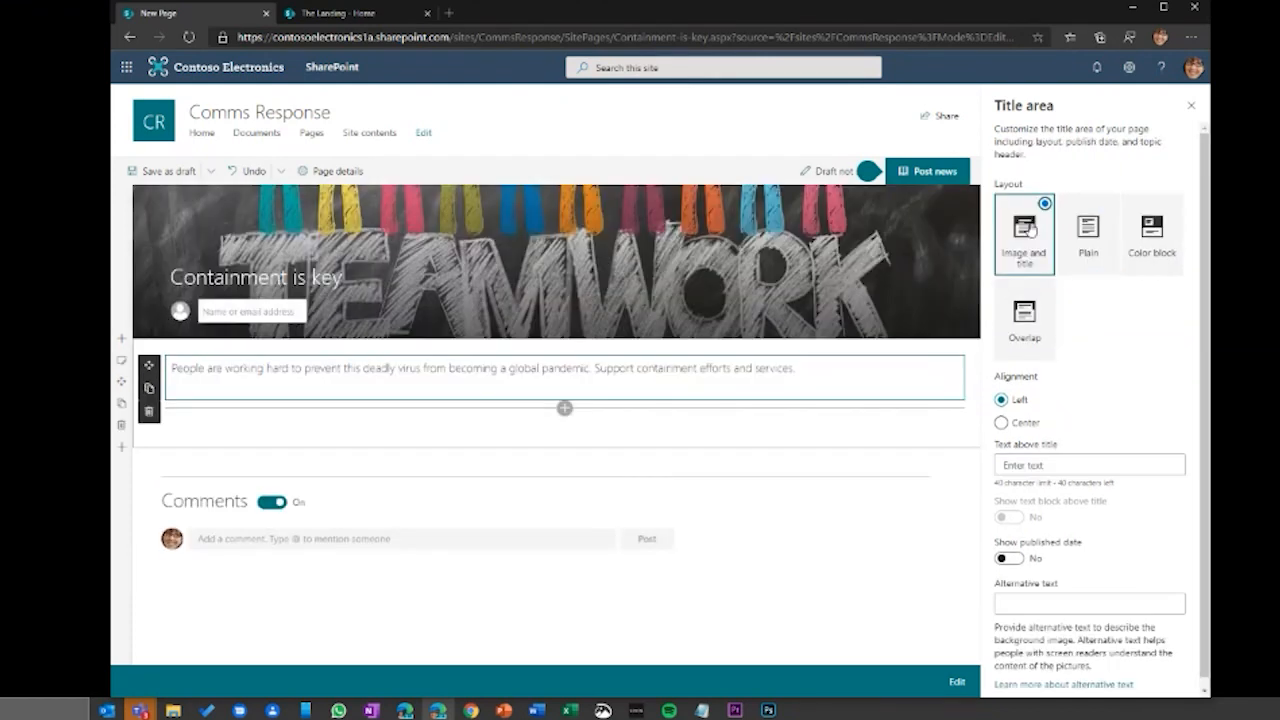
{"action": "scroll", "coordinate": [1134, 353], "scroll_direction": "down", "scroll_amount": 1}
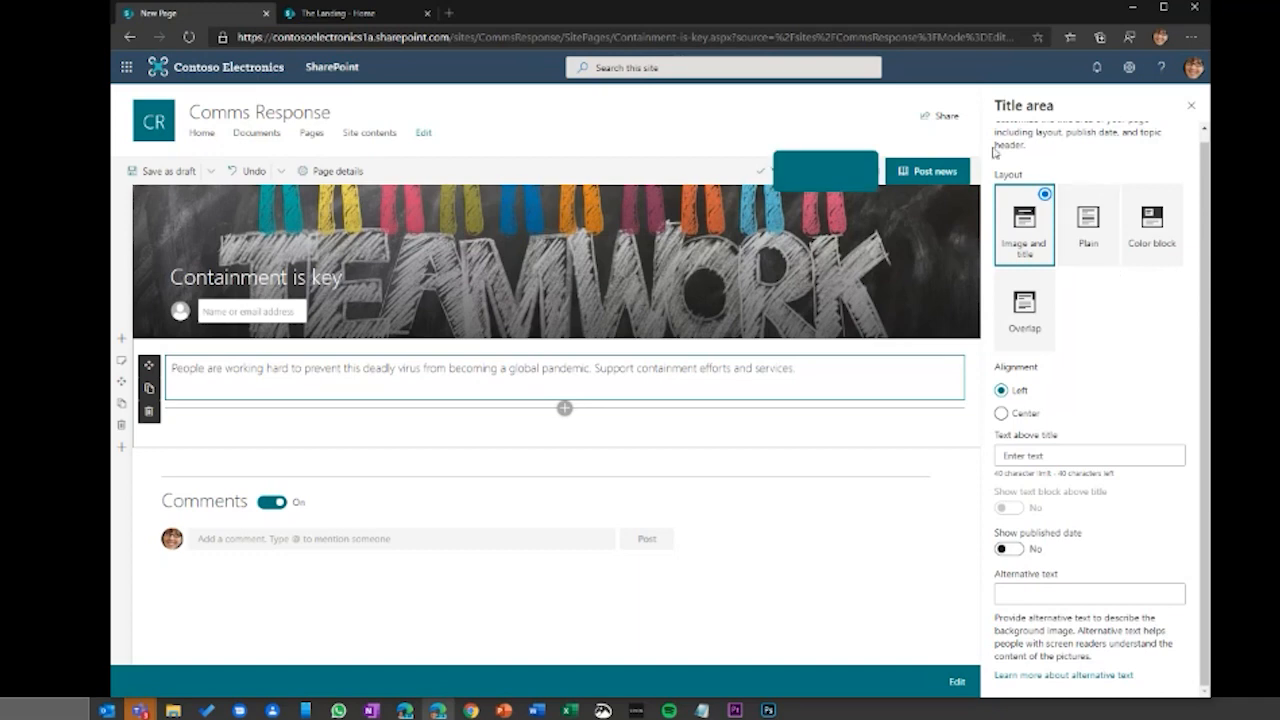
{"action": "left_click", "coordinate": [929, 172]}
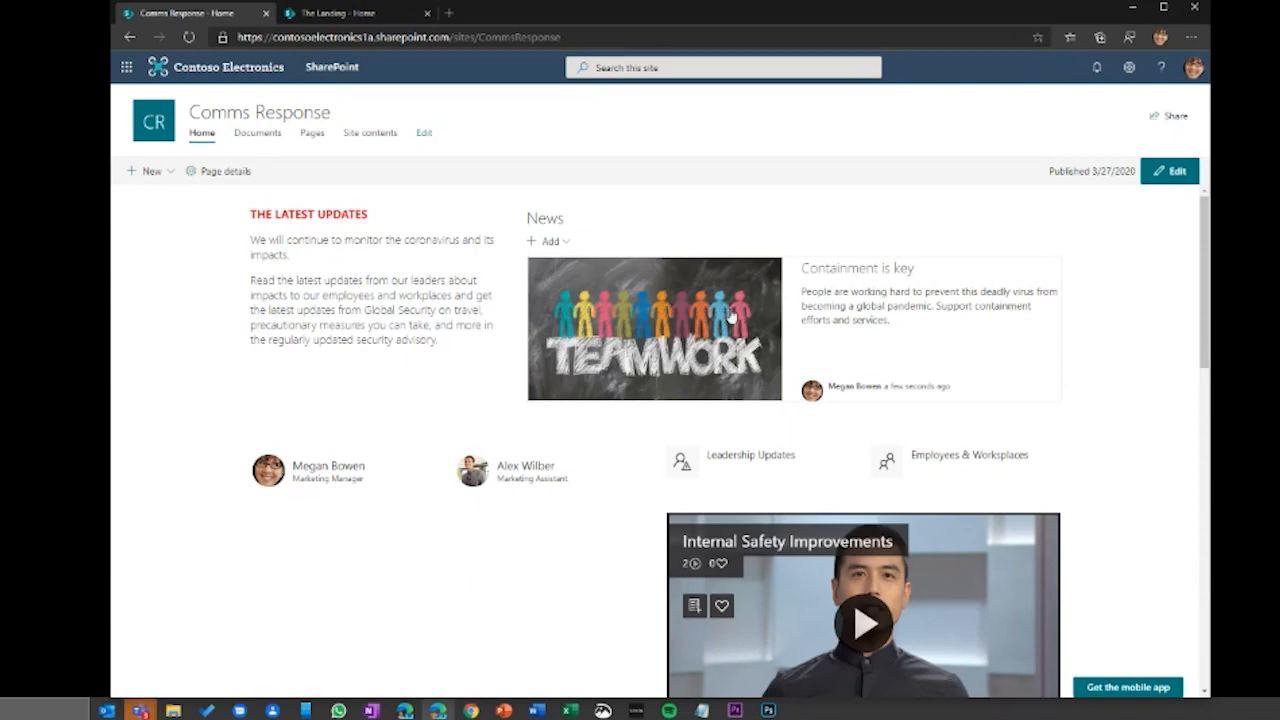
Step: Create a news post from the home page's News section with the Blank template, titled "Best practices for working remotely"
{"action": "left_click", "coordinate": [567, 243]}
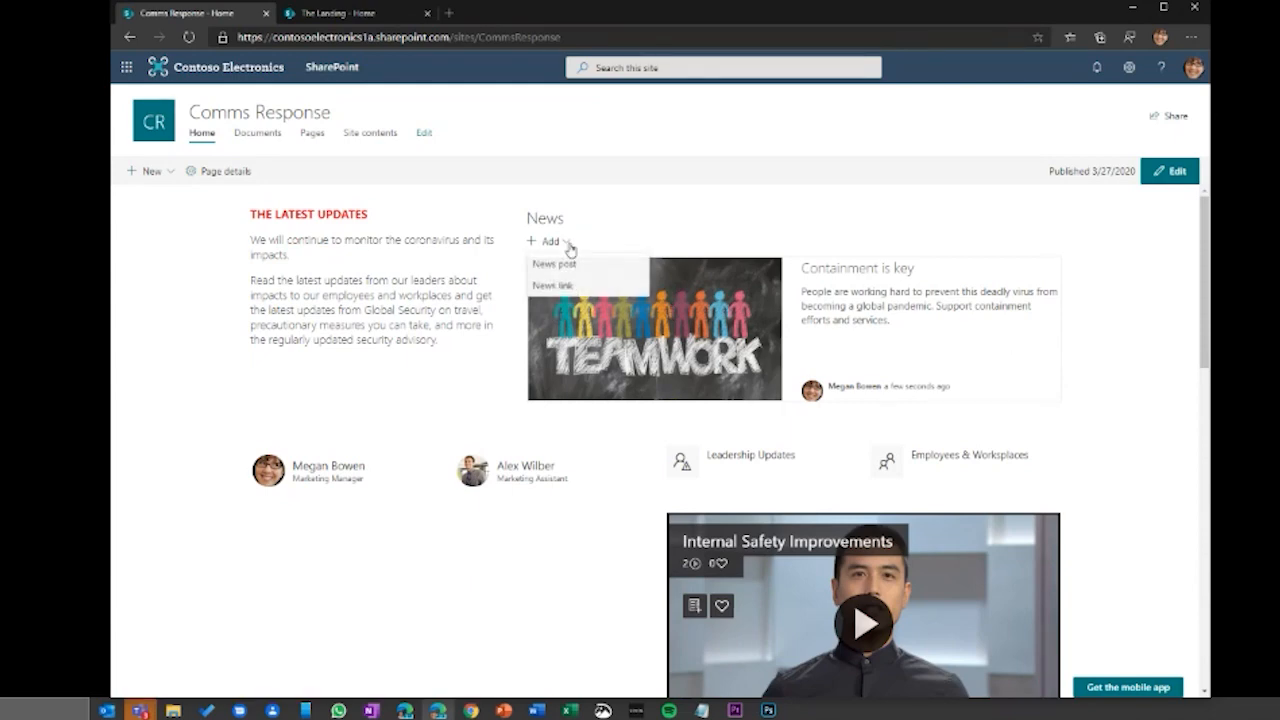
{"action": "left_click", "coordinate": [554, 264]}
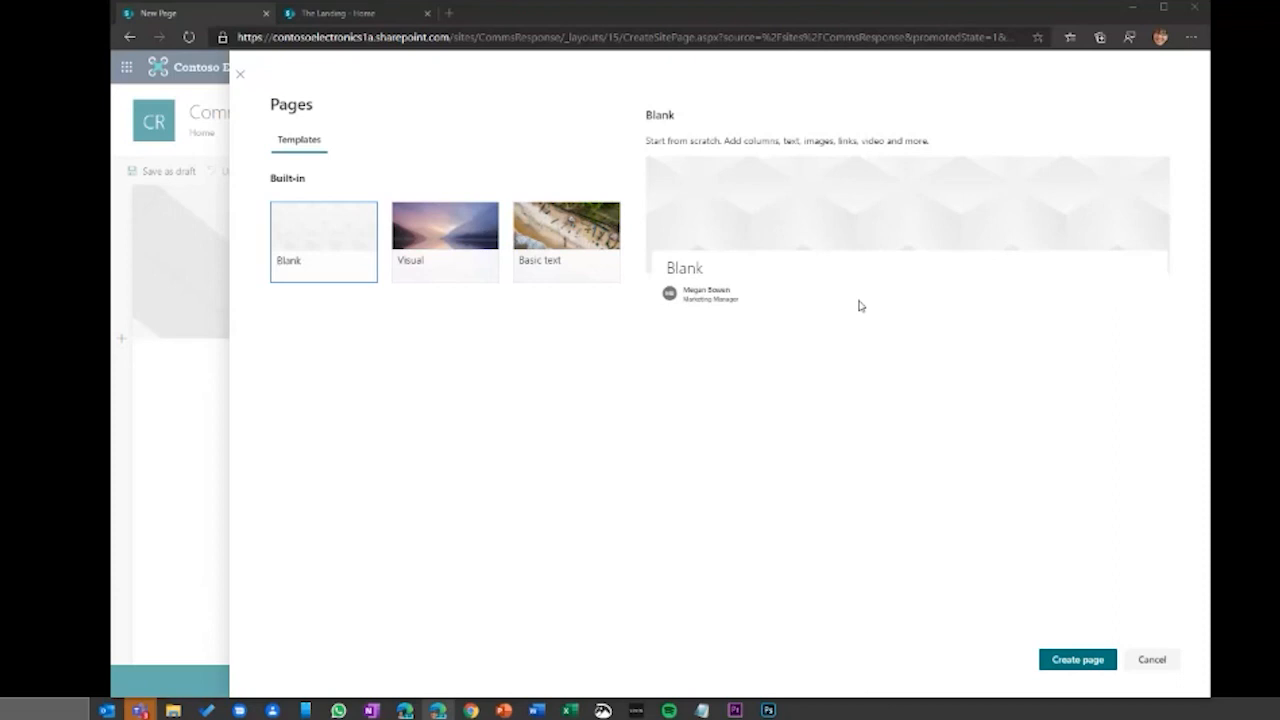
{"action": "left_click", "coordinate": [1078, 659]}
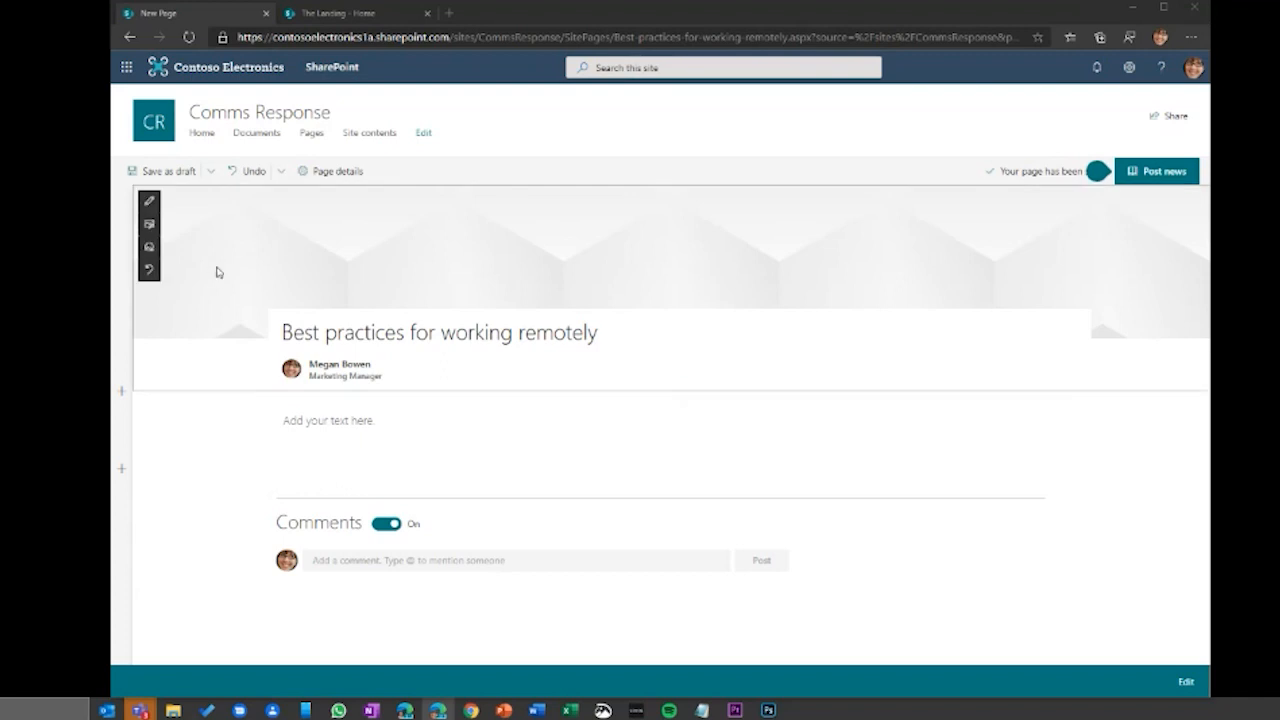
Step: Add the body "Working remote can be quite a shift from being in the office, and sometimes the things you take for granted in person suddenly become massive"
{"action": "left_click", "coordinate": [330, 430]}
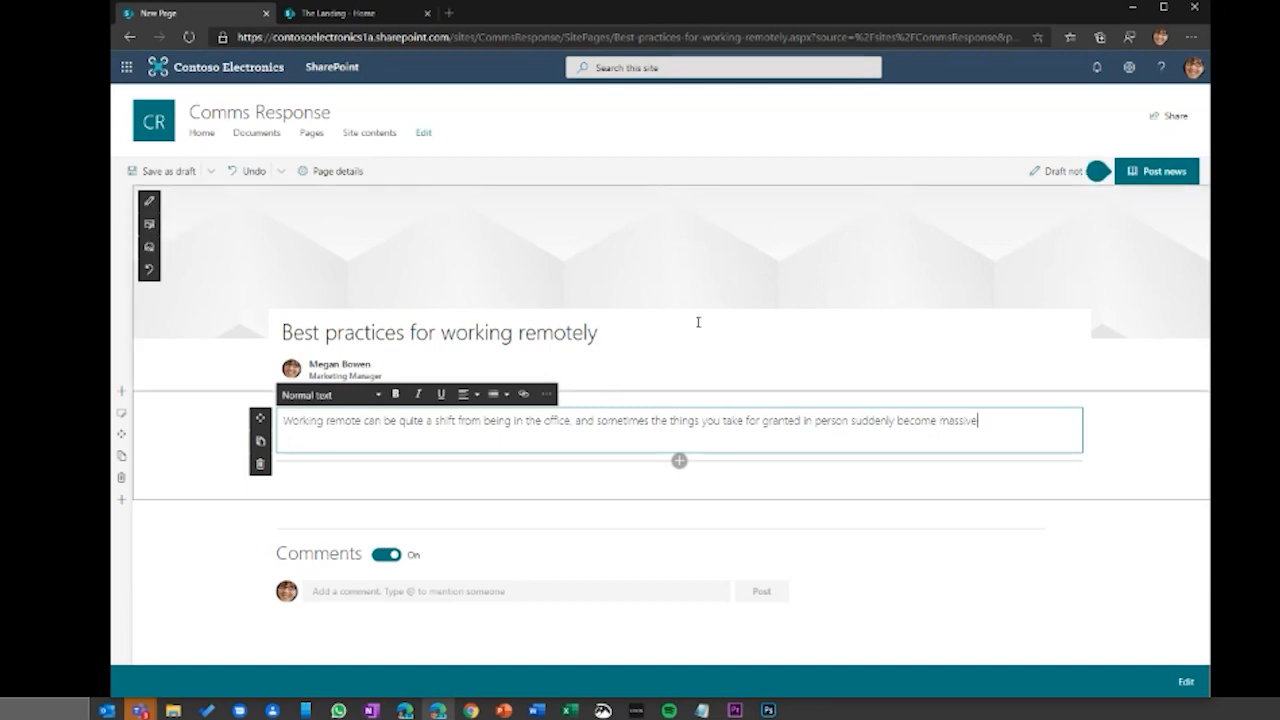
{"action": "left_click", "coordinate": [663, 329]}
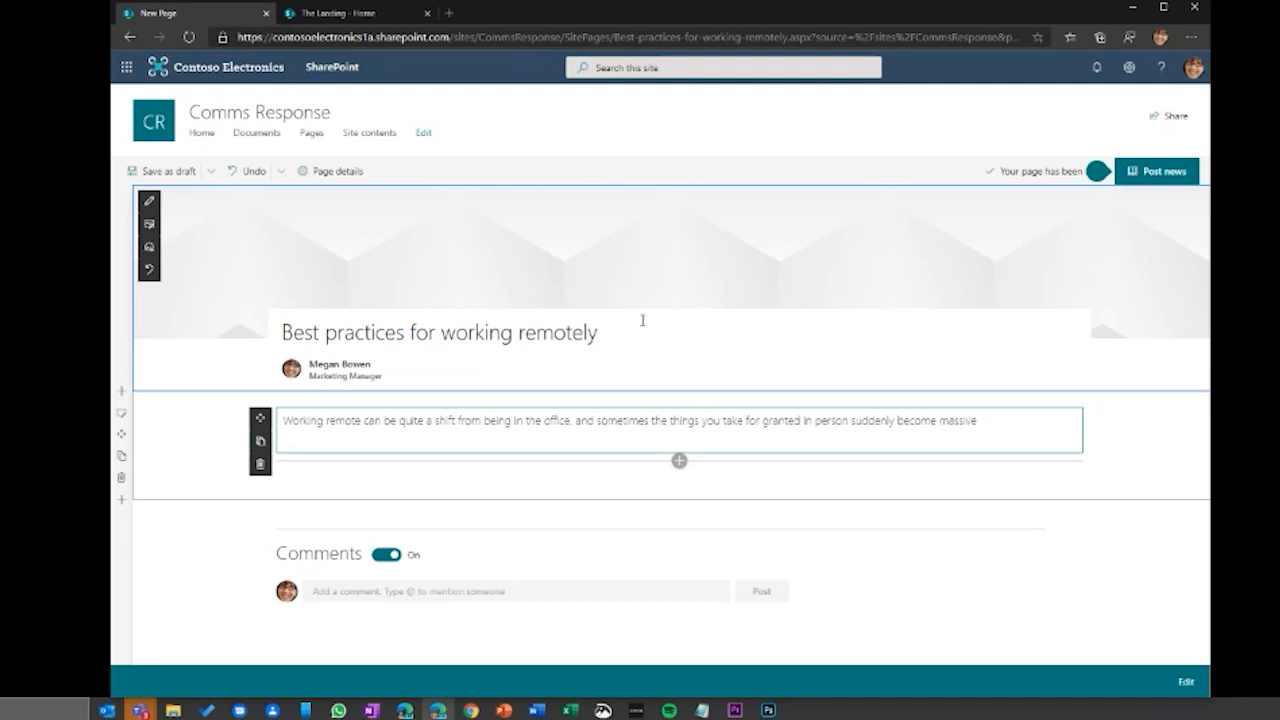
Step: Set the header image to the rainy city street picture from the Backgrounds web search, lower its focal point, and publish the news post
{"action": "left_click", "coordinate": [147, 229]}
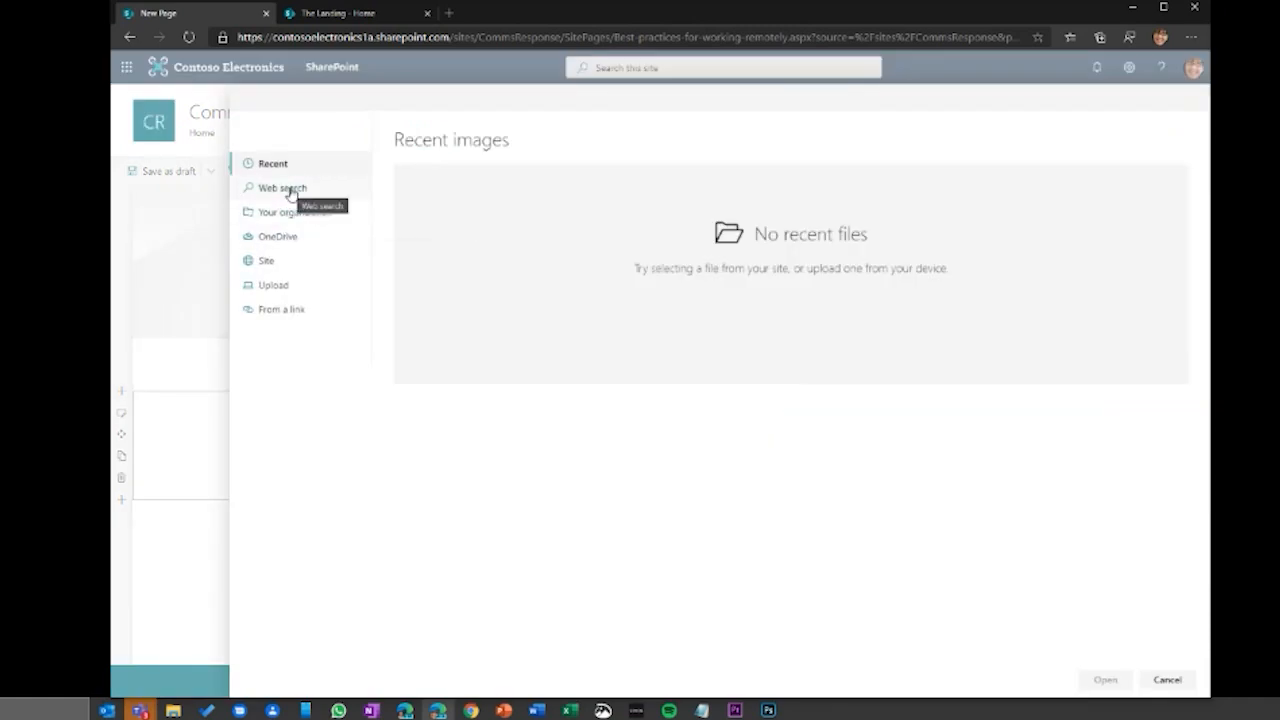
{"action": "left_click", "coordinate": [290, 192]}
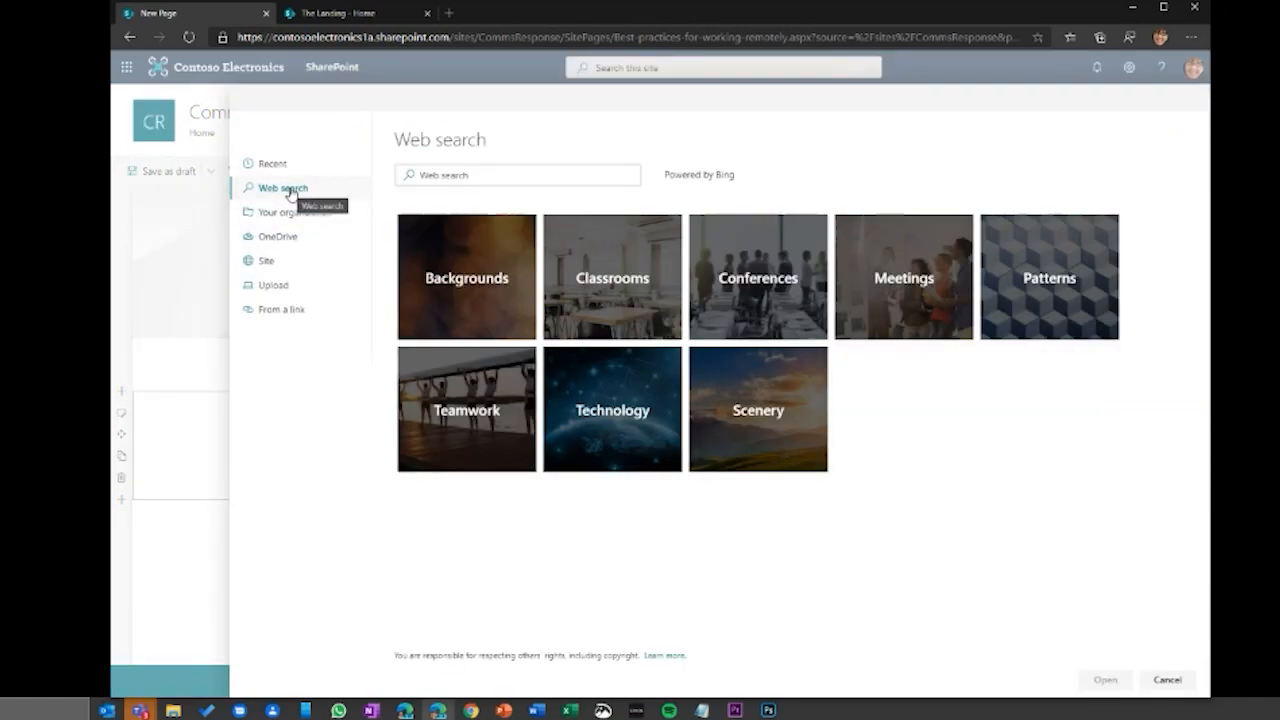
{"action": "left_click", "coordinate": [492, 281]}
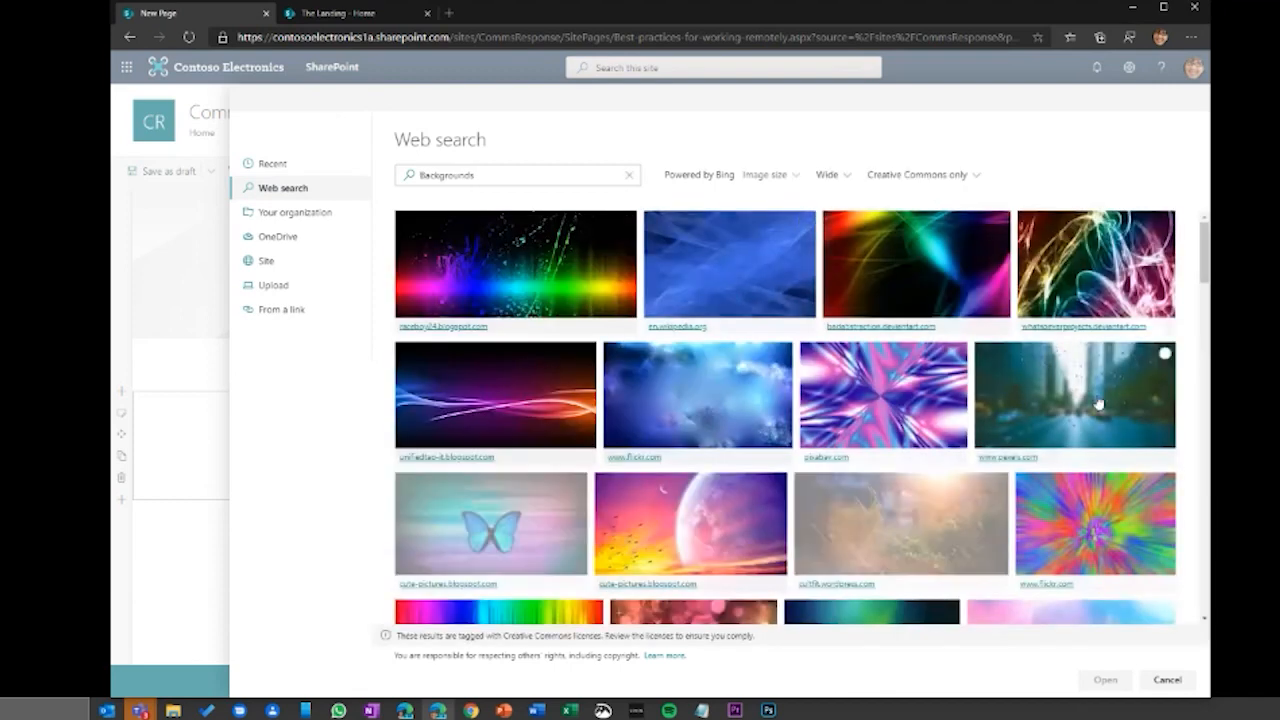
{"action": "left_click", "coordinate": [1095, 400]}
{"action": "left_click", "coordinate": [1100, 682]}
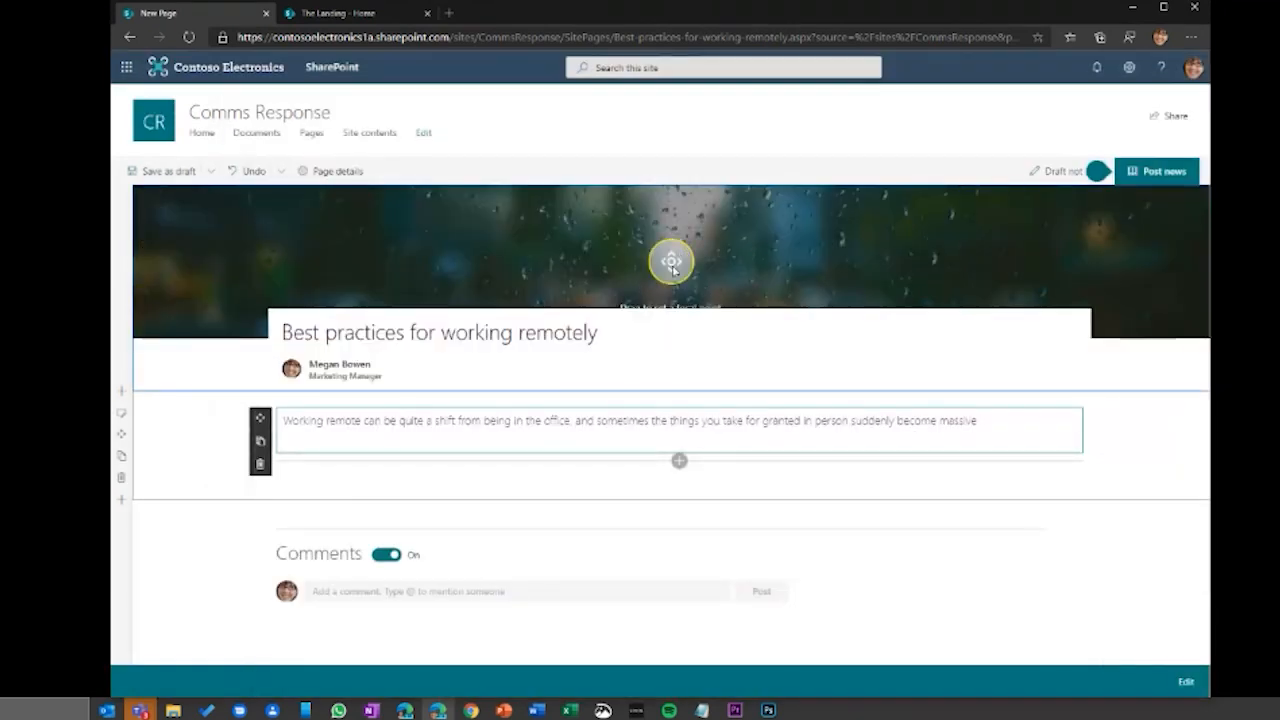
{"action": "left_click_drag", "start_coordinate": [671, 260], "coordinate": [676, 284]}
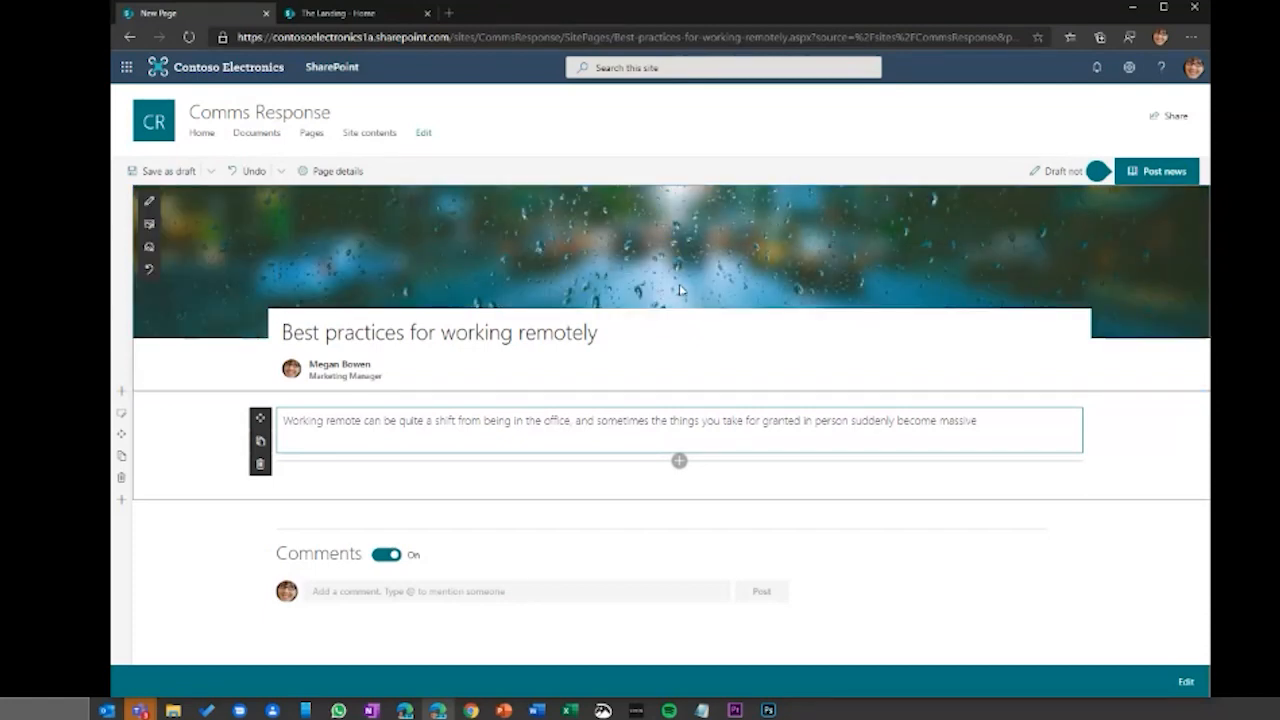
{"action": "left_click", "coordinate": [1155, 173]}
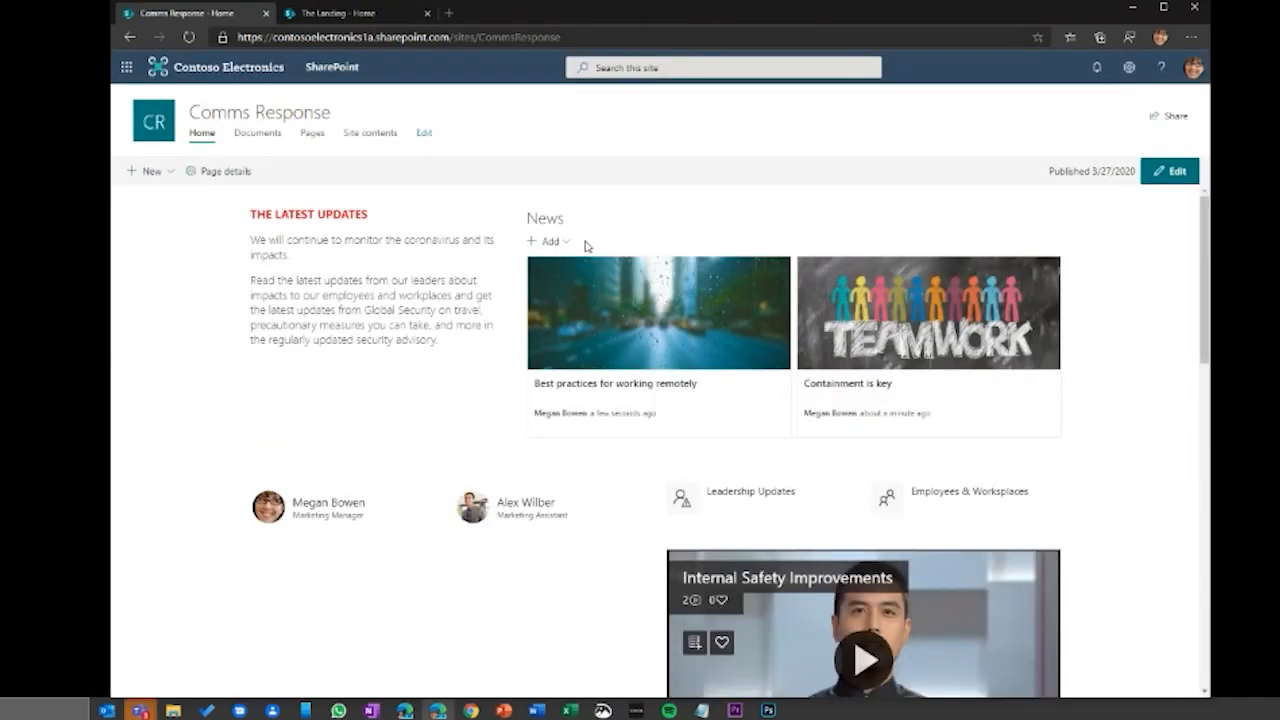
Step: Put the Comms Response home page into edit mode and open the News web part's settings
{"action": "left_click", "coordinate": [1166, 174]}
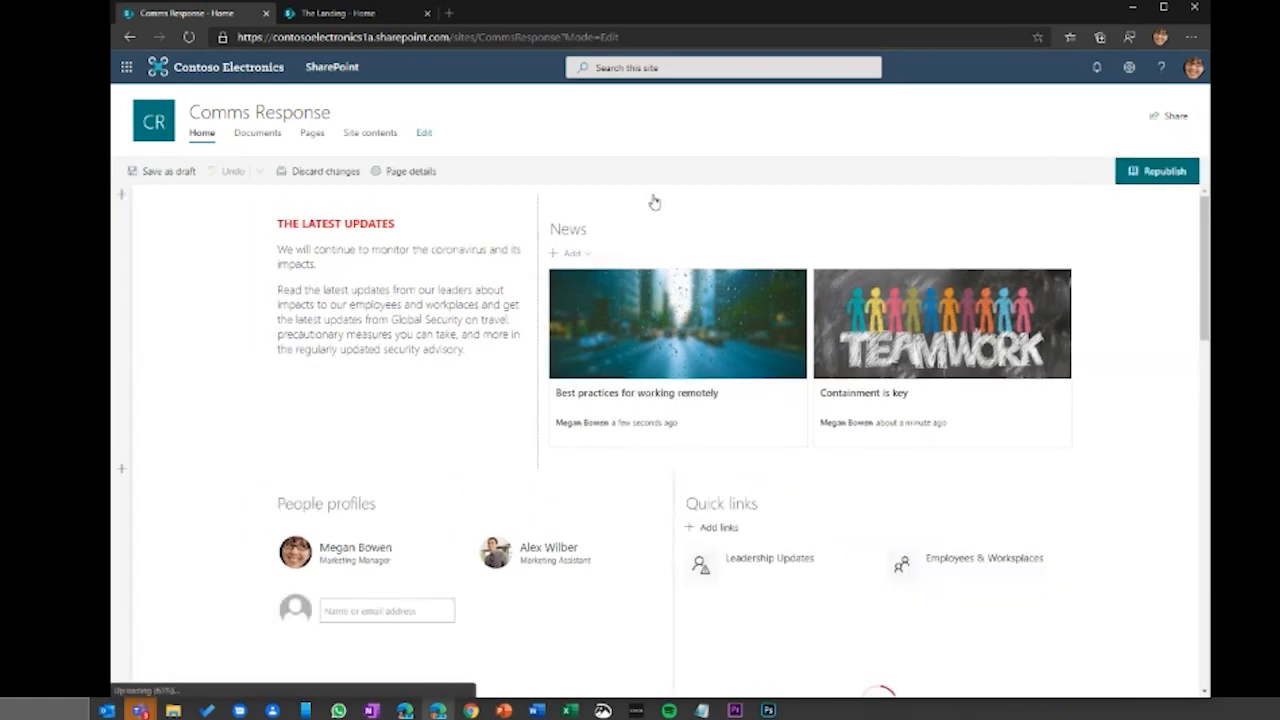
{"action": "left_click", "coordinate": [633, 231]}
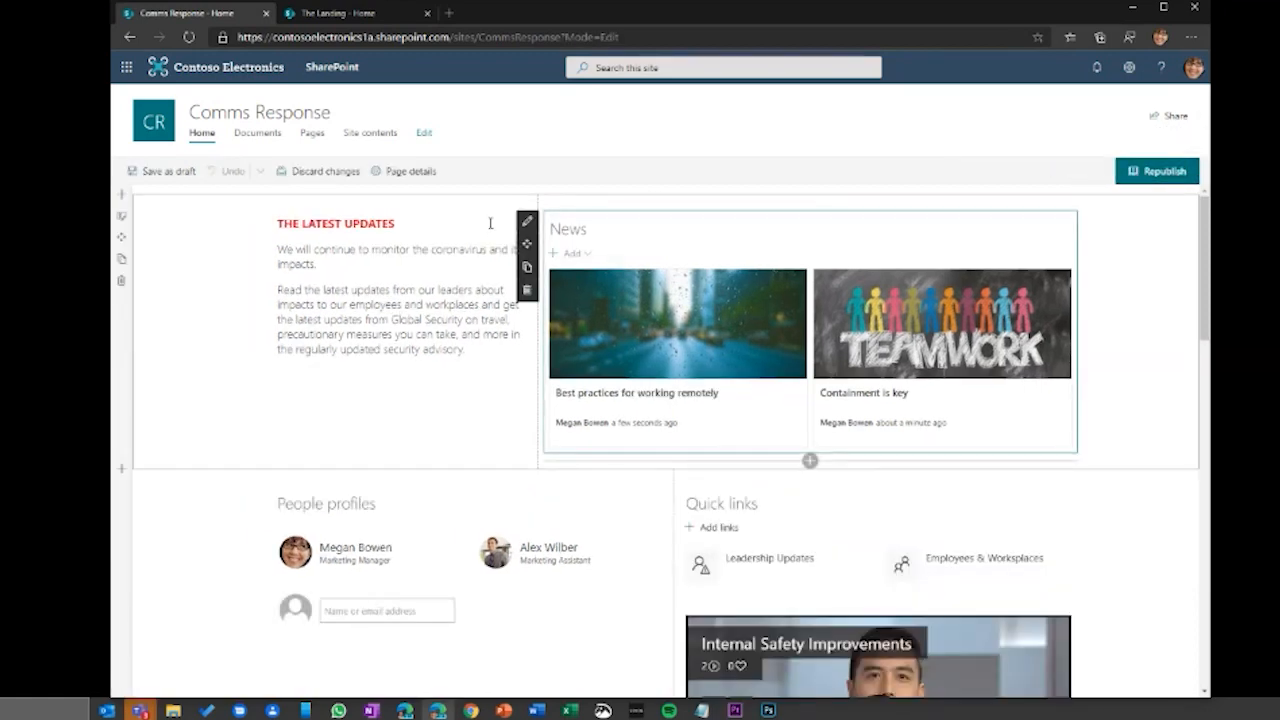
{"action": "left_click", "coordinate": [527, 221]}
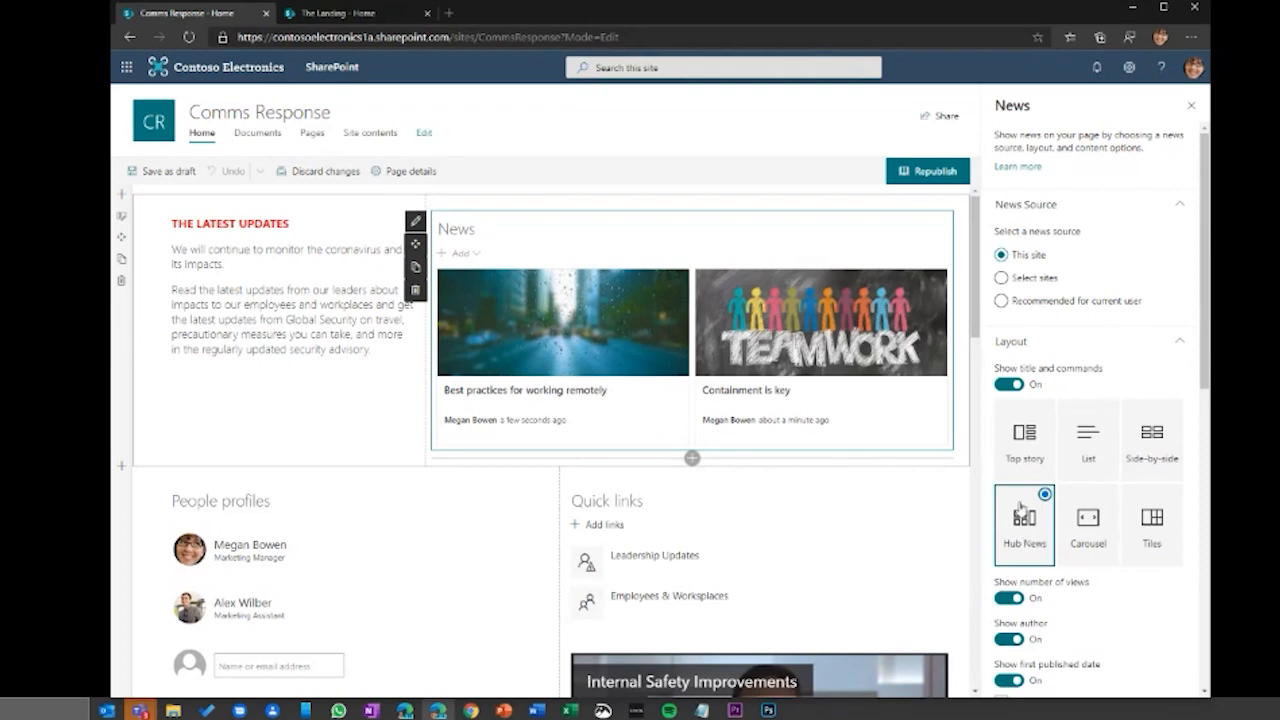
Step: Try the List, Side-by-side and Tiles layouts for the News web part, then return to Hub News
{"action": "left_click", "coordinate": [1089, 442]}
{"action": "left_click", "coordinate": [1148, 447]}
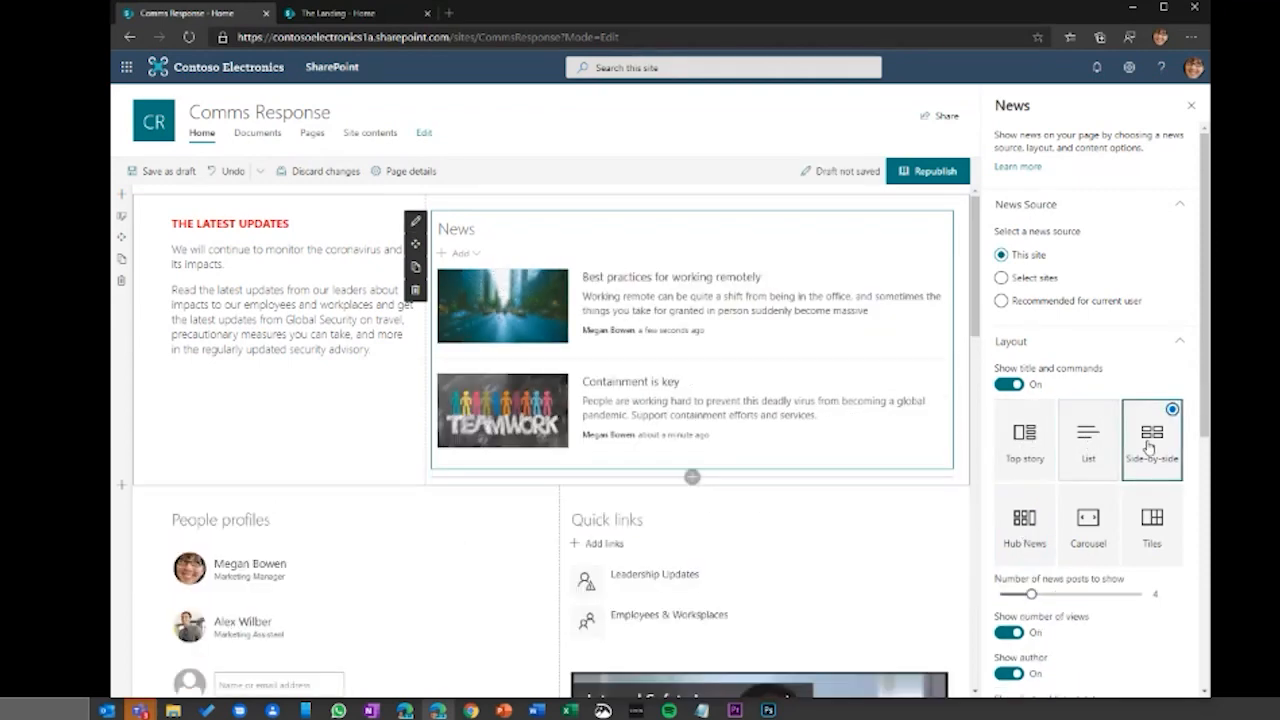
{"action": "left_click", "coordinate": [1149, 522]}
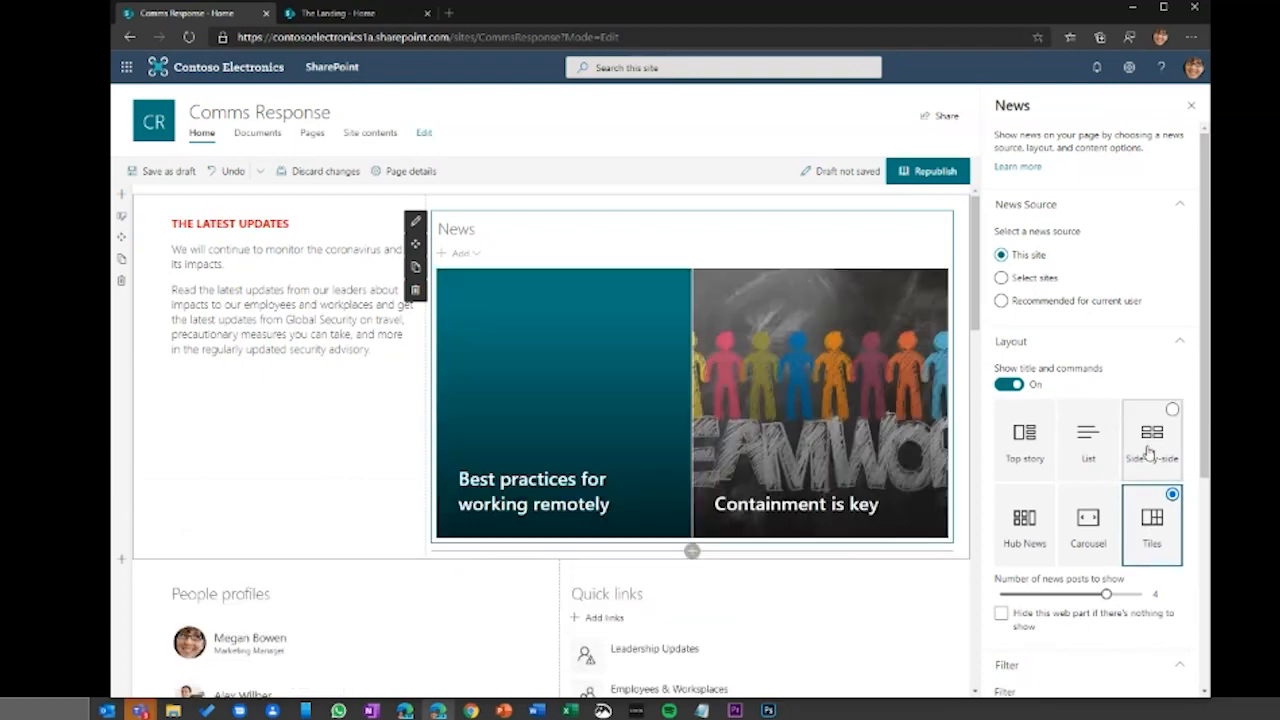
{"action": "left_click", "coordinate": [1149, 450]}
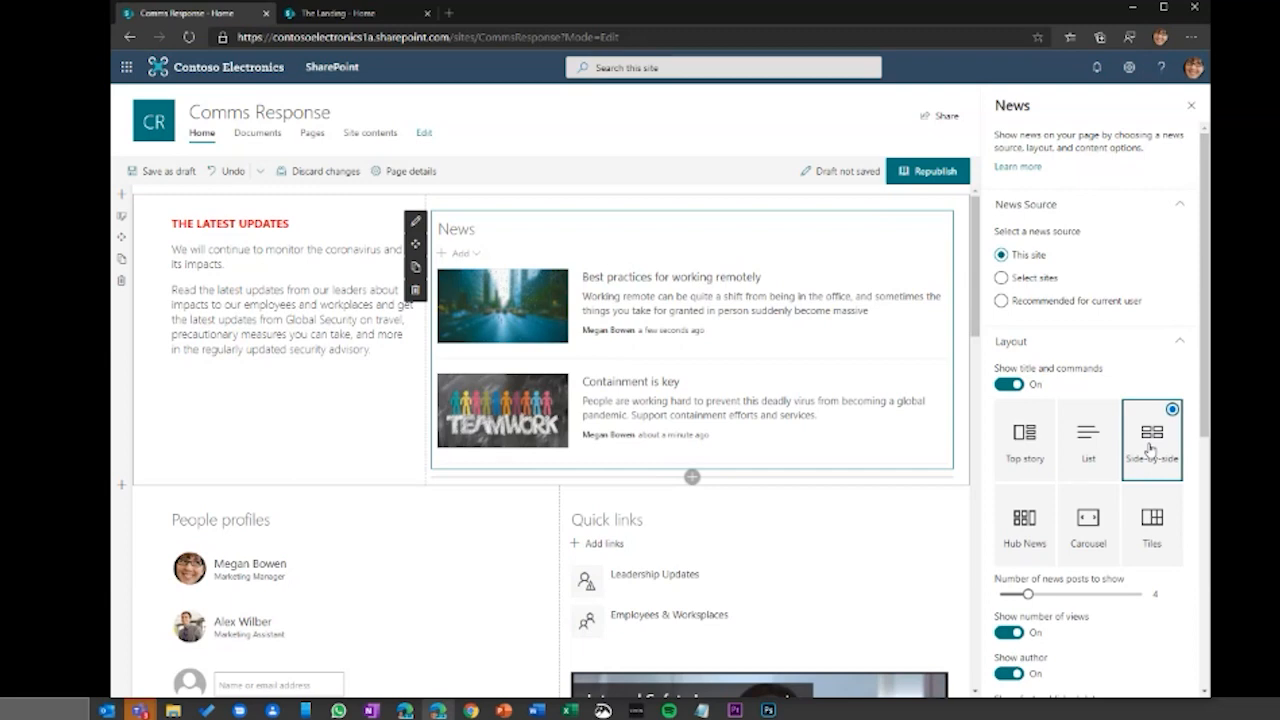
{"action": "left_click", "coordinate": [1027, 527]}
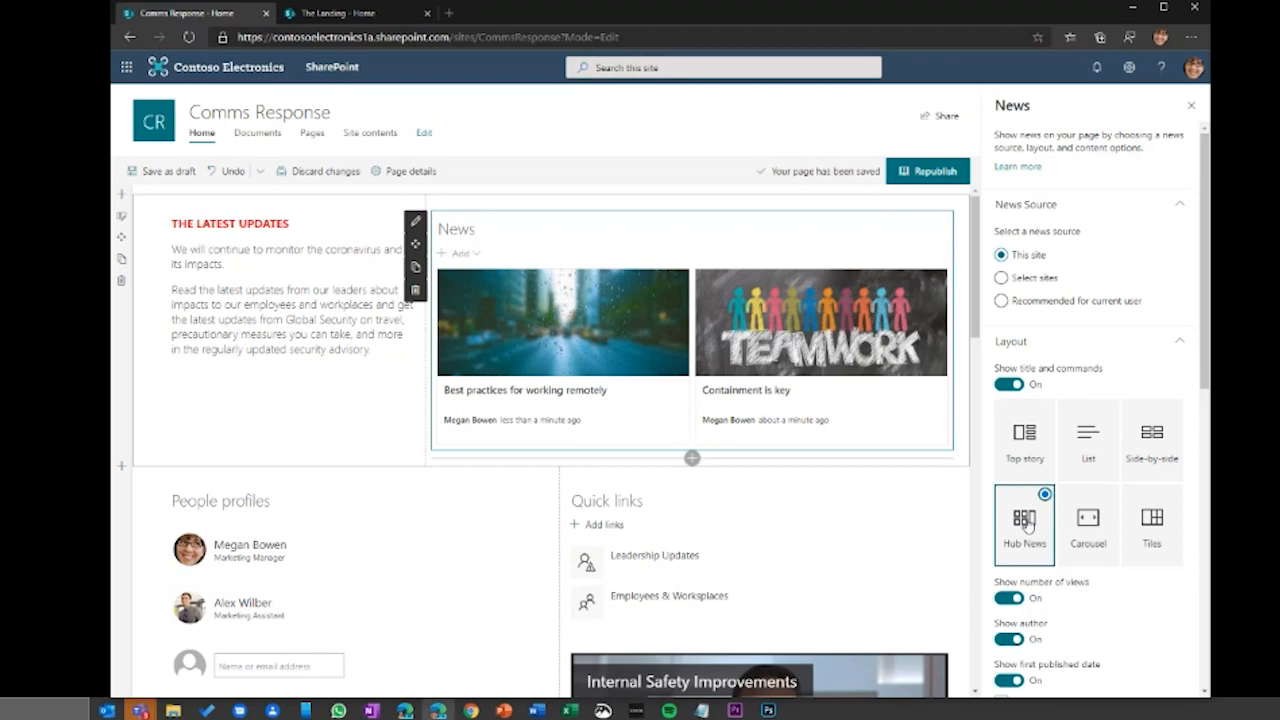
Step: Organize the News web part so that "Containment is key" takes the first place in the news order
{"action": "scroll", "coordinate": [1110, 532], "scroll_direction": "down", "scroll_amount": 8}
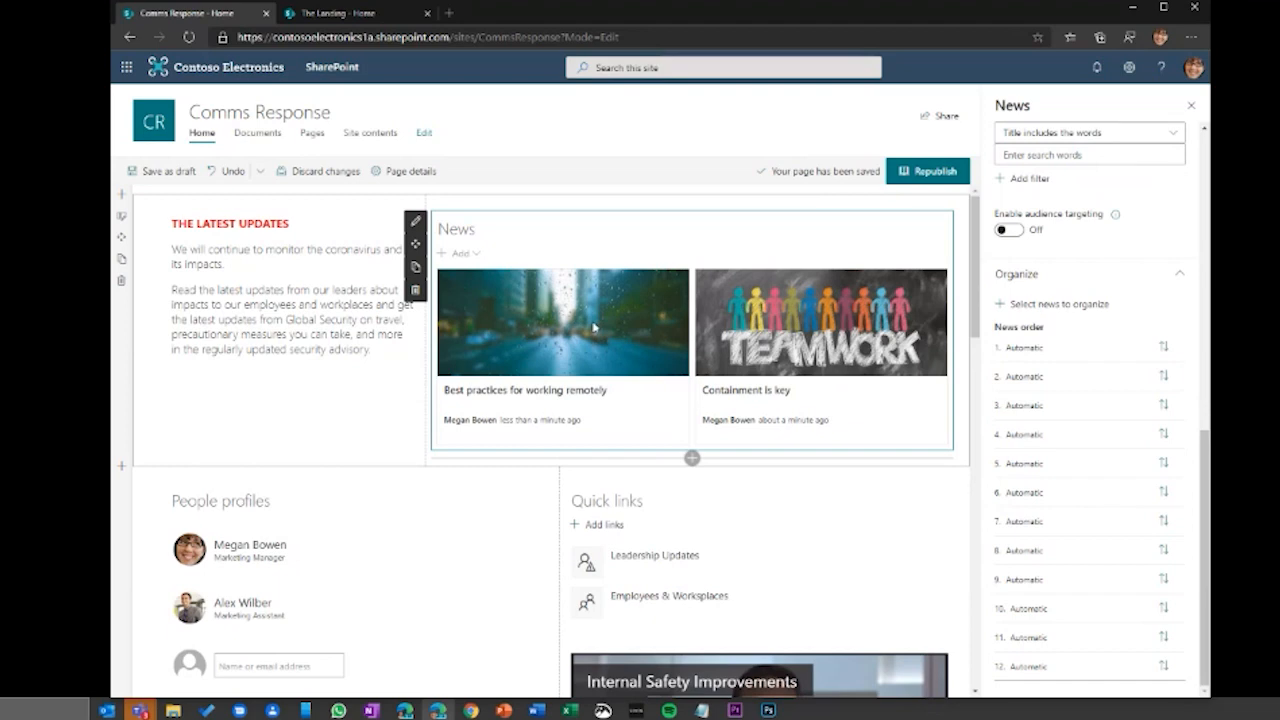
{"action": "left_click", "coordinate": [1082, 310]}
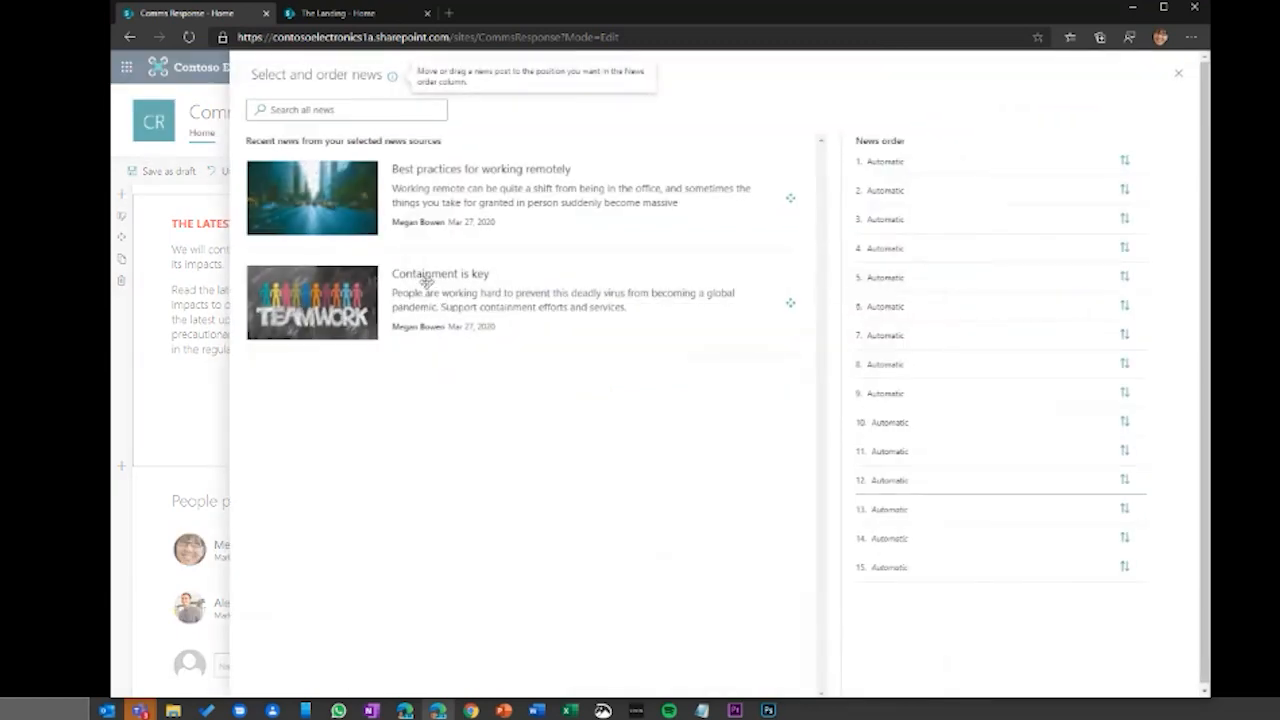
{"action": "left_click_drag", "start_coordinate": [420, 285], "coordinate": [950, 155]}
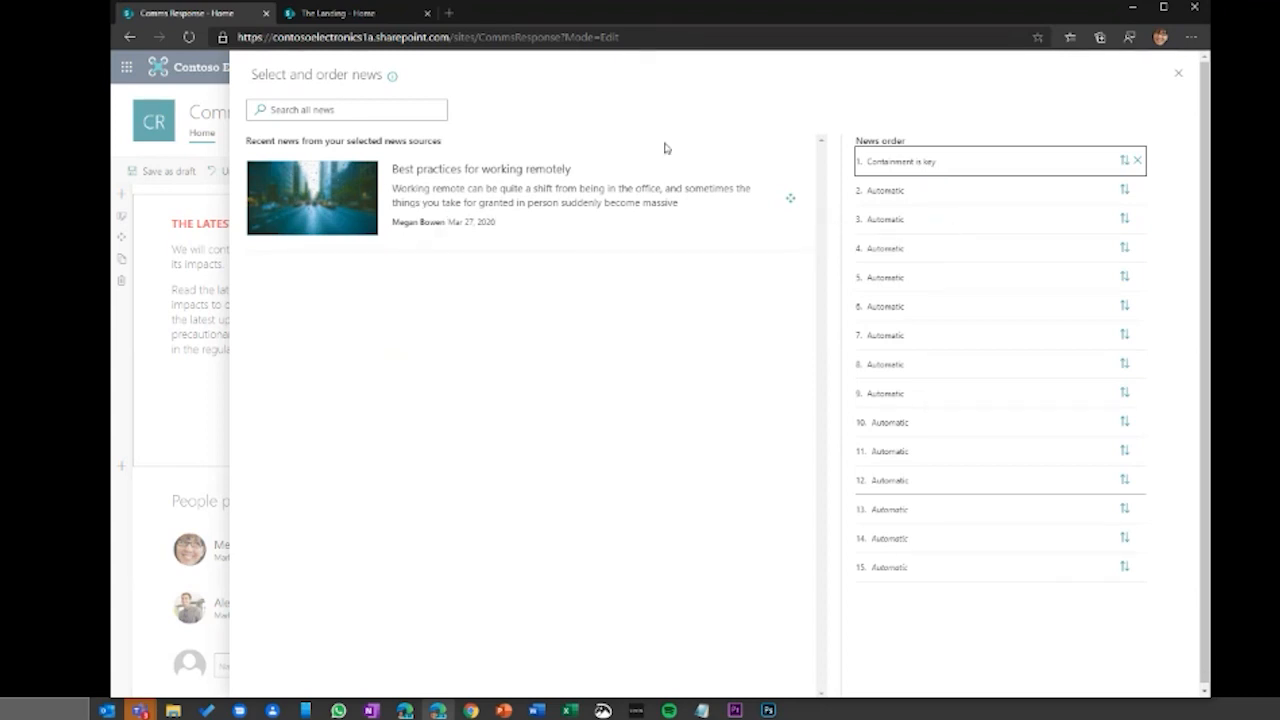
{"action": "left_click", "coordinate": [1176, 78]}
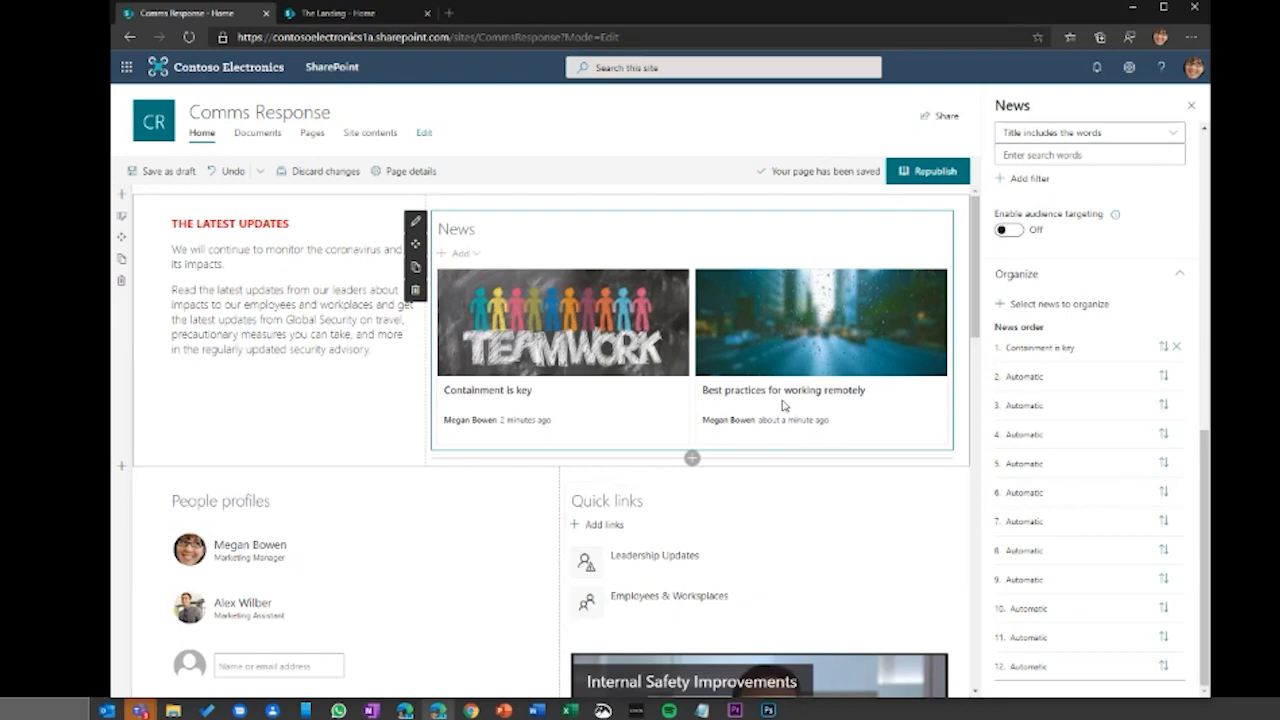
Step: Look at The Landing site's home page and the news from sites in My SharePoint, and return to the Comms Response page
{"action": "scroll", "coordinate": [784, 405], "scroll_direction": "down", "scroll_amount": 2}
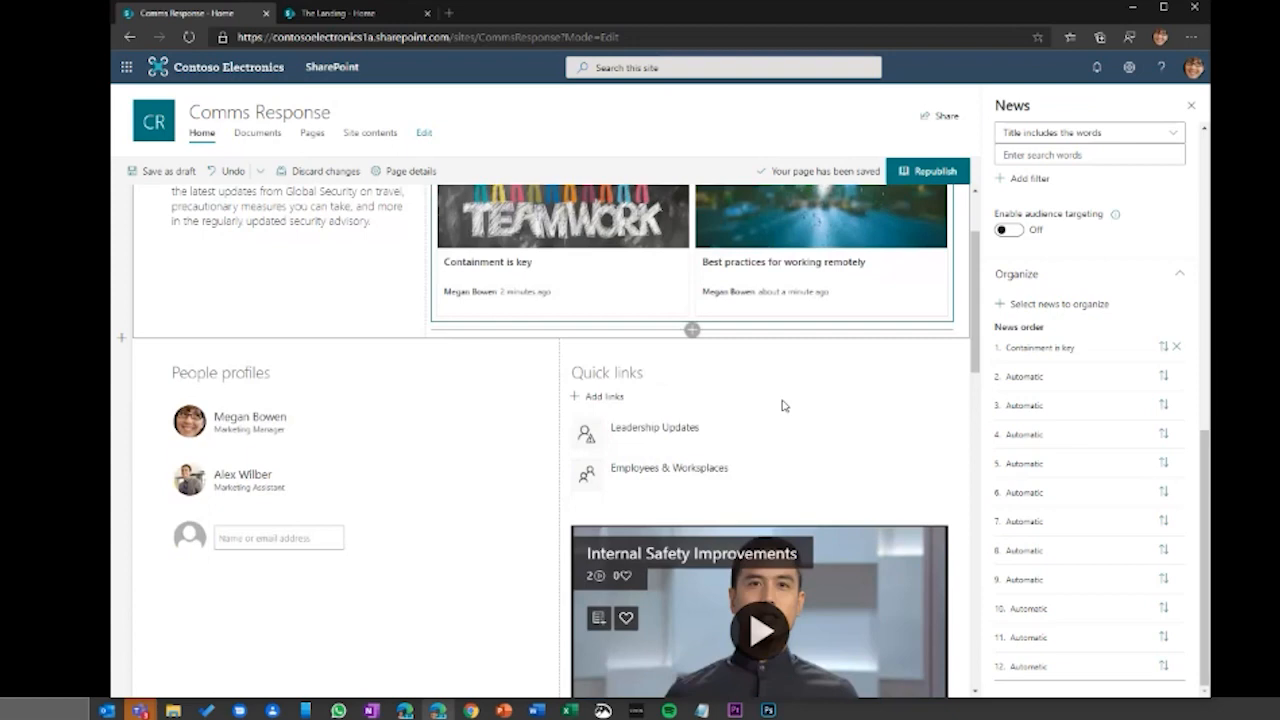
{"action": "scroll", "coordinate": [565, 305], "scroll_direction": "up", "scroll_amount": 2}
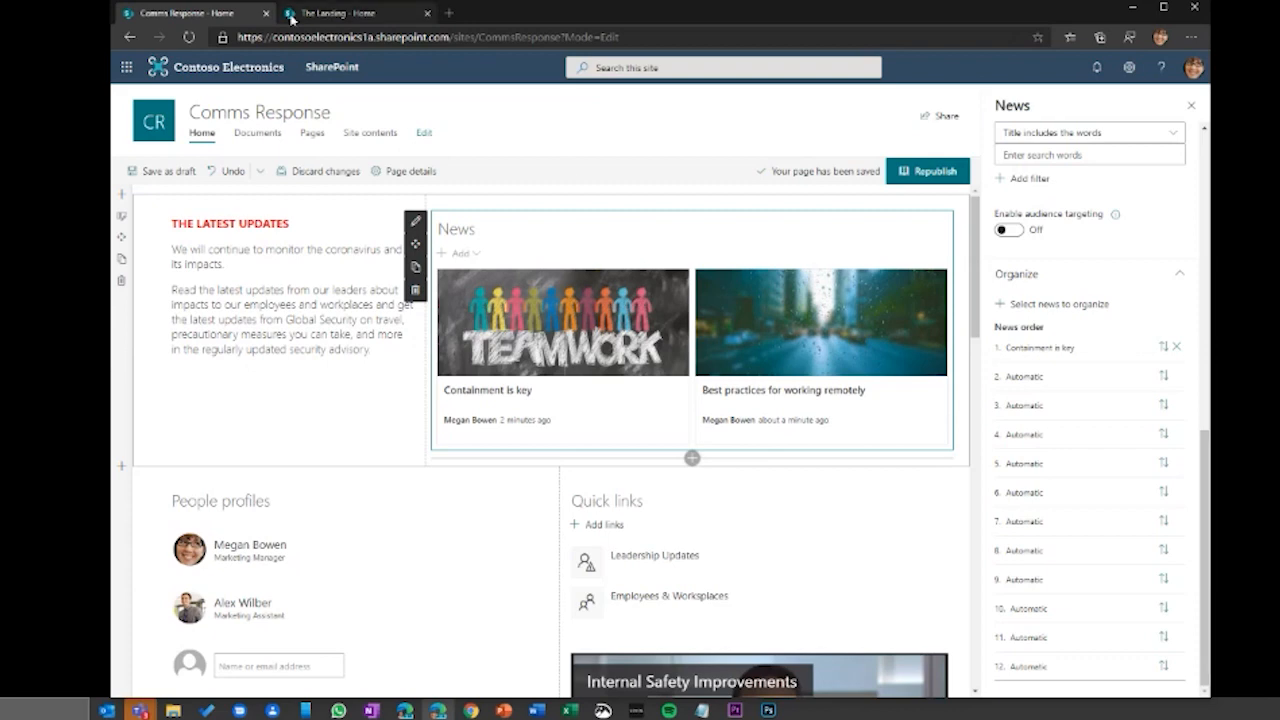
{"action": "left_click", "coordinate": [335, 14]}
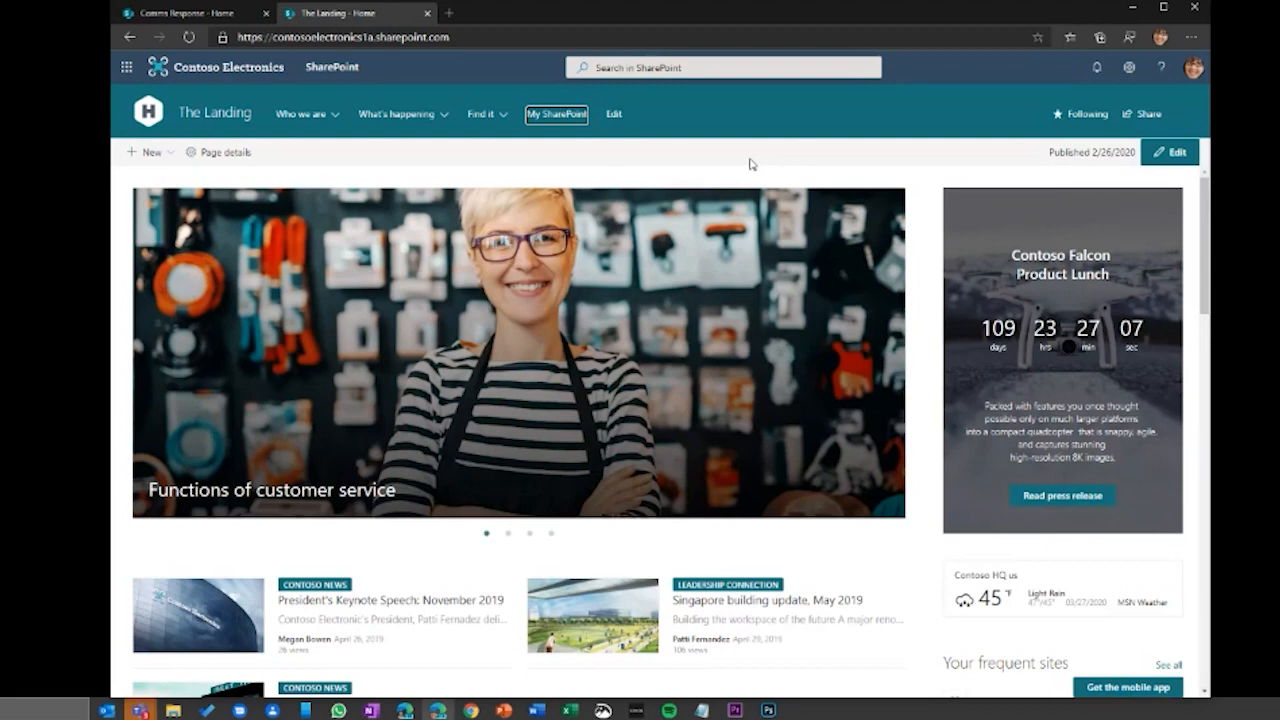
{"action": "left_click", "coordinate": [555, 115]}
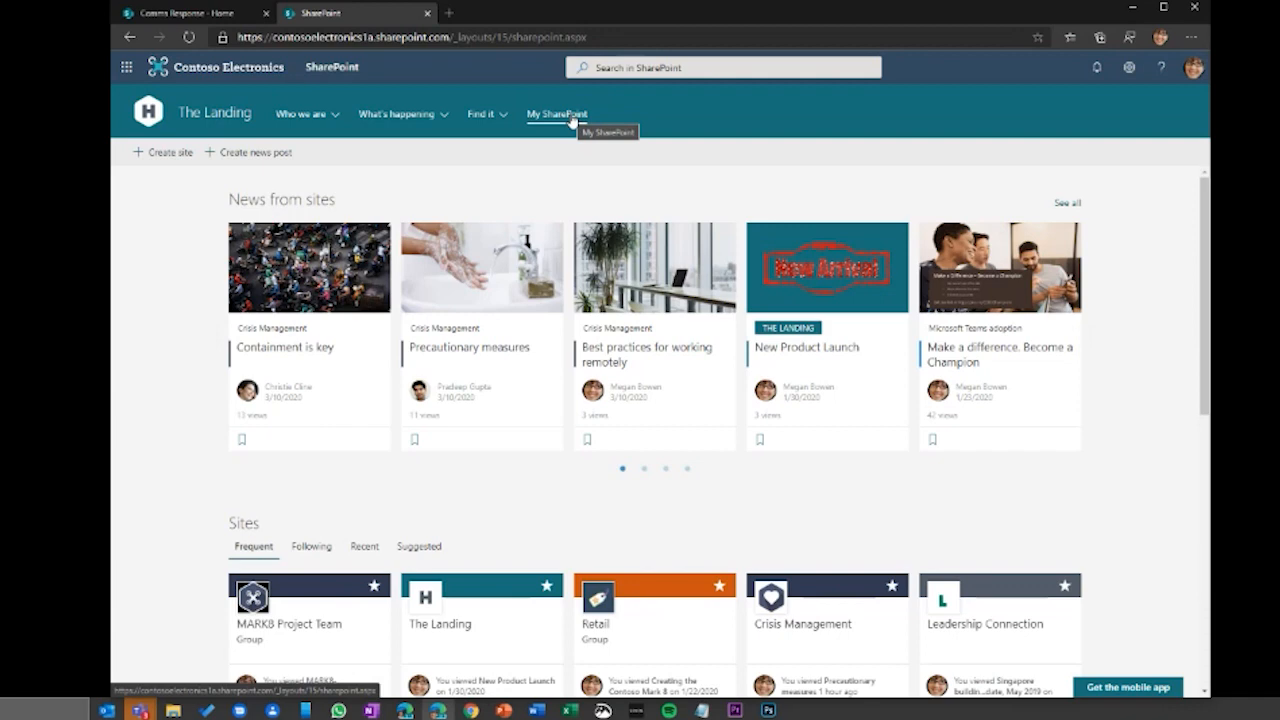
{"action": "left_click", "coordinate": [127, 67]}
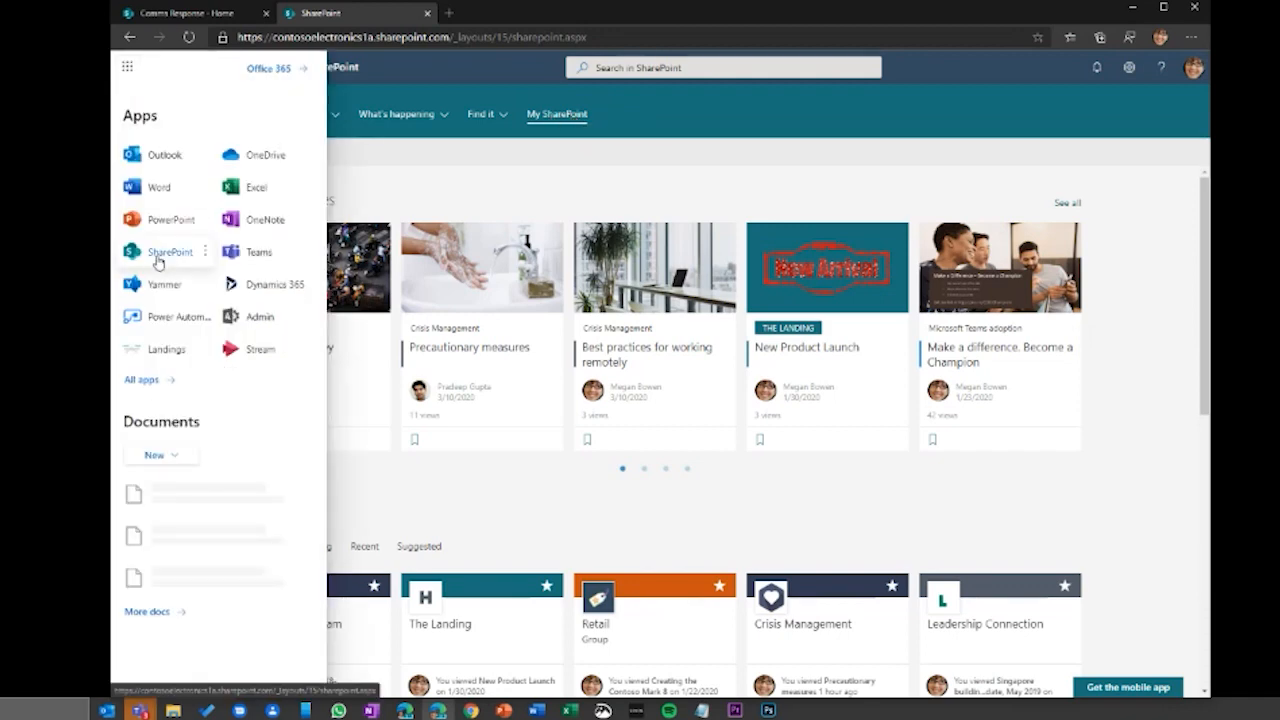
{"action": "left_click", "coordinate": [716, 160]}
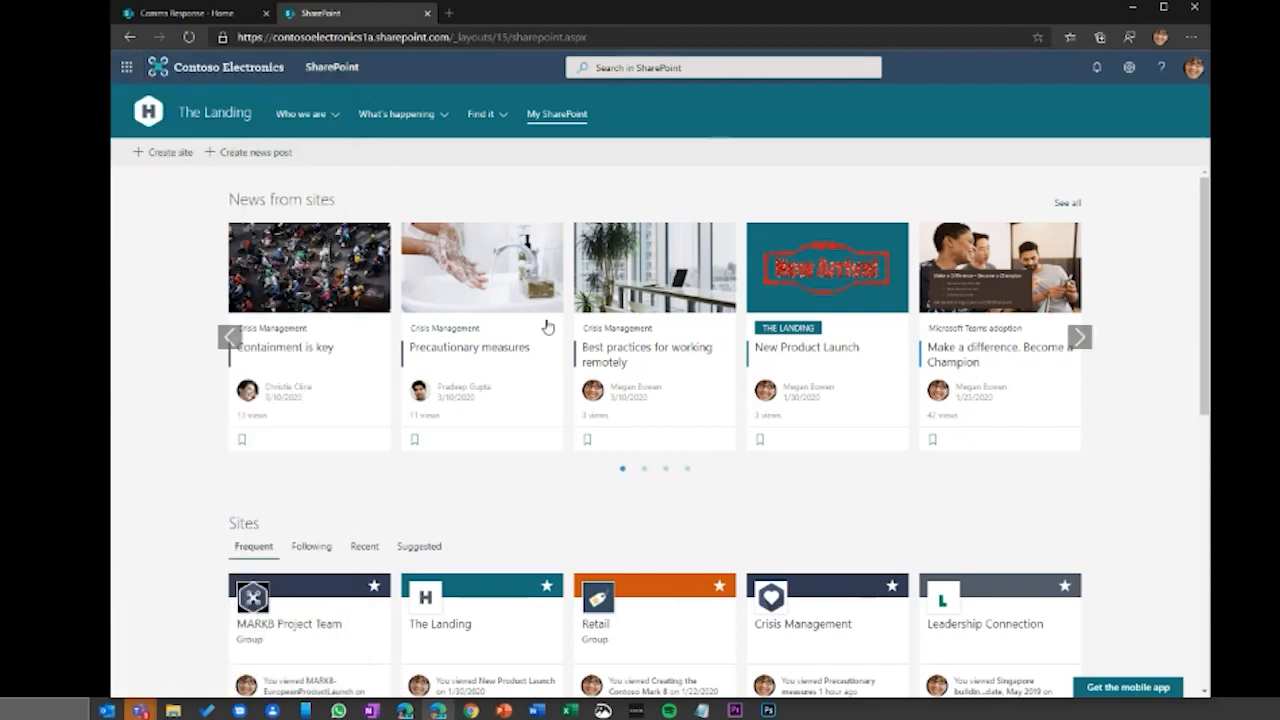
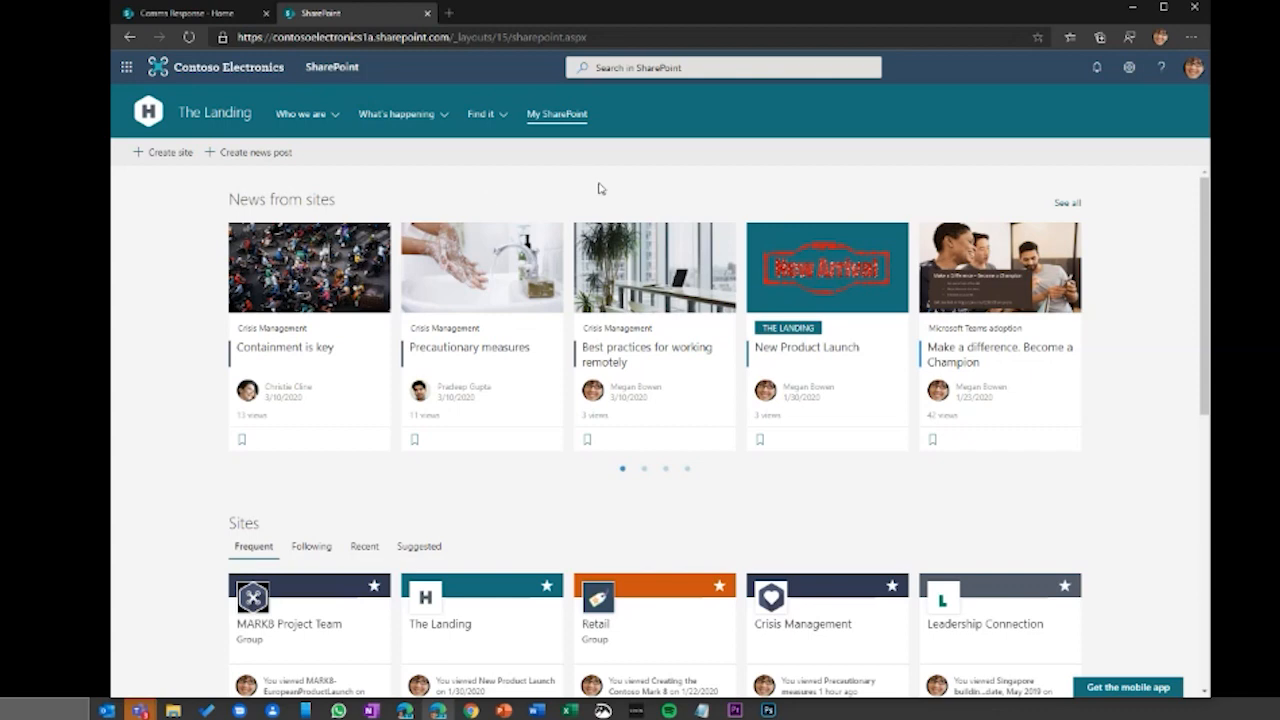
{"action": "left_click", "coordinate": [213, 13]}
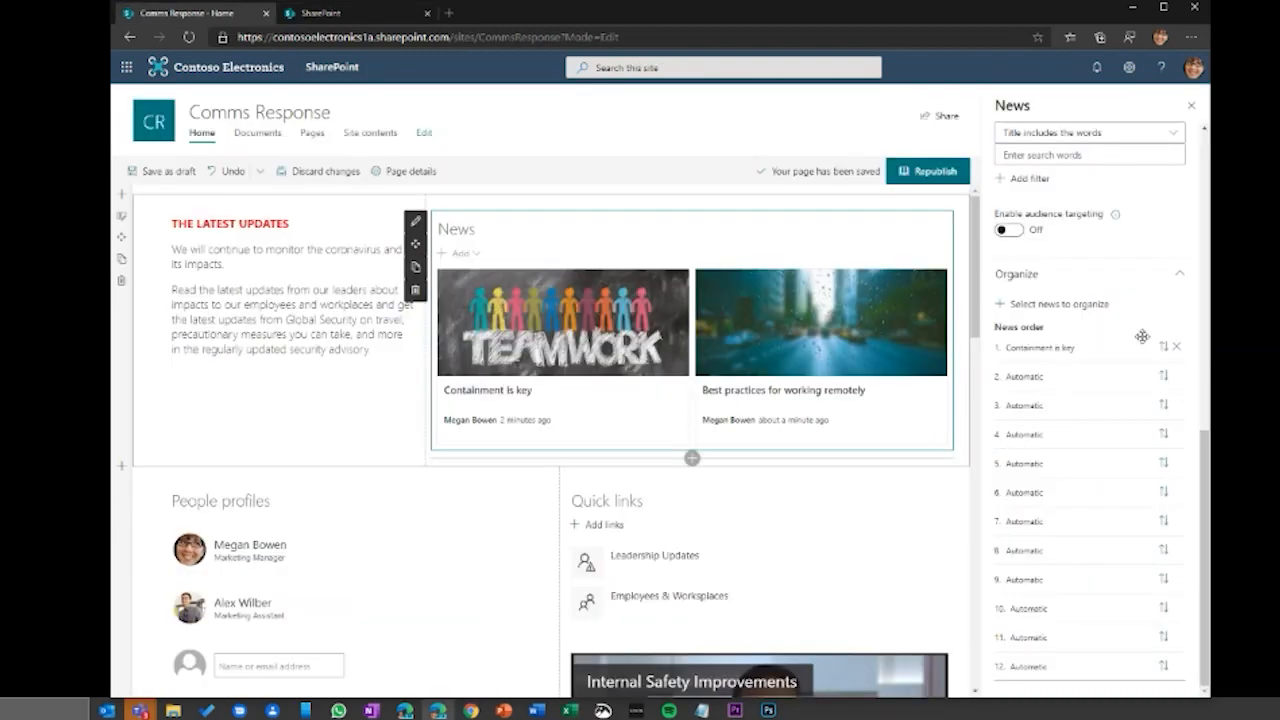
Step: Change the People profiles web part on the home page to the Descriptive layout
{"action": "scroll", "coordinate": [728, 370], "scroll_direction": "down", "scroll_amount": 3}
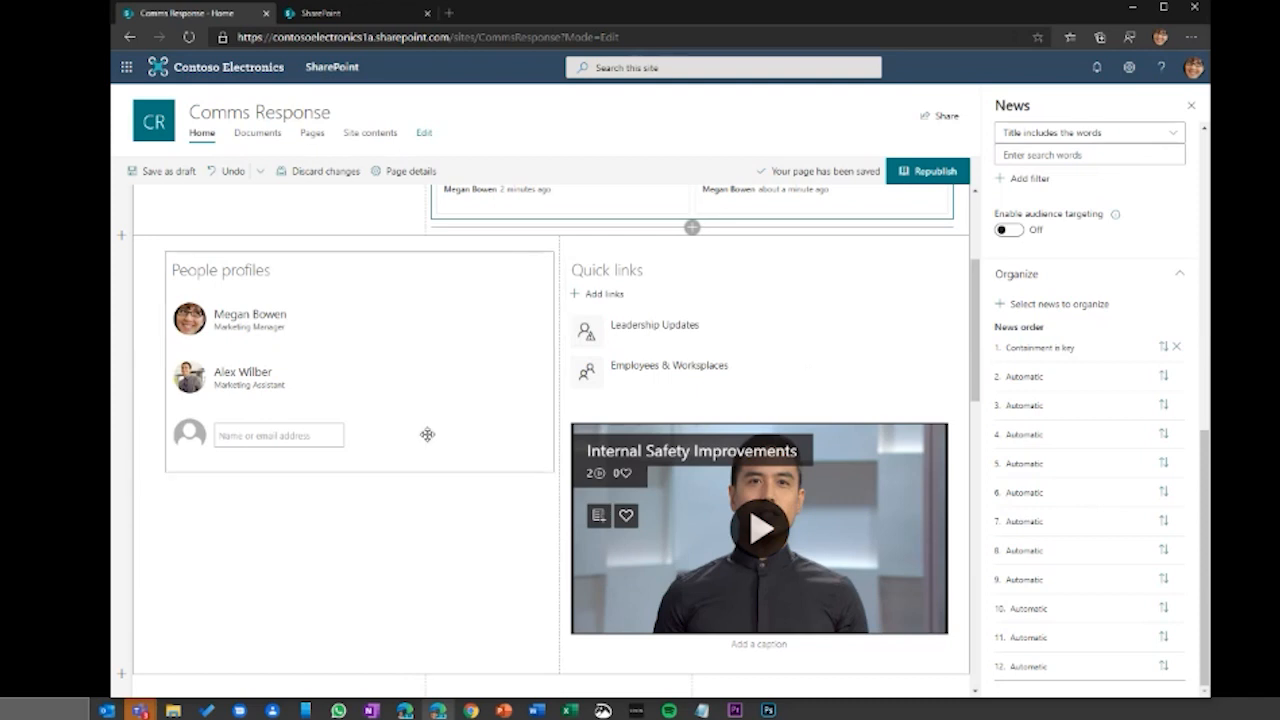
{"action": "left_click", "coordinate": [317, 344]}
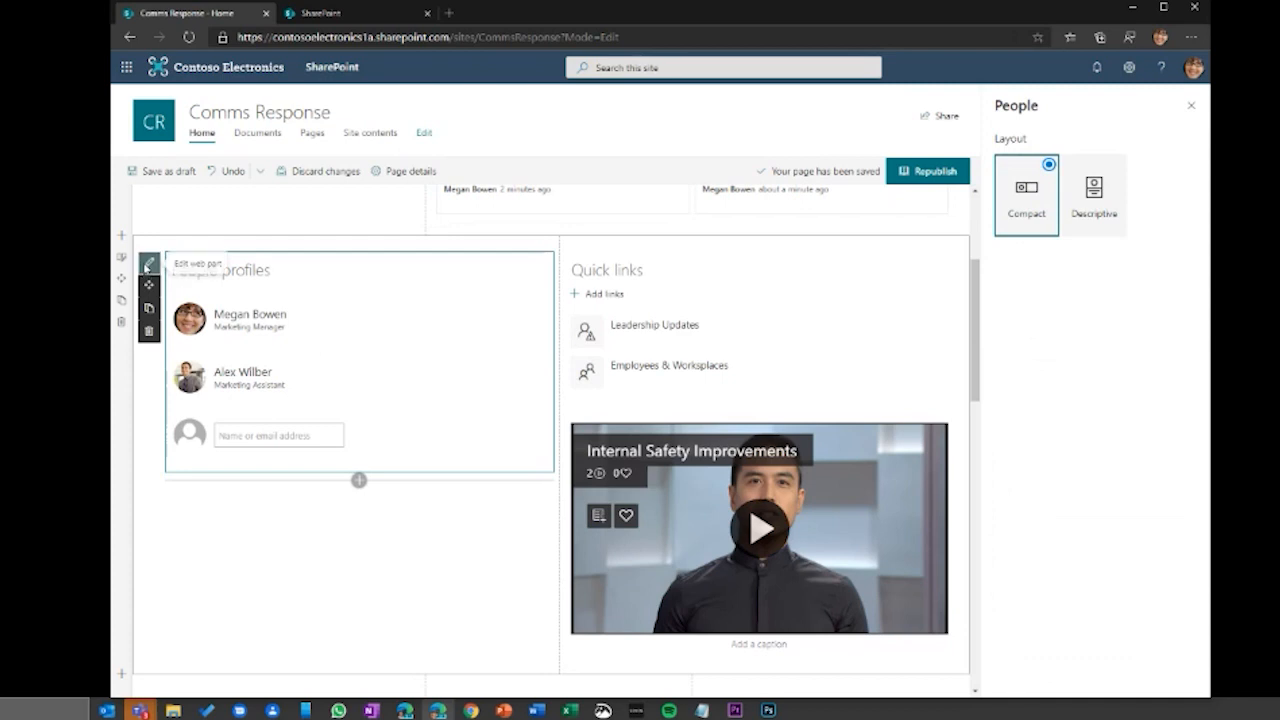
{"action": "left_click", "coordinate": [147, 266]}
{"action": "left_click", "coordinate": [252, 269]}
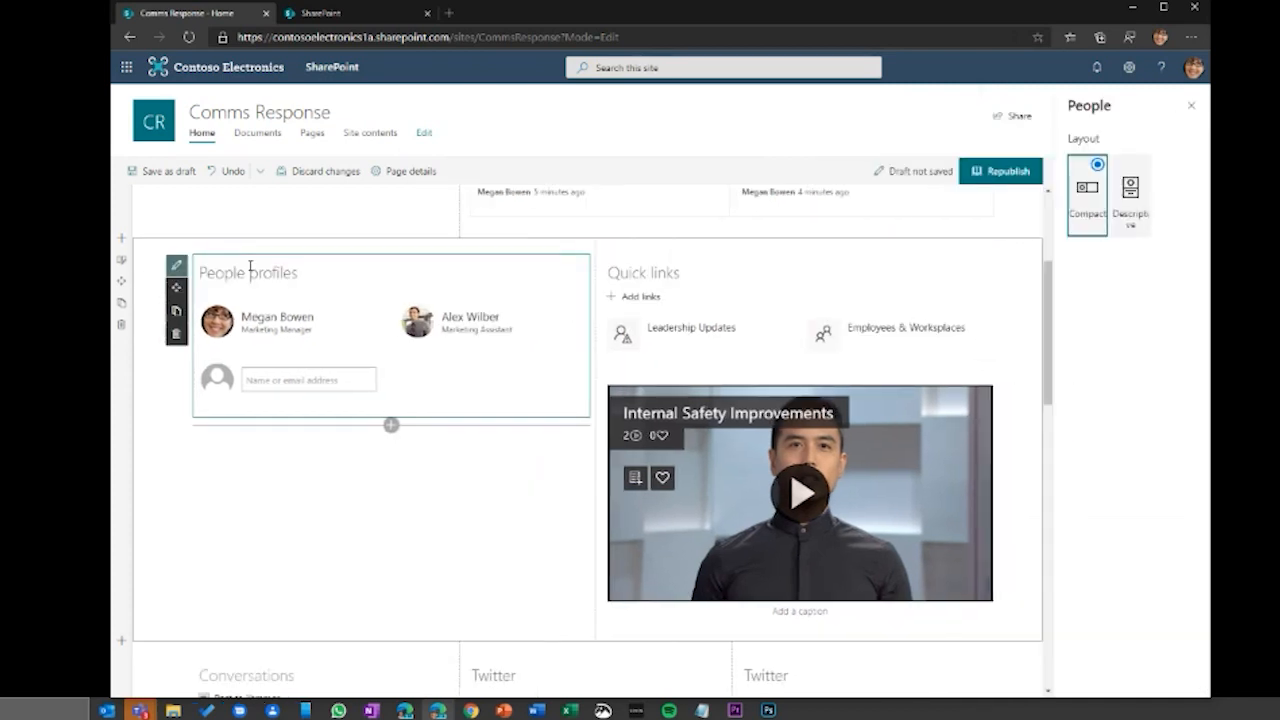
{"action": "left_click", "coordinate": [1095, 195]}
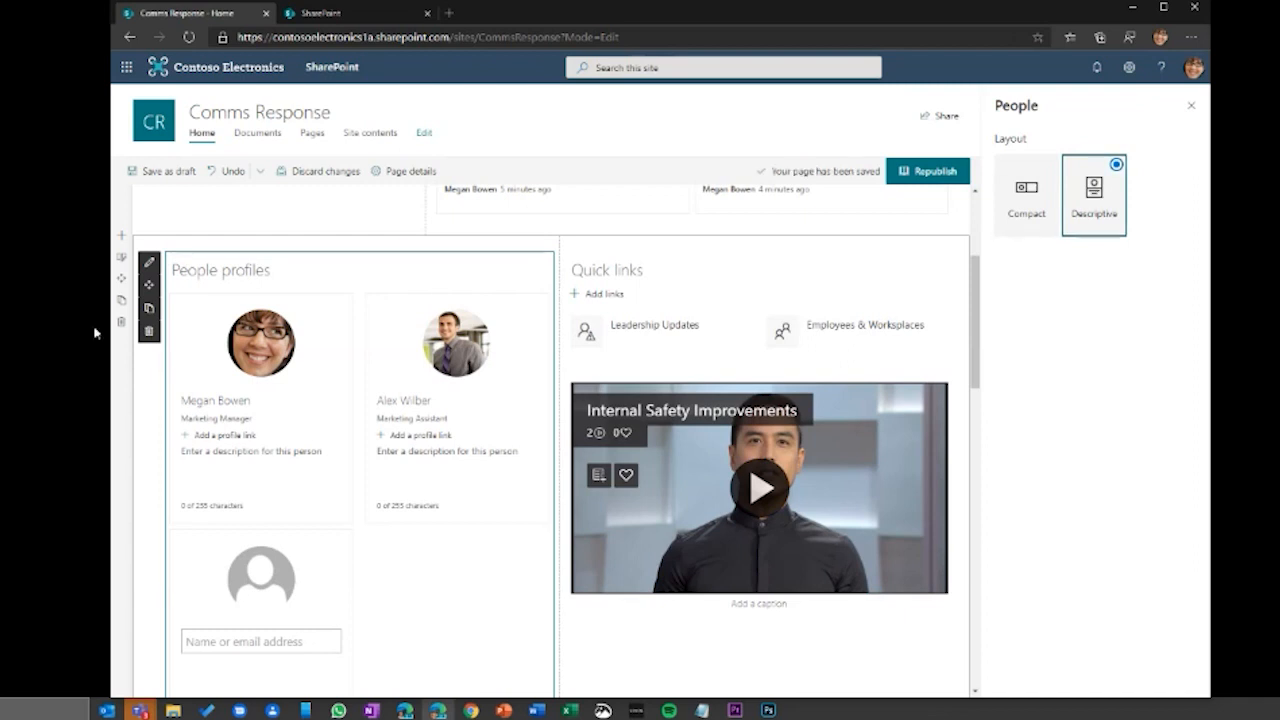
Step: Change the title of the People profiles web part to "Main response team"
{"action": "triple_click", "coordinate": [281, 269]}
{"action": "type", "text": "Main"}
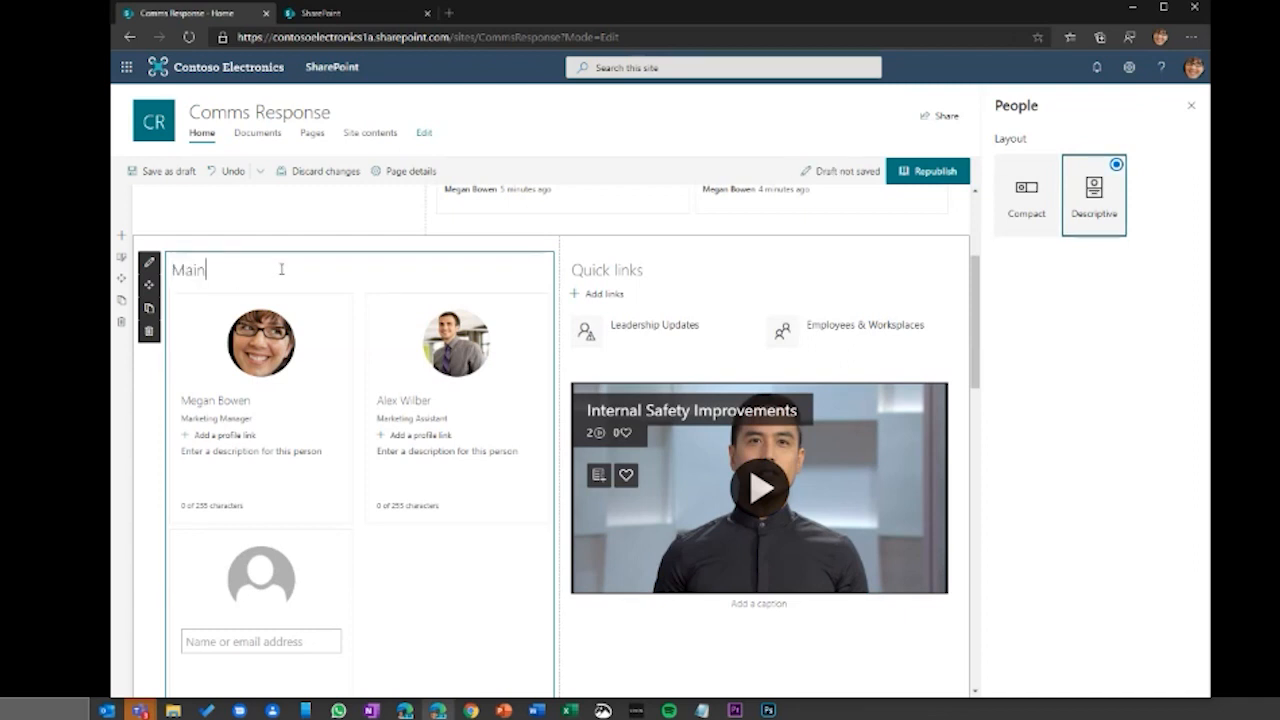
{"action": "type", "text": " resp"}
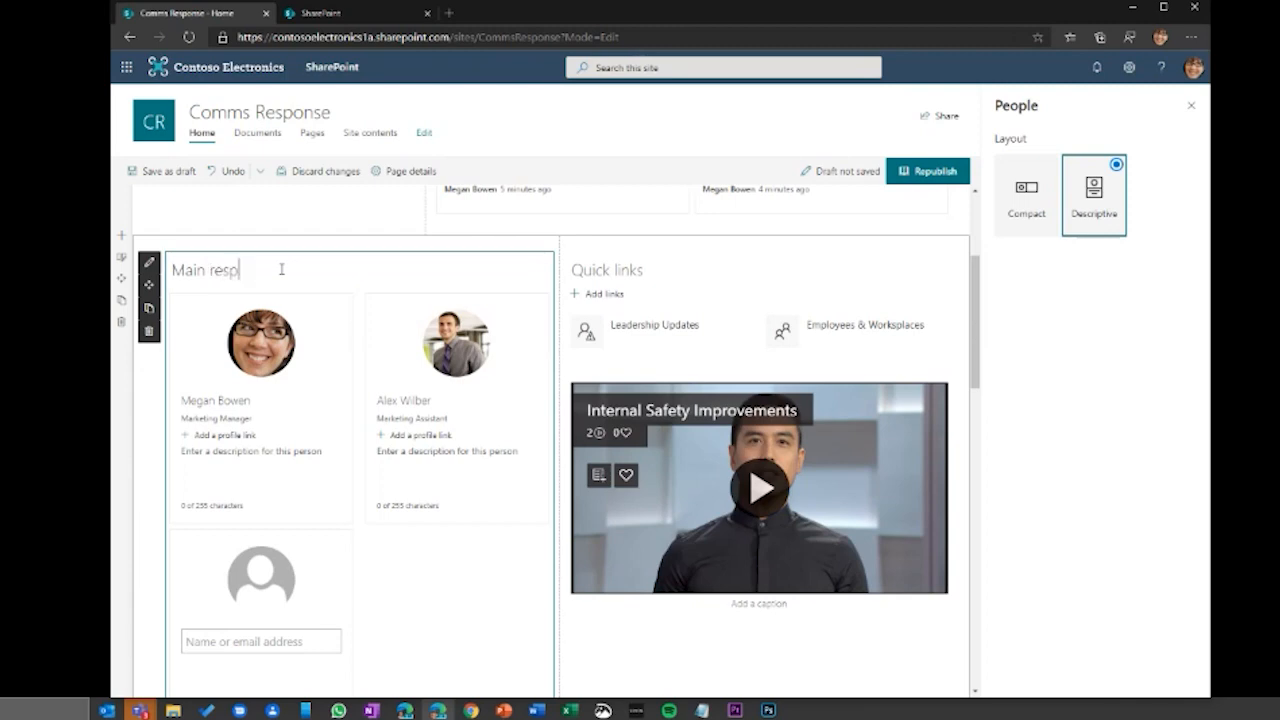
{"action": "type", "text": "onse team"}
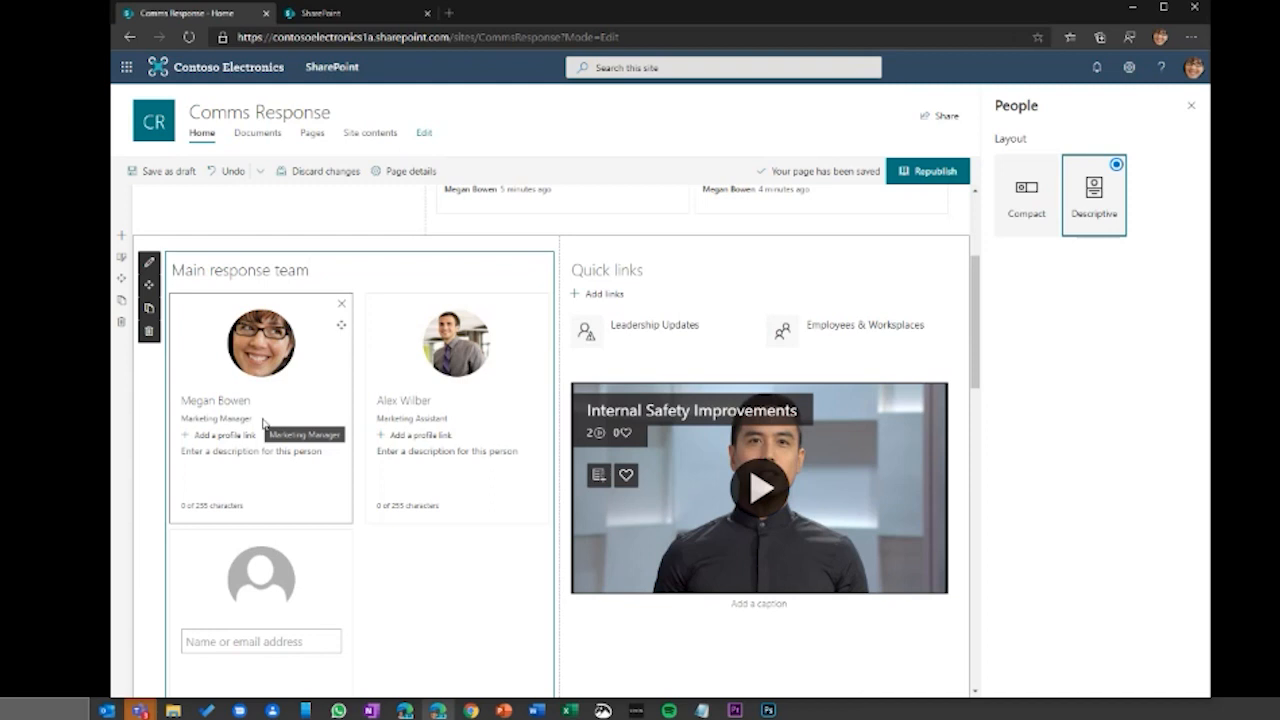
{"action": "left_click", "coordinate": [240, 451]}
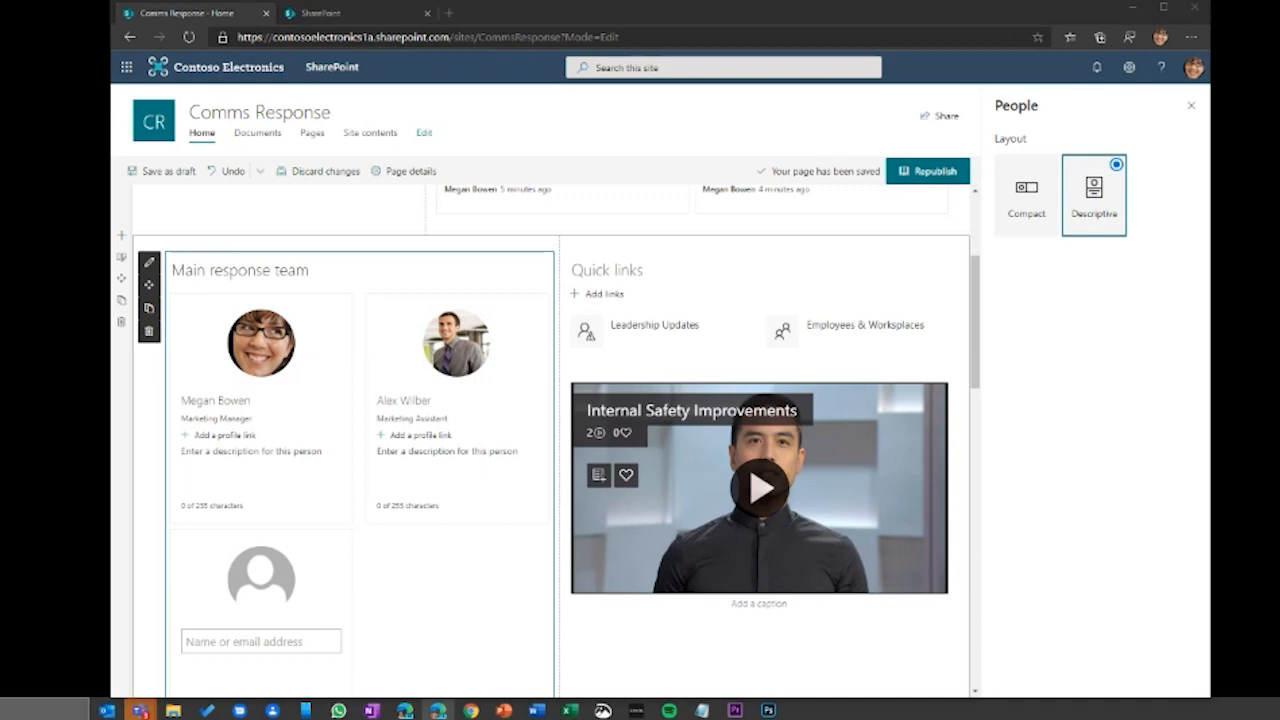
{"action": "left_click", "coordinate": [231, 451]}
{"action": "type", "text": "Contact us to get the latest on precautionary measures and more."}
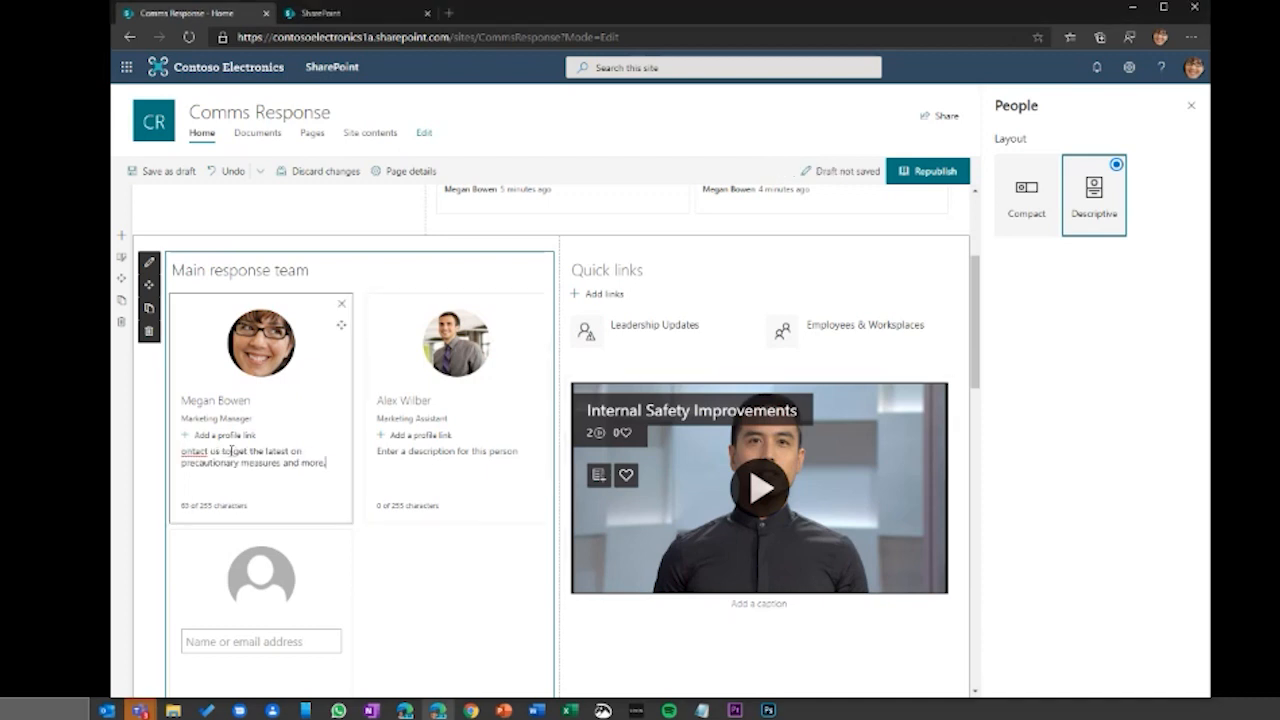
{"action": "left_click", "coordinate": [182, 451]}
{"action": "type", "text": "C"}
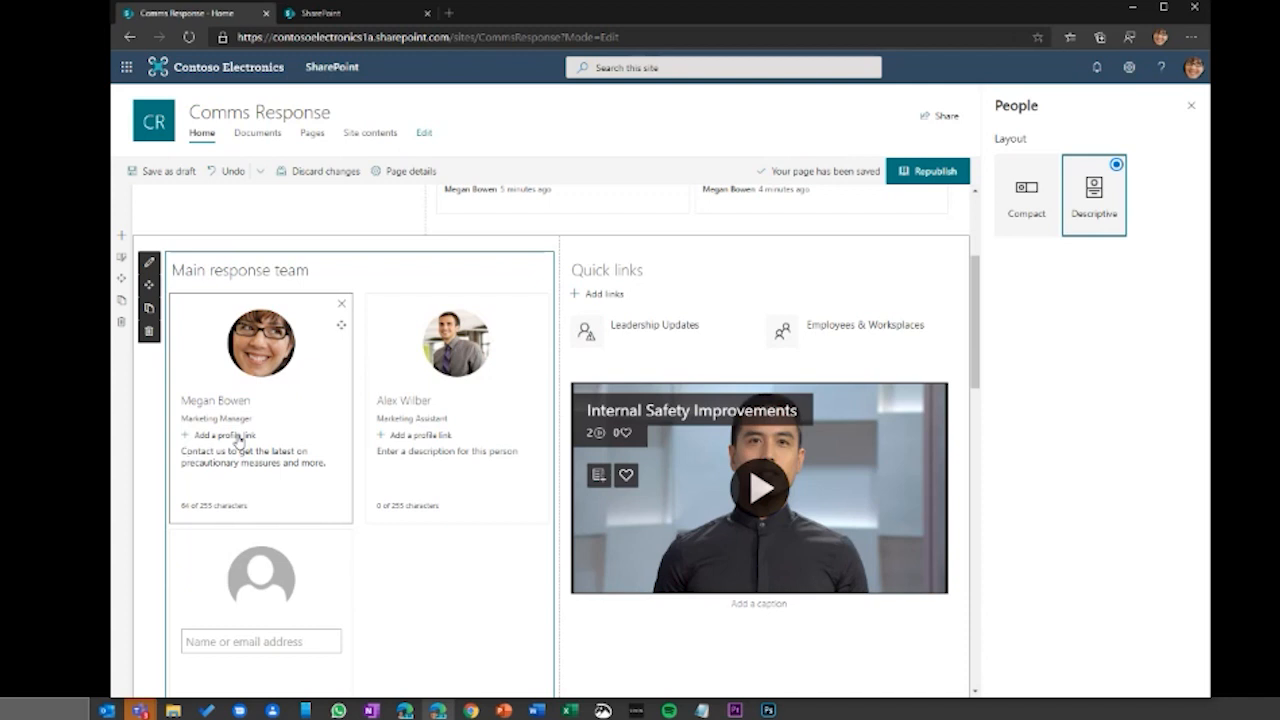
{"action": "left_click", "coordinate": [238, 437]}
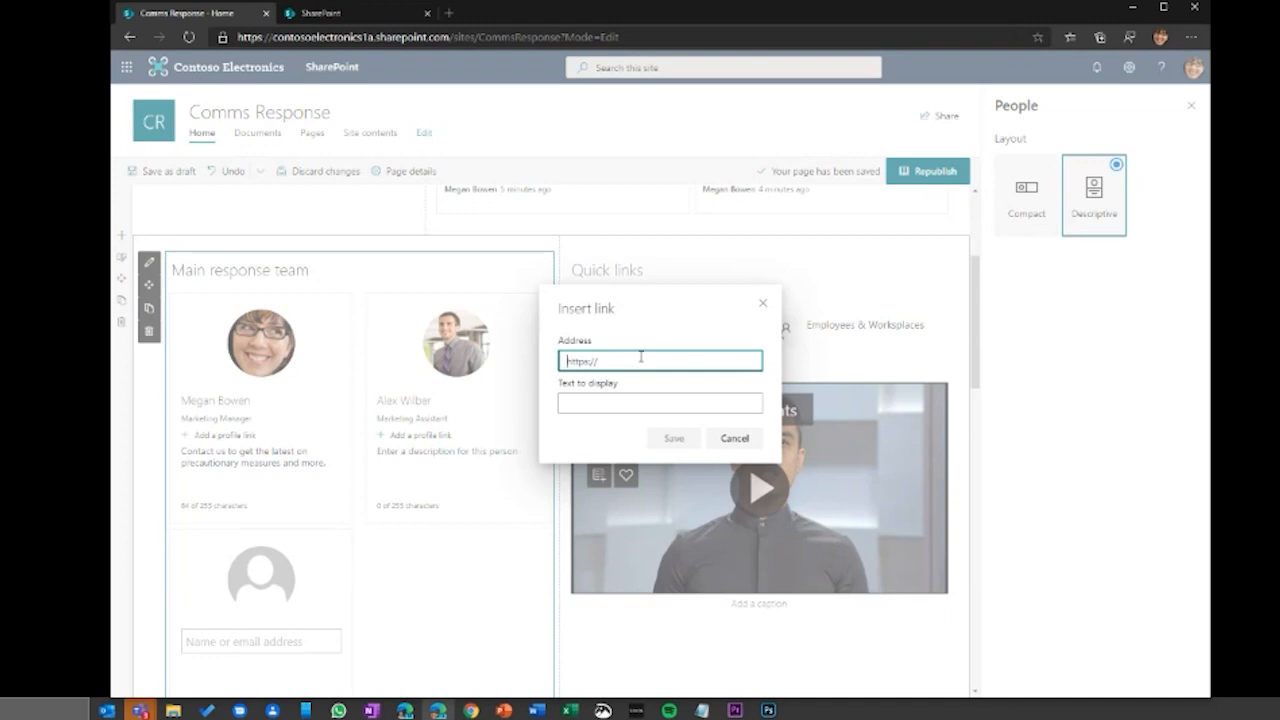
{"action": "left_click", "coordinate": [762, 308]}
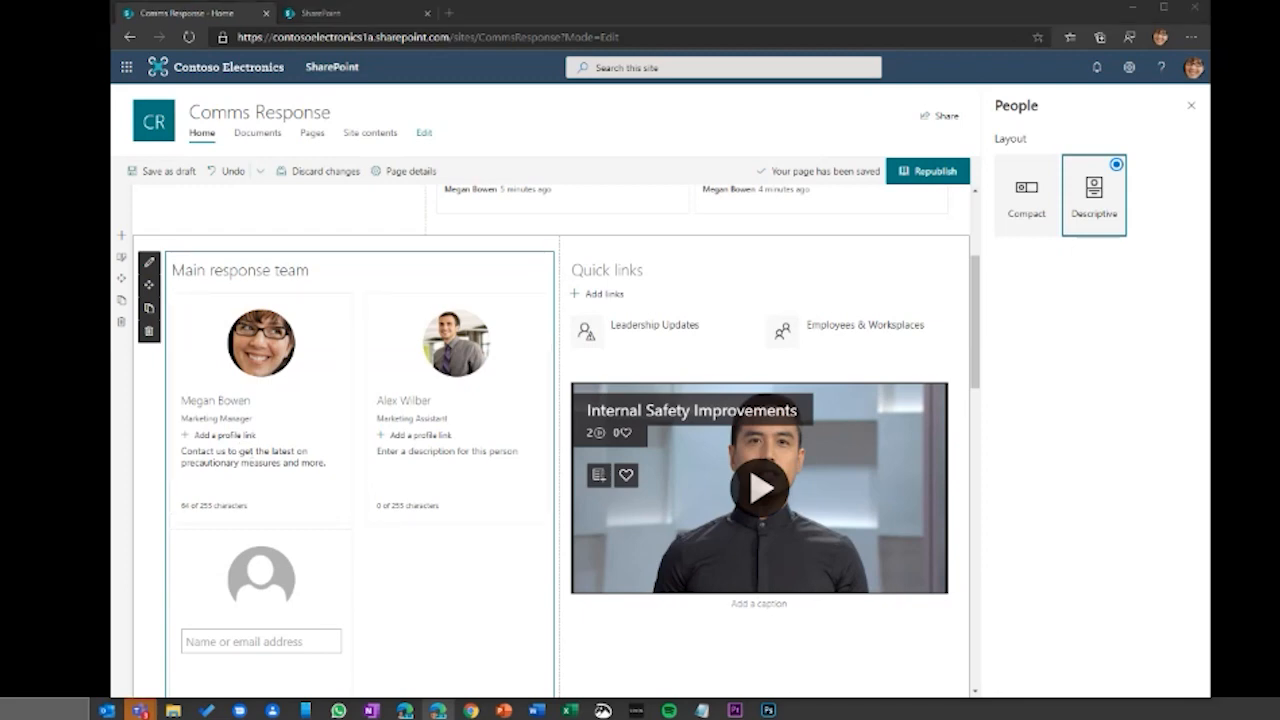
{"action": "left_click", "coordinate": [480, 455]}
{"action": "type", "text": "Have a question? We're here to help."}
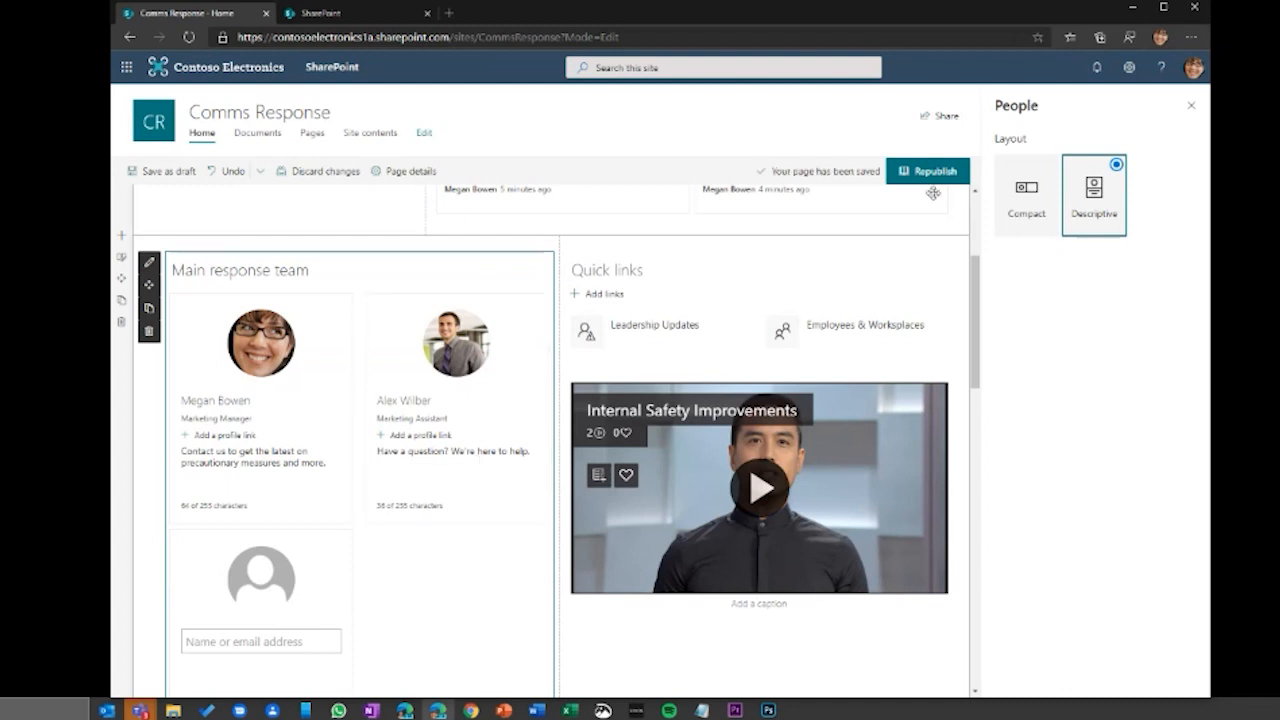
{"action": "left_click", "coordinate": [1191, 105]}
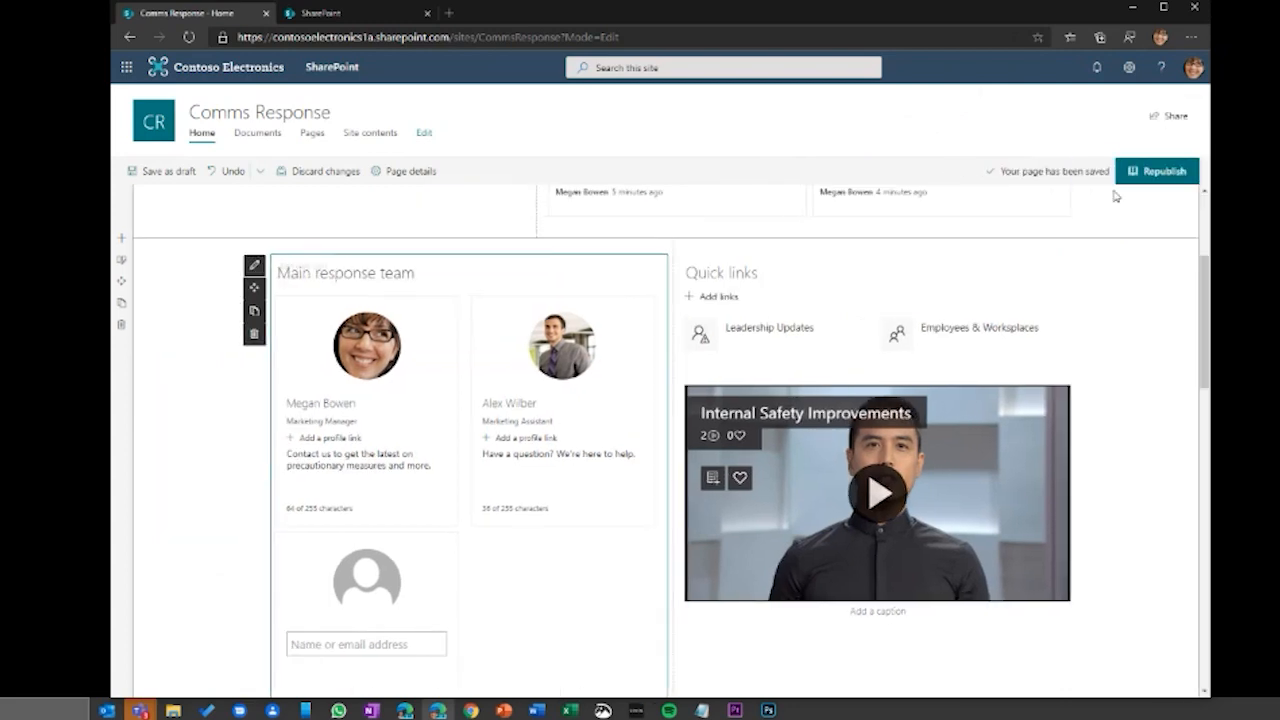
{"action": "left_click", "coordinate": [1157, 171]}
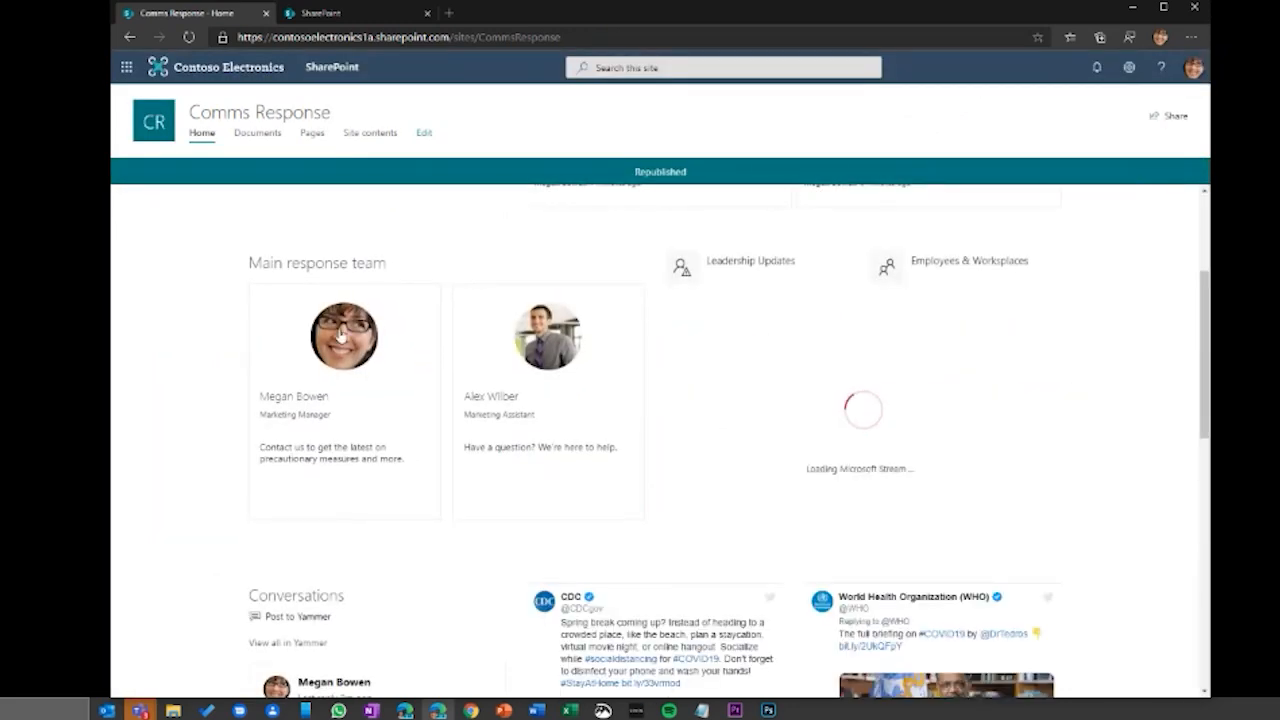
Step: Play and pause the "Internal Safety Improvements" video on the published page and open its playback settings
{"action": "mouse_move", "coordinate": [344, 342]}
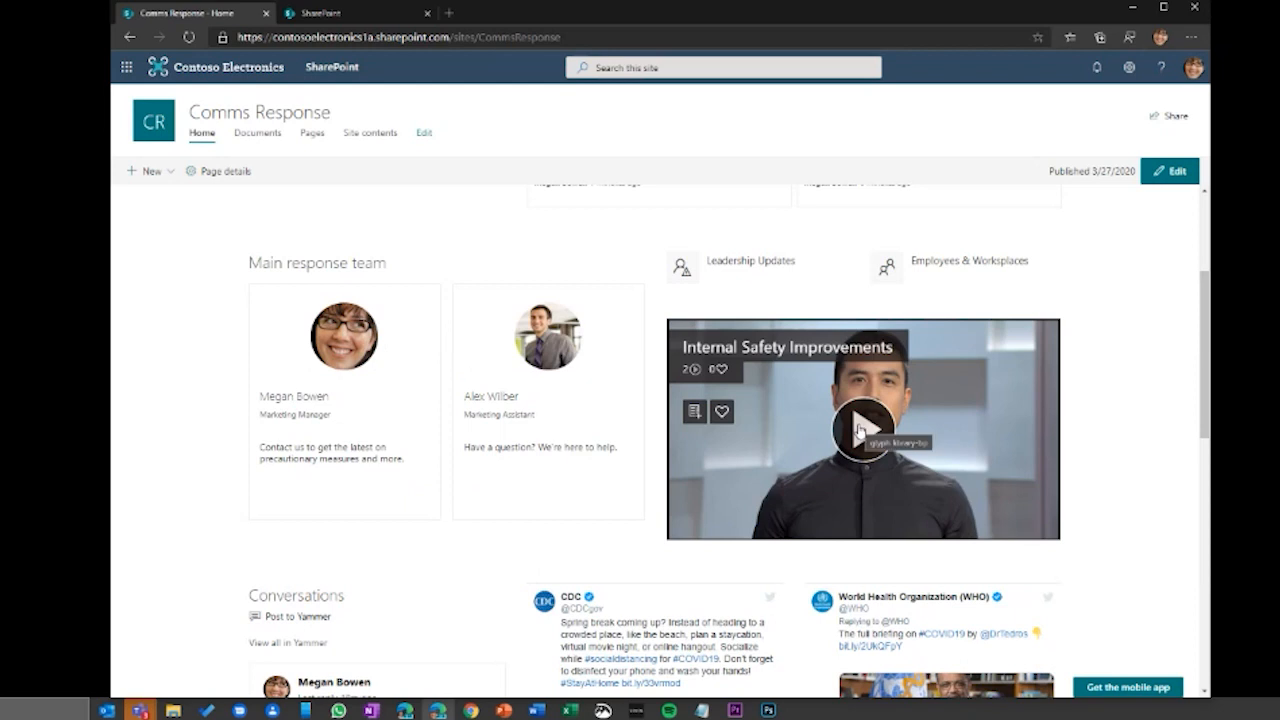
{"action": "scroll", "coordinate": [860, 430], "scroll_direction": "down", "scroll_amount": 1}
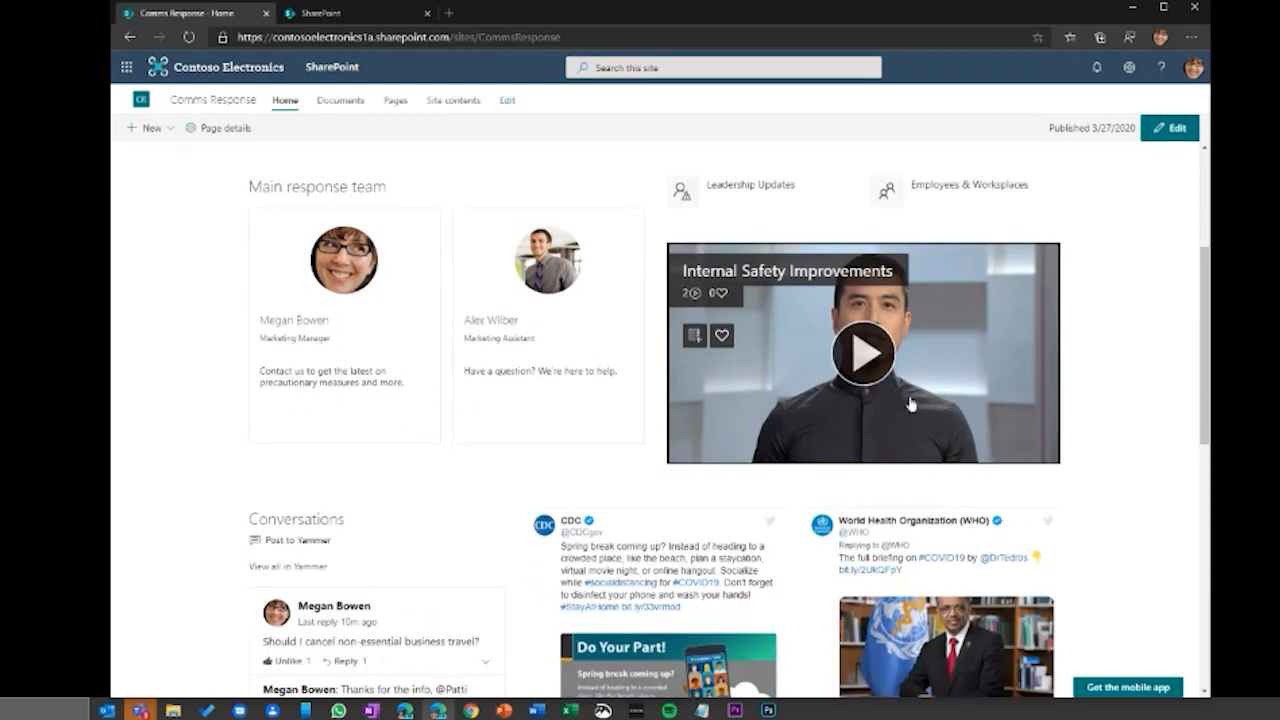
{"action": "left_click", "coordinate": [866, 355]}
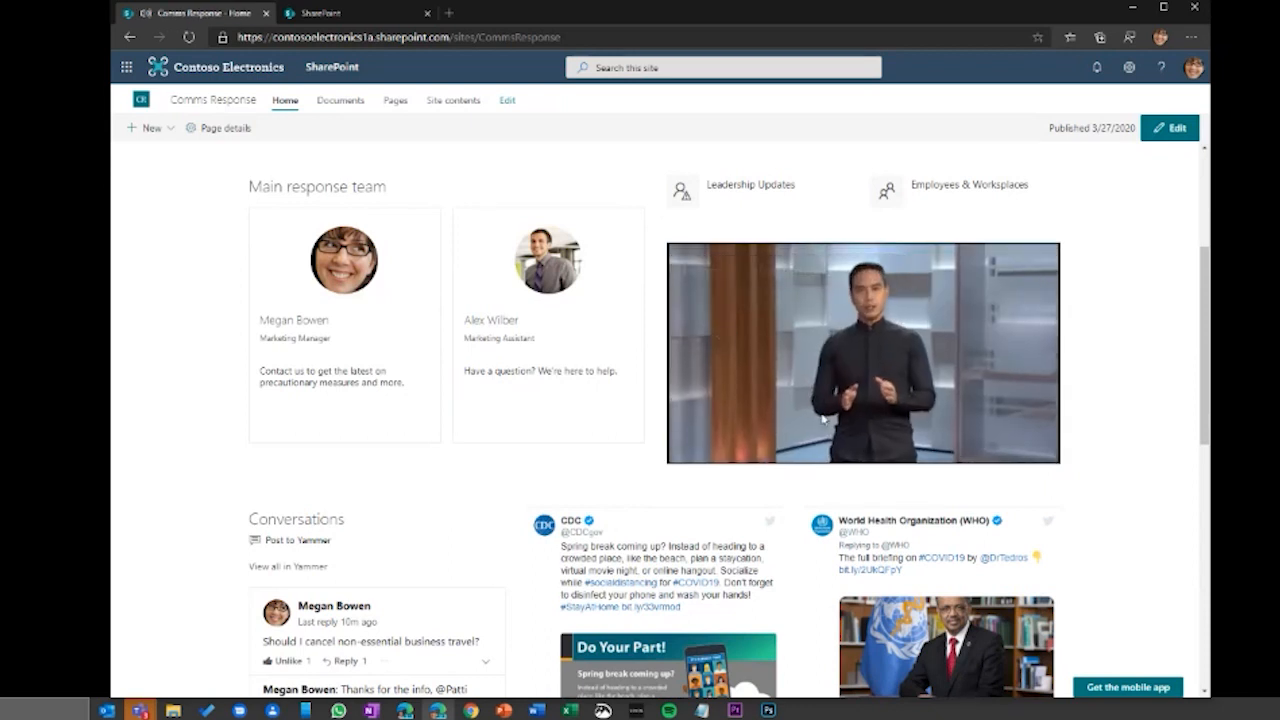
{"action": "mouse_move", "coordinate": [793, 430]}
{"action": "left_click", "coordinate": [684, 448]}
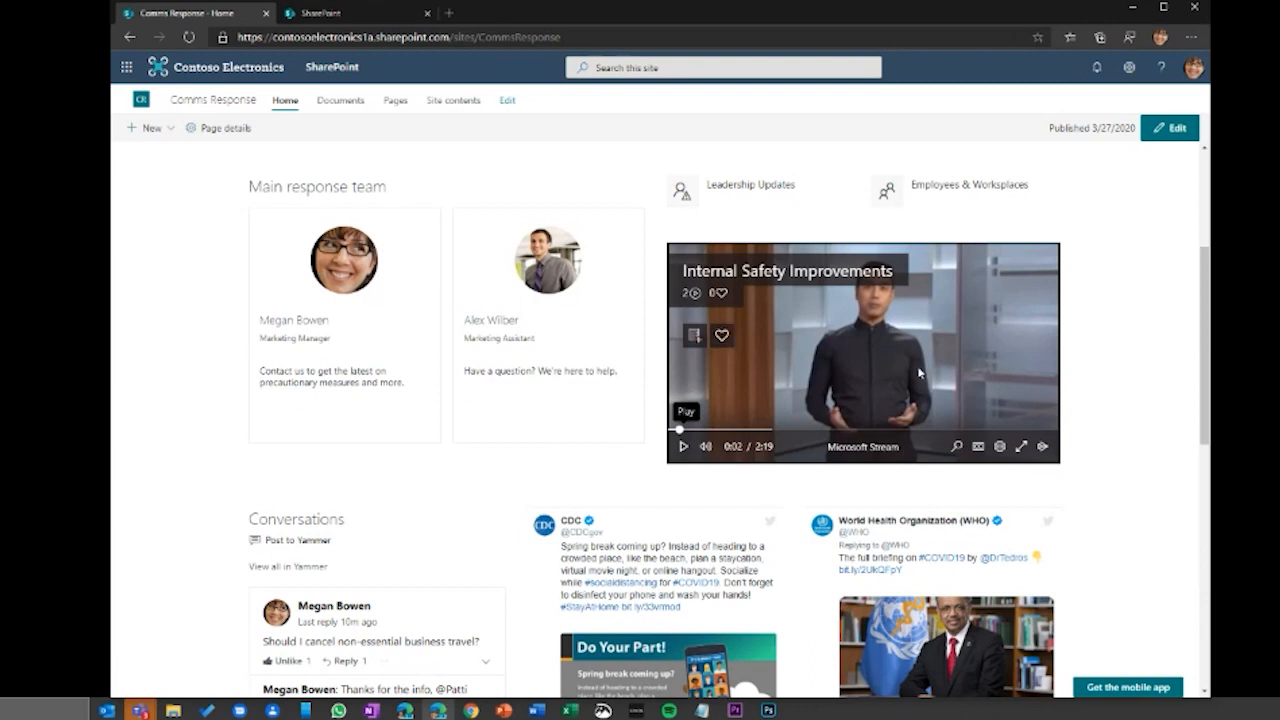
{"action": "left_click", "coordinate": [1000, 447]}
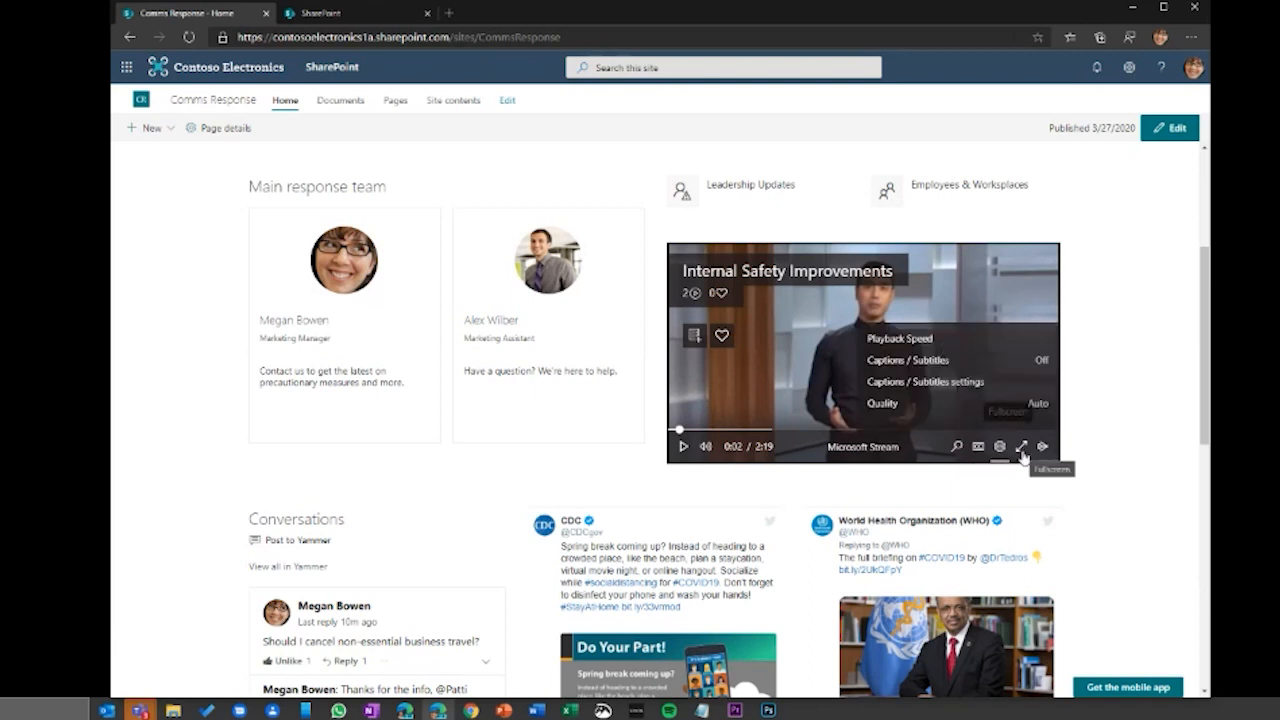
Step: Search the video's transcript for "safety", go to a matching passage, and stop the playback
{"action": "left_click", "coordinate": [957, 447]}
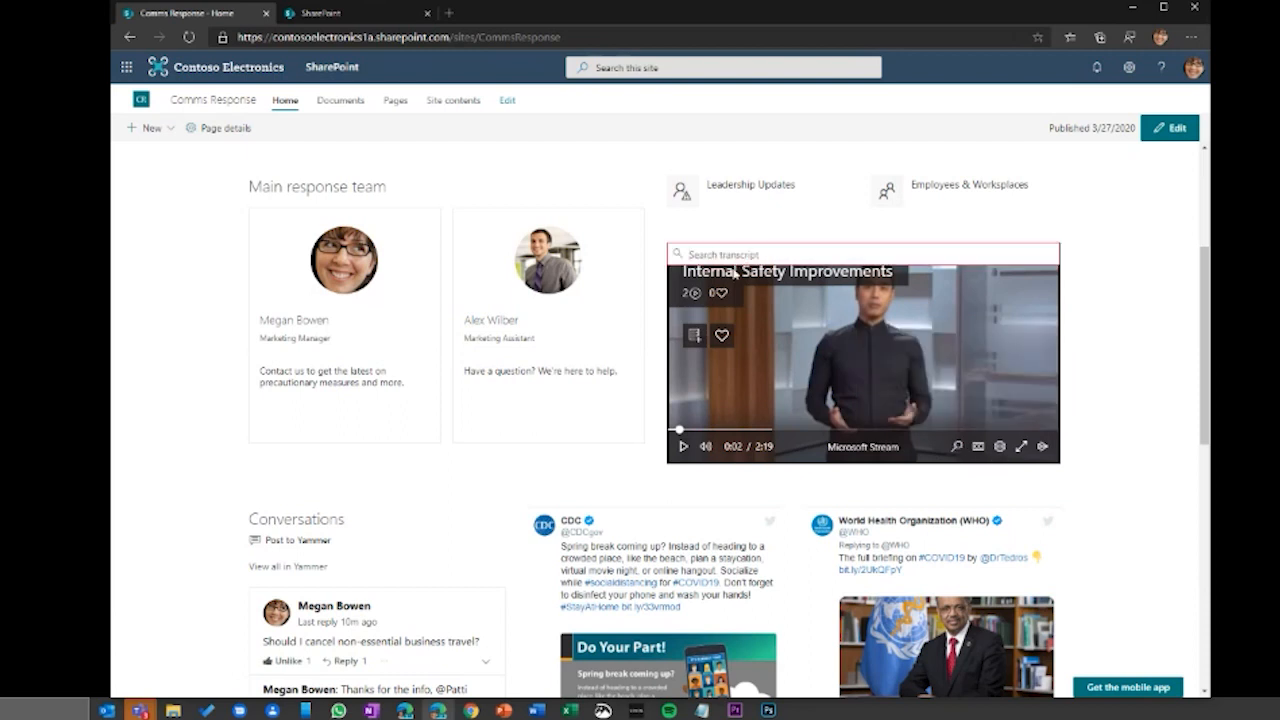
{"action": "type", "text": "safety"}
{"action": "key", "text": "Return"}
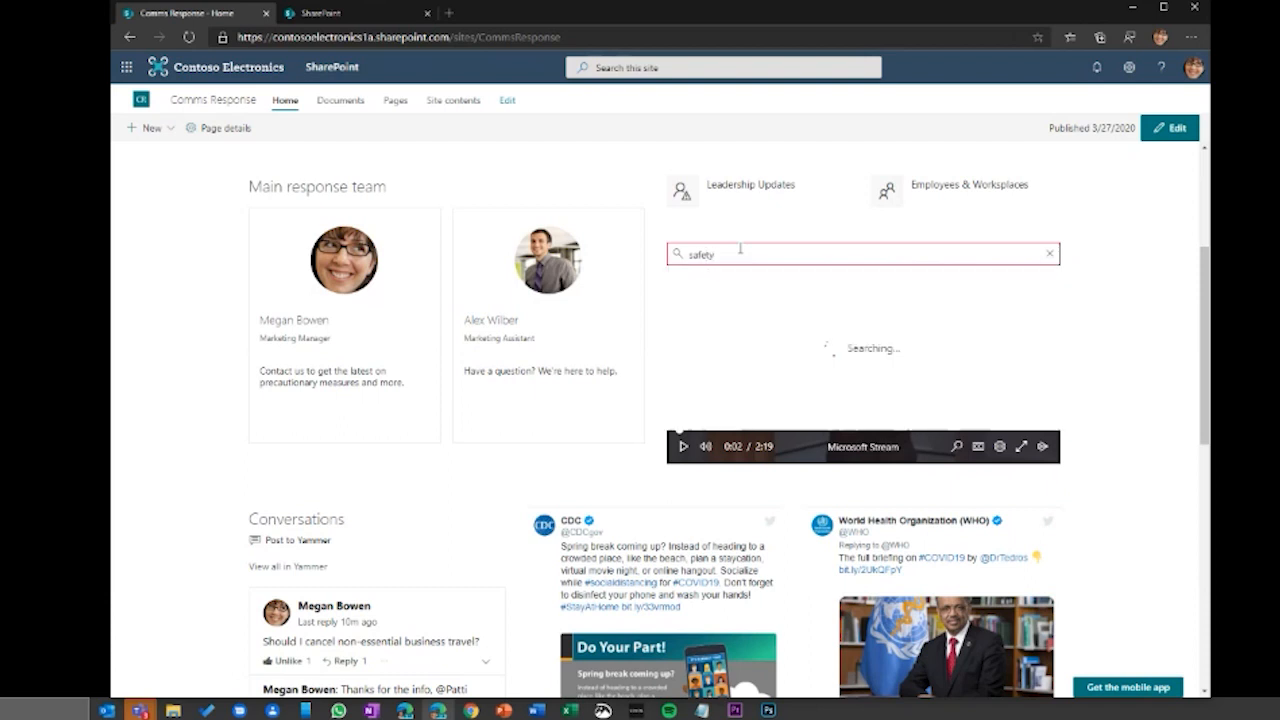
{"action": "left_click", "coordinate": [773, 347]}
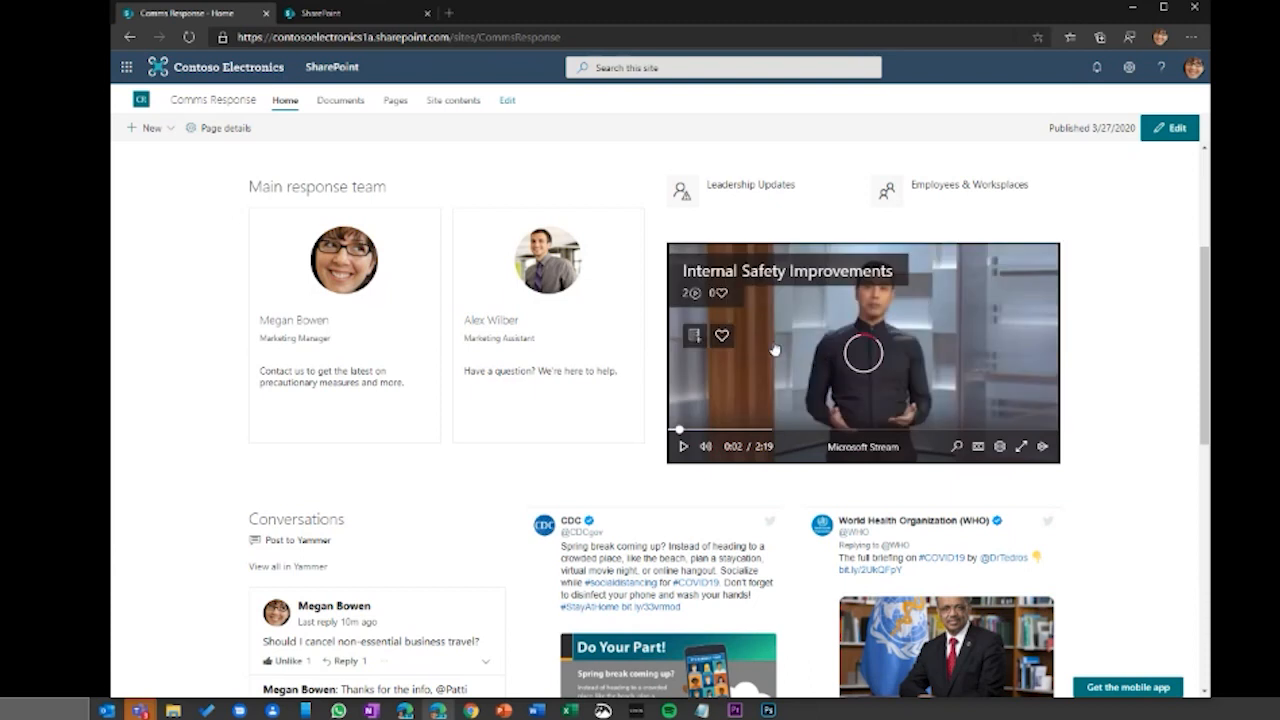
{"action": "left_click", "coordinate": [684, 447]}
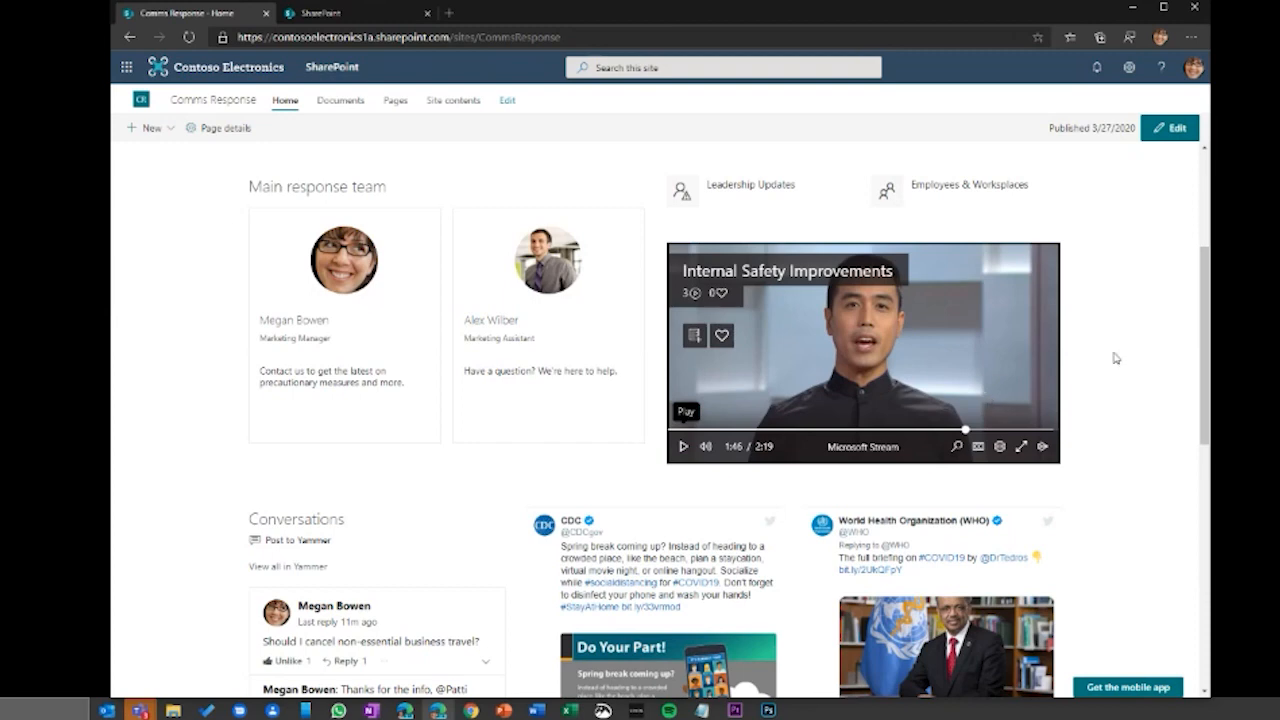
Step: Look through the Yammer conversations and the CDC and World Health Organization Twitter feeds on the home page
{"action": "scroll", "coordinate": [1115, 358], "scroll_direction": "down", "scroll_amount": 1}
{"action": "scroll", "coordinate": [1127, 346], "scroll_direction": "down", "scroll_amount": 2}
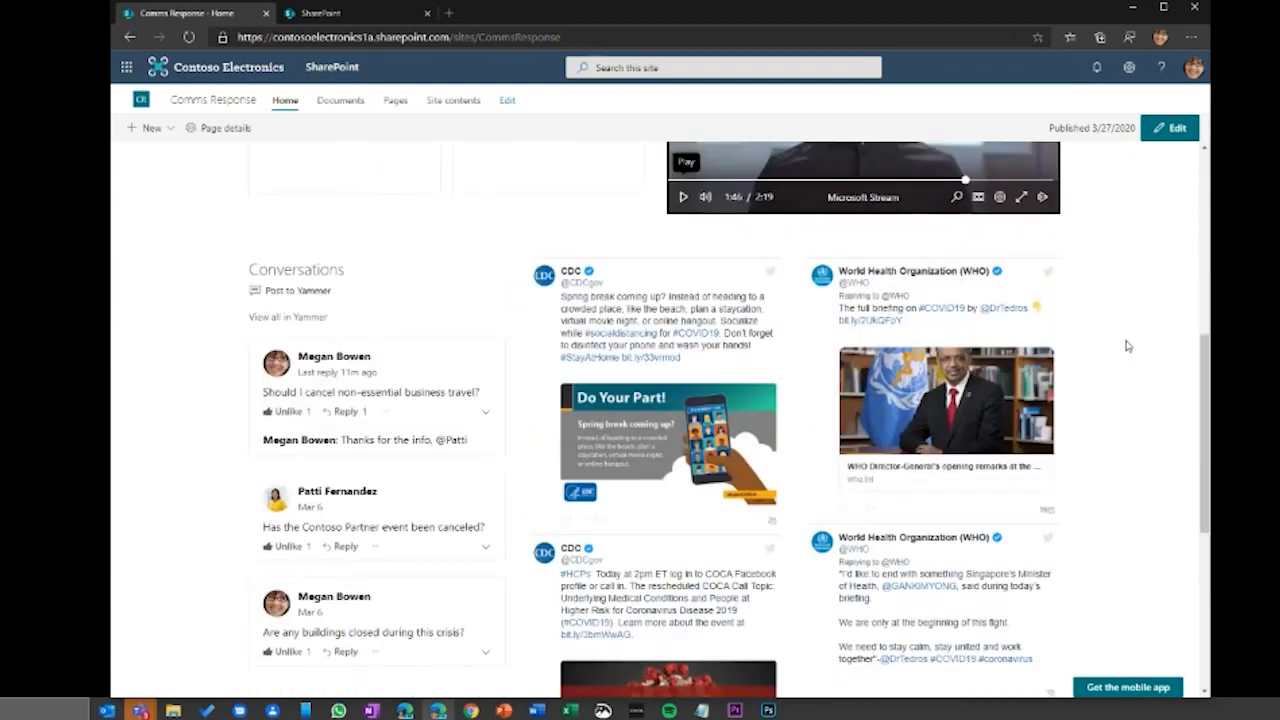
{"action": "scroll", "coordinate": [1127, 346], "scroll_direction": "down", "scroll_amount": 1}
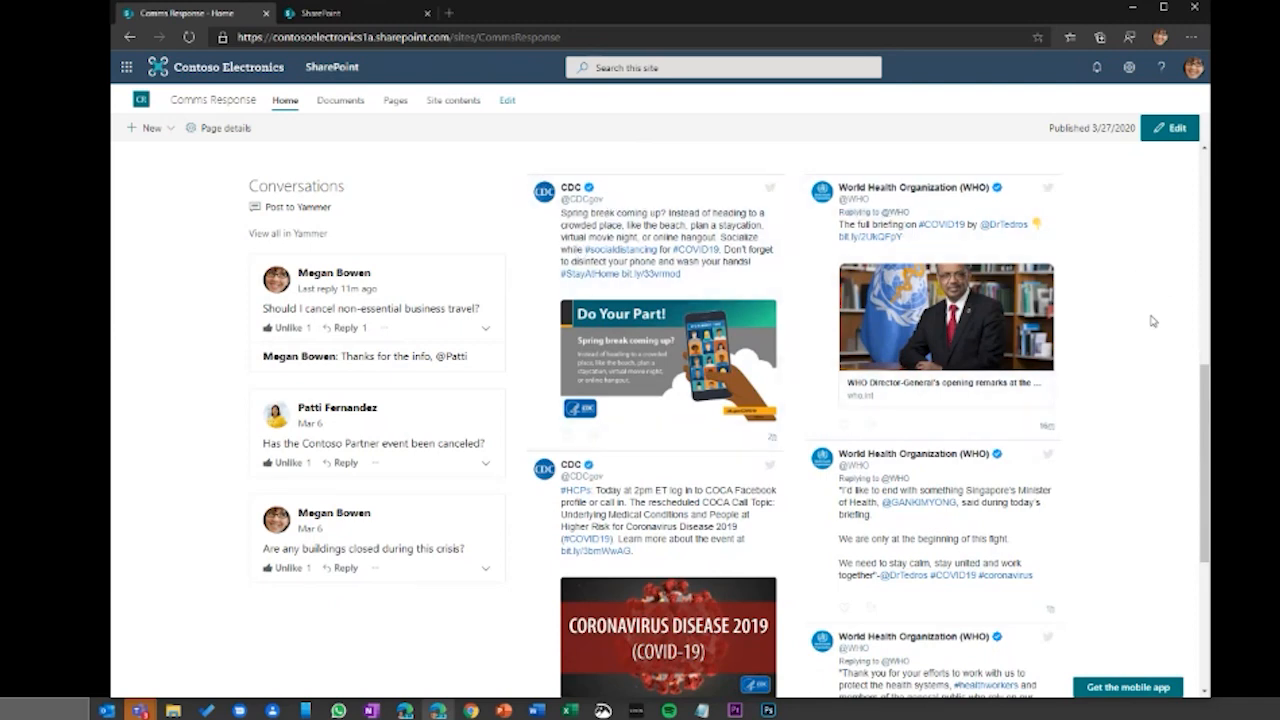
{"action": "scroll", "coordinate": [1154, 320], "scroll_direction": "down", "scroll_amount": 5}
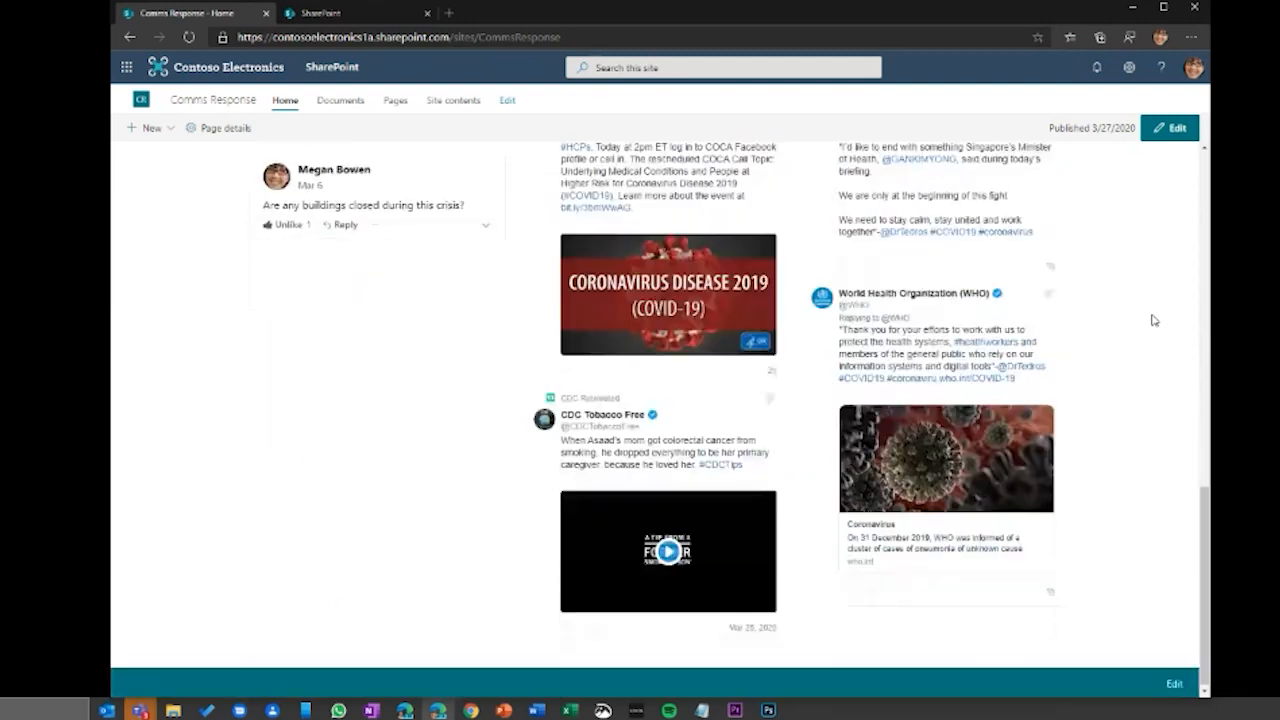
{"action": "scroll", "coordinate": [1154, 320], "scroll_direction": "up", "scroll_amount": 5}
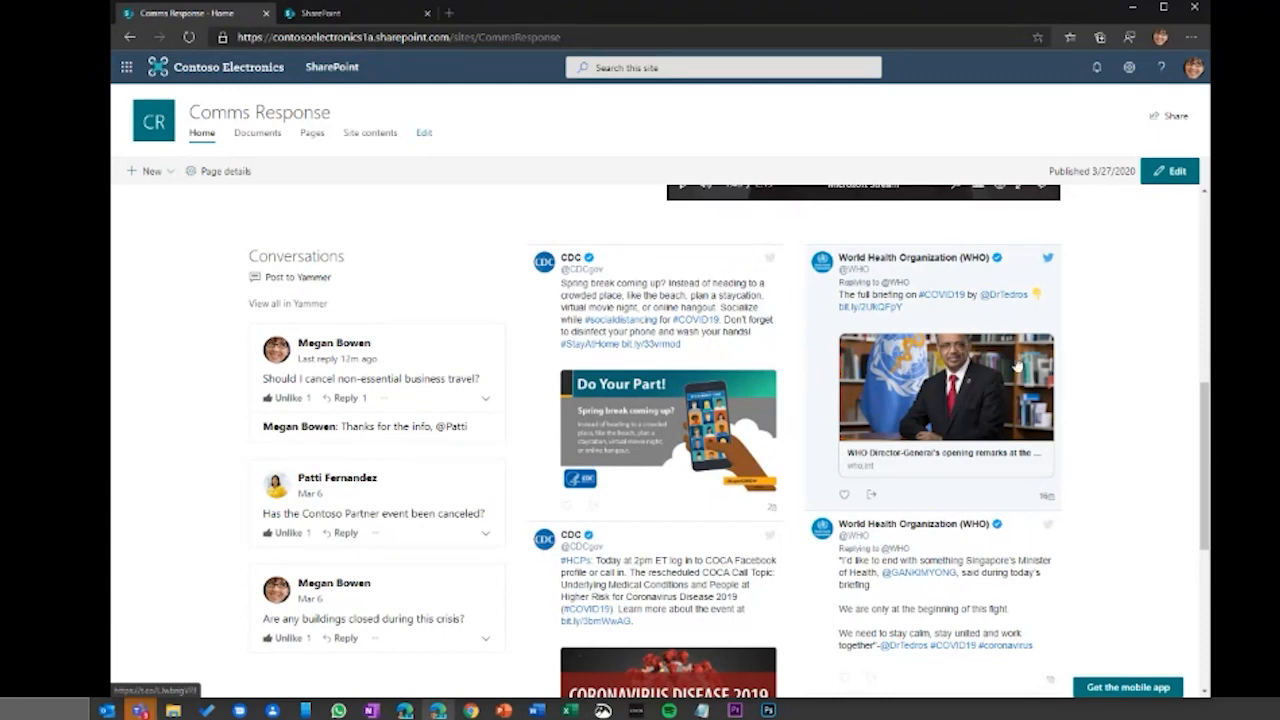
{"action": "scroll", "coordinate": [1047, 375], "scroll_direction": "up", "scroll_amount": 5}
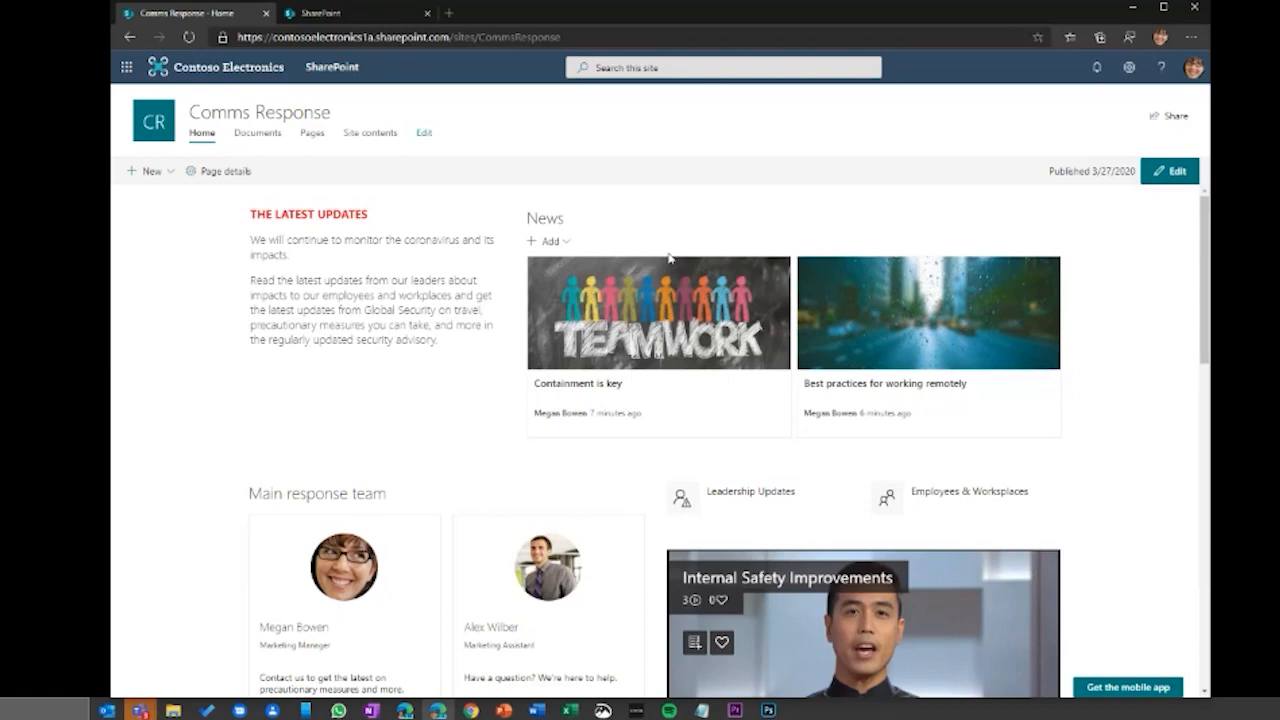
Step: Edit the site navigation so that Documents, Pages and Site contents are sub-links under Home
{"action": "left_click", "coordinate": [424, 133]}
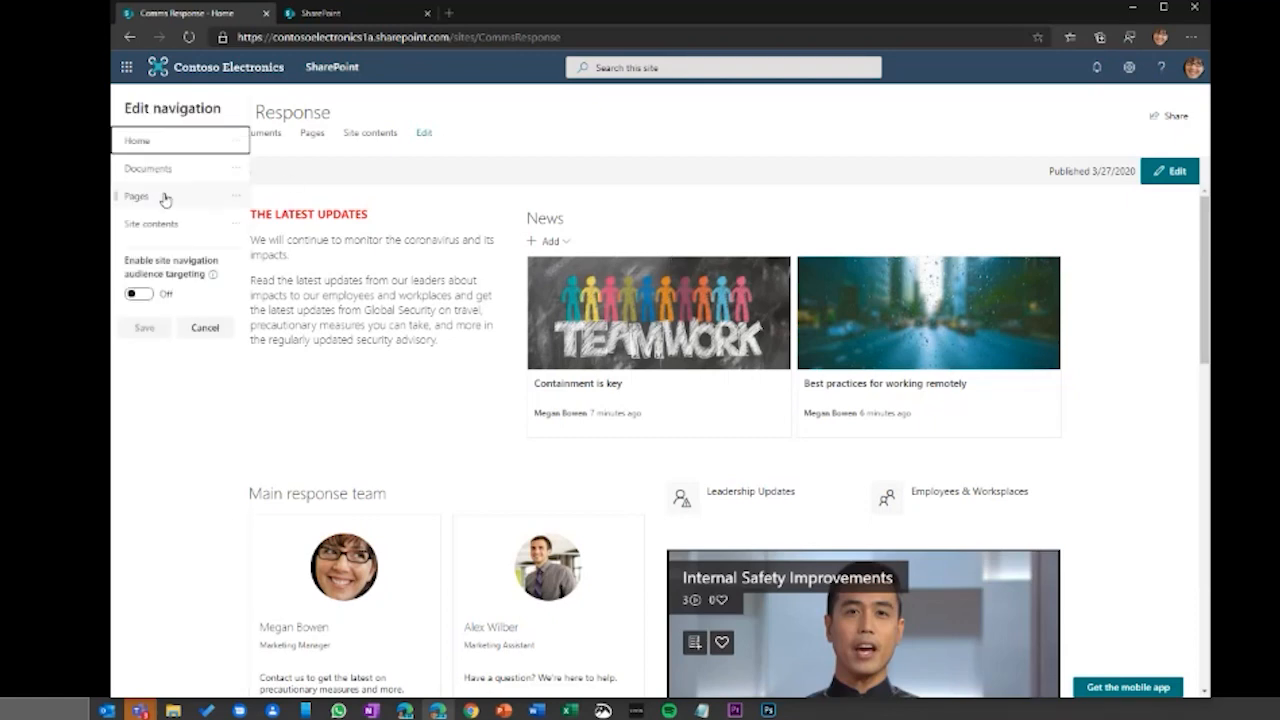
{"action": "left_click", "coordinate": [238, 174]}
{"action": "left_click", "coordinate": [250, 256]}
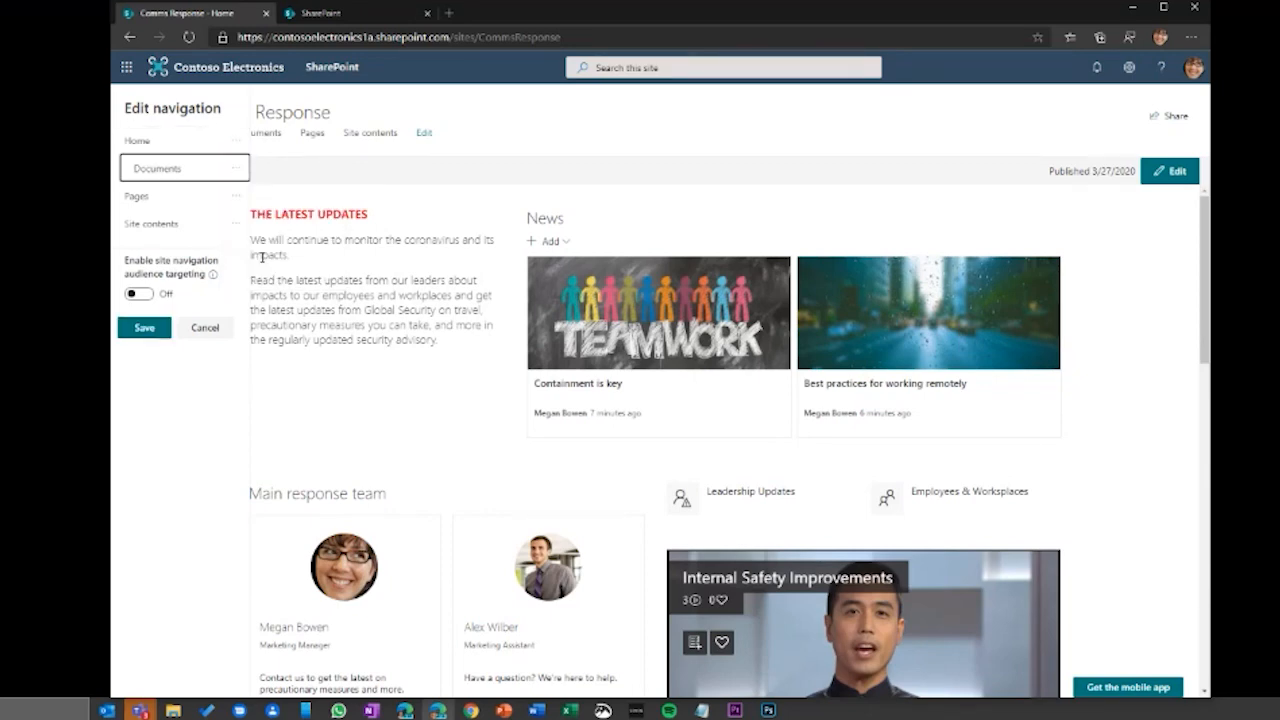
{"action": "left_click", "coordinate": [236, 196]}
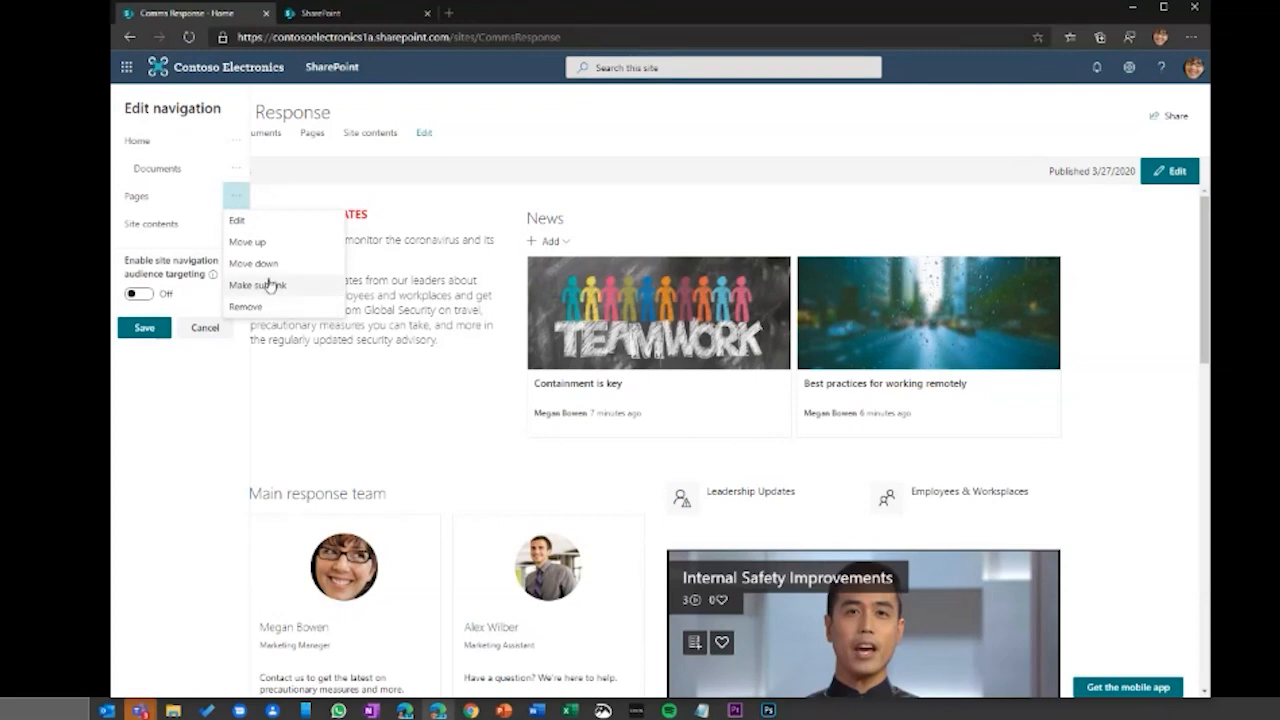
{"action": "left_click", "coordinate": [287, 287]}
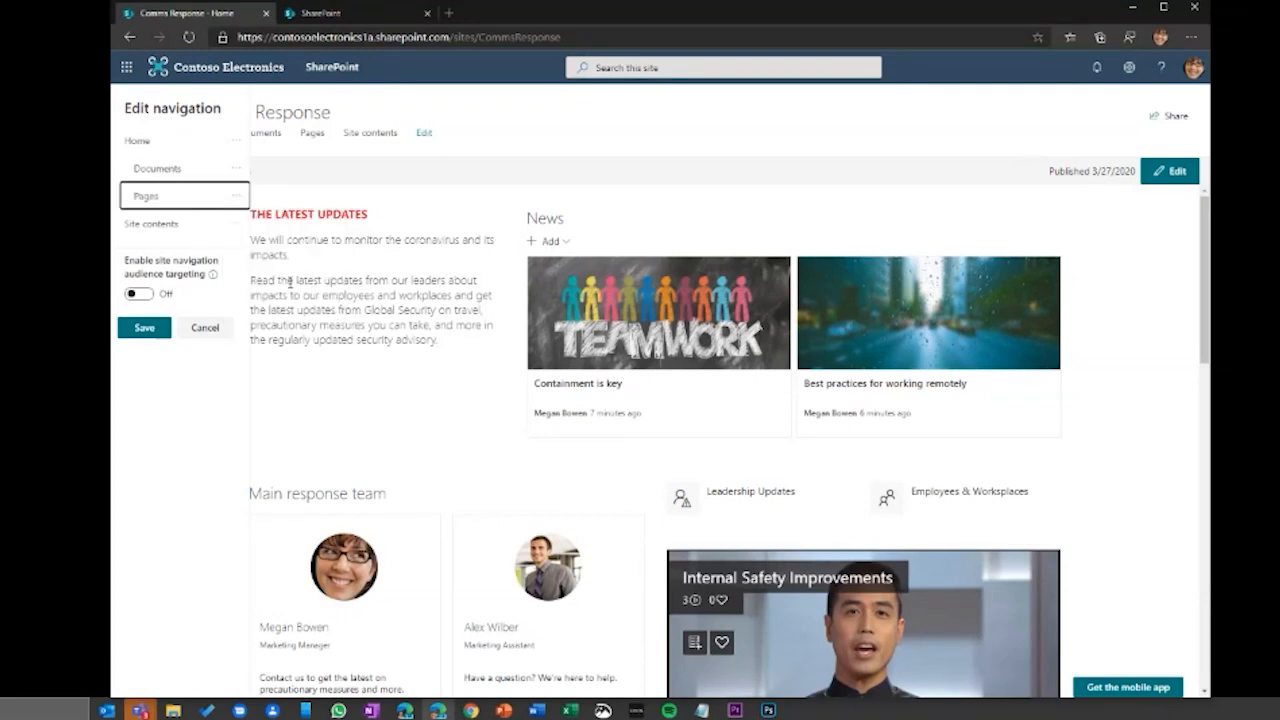
{"action": "left_click", "coordinate": [236, 224]}
{"action": "left_click", "coordinate": [268, 288]}
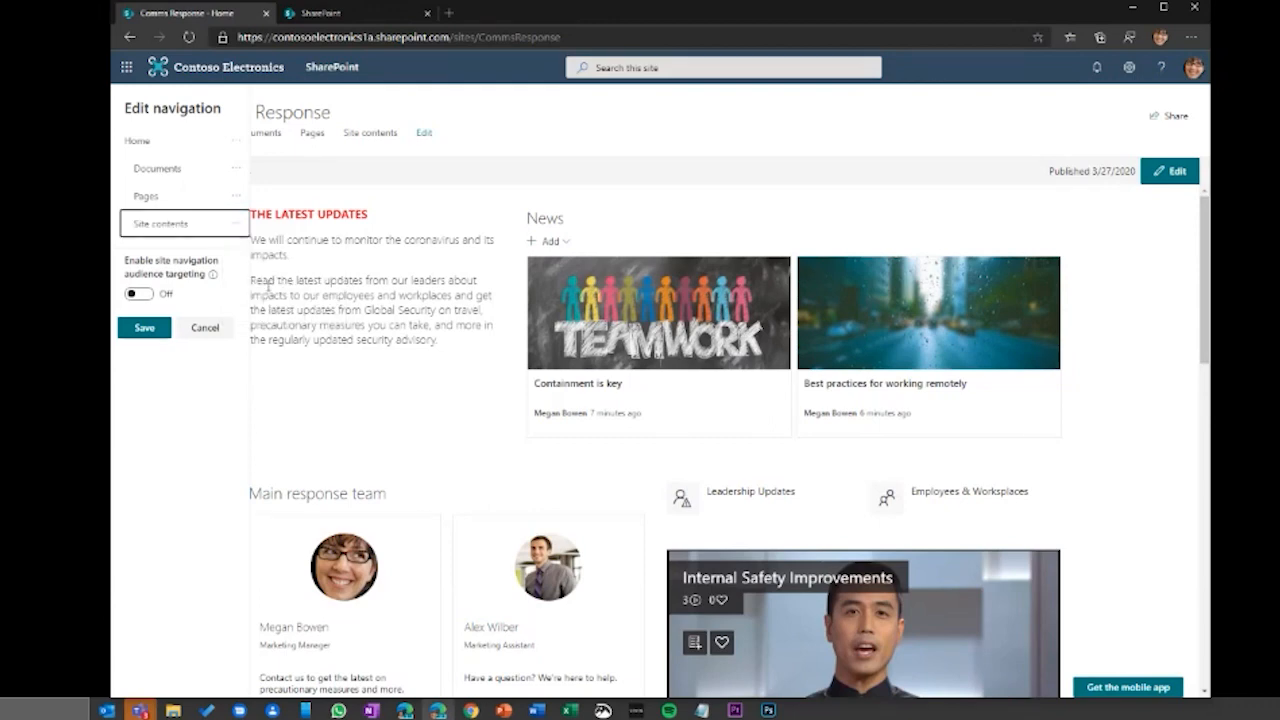
{"action": "left_click", "coordinate": [185, 238]}
{"action": "left_click", "coordinate": [313, 243]}
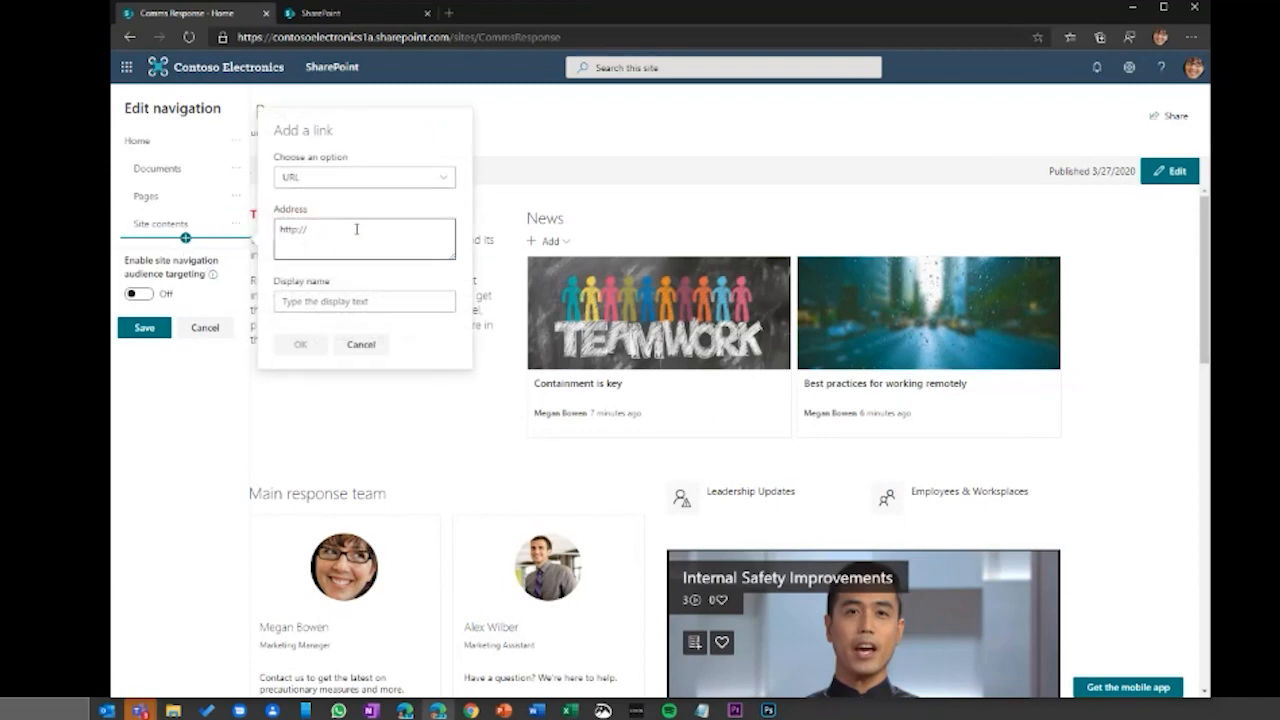
{"action": "left_click", "coordinate": [355, 227]}
{"action": "type", "text": "www.bing.com"}
{"action": "left_click", "coordinate": [340, 301]}
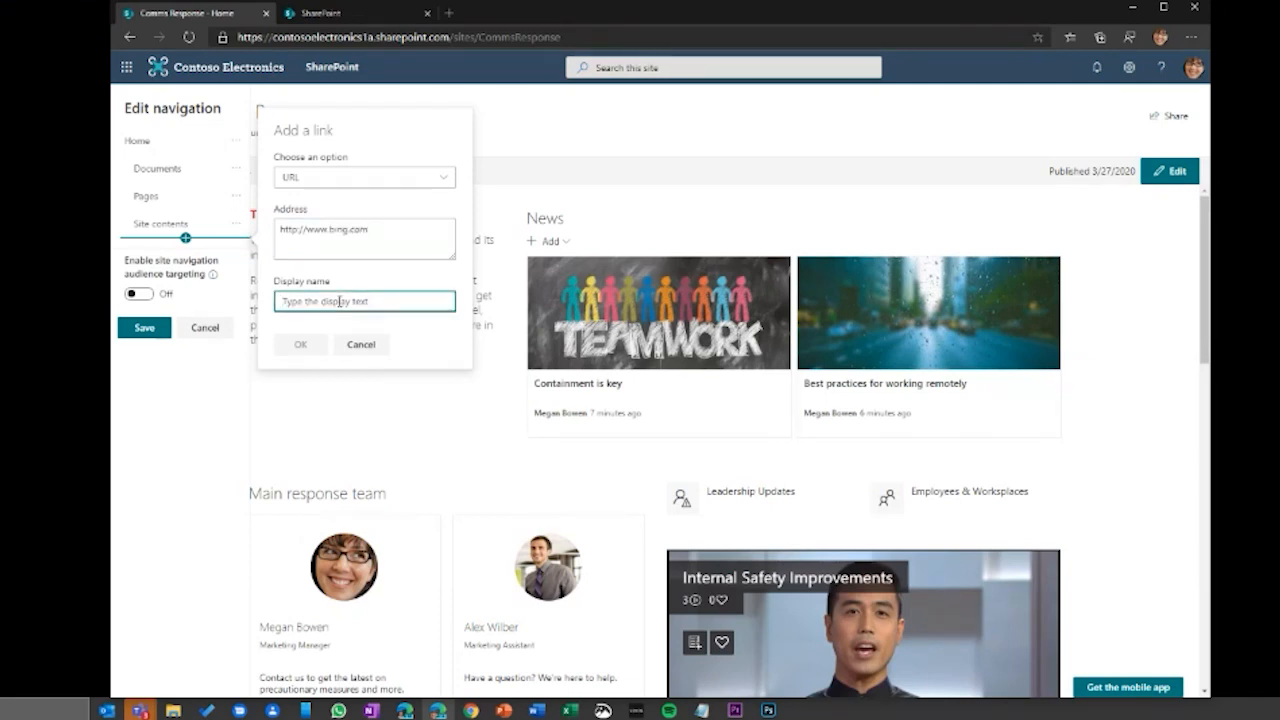
{"action": "type", "text": "Saftety"}
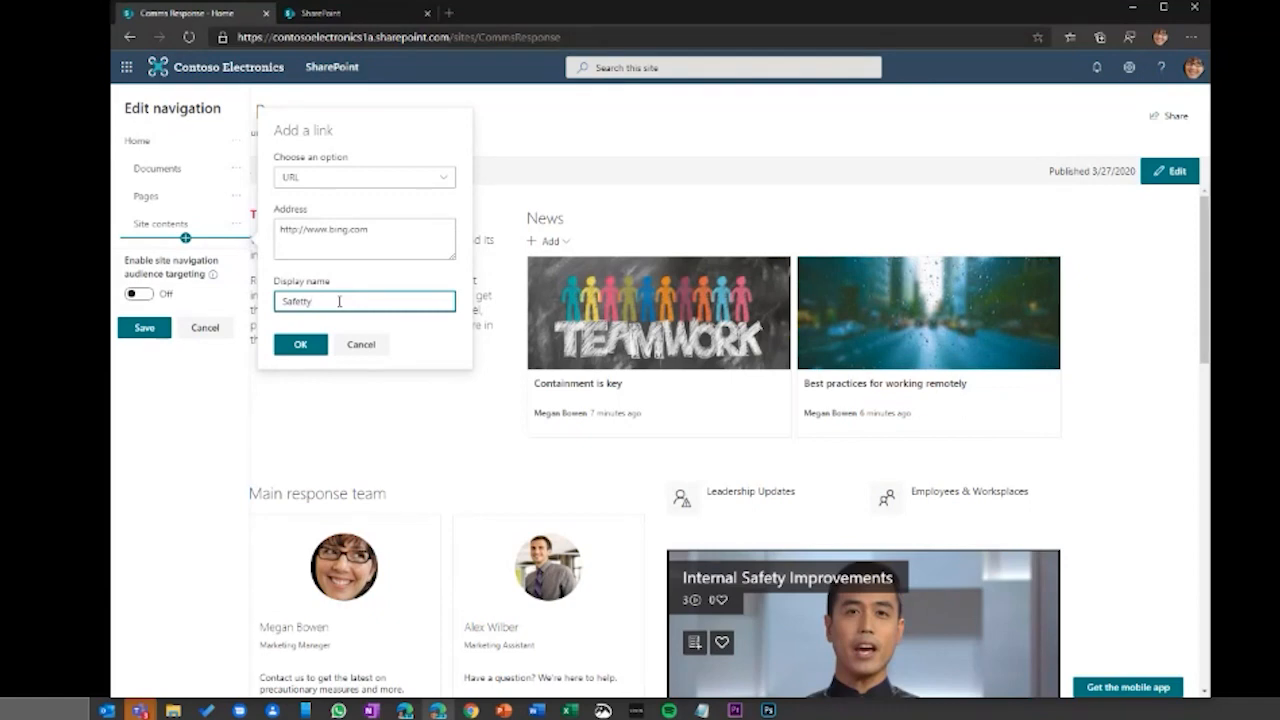
{"action": "key", "text": "BackSpace"}
{"action": "key", "text": "BackSpace"}
{"action": "key", "text": "BackSpace"}
{"action": "key", "text": "BackSpace"}
{"action": "type", "text": "ety"}
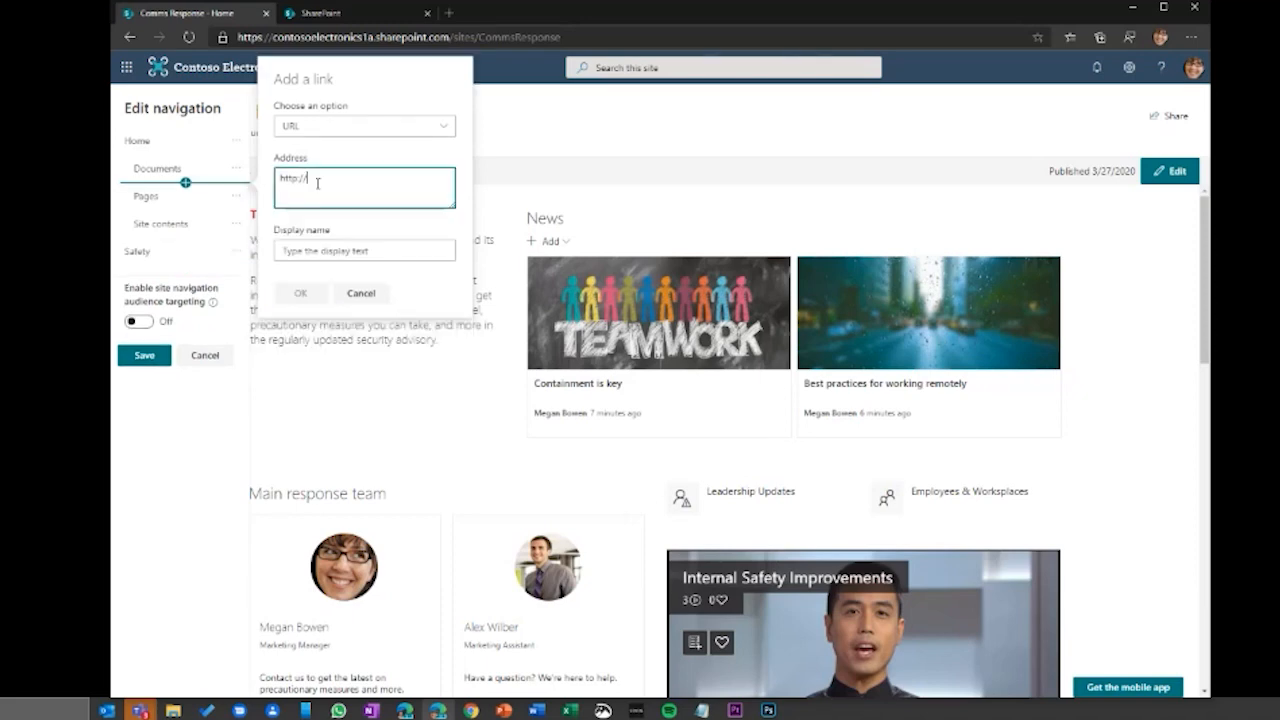
{"action": "type", "text": "bing.com"}
{"action": "left_click", "coordinate": [313, 250]}
{"action": "type", "text": "B"}
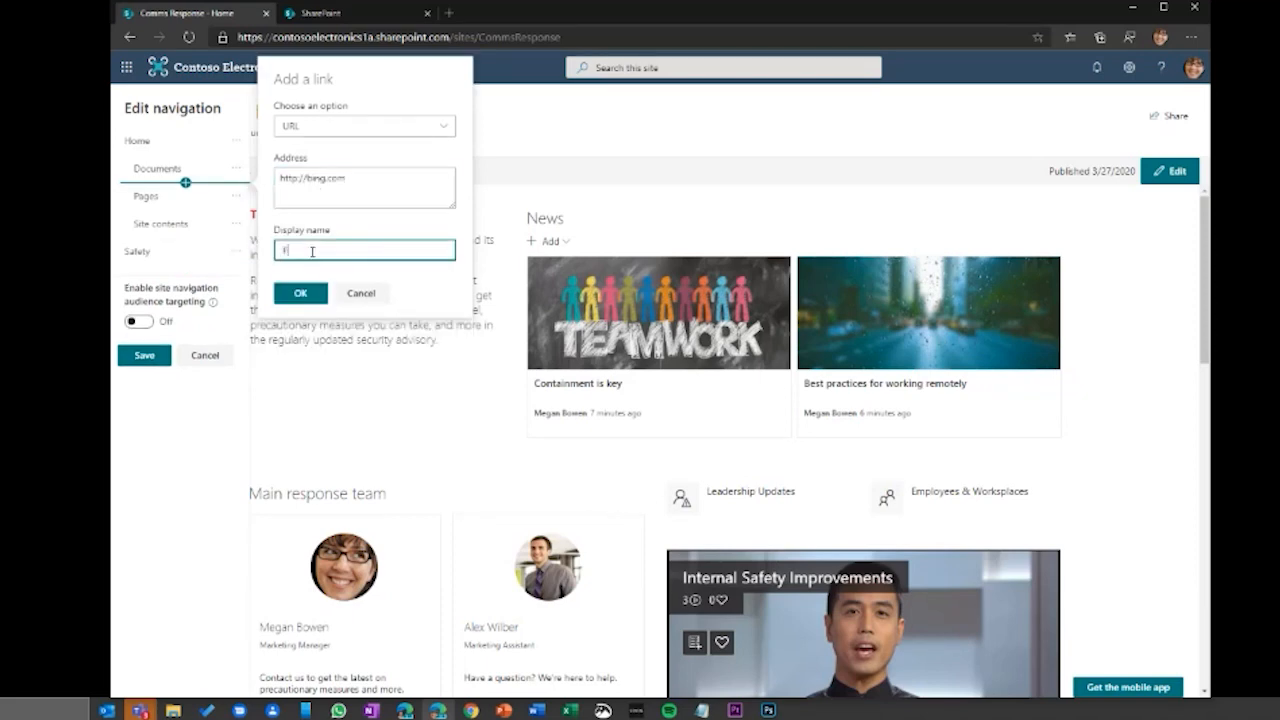
{"action": "type", "text": "AQs"}
{"action": "left_click", "coordinate": [300, 293]}
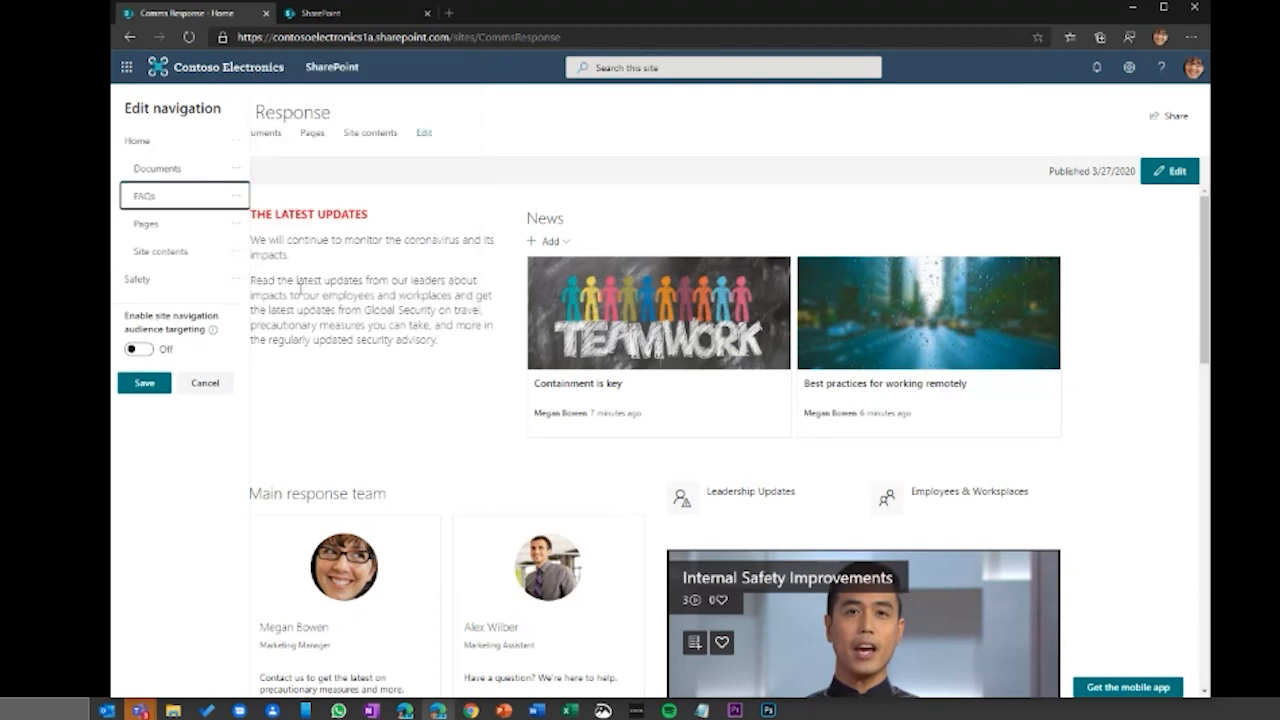
{"action": "left_click", "coordinate": [236, 195]}
{"action": "left_click", "coordinate": [276, 309]}
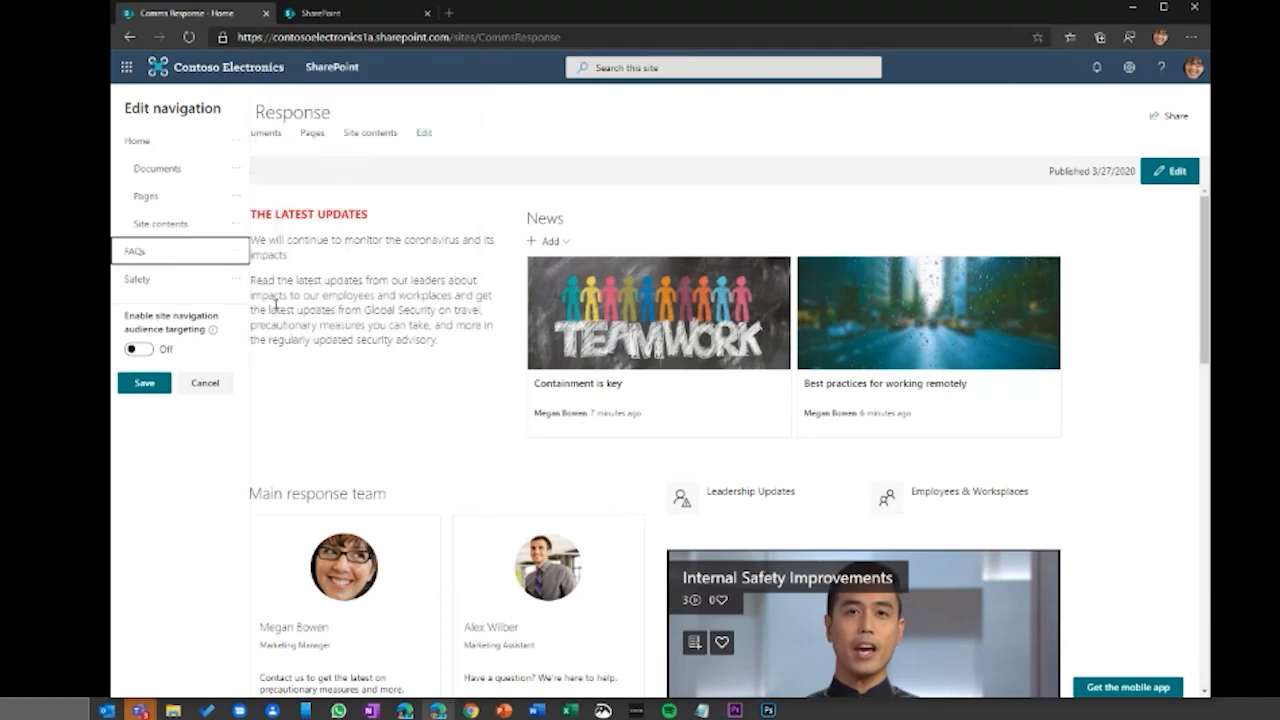
{"action": "left_click", "coordinate": [236, 250]}
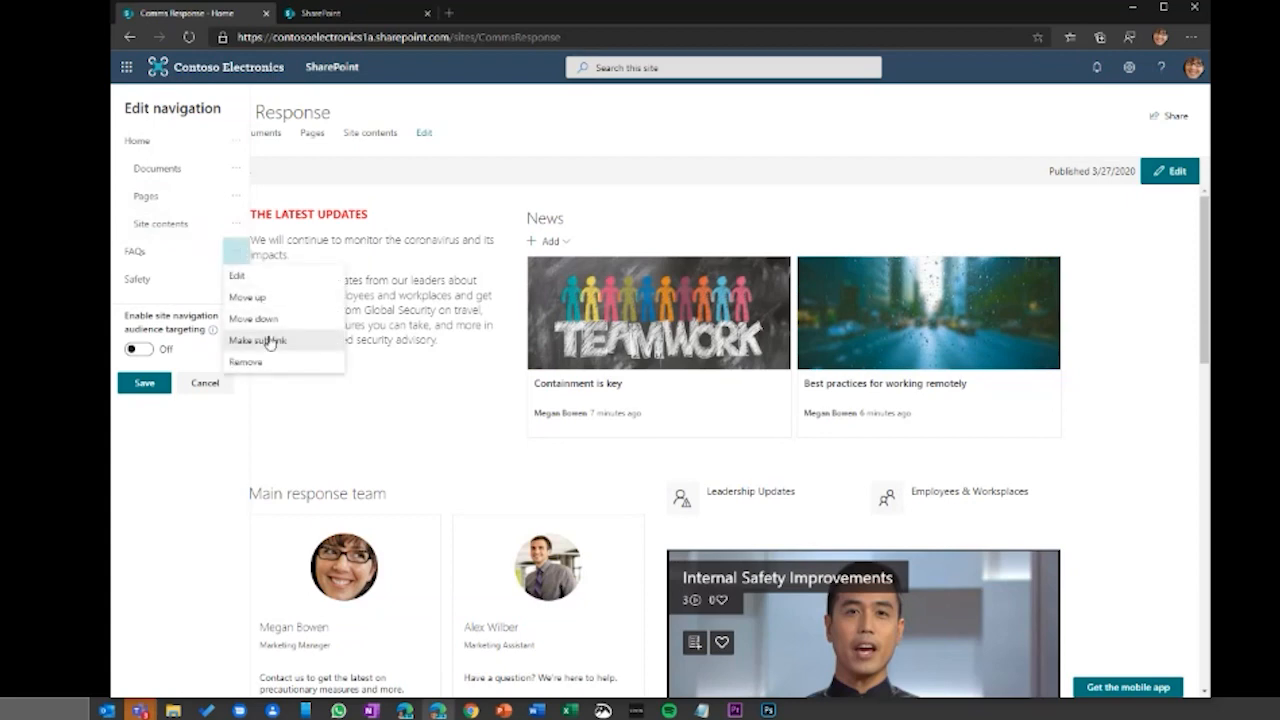
{"action": "left_click", "coordinate": [265, 340]}
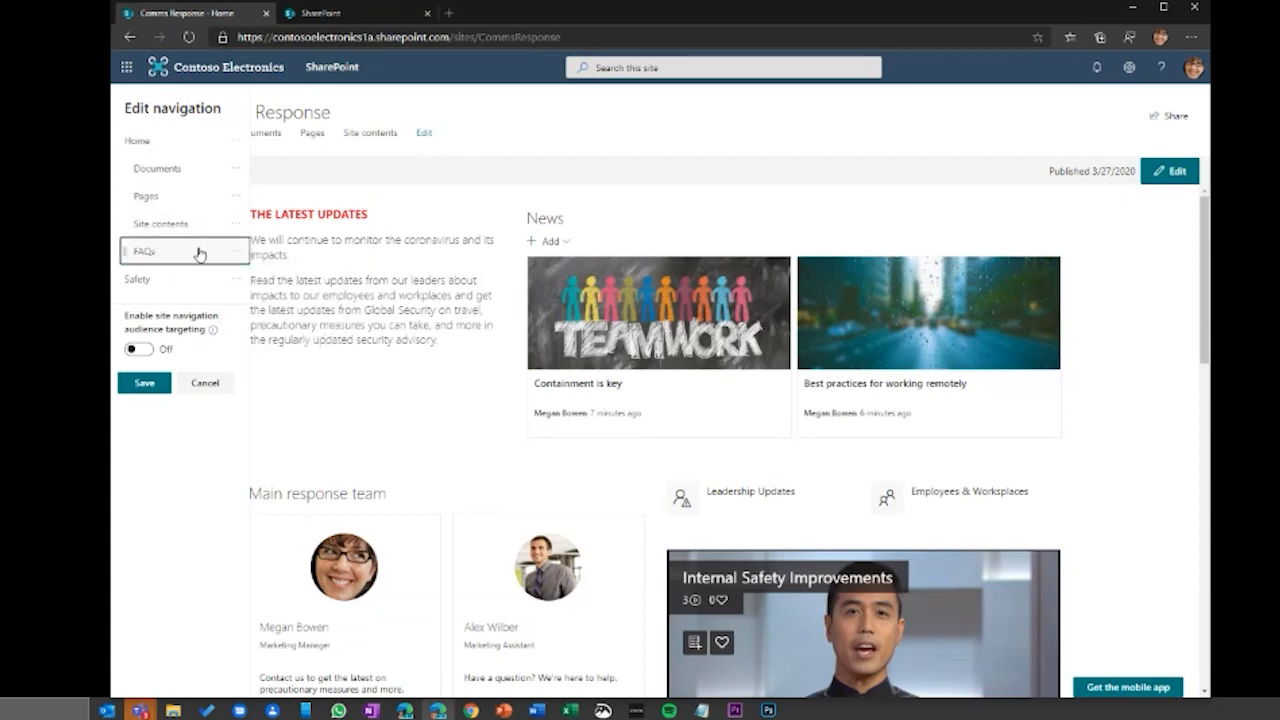
{"action": "left_click_drag", "start_coordinate": [127, 251], "coordinate": [143, 192]}
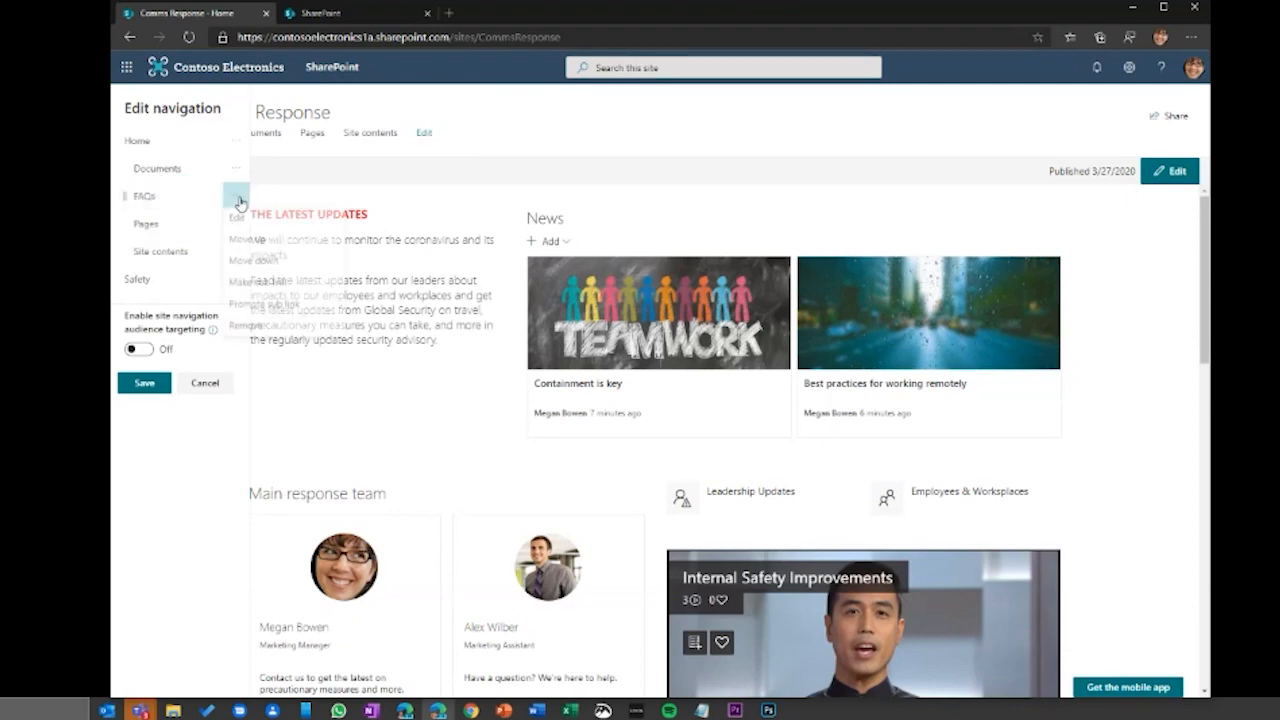
Step: Make FAQs a sub-link of Documents, save the site navigation, and check the sub-links under Home
{"action": "left_click", "coordinate": [234, 198]}
{"action": "left_click", "coordinate": [277, 289]}
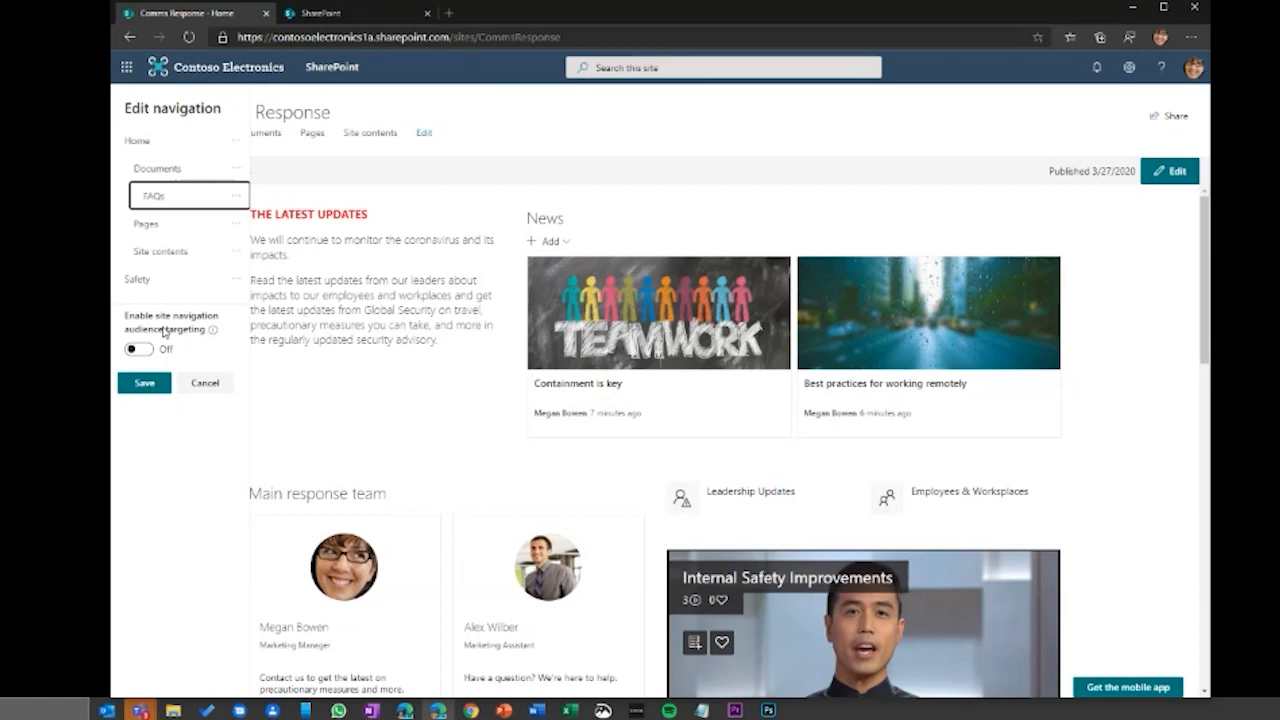
{"action": "left_click", "coordinate": [141, 386]}
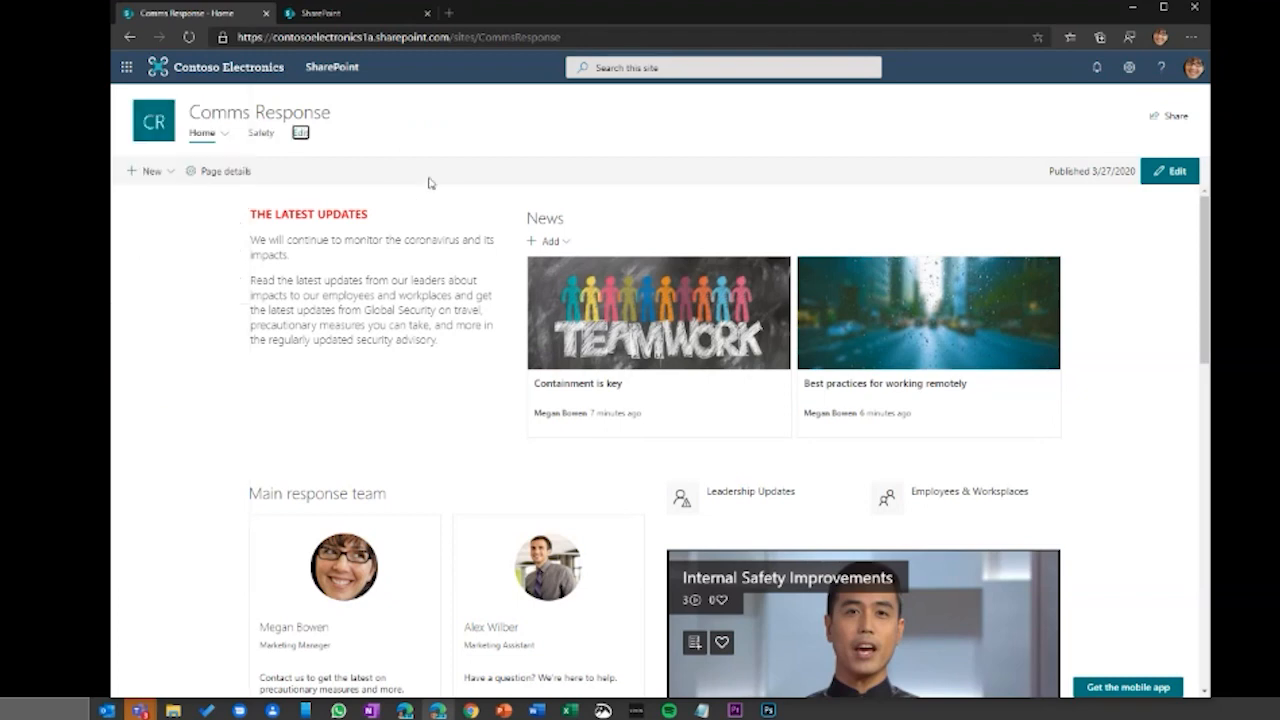
{"action": "left_click", "coordinate": [226, 140]}
{"action": "mouse_move", "coordinate": [228, 136]}
Step: Associate the Comms Response site with the Contoso HR hub in the site information and save
{"action": "left_click", "coordinate": [1129, 69]}
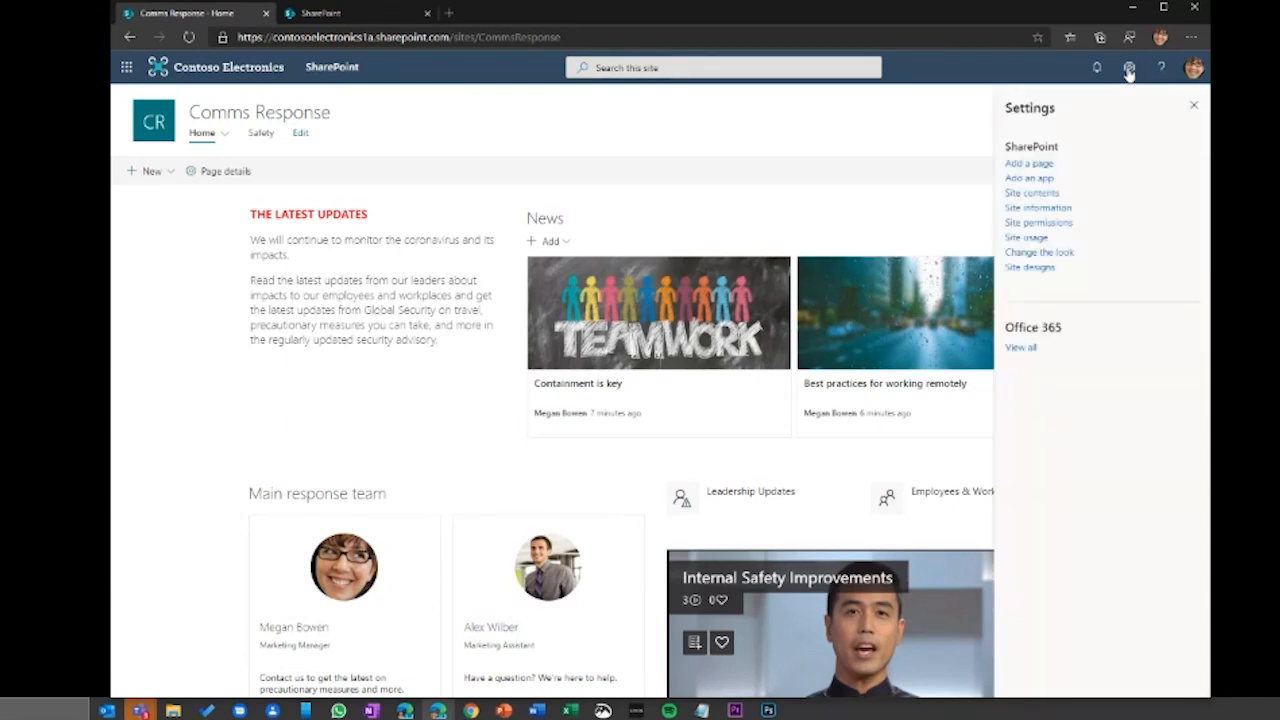
{"action": "left_click", "coordinate": [1038, 208]}
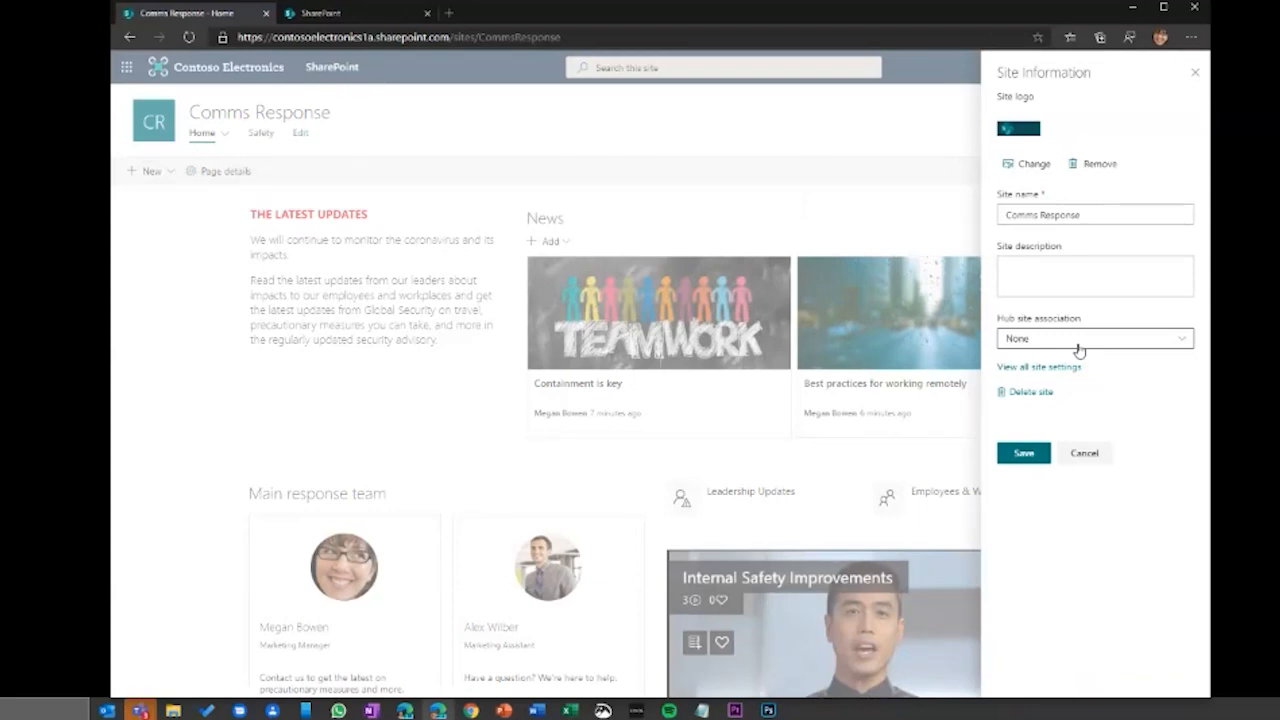
{"action": "left_click", "coordinate": [1080, 340]}
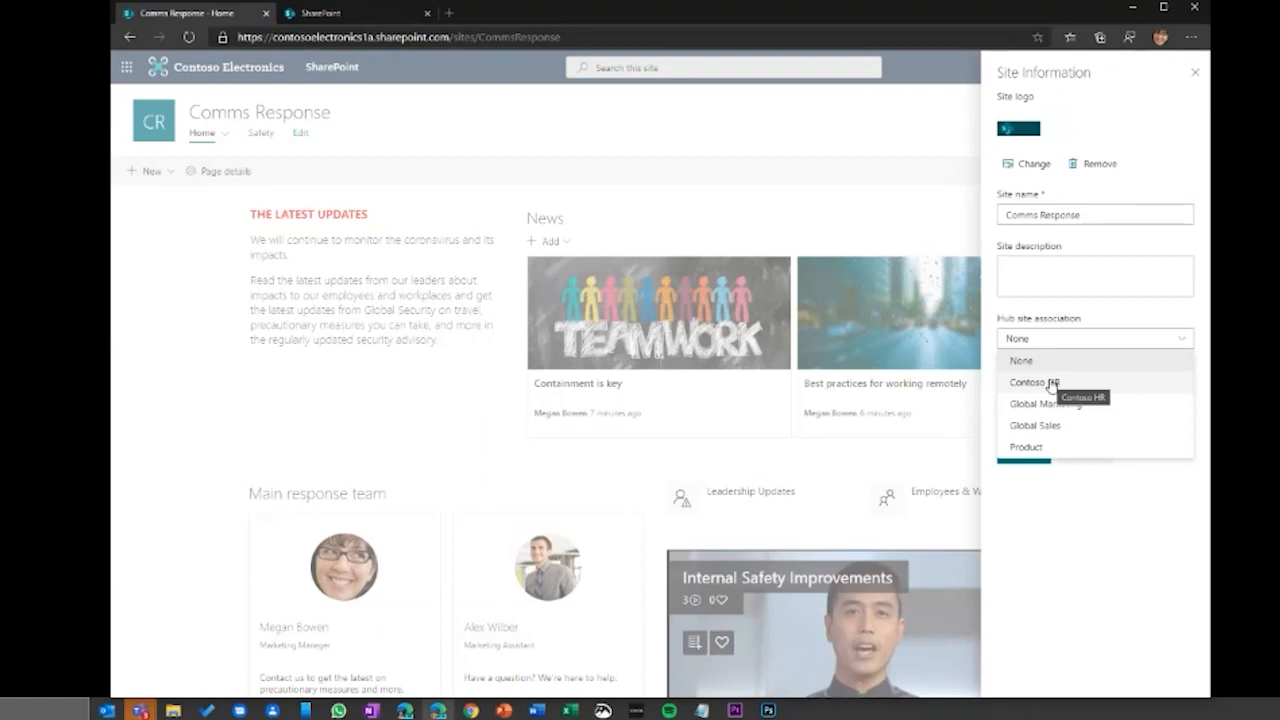
{"action": "left_click", "coordinate": [1050, 385]}
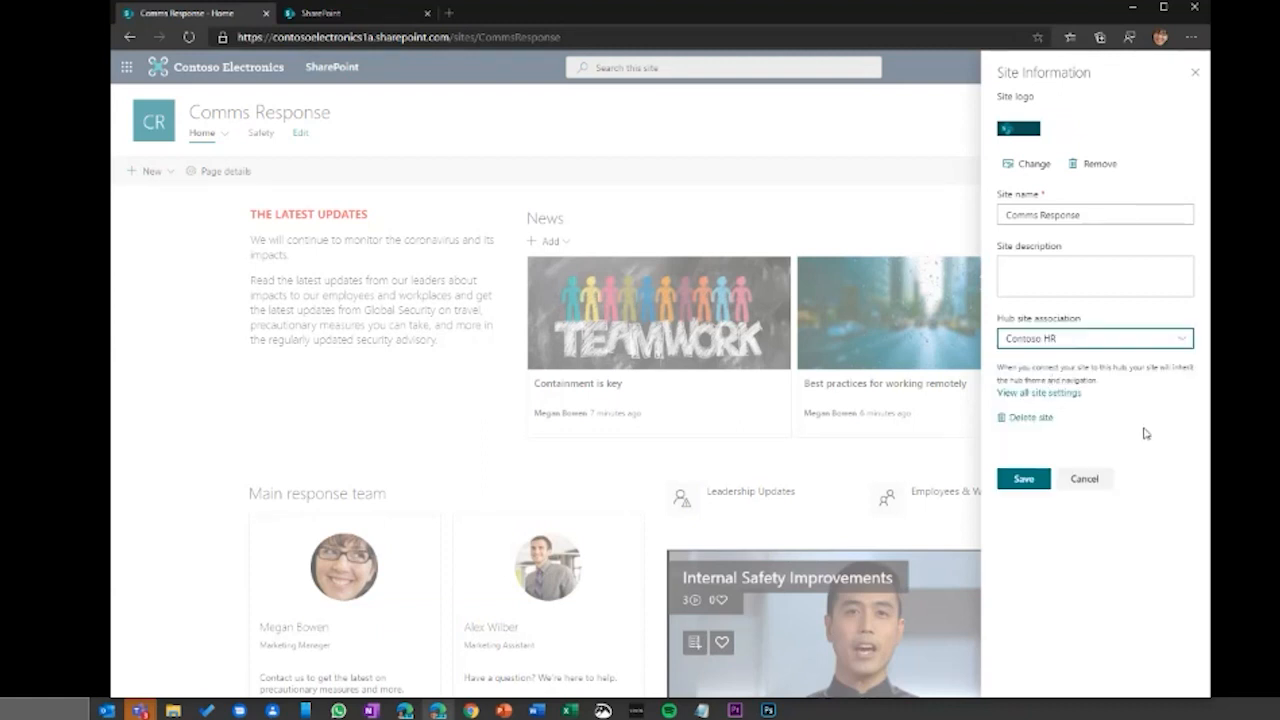
{"action": "left_click", "coordinate": [1020, 481]}
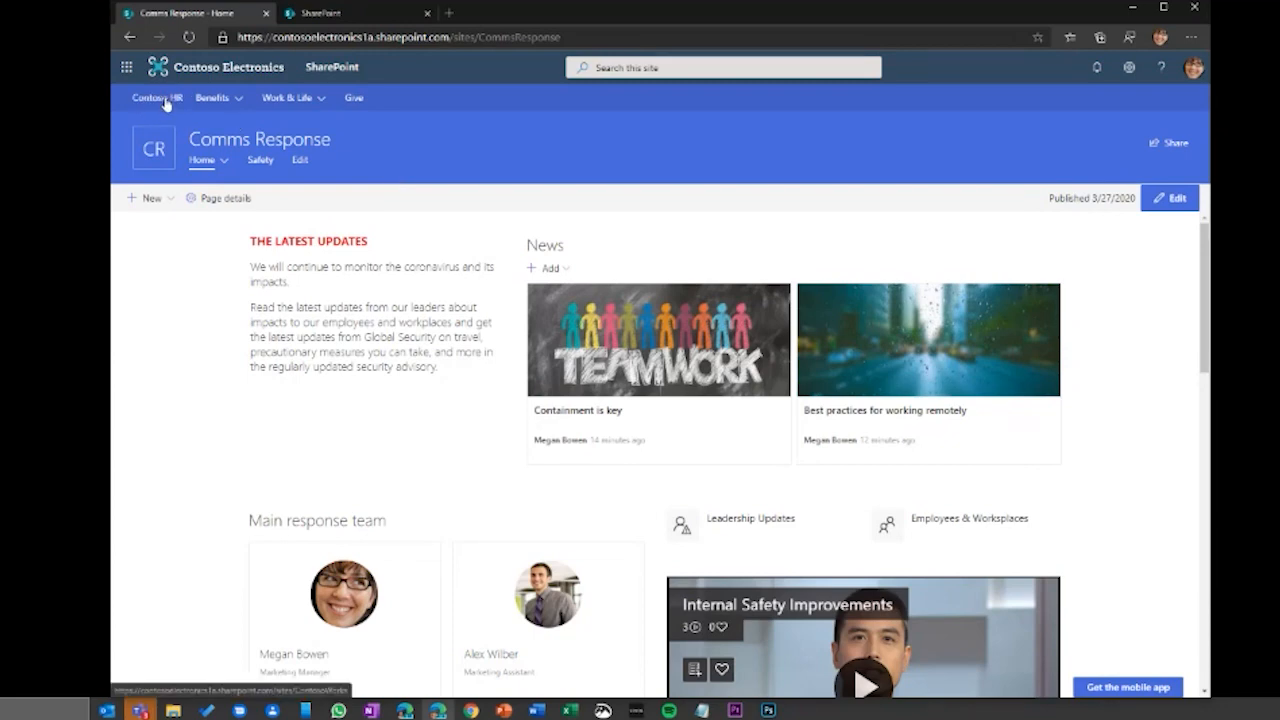
Step: Look over the Comms Response home page, visit the Contoso HR hub's home page, and return to Comms Response
{"action": "left_click", "coordinate": [224, 162]}
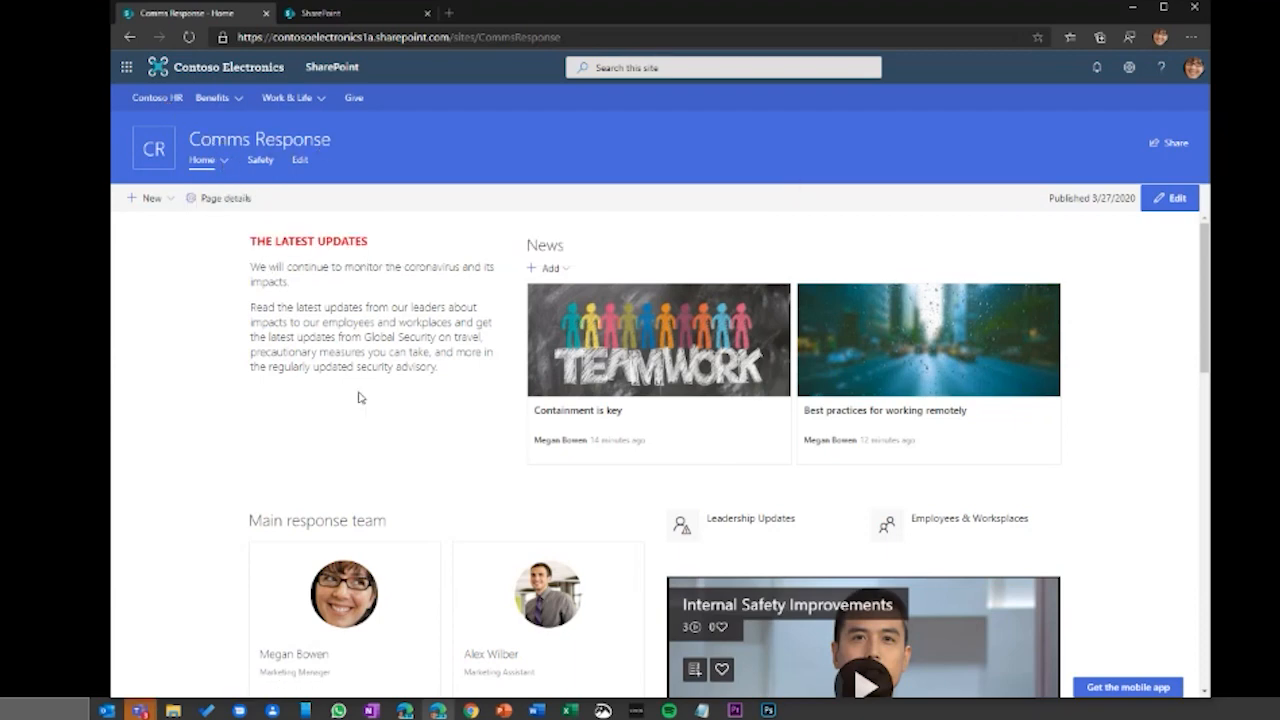
{"action": "scroll", "coordinate": [475, 392], "scroll_direction": "down", "scroll_amount": 10}
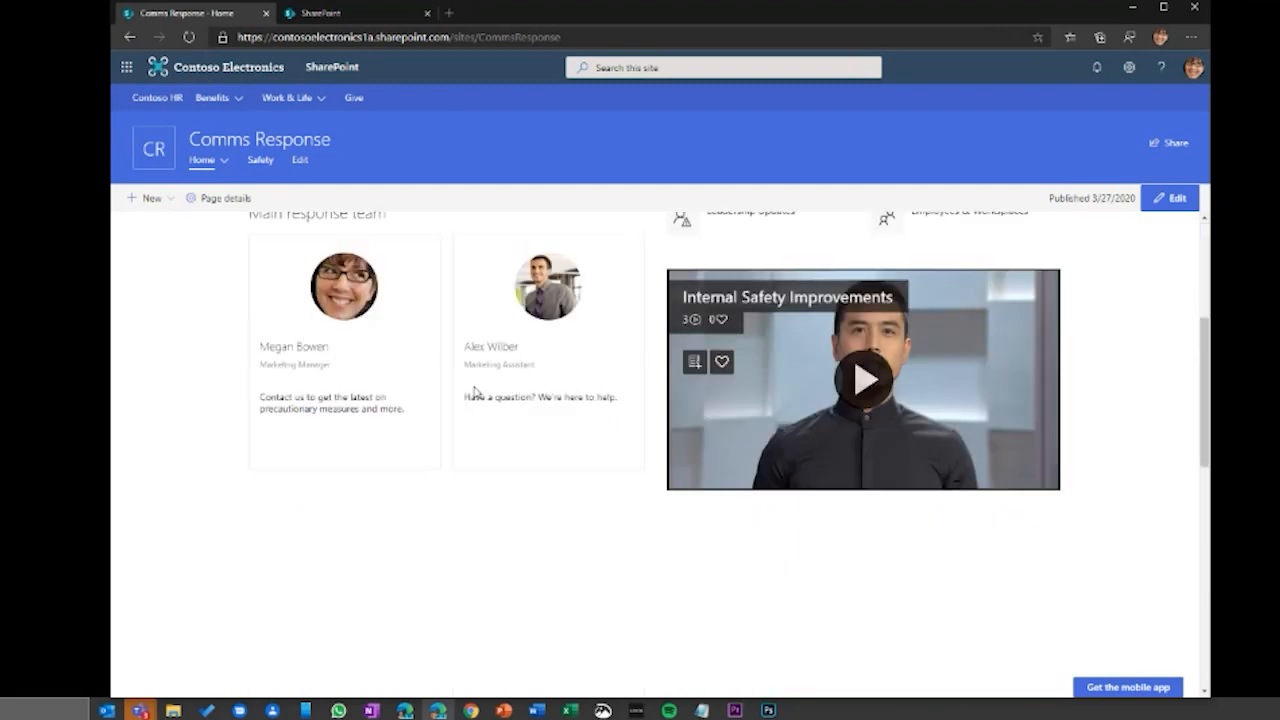
{"action": "scroll", "coordinate": [475, 392], "scroll_direction": "up", "scroll_amount": 10}
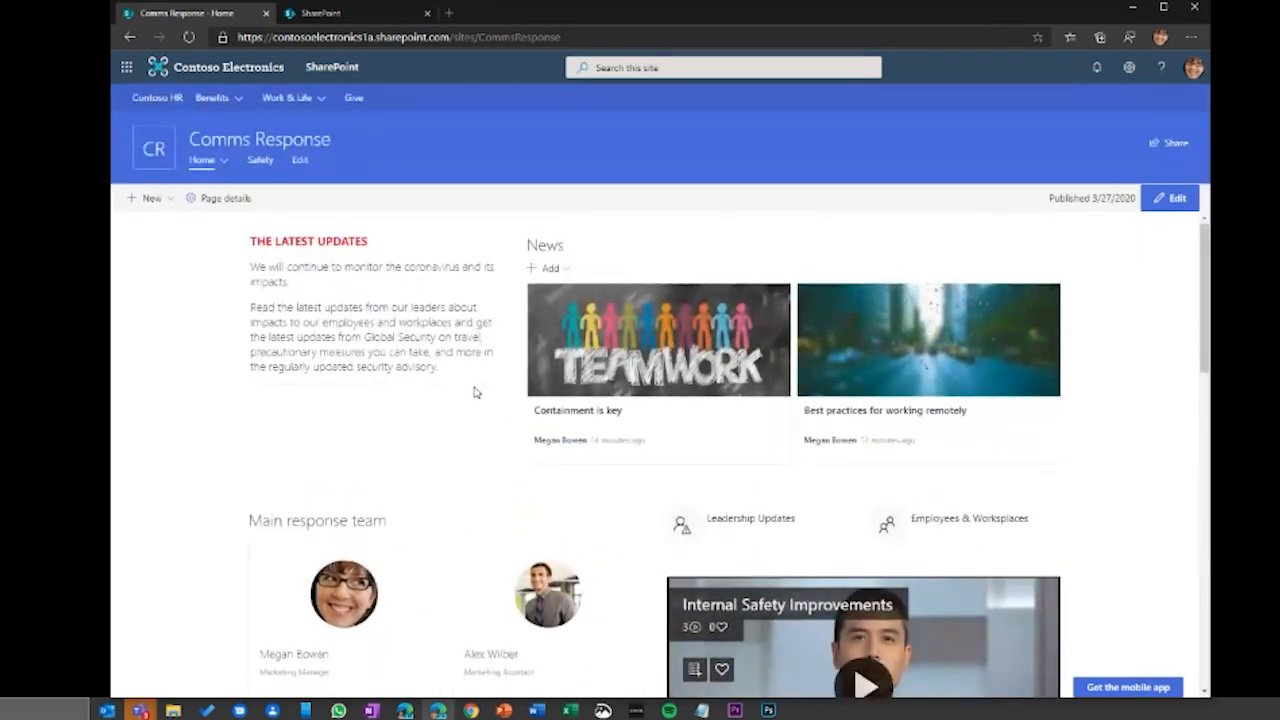
{"action": "left_click", "coordinate": [160, 100]}
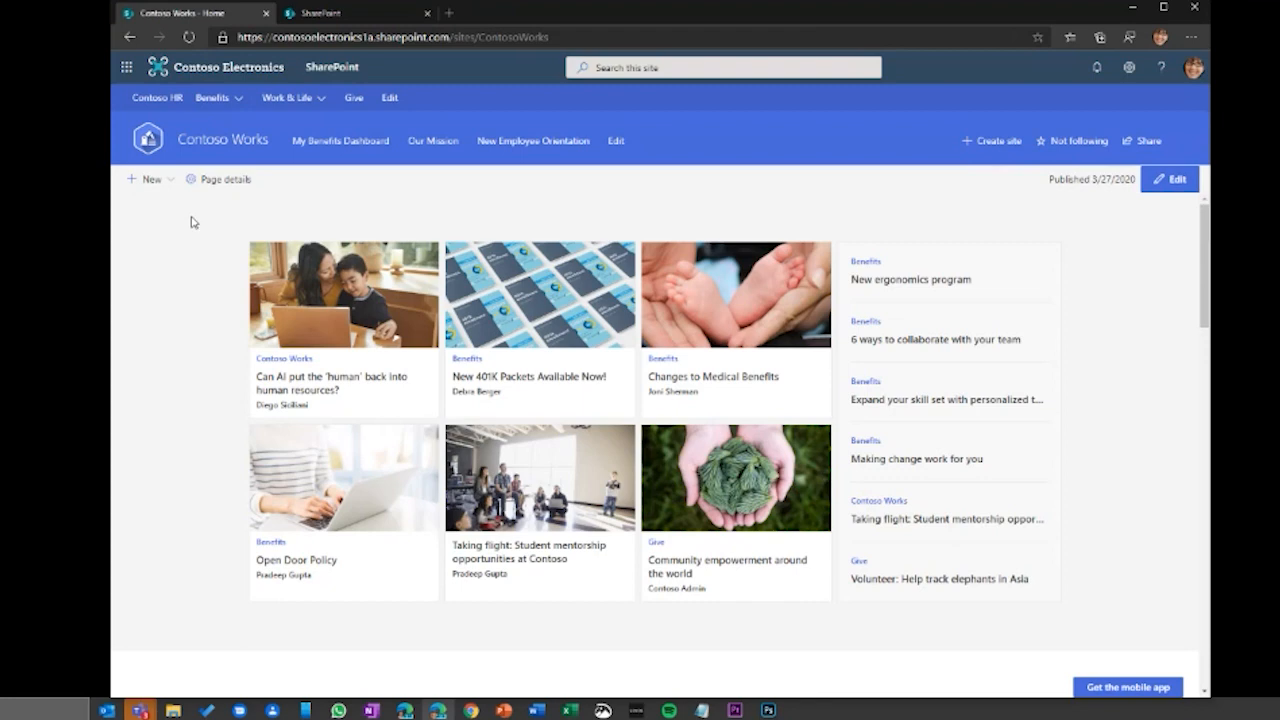
{"action": "left_click", "coordinate": [129, 37]}
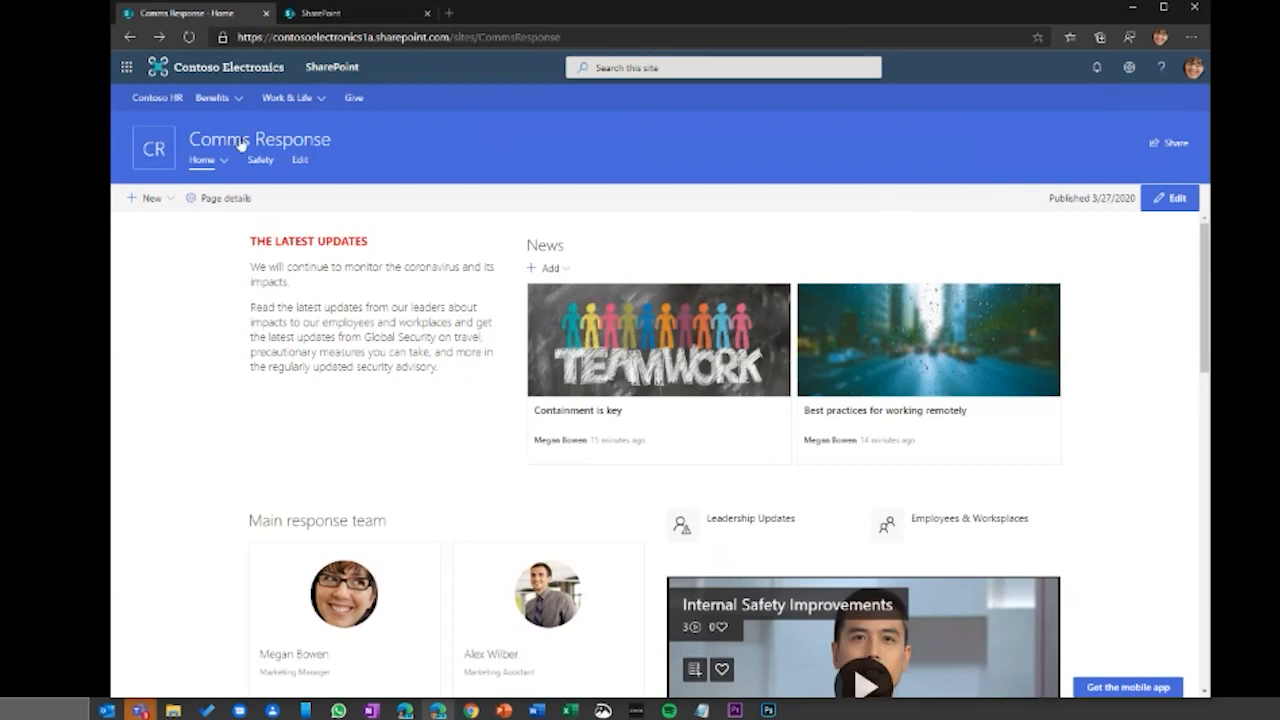
Step: Share the site with Everyone at Read permission without sending an email, and check the site visitors
{"action": "left_click", "coordinate": [1131, 70]}
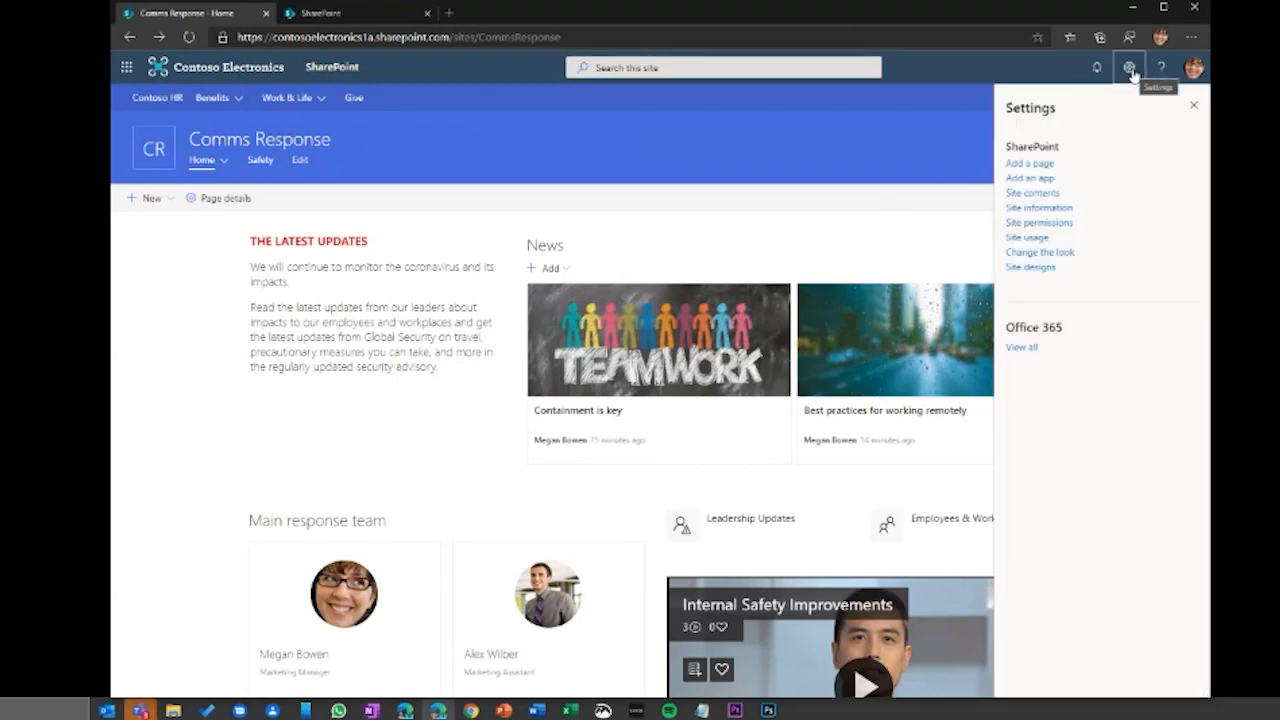
{"action": "left_click", "coordinate": [1040, 223]}
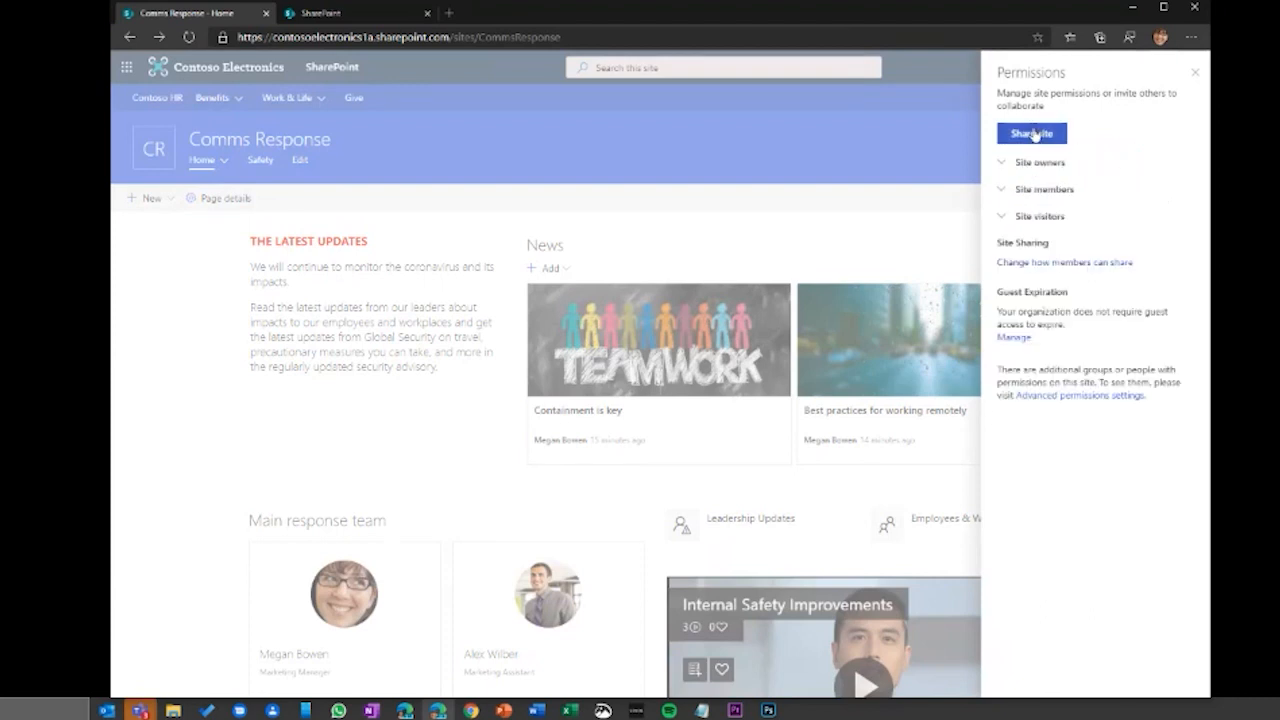
{"action": "left_click", "coordinate": [1033, 135]}
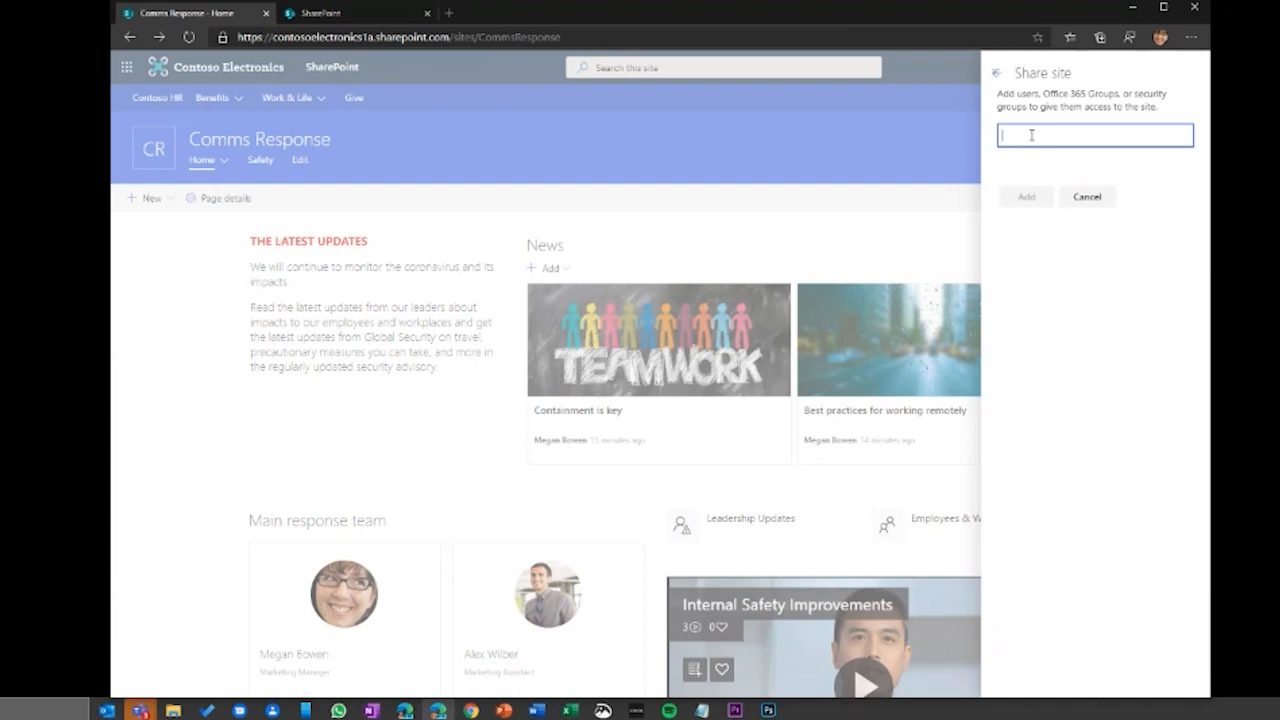
{"action": "type", "text": "every"}
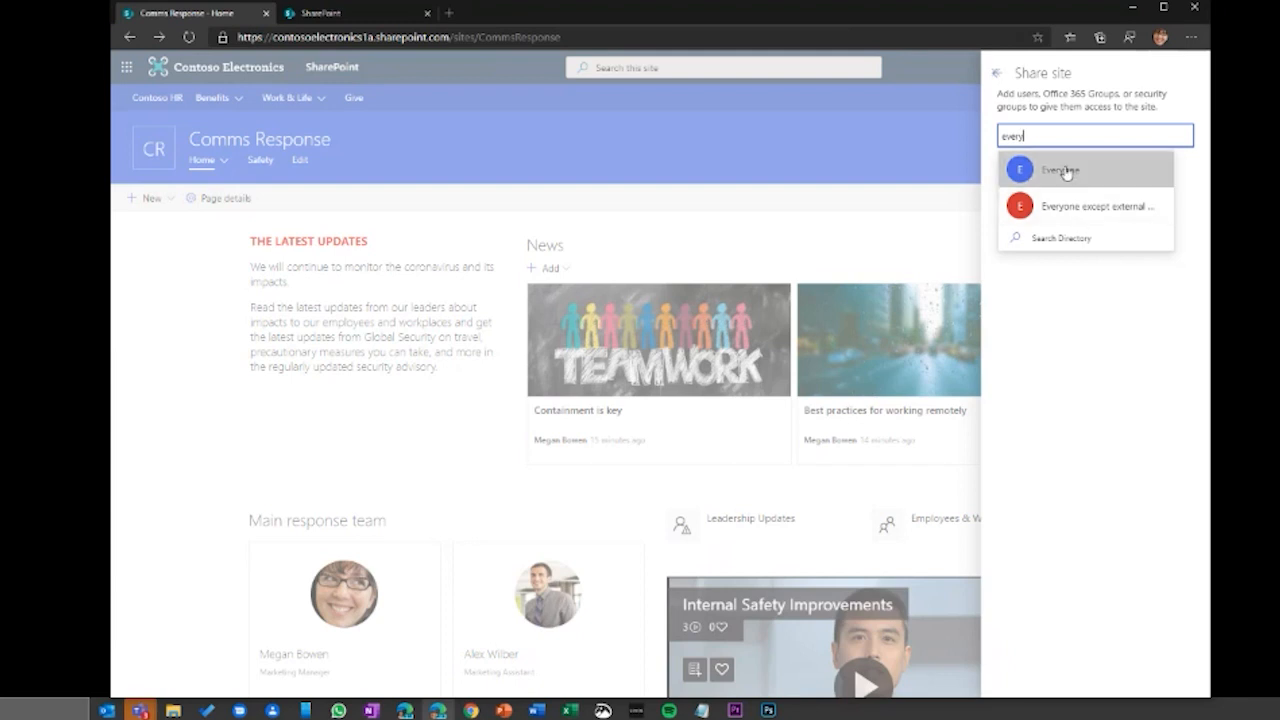
{"action": "left_click", "coordinate": [1060, 170]}
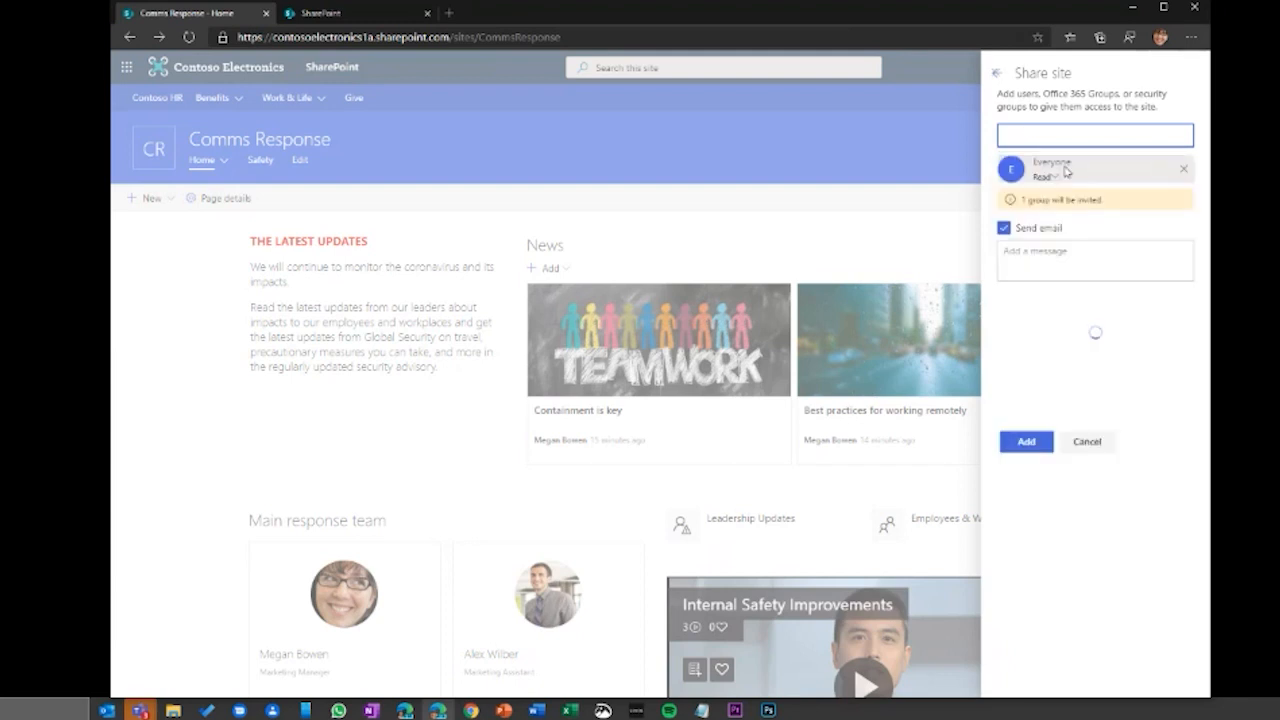
{"action": "left_click", "coordinate": [1003, 229]}
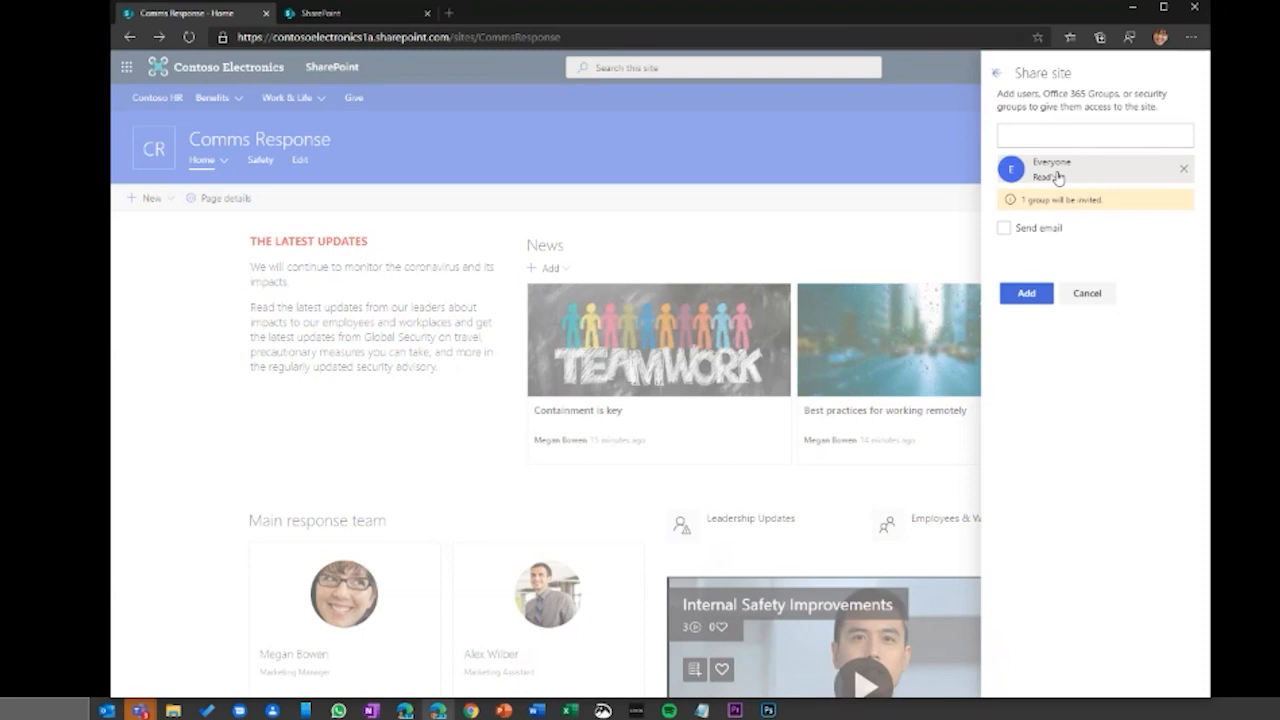
{"action": "left_click", "coordinate": [1027, 297]}
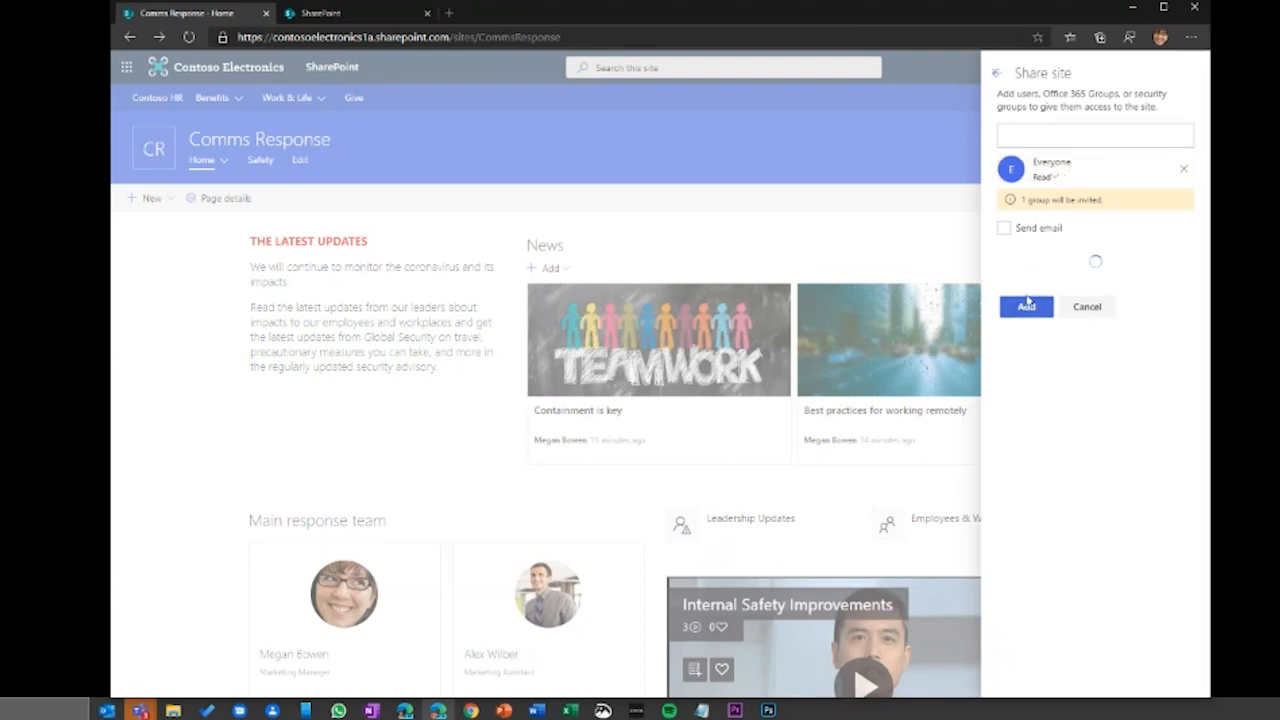
{"action": "left_click", "coordinate": [1005, 219]}
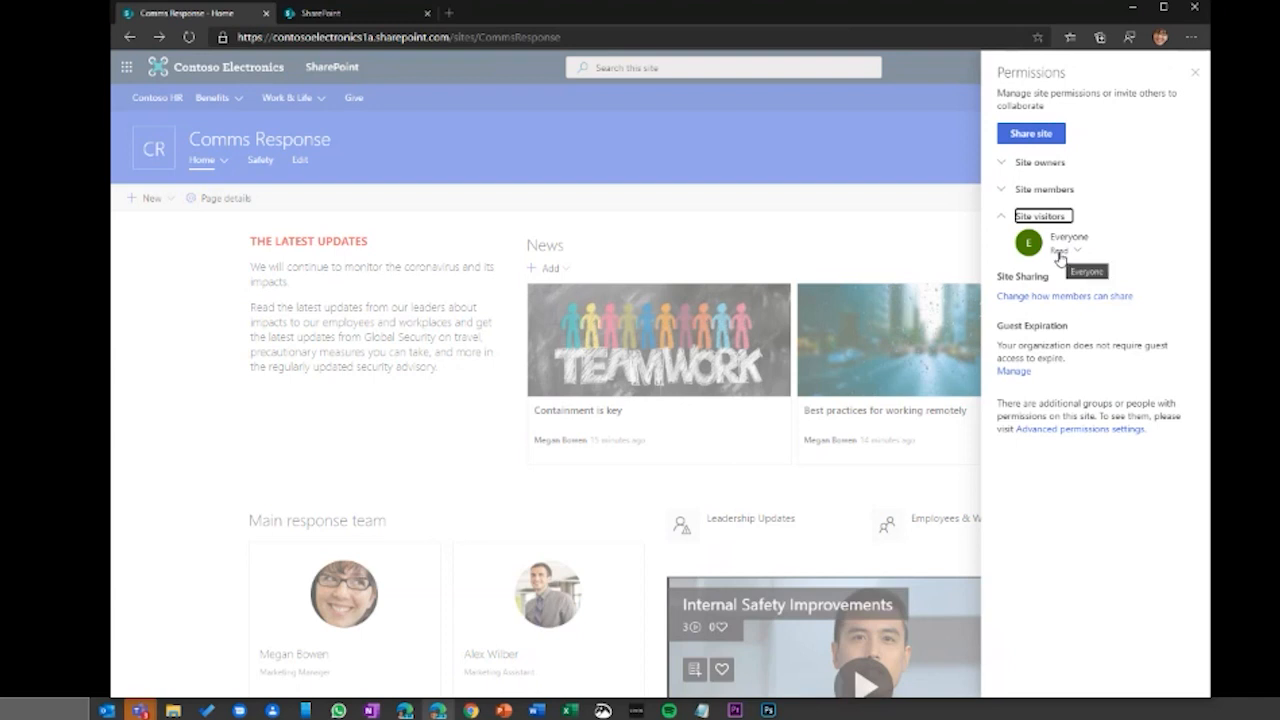
Step: Share the site with the marketing assistant at Full control with an email notification, and check the site owners
{"action": "left_click", "coordinate": [1006, 163]}
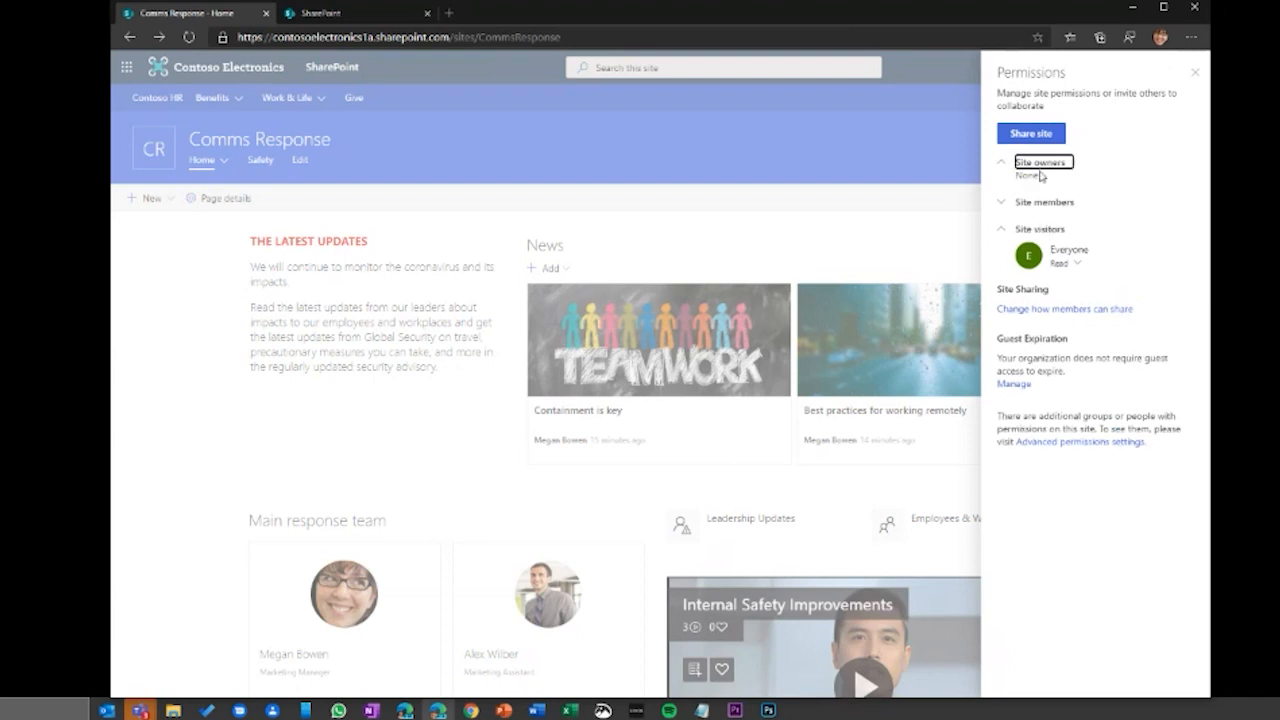
{"action": "left_click", "coordinate": [1045, 134]}
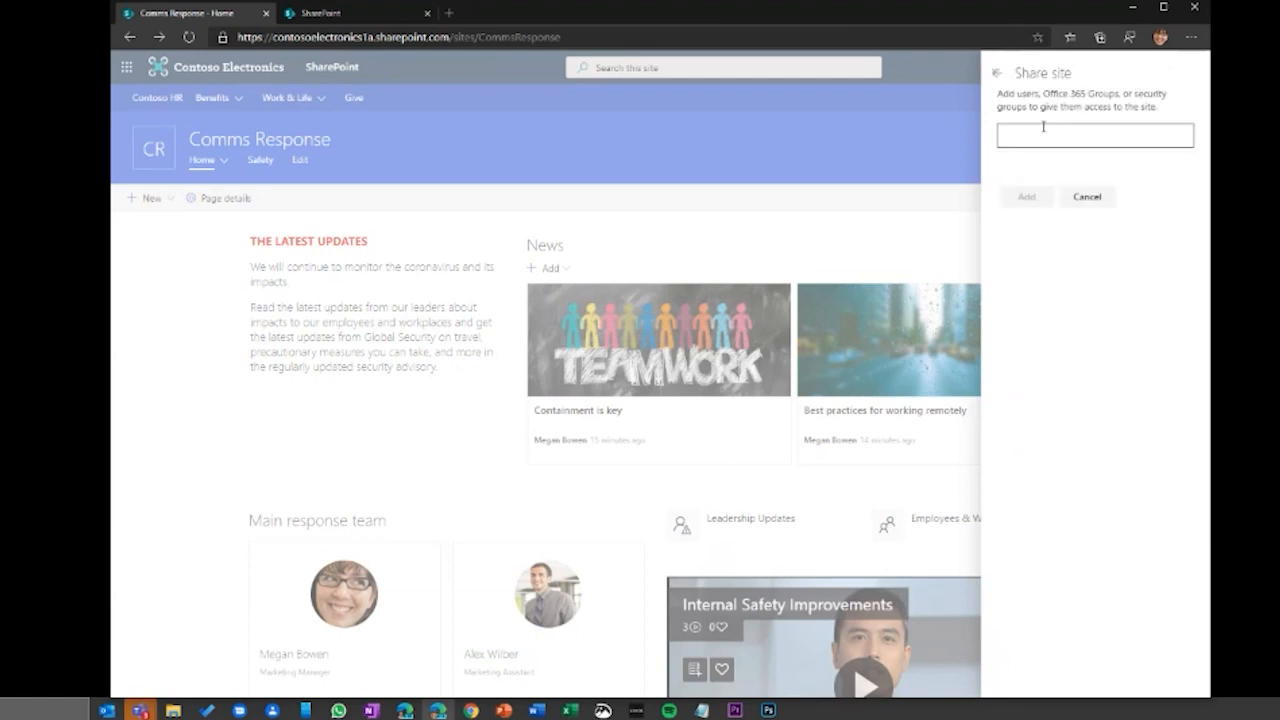
{"action": "type", "text": "a"}
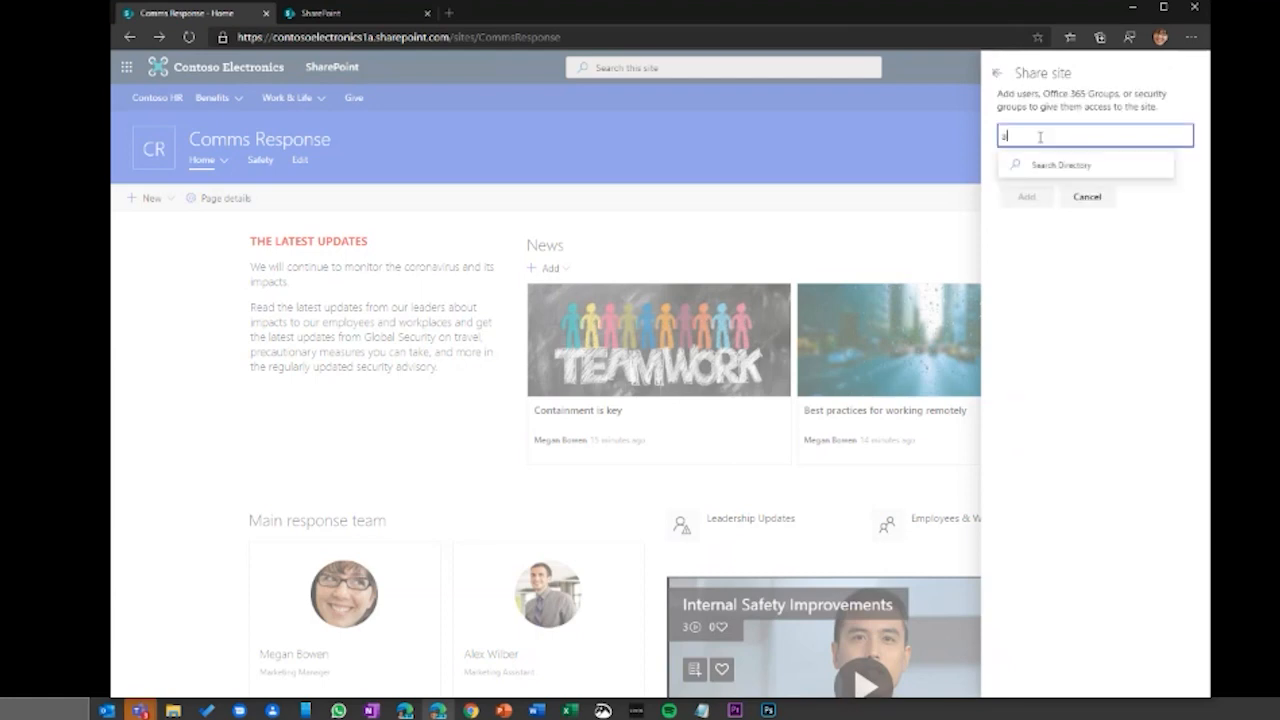
{"action": "type", "text": "lex"}
{"action": "left_click", "coordinate": [1070, 167]}
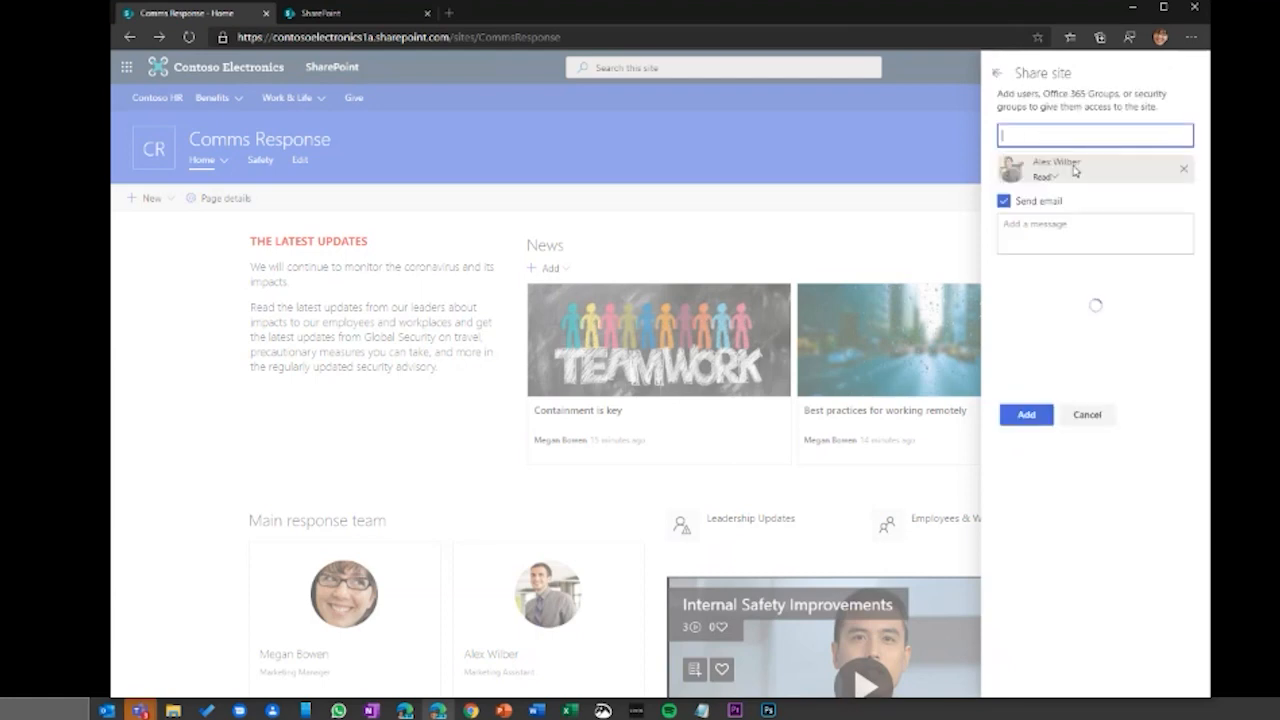
{"action": "left_click", "coordinate": [1045, 176]}
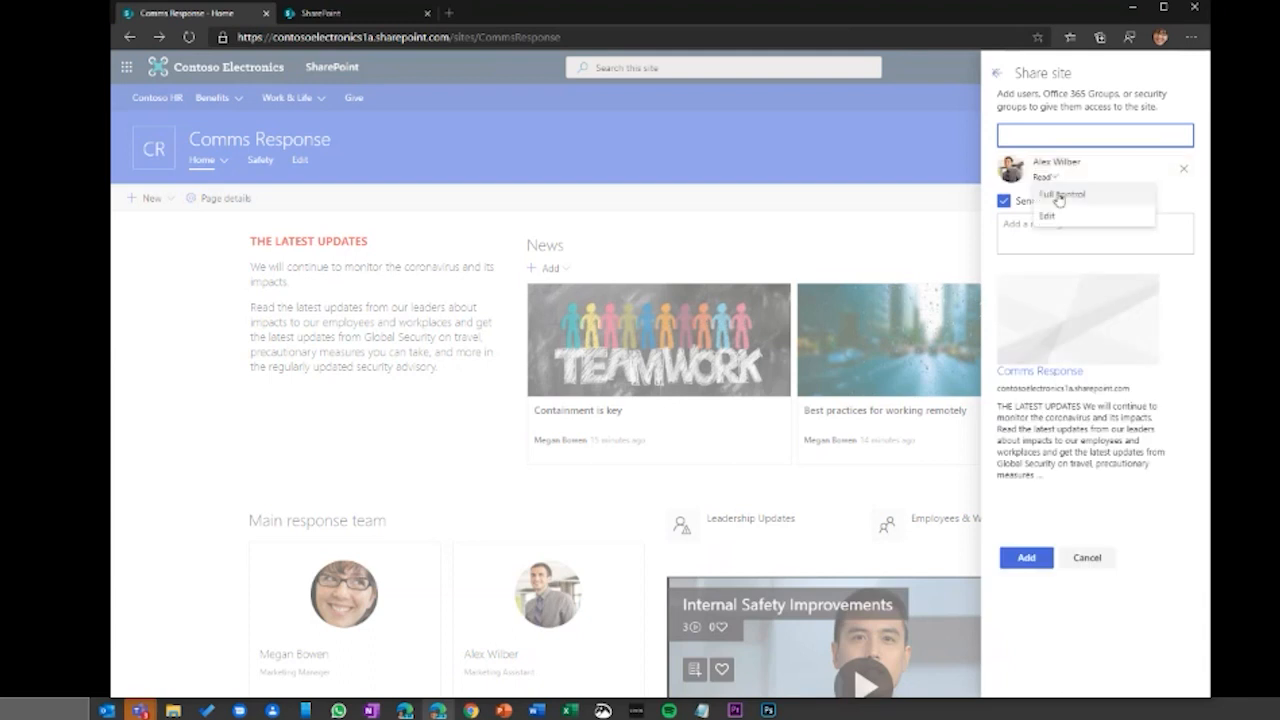
{"action": "left_click", "coordinate": [1061, 195]}
{"action": "left_click", "coordinate": [1004, 203]}
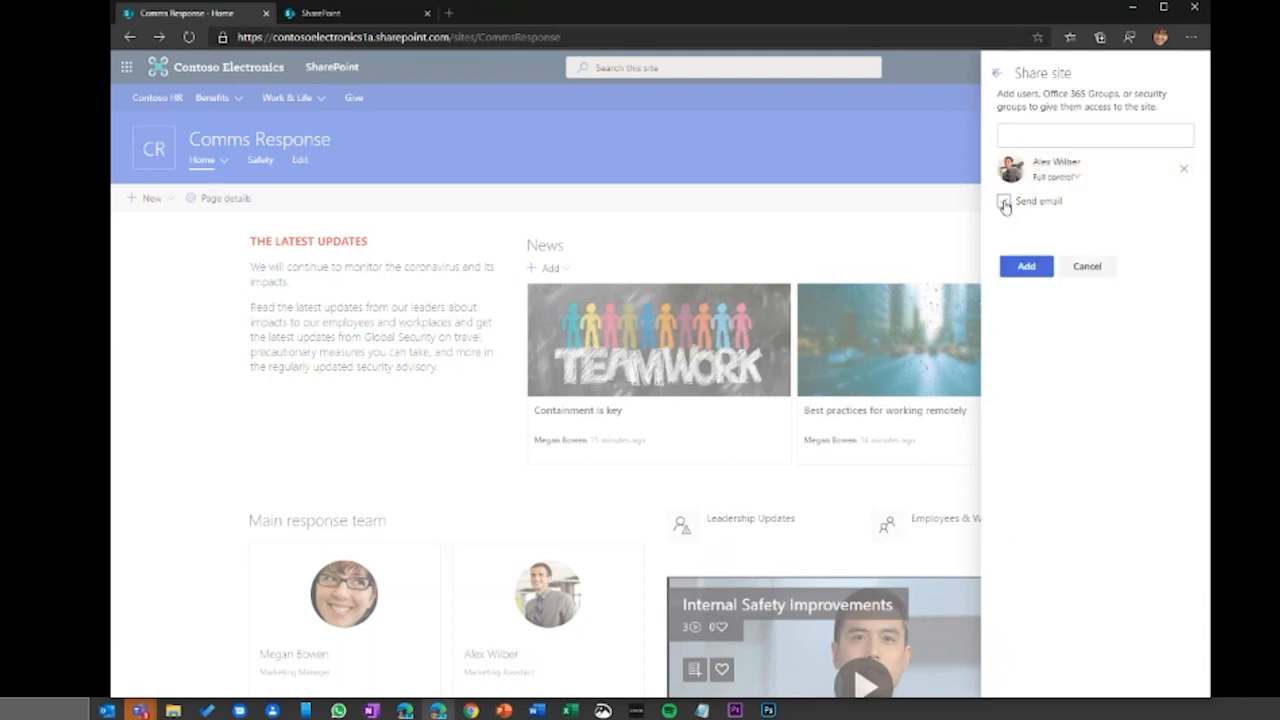
{"action": "left_click", "coordinate": [1004, 203]}
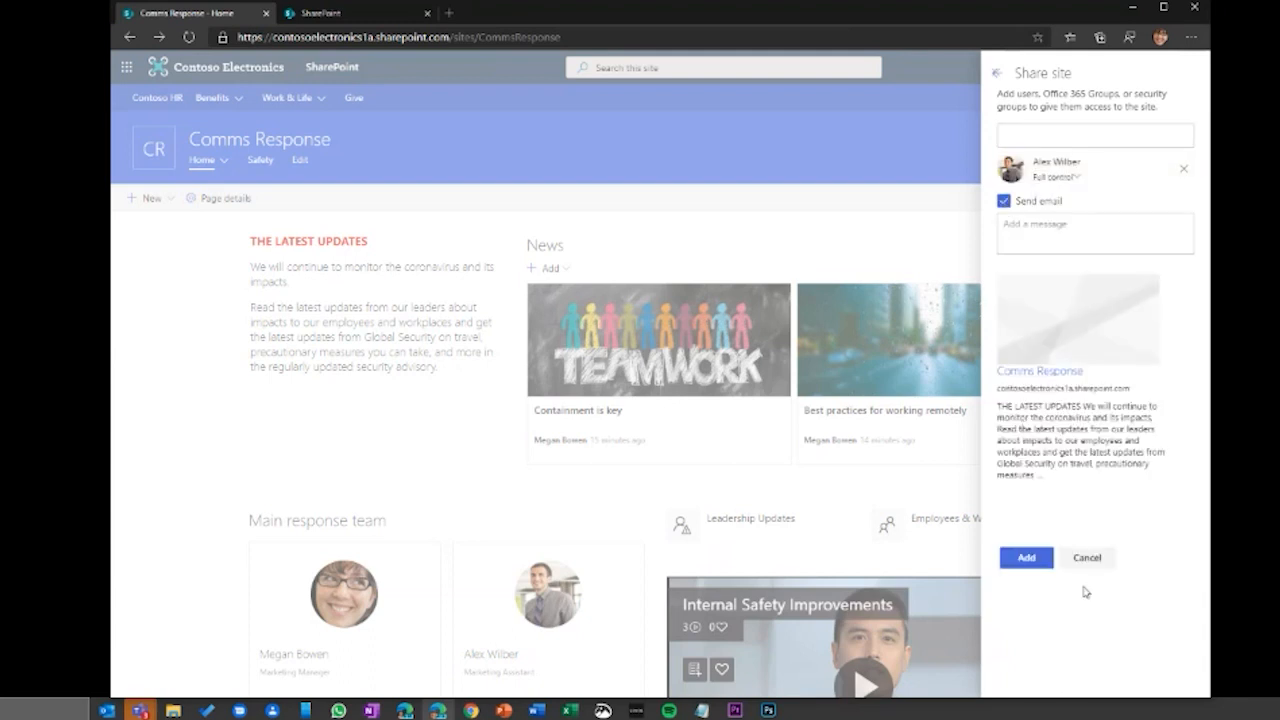
{"action": "left_click", "coordinate": [1019, 558]}
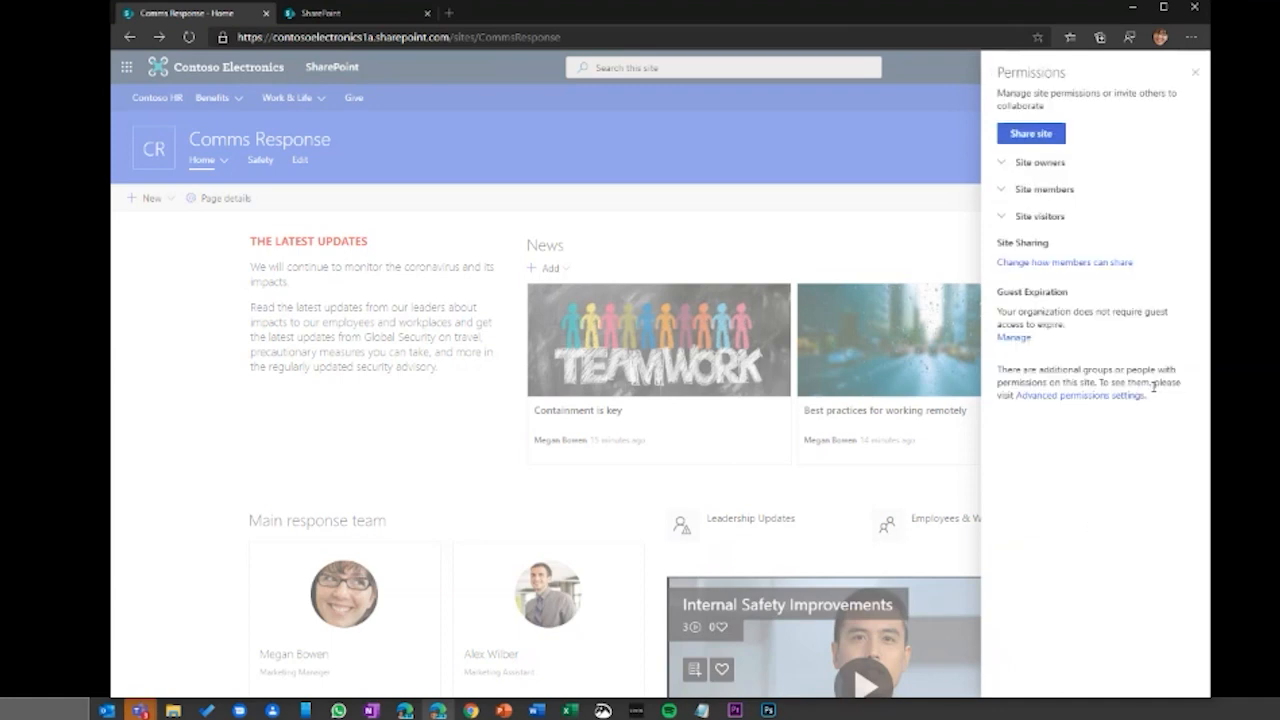
{"action": "left_click", "coordinate": [1017, 164]}
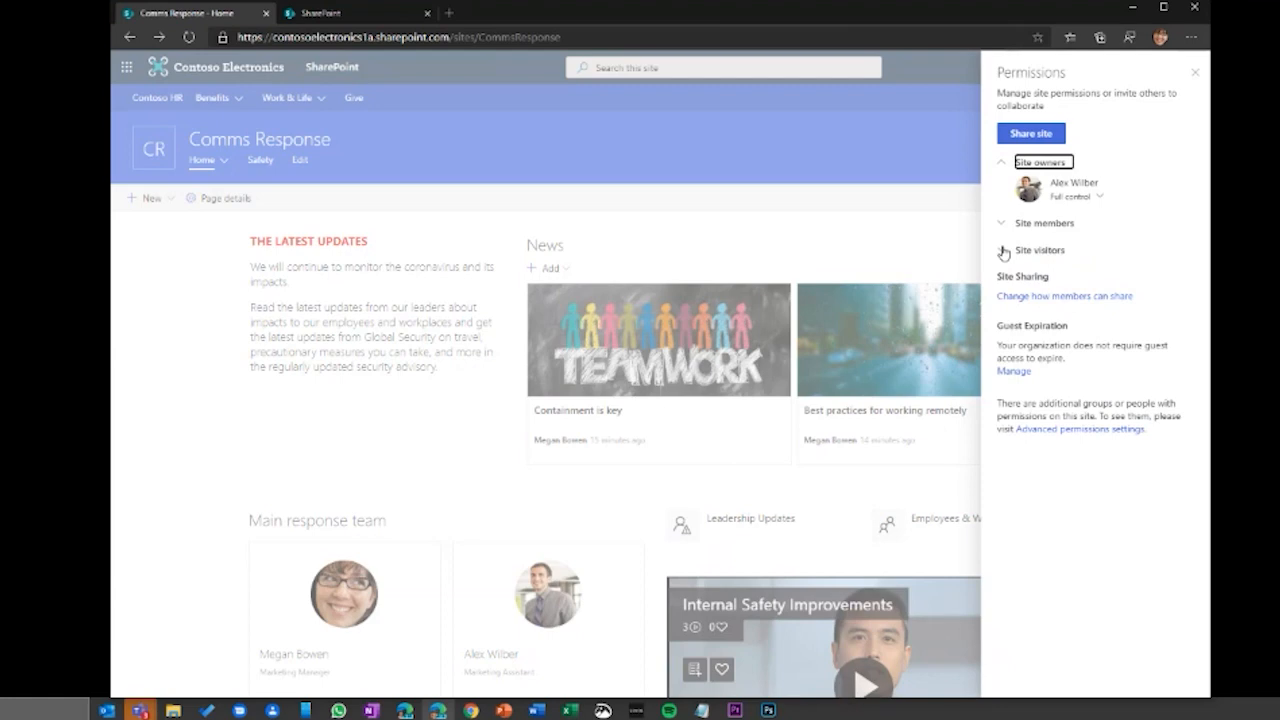
Step: Review who is listed under the site visitors, dismiss the invitation notification, and close the site permissions and settings
{"action": "left_click", "coordinate": [1004, 252]}
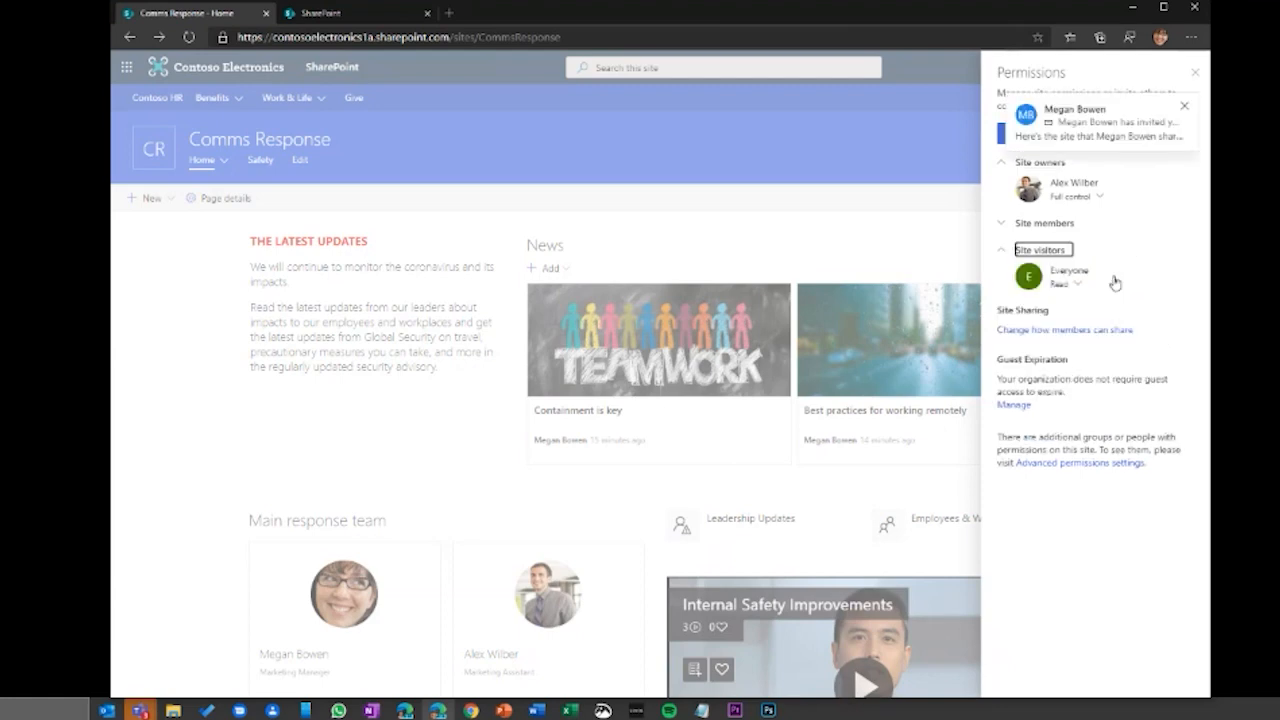
{"action": "left_click", "coordinate": [1184, 107]}
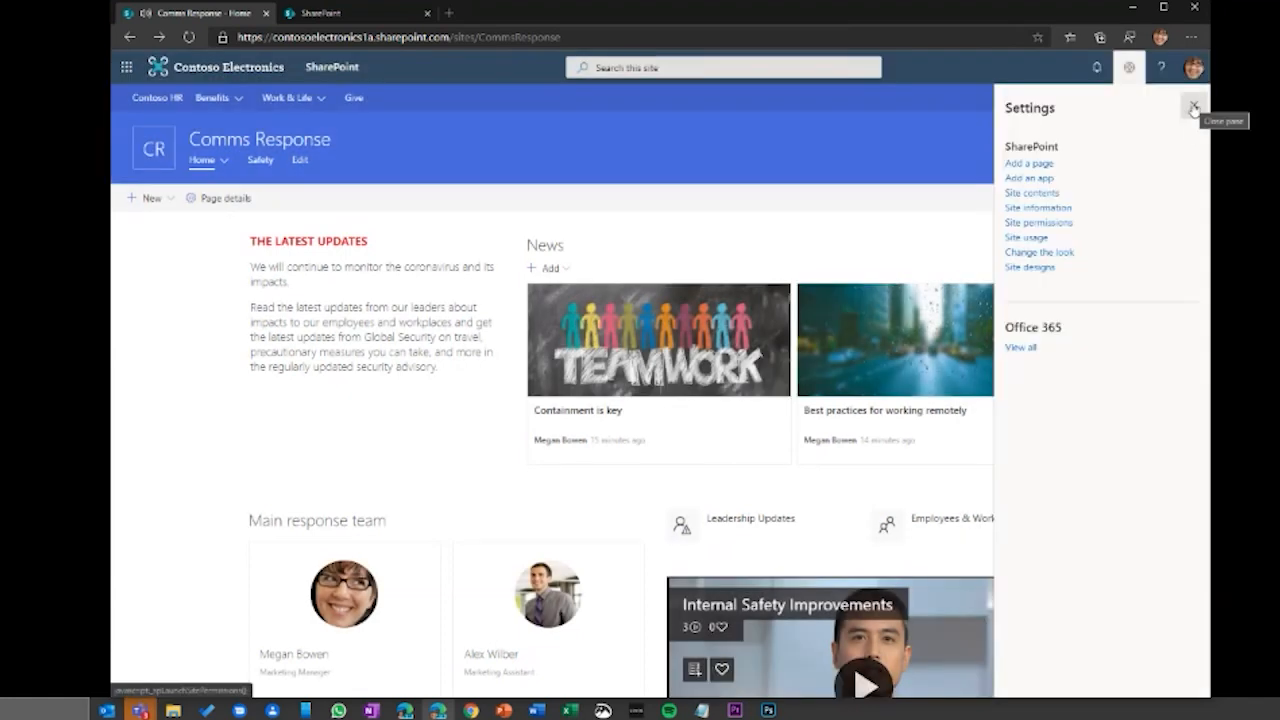
{"action": "left_click", "coordinate": [1194, 108]}
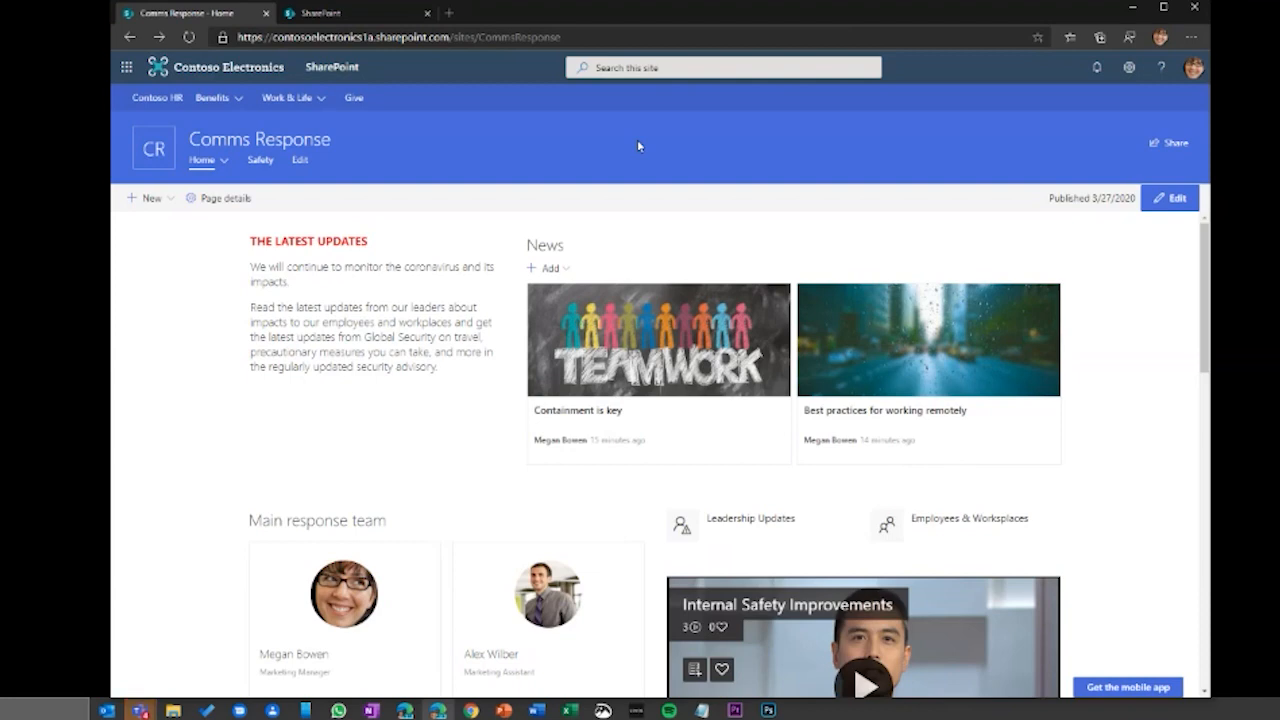
Step: Switch to the crisis management webinar presentation in PowerPoint and go to the Helpful resources slide
{"action": "key", "text": "alt+Tab"}
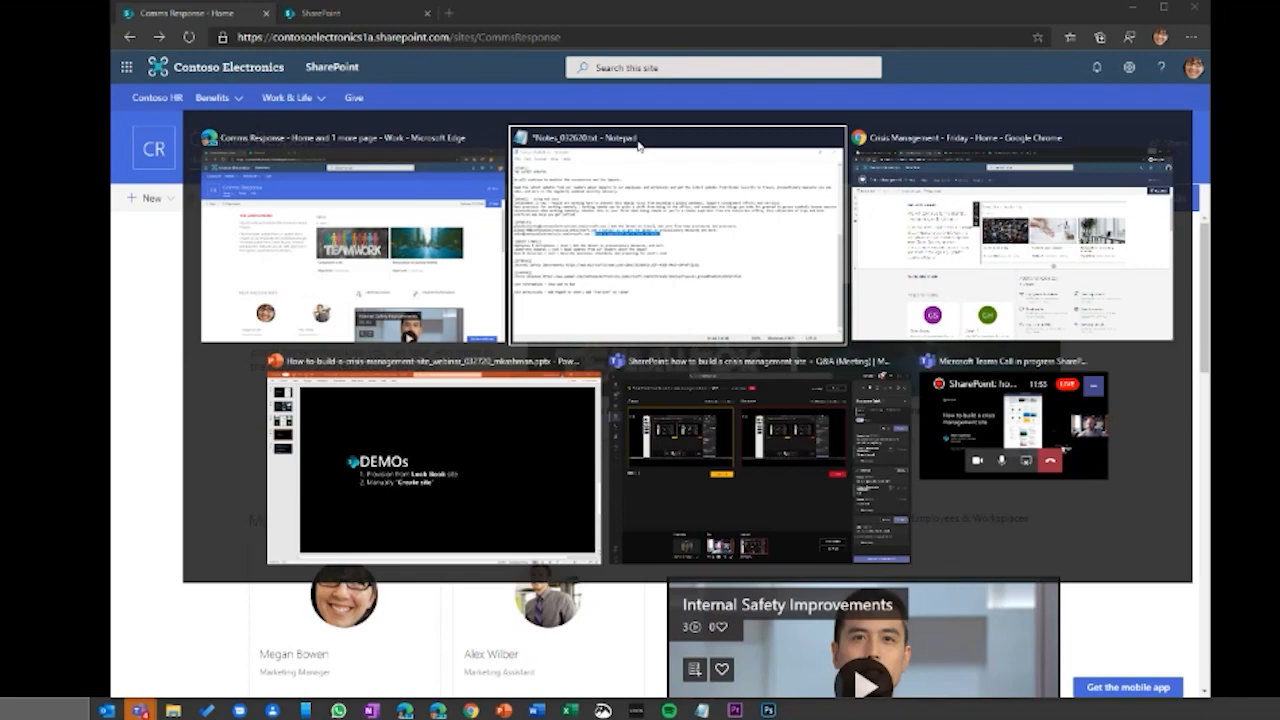
{"action": "key", "text": "alt+Tab"}
{"action": "key", "text": "alt+Tab"}
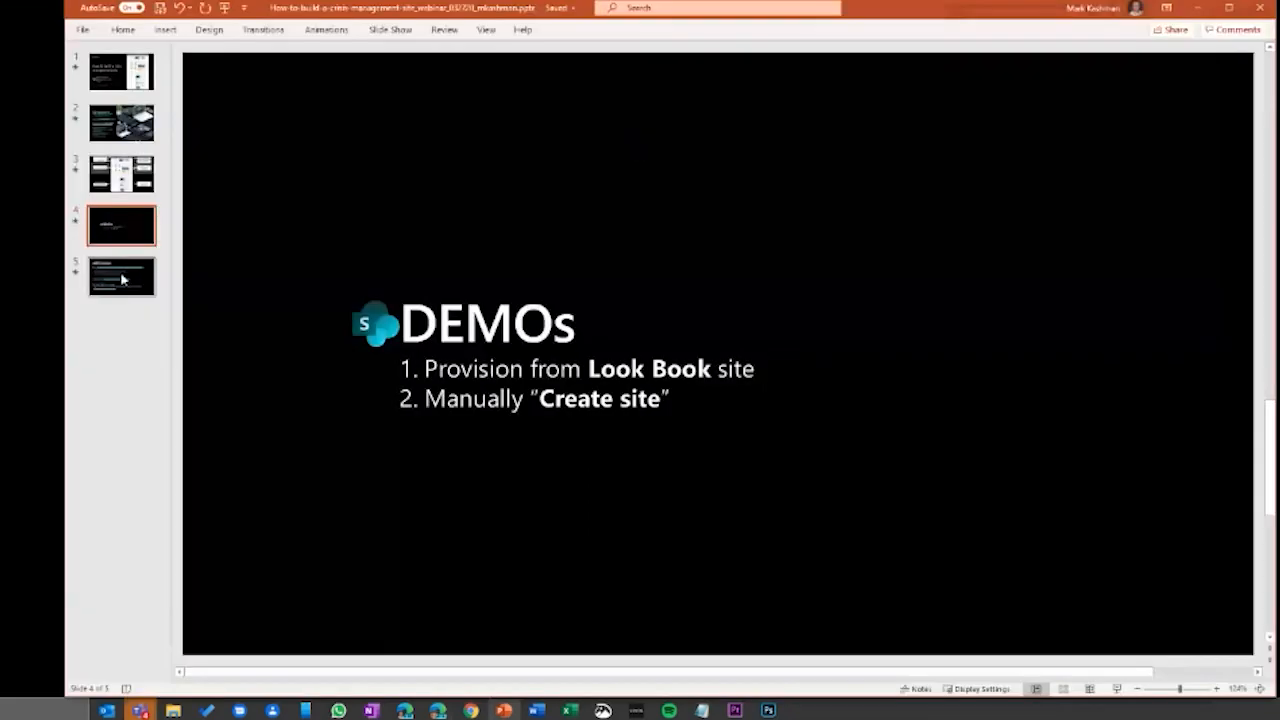
{"action": "left_click", "coordinate": [122, 279]}
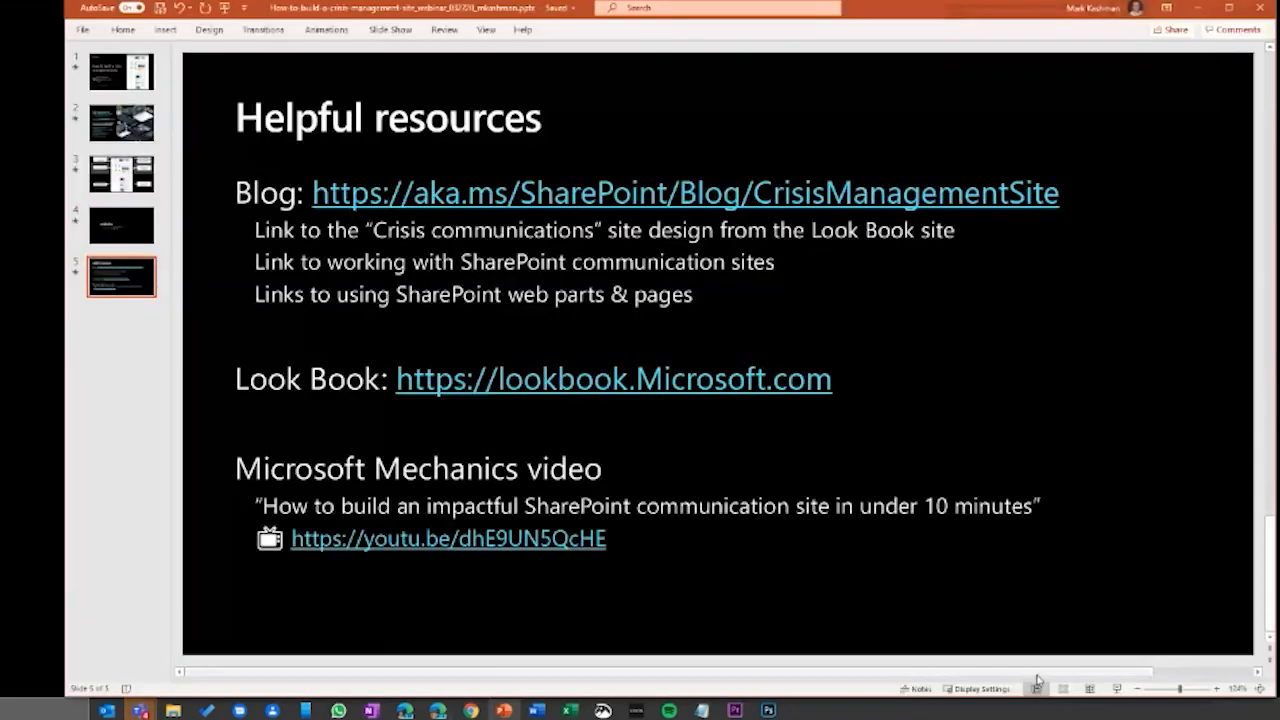
Step: Start the slide show from the Helpful resources slide and swap Presenter View and Slide Show between the displays
{"action": "left_click", "coordinate": [1117, 689]}
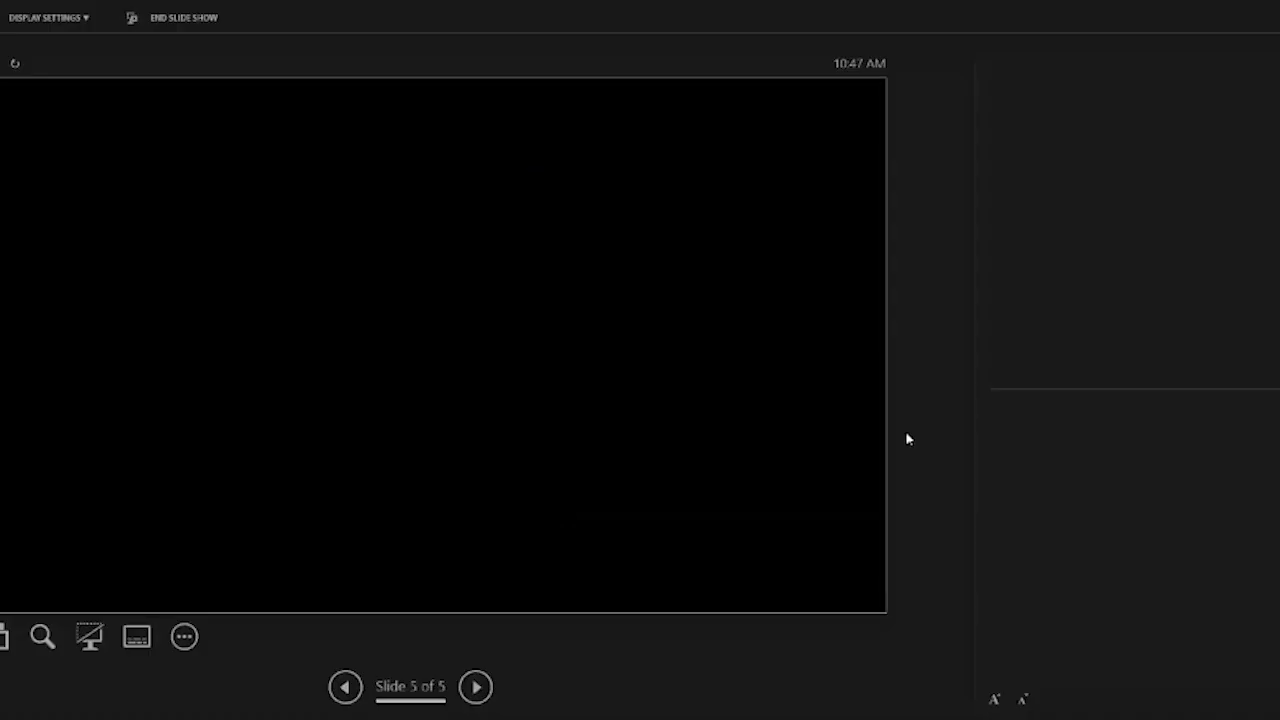
{"action": "left_click", "coordinate": [48, 17]}
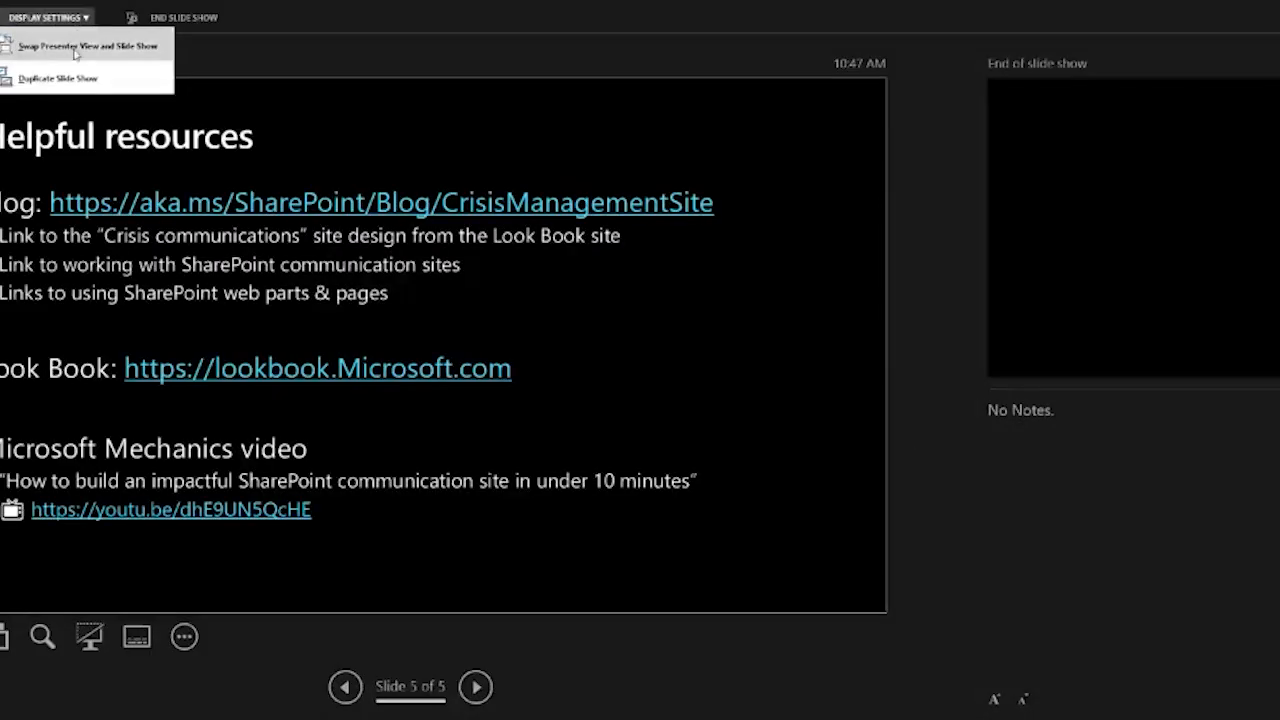
{"action": "left_click", "coordinate": [75, 47]}
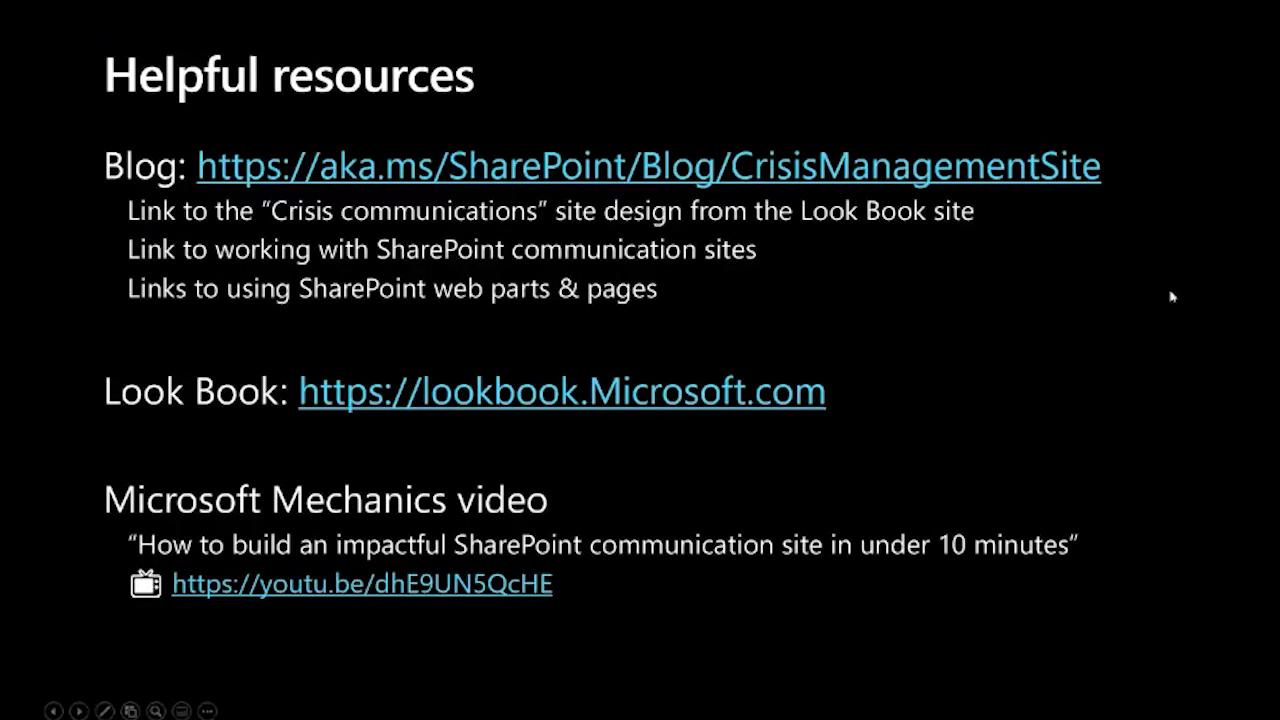